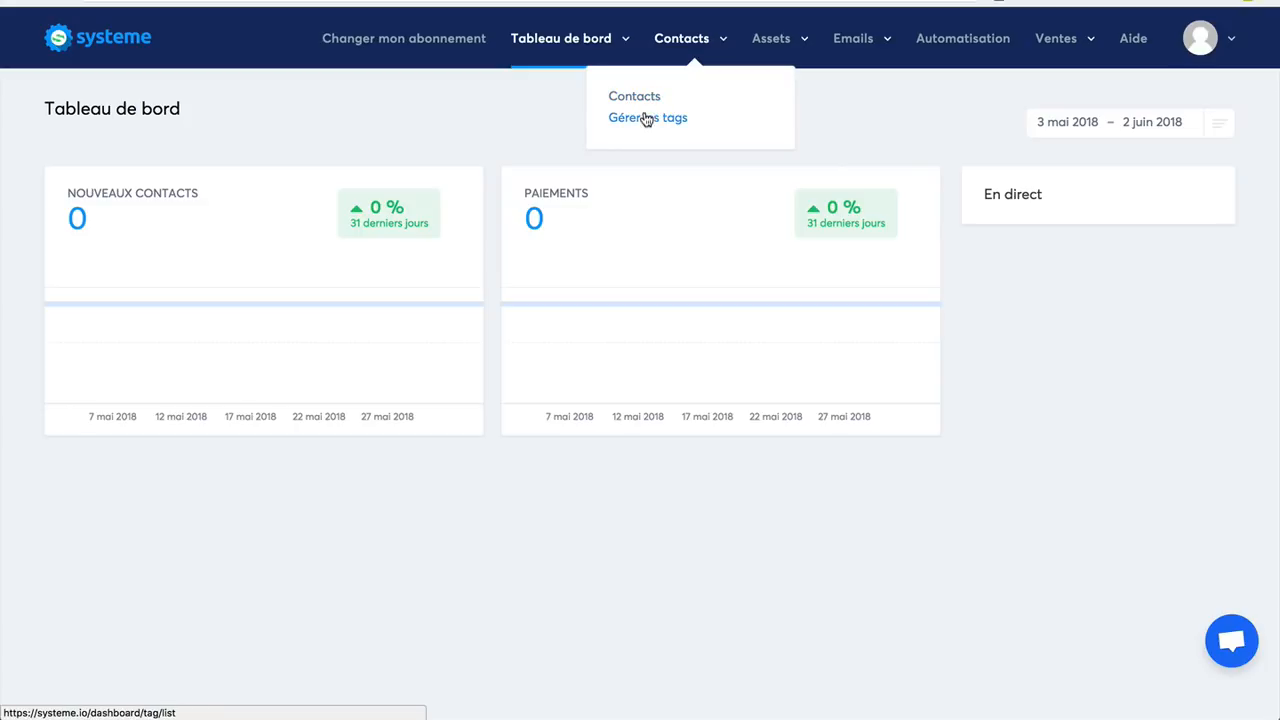
Step: Create a contact tag named "Prospects" with "Prospects" as its unsubscribe text, and save it
left_click(645, 120)
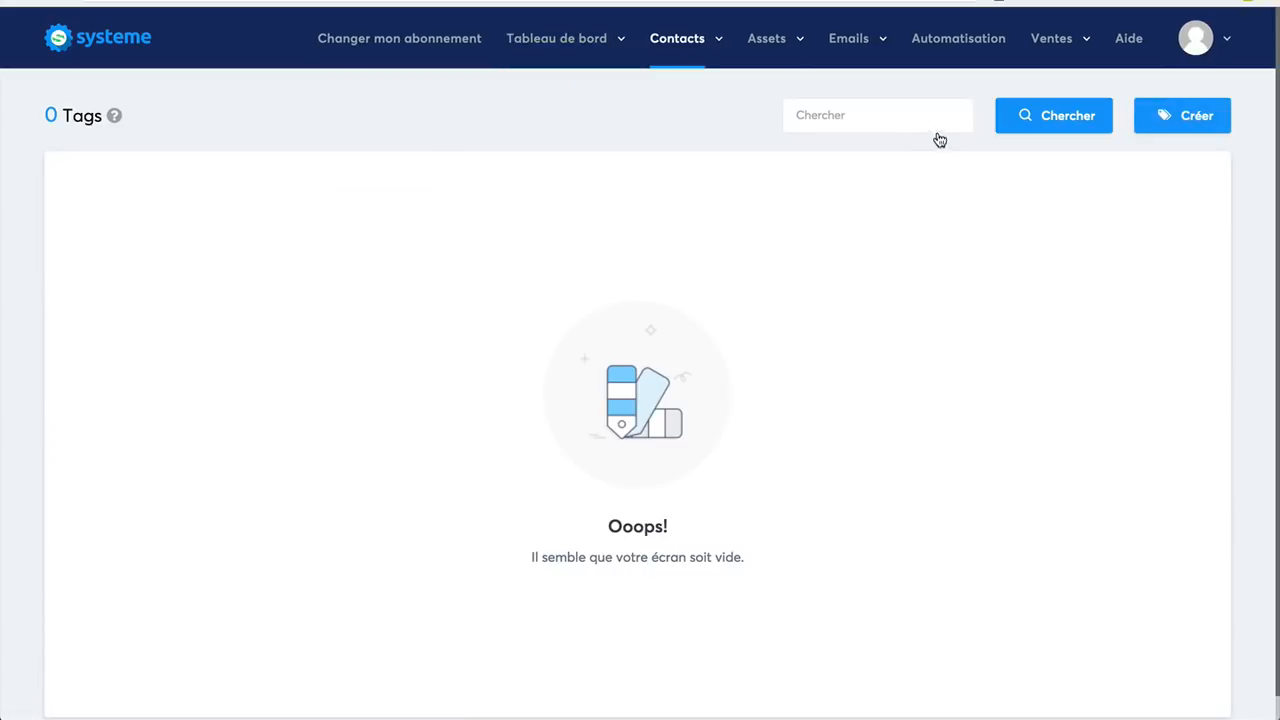
left_click(1183, 117)
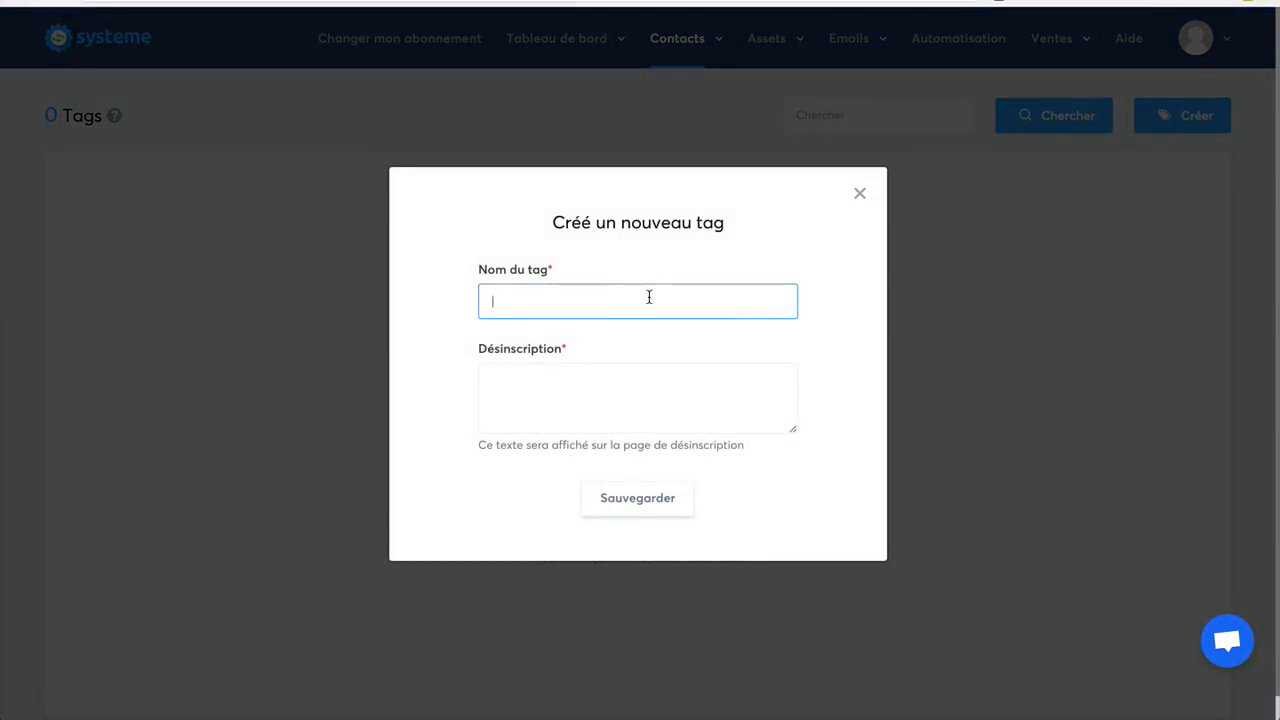
type("Prospects")
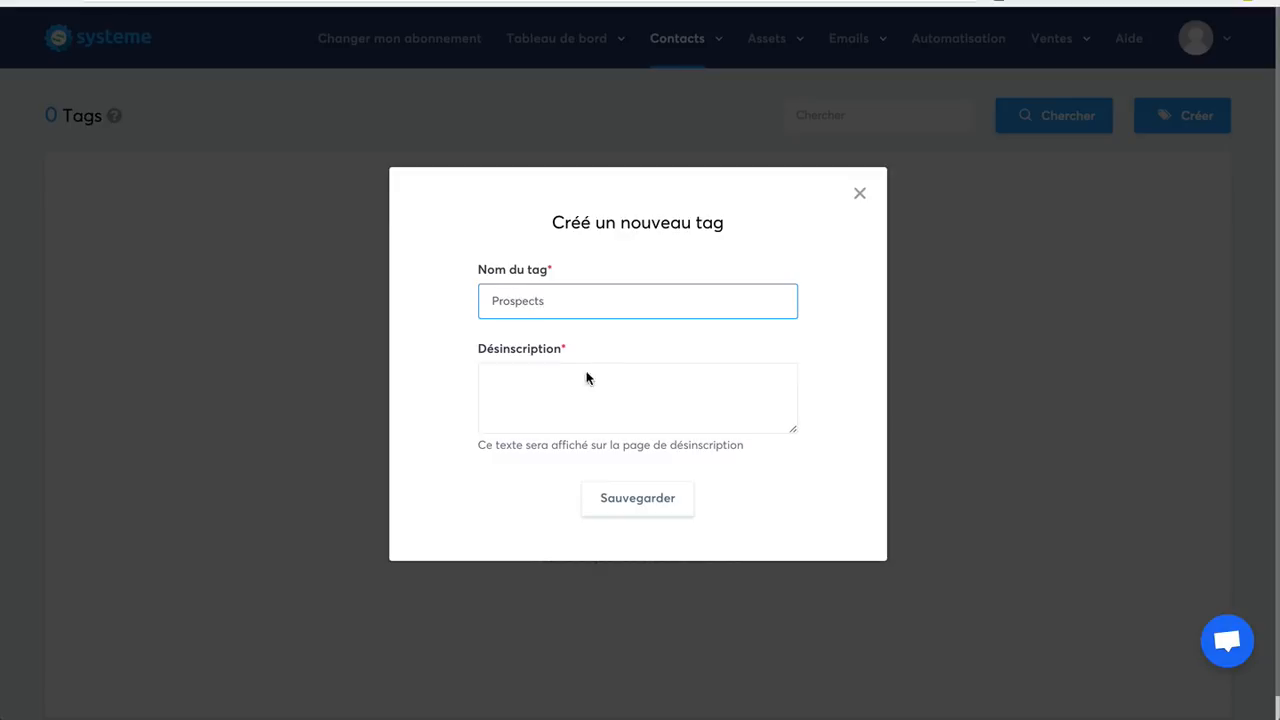
double_click(507, 293)
key("ctrl+c")
left_click(507, 382)
key("ctrl+v")
left_click(666, 502)
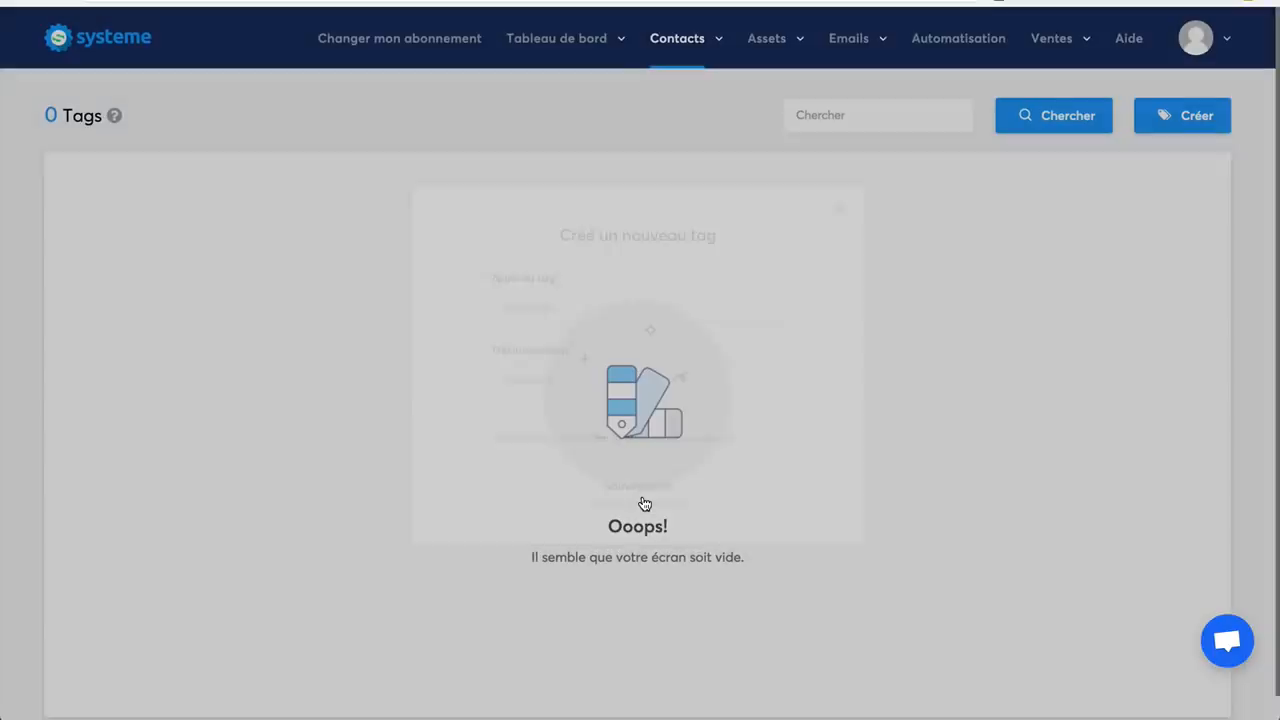
Step: Create a second contact tag named "Clients" with "Clients" as its unsubscribe text, and save it
mouse_move(706, 47)
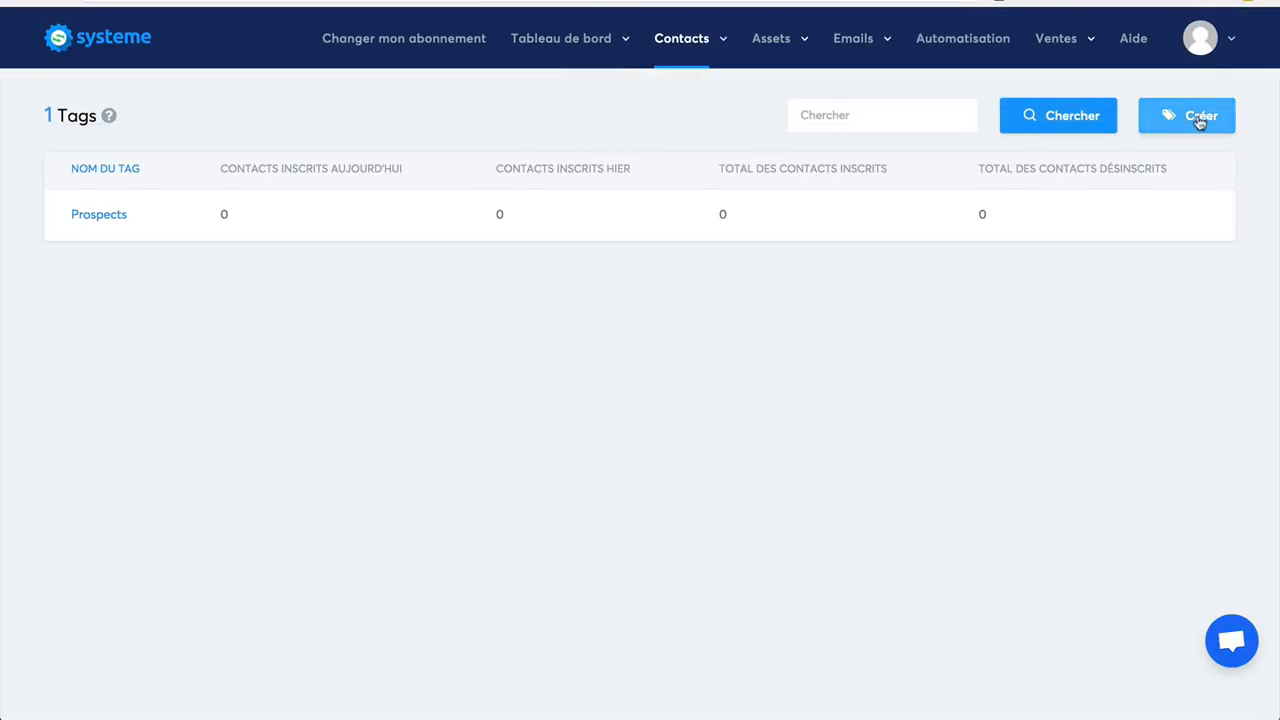
left_click(1194, 116)
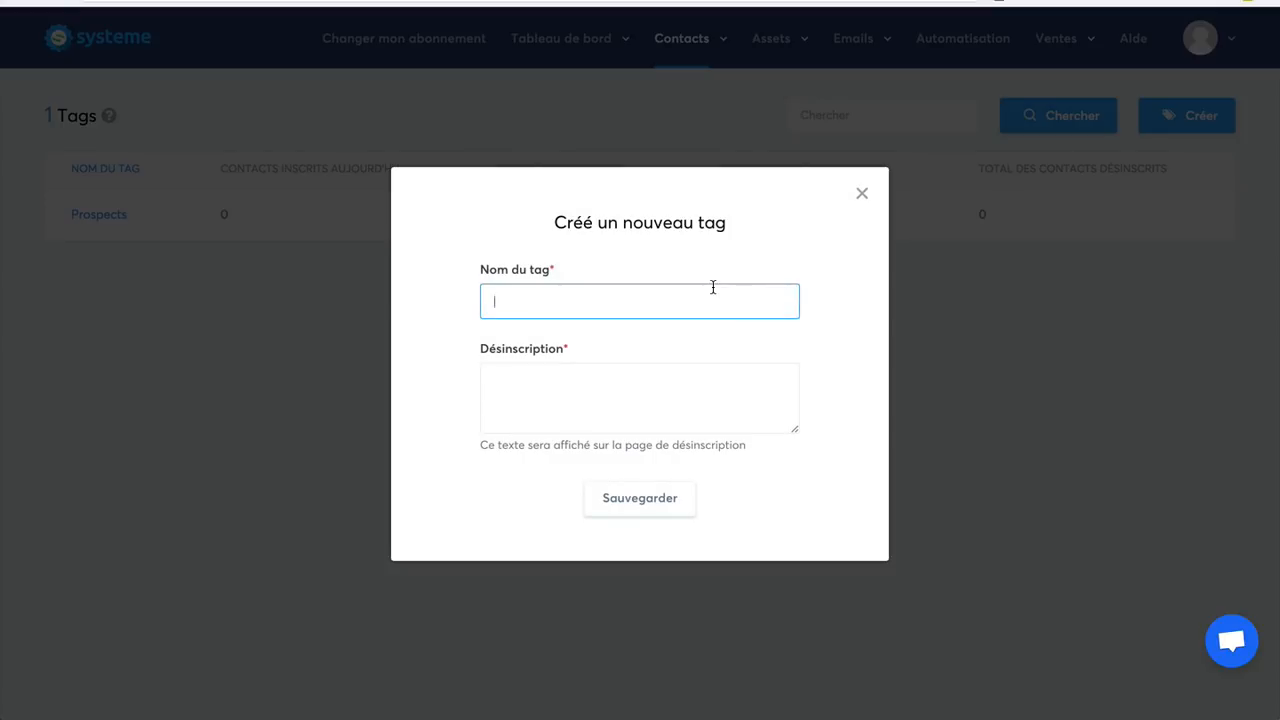
type("Clients")
key("Tab")
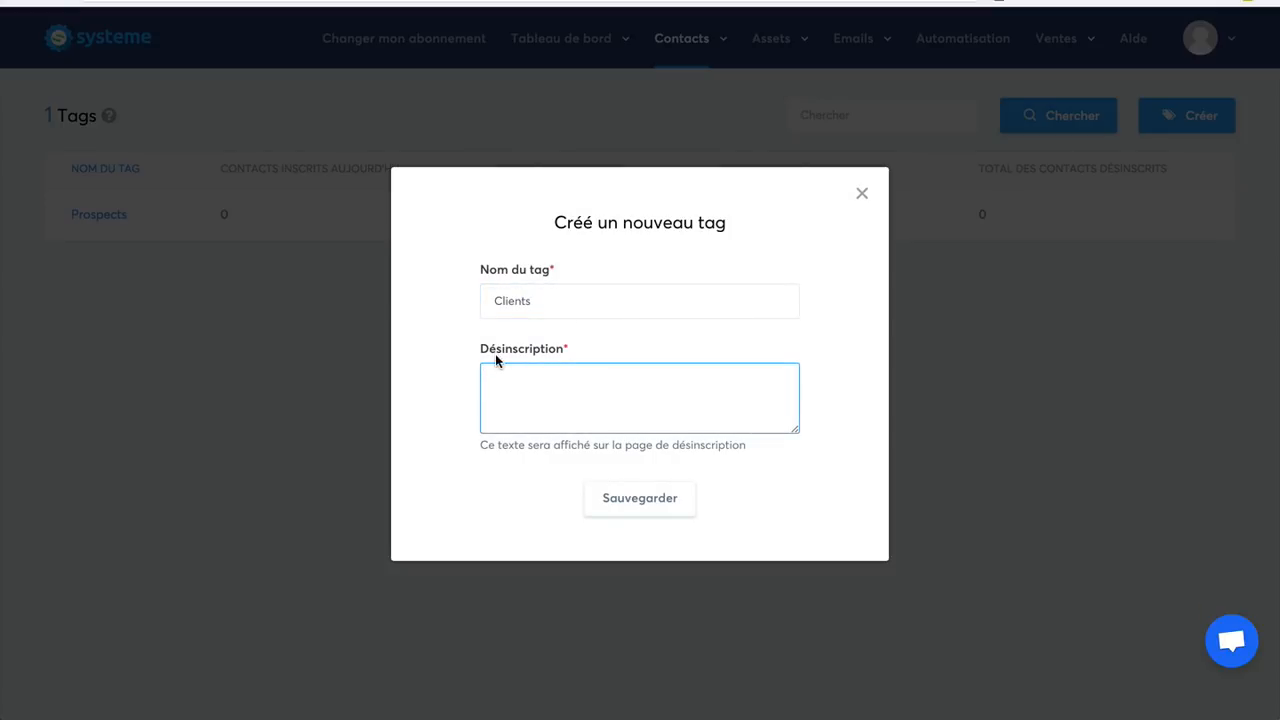
double_click(512, 299)
key("ctrl+c")
left_click(504, 378)
key("ctrl+v")
left_click(634, 505)
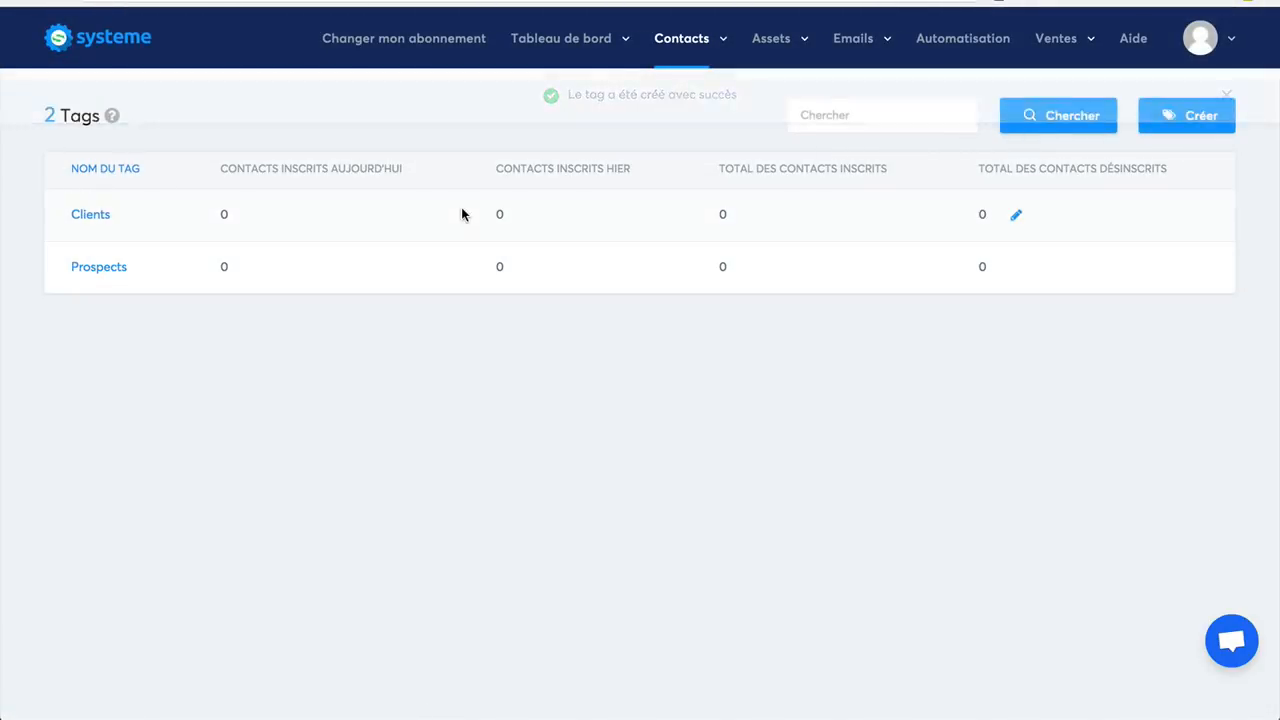
Step: Start a new capture page (Page de capture) based on the "Video" template
mouse_move(583, 38)
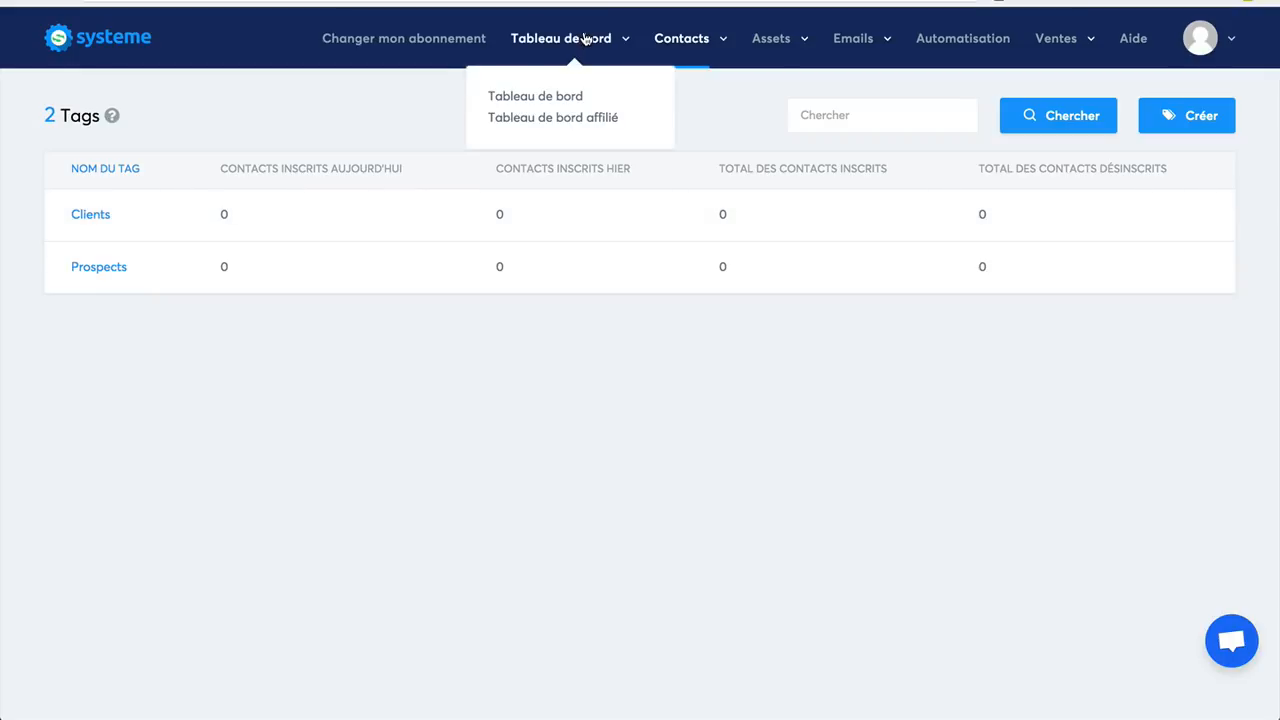
mouse_move(772, 42)
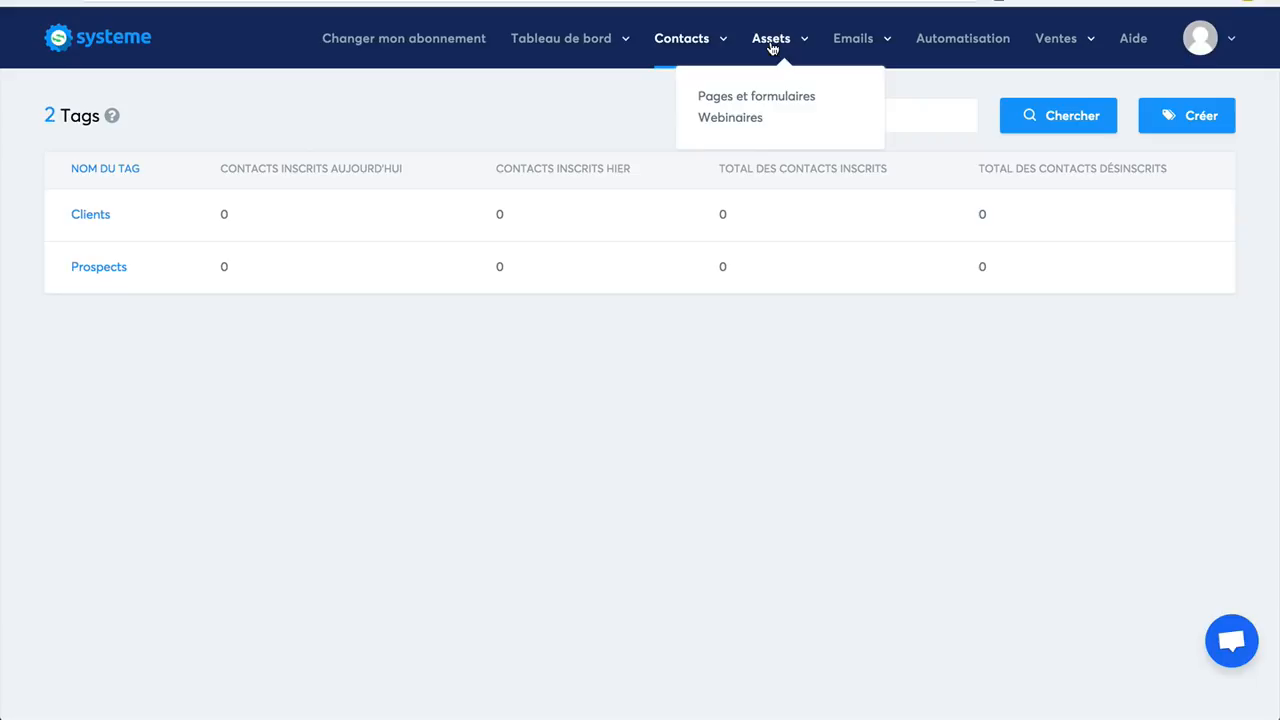
left_click(745, 96)
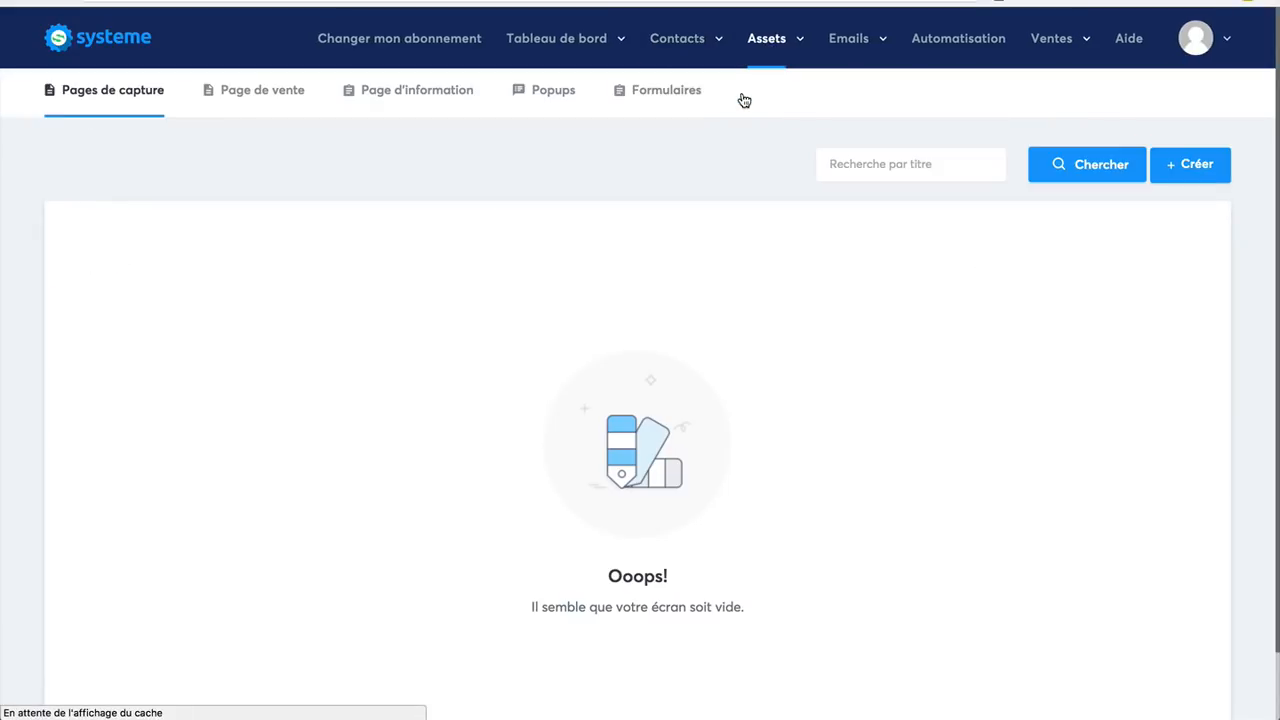
left_click(1181, 166)
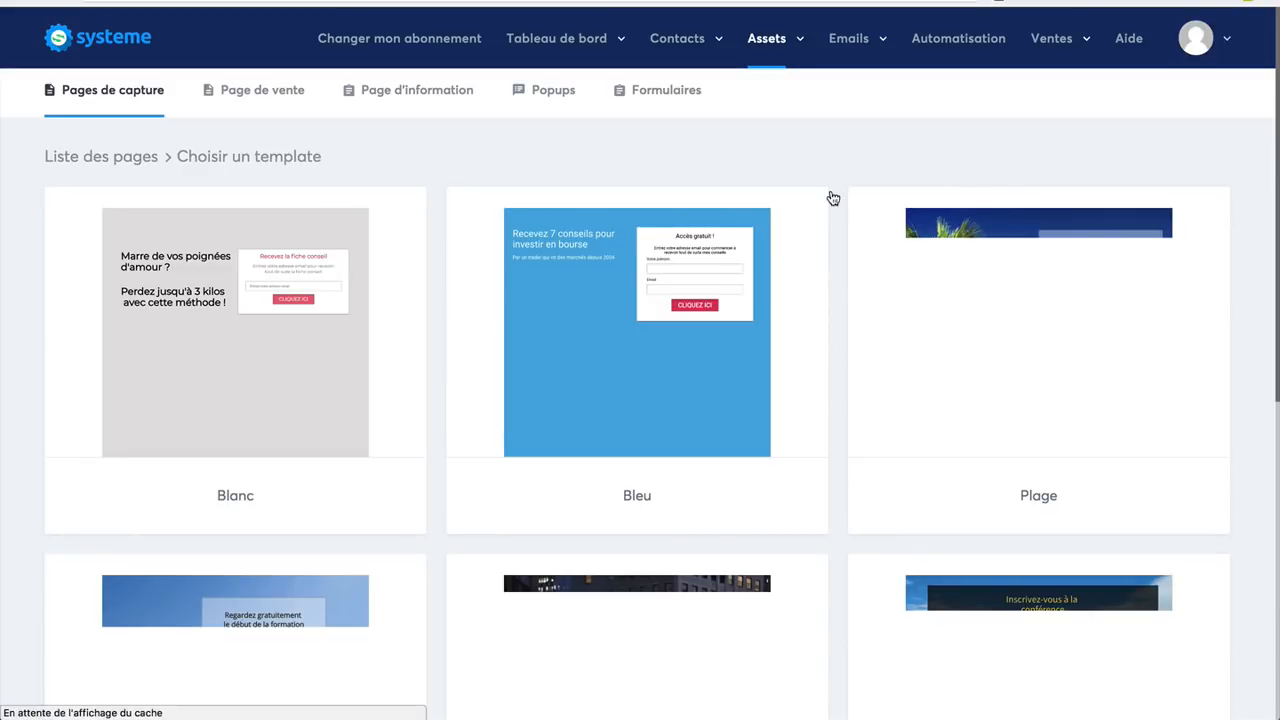
scroll(1250, 360, "down", 5)
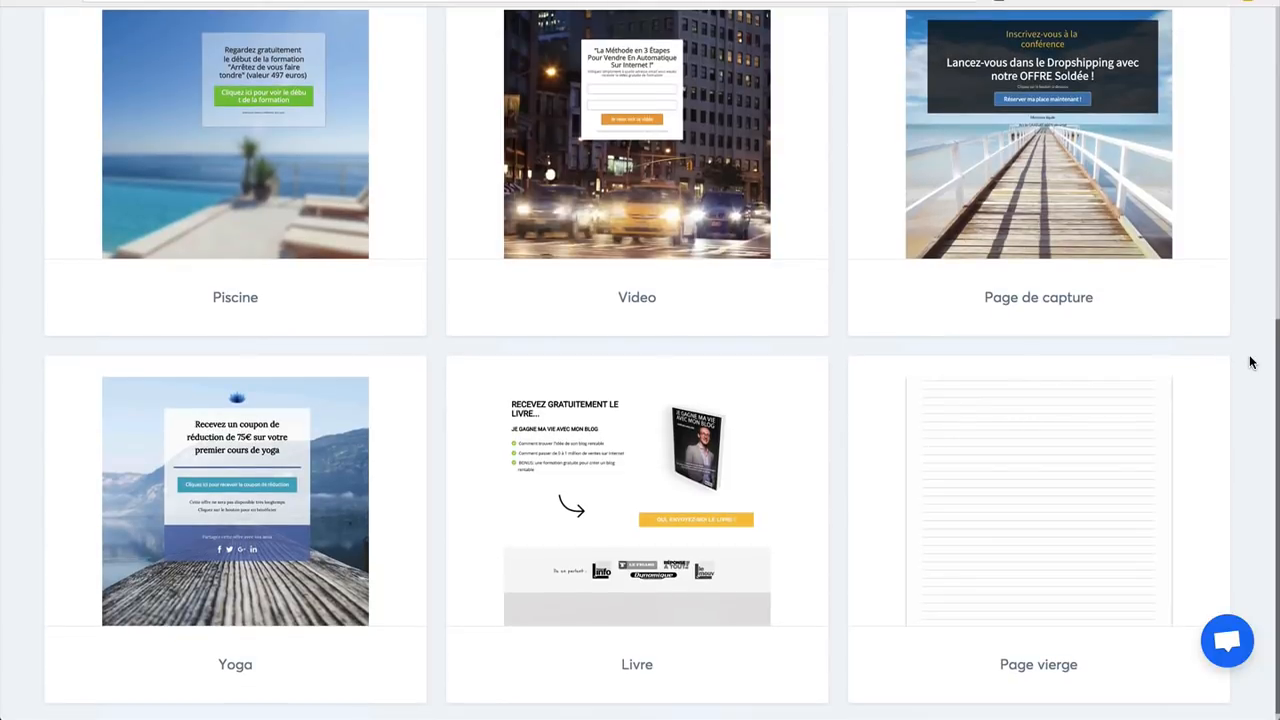
scroll(1250, 362, "up", 4)
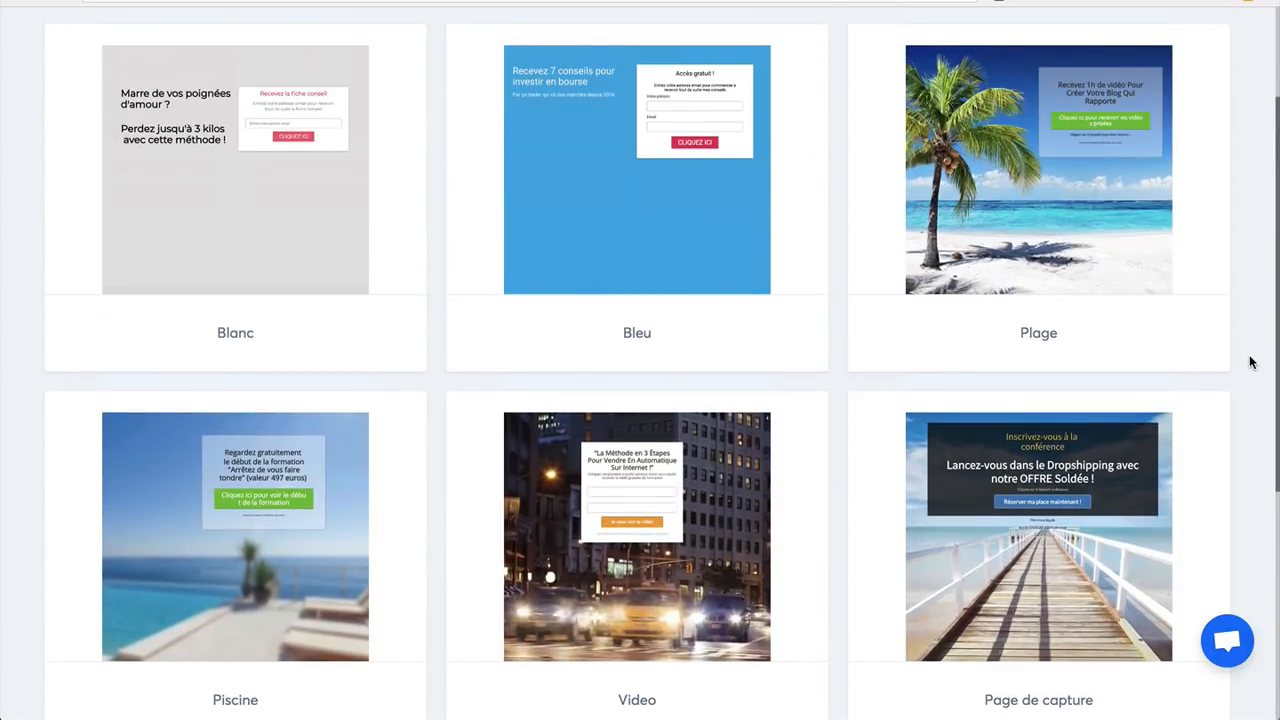
mouse_move(725, 541)
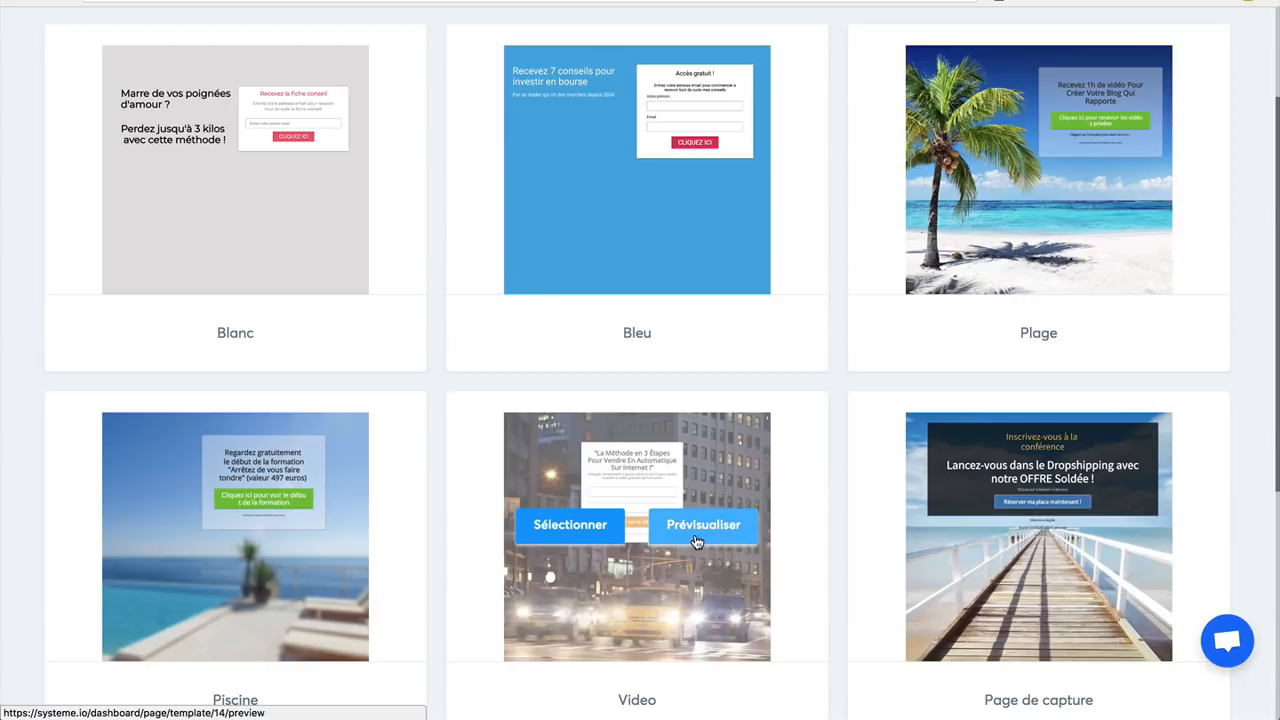
left_click(582, 530)
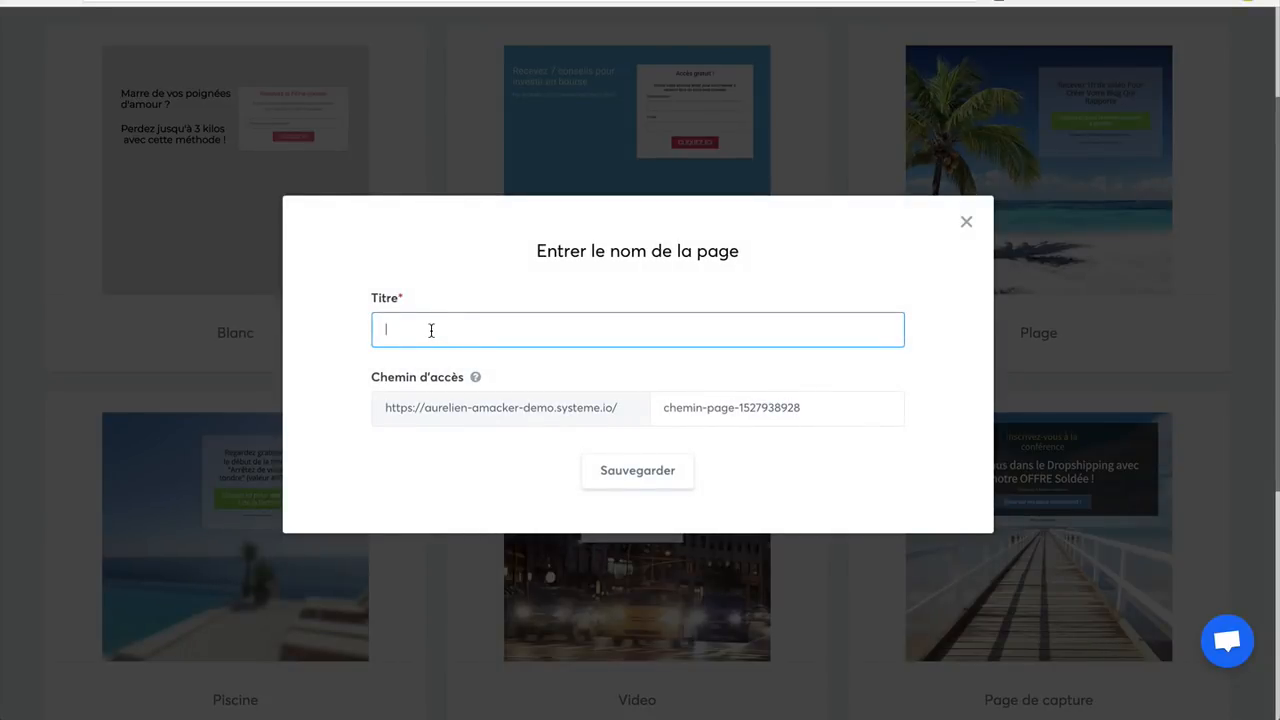
Step: Title the capture page "Téléchargez le guide gratuit", set its access path to "guide-gratuit" and save
type("Syst")
key("BackSpace")
key("BackSpace")
key("BackSpace")
type("Téléchargez le Gui")
key("BackSpace")
key("BackSpace")
key("BackSpace")
type("guid egratuit")
left_click(495, 328)
key("BackSpace")
key("BackSpace")
type("e")
left_click_drag(814, 406, 626, 380)
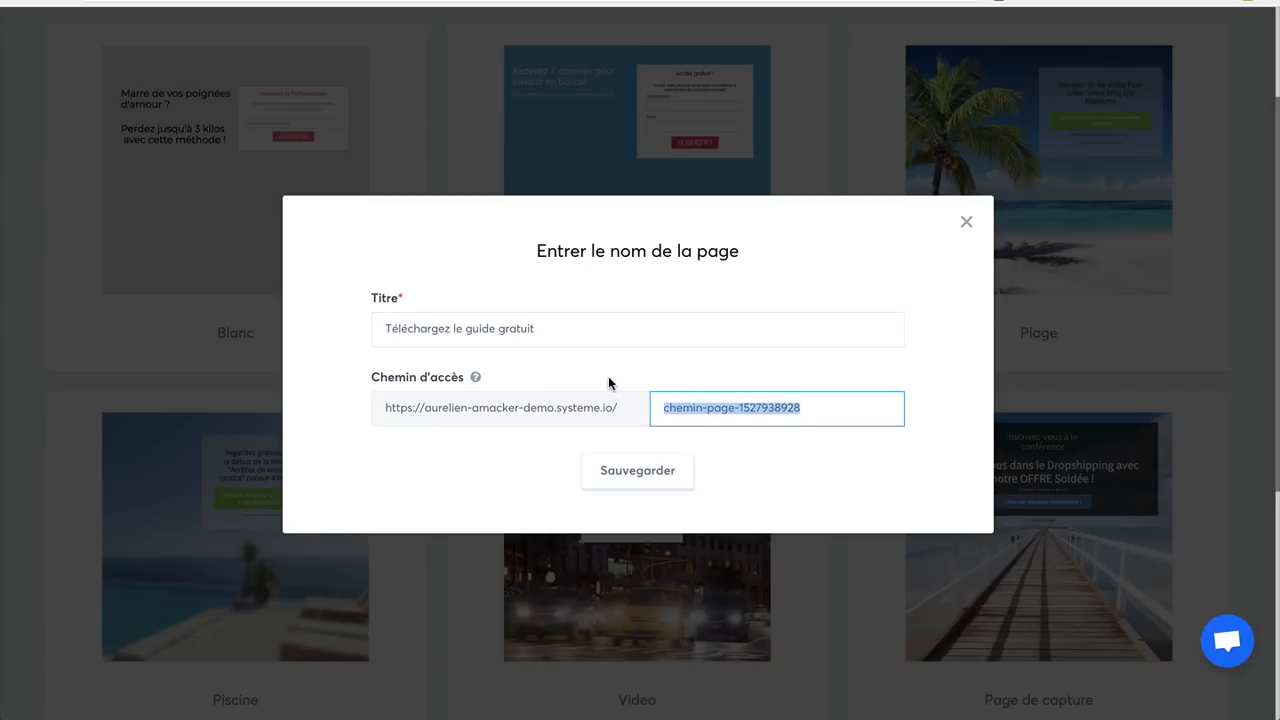
type("guide-gratuit")
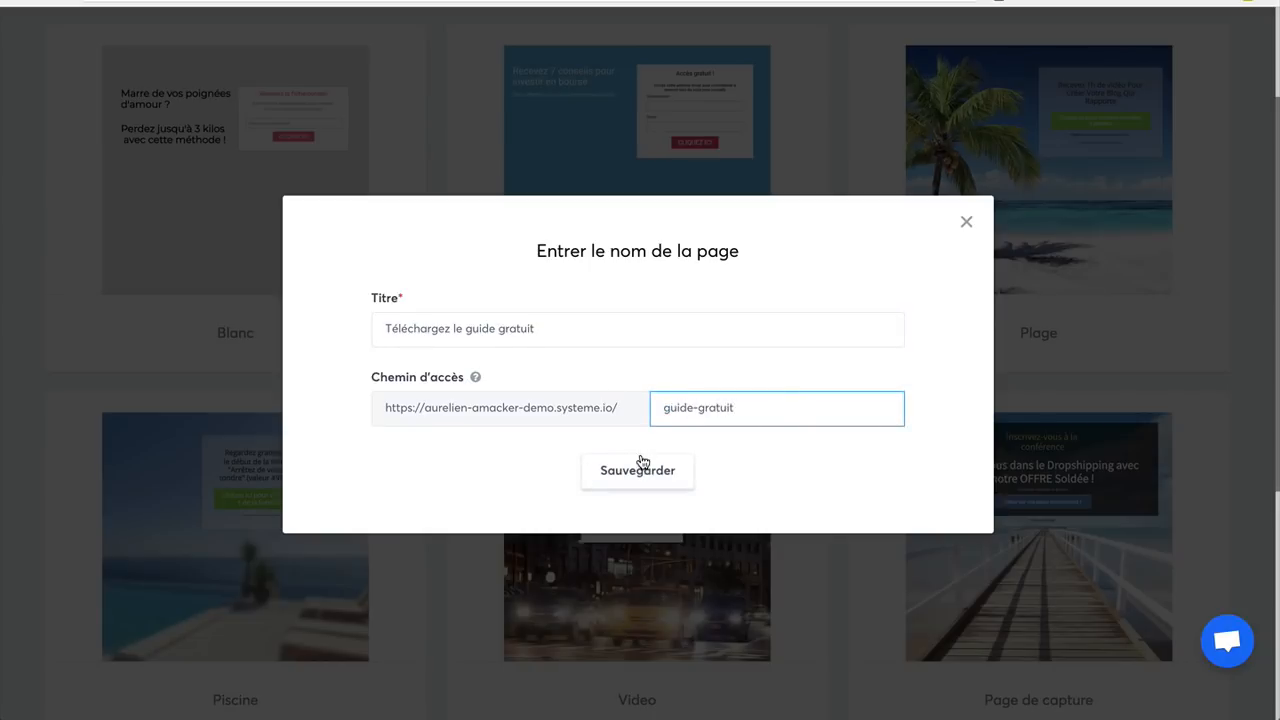
left_click(642, 472)
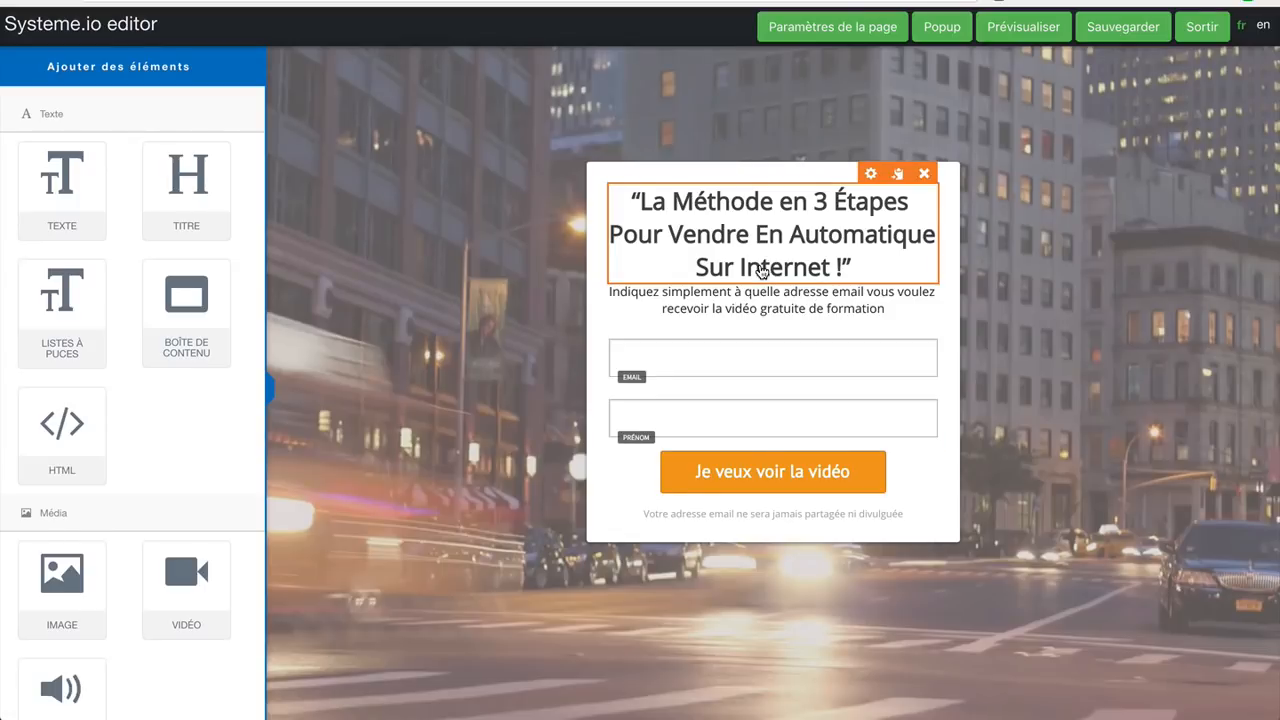
Step: Reword the page headline to read "La Méthode en 3 Étapes Pour maigrir rapidement !"
left_click(798, 238)
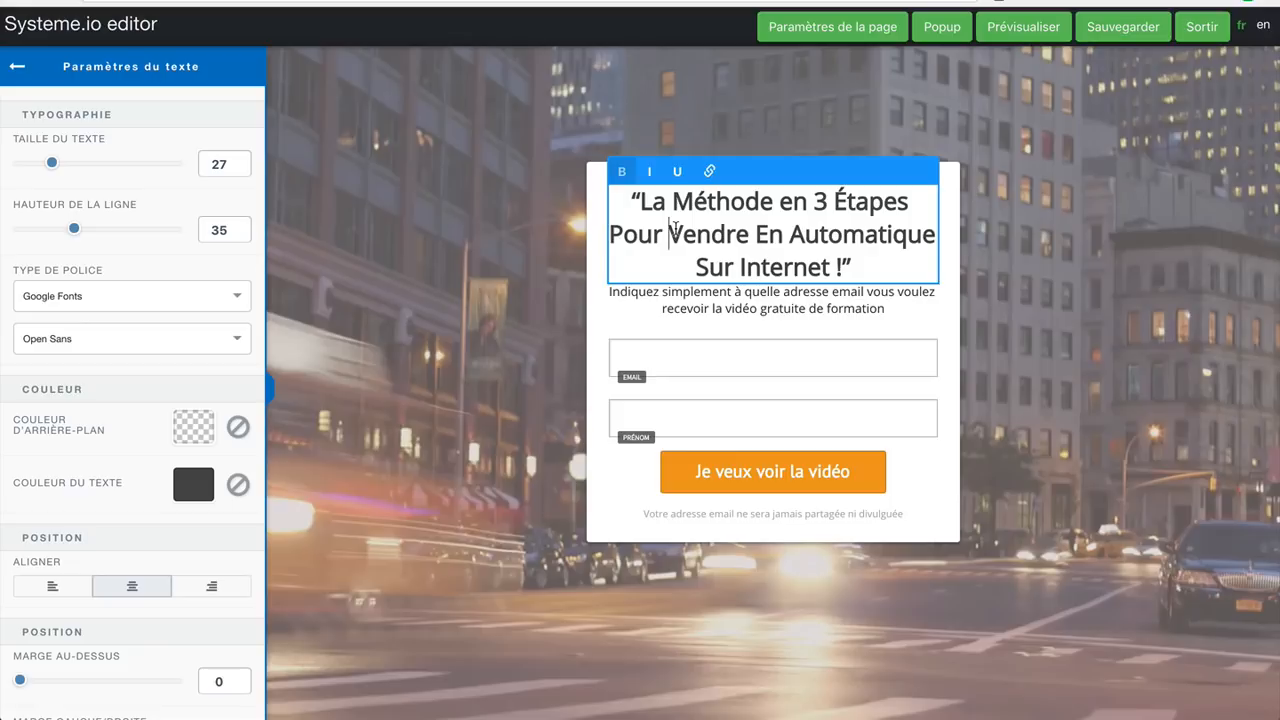
left_click_drag(669, 234, 823, 250)
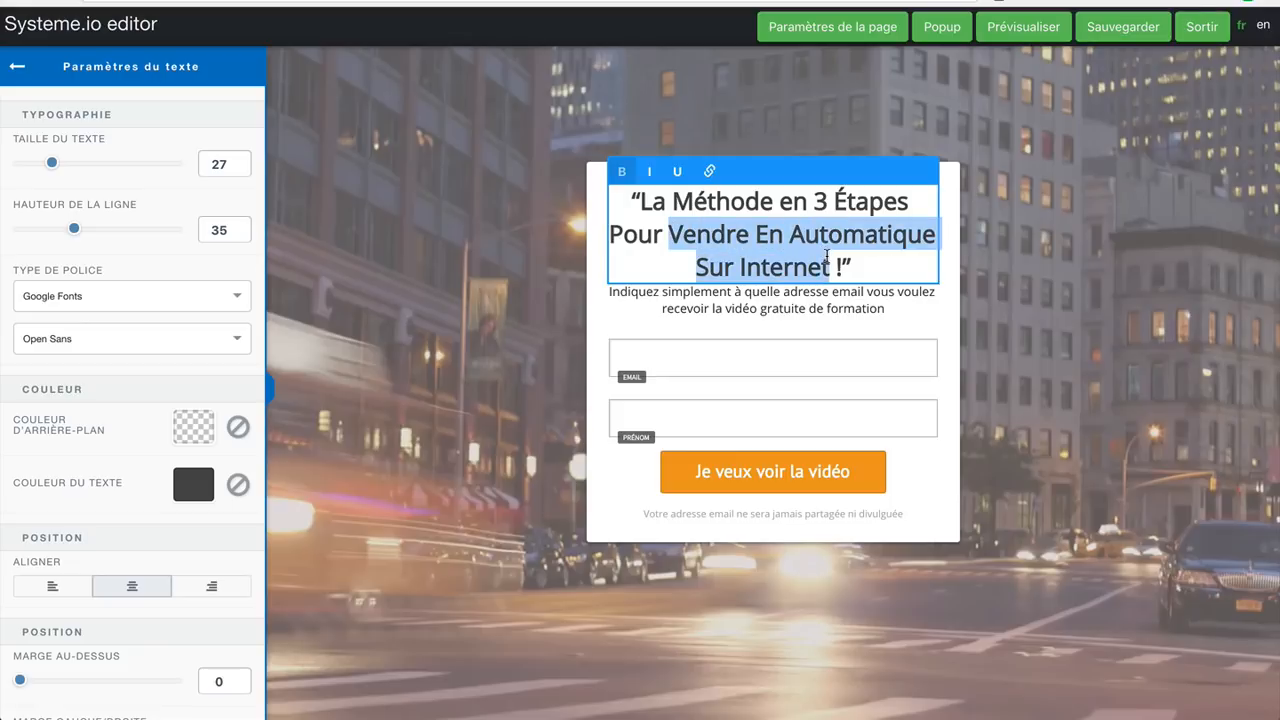
type("mi")
key("BackSpace")
type("ag")
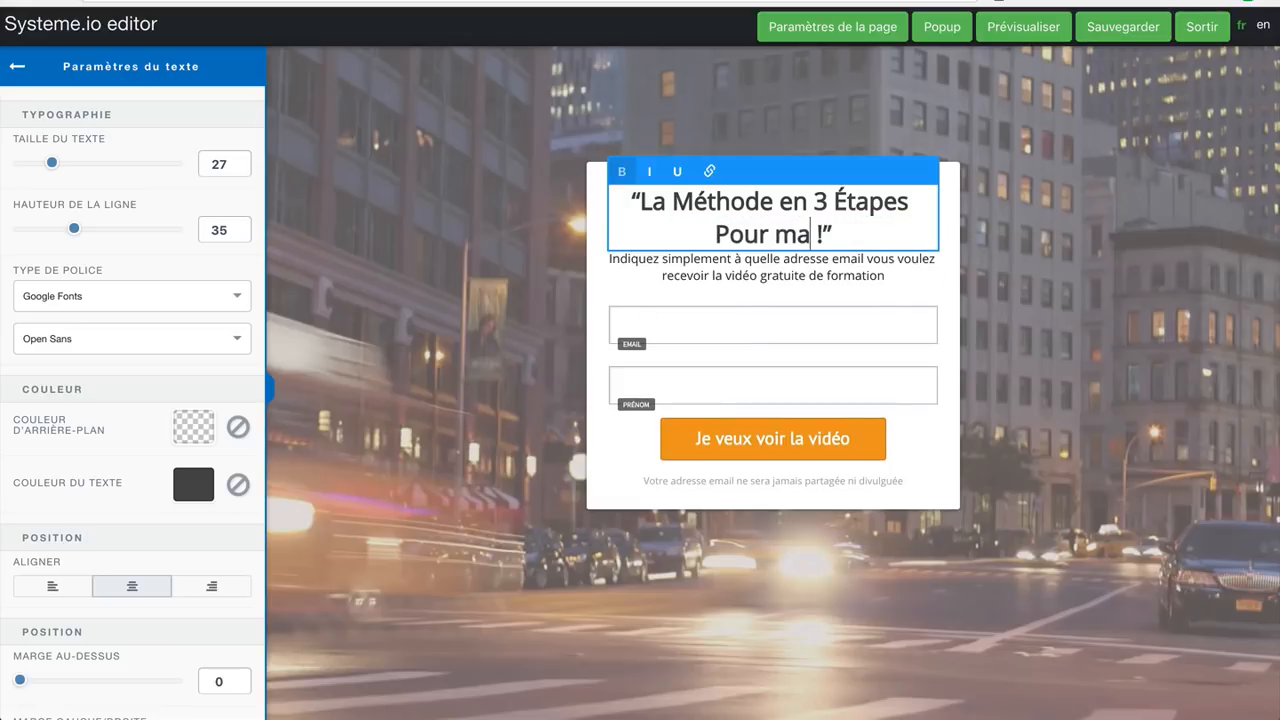
key("BackSpace")
type("igrir")
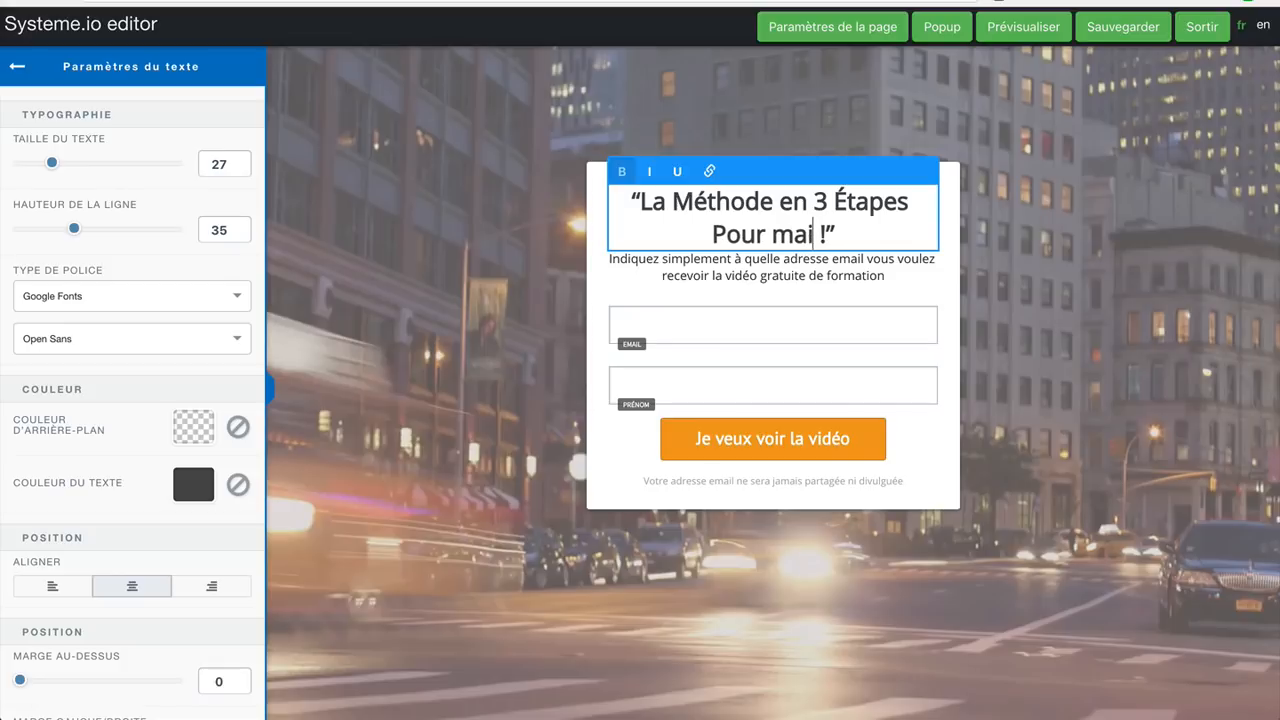
type(" rapidement")
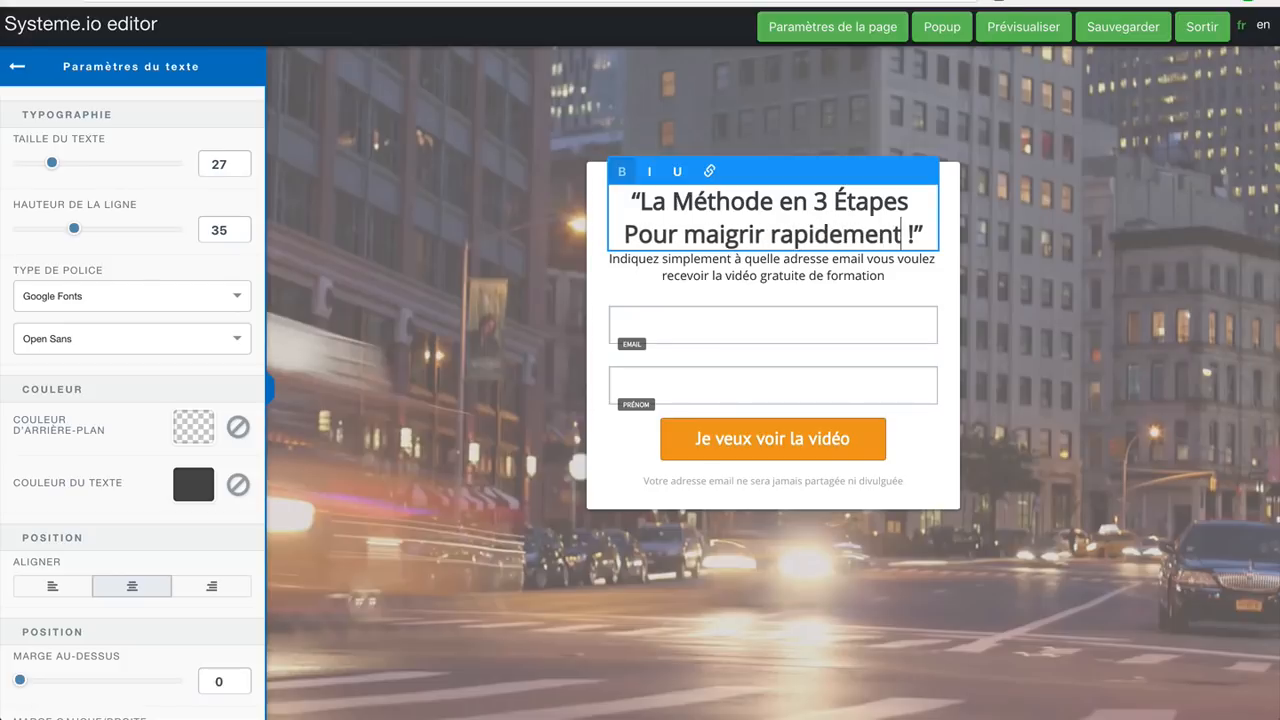
Step: Change the initial letters of "Méthode", "Étapes" and "Pour" in the headline to lowercase
key("ctrl+Left")
key("ctrl+Left")
key("ctrl+Left")
key("Delete")
type("p")
left_click(693, 201)
key("BackSpace")
type("m")
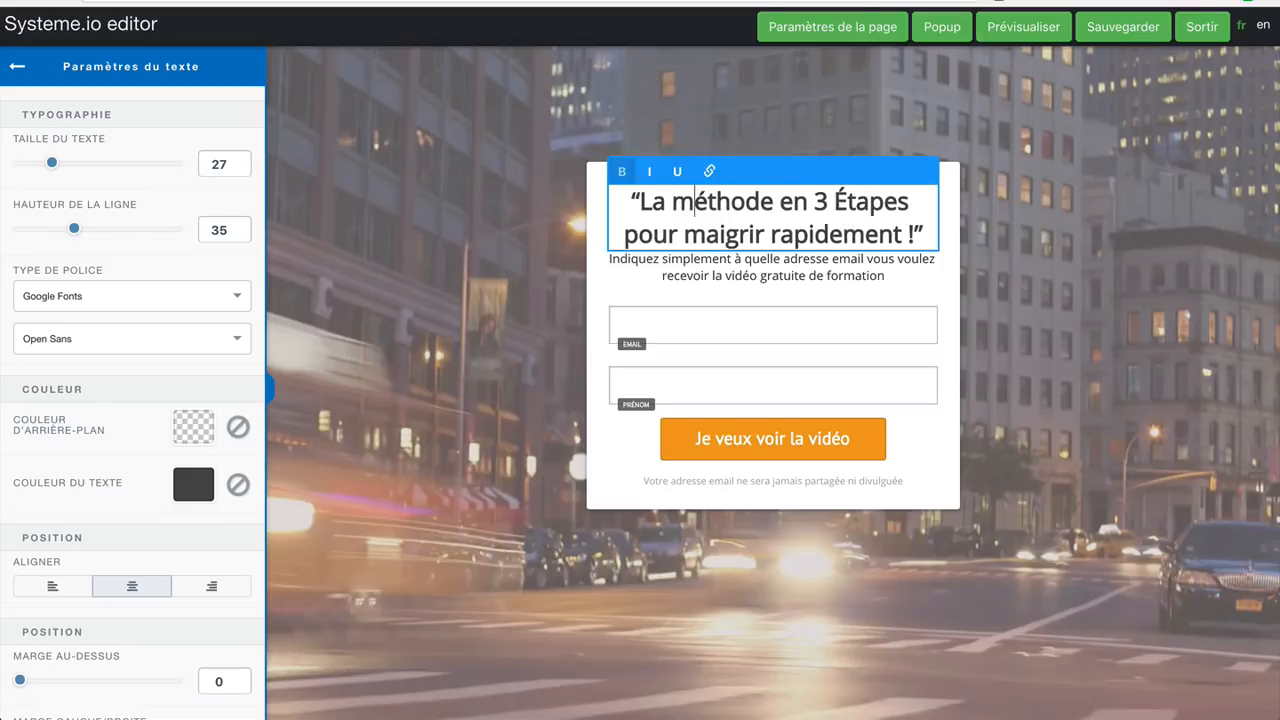
left_click(848, 204)
key("BackSpace")
type("é")
left_click(801, 272)
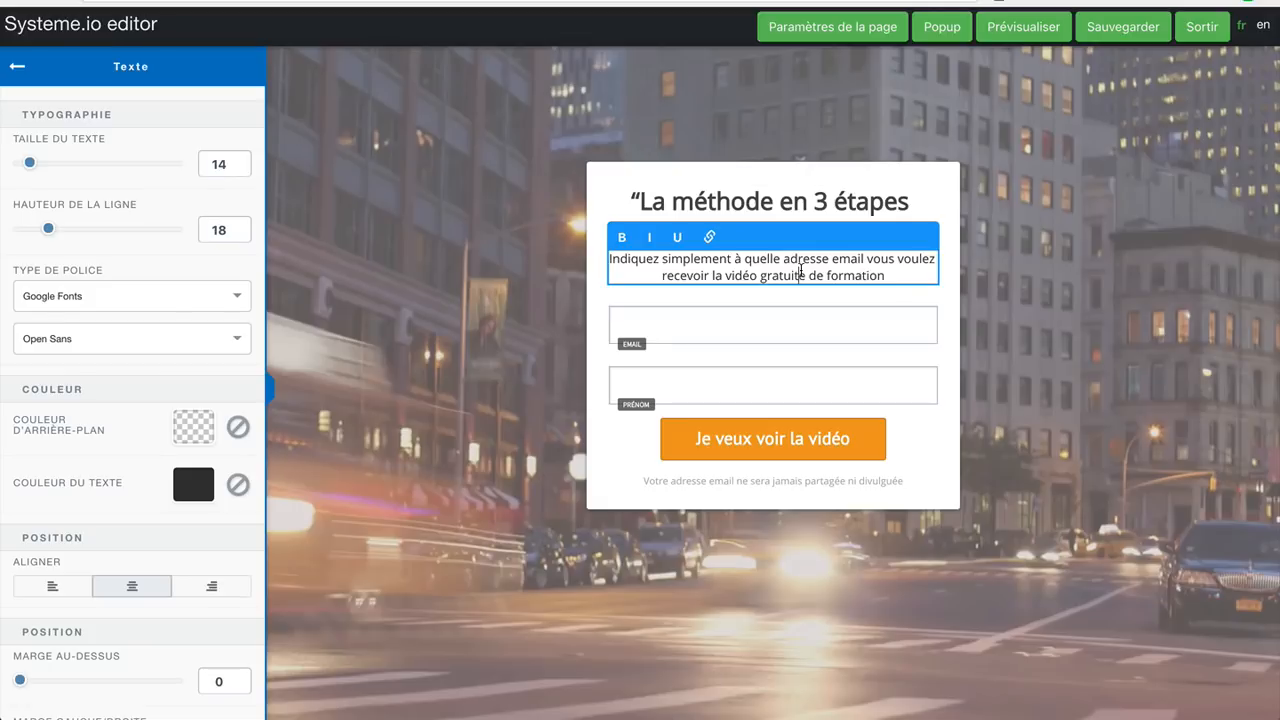
left_click(1036, 302)
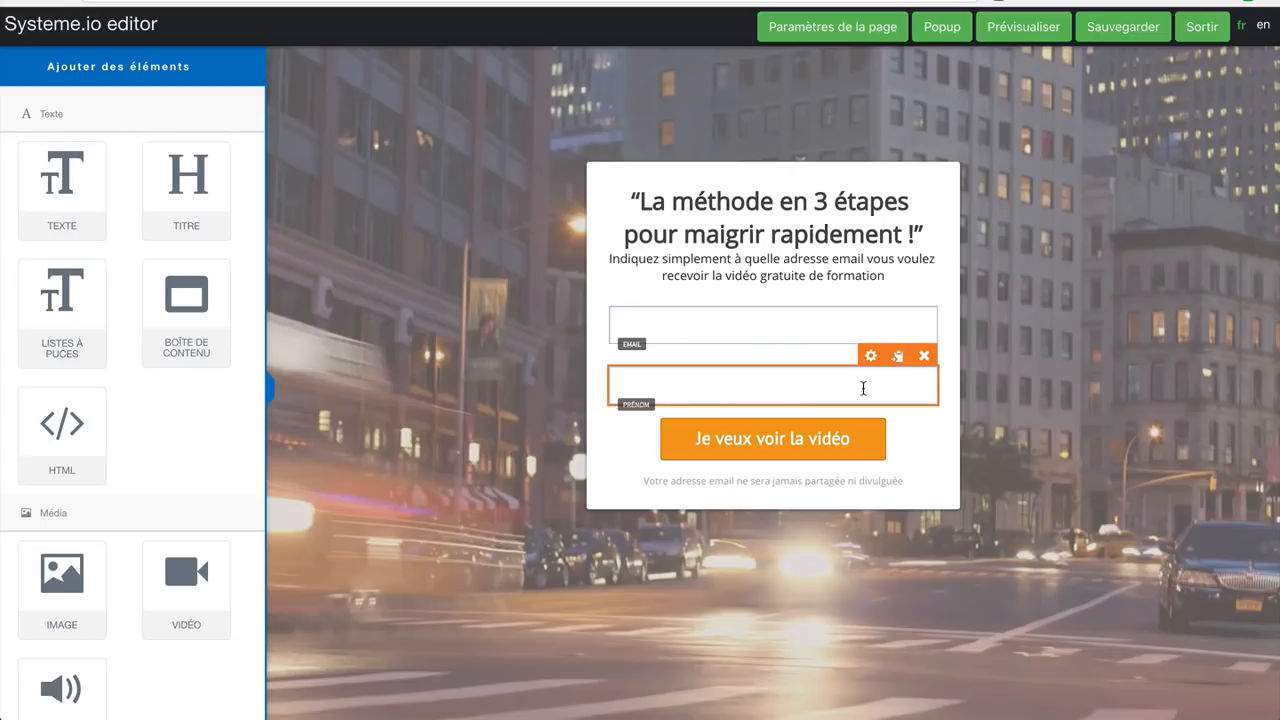
Step: Delete the Prénom field from the opt-in form, then save the page and exit the editor
left_click(924, 355)
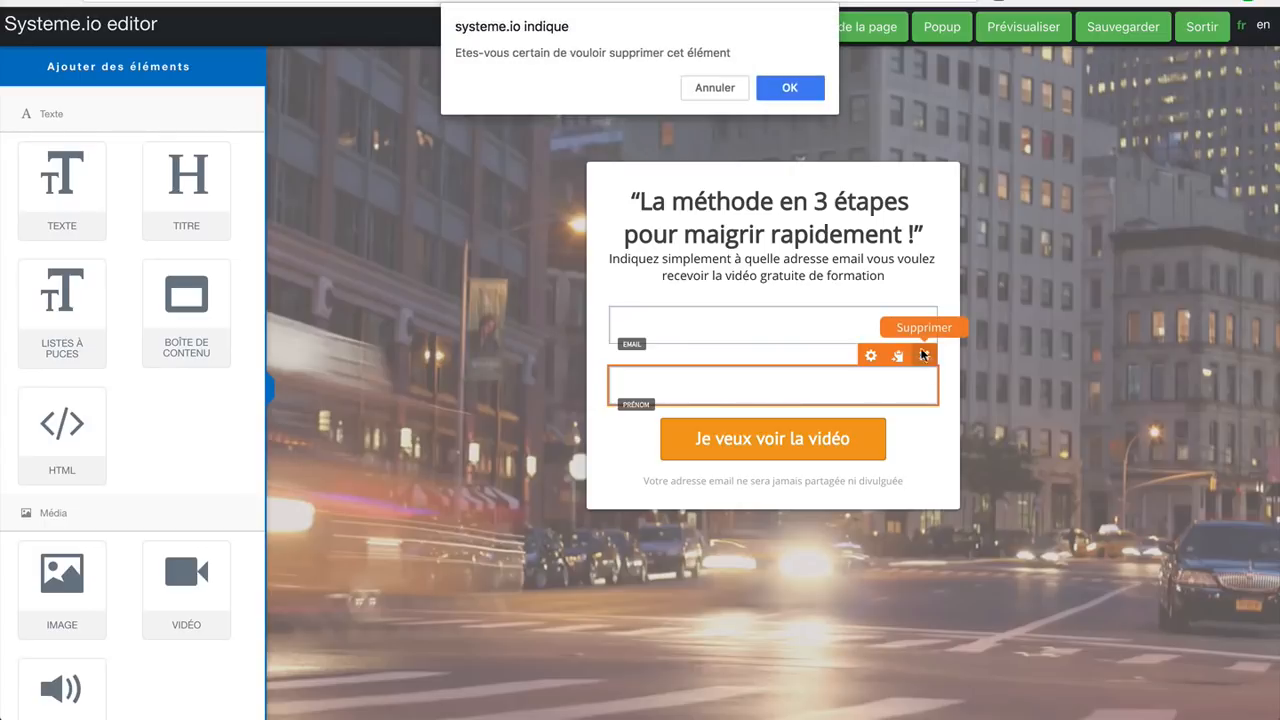
left_click(789, 87)
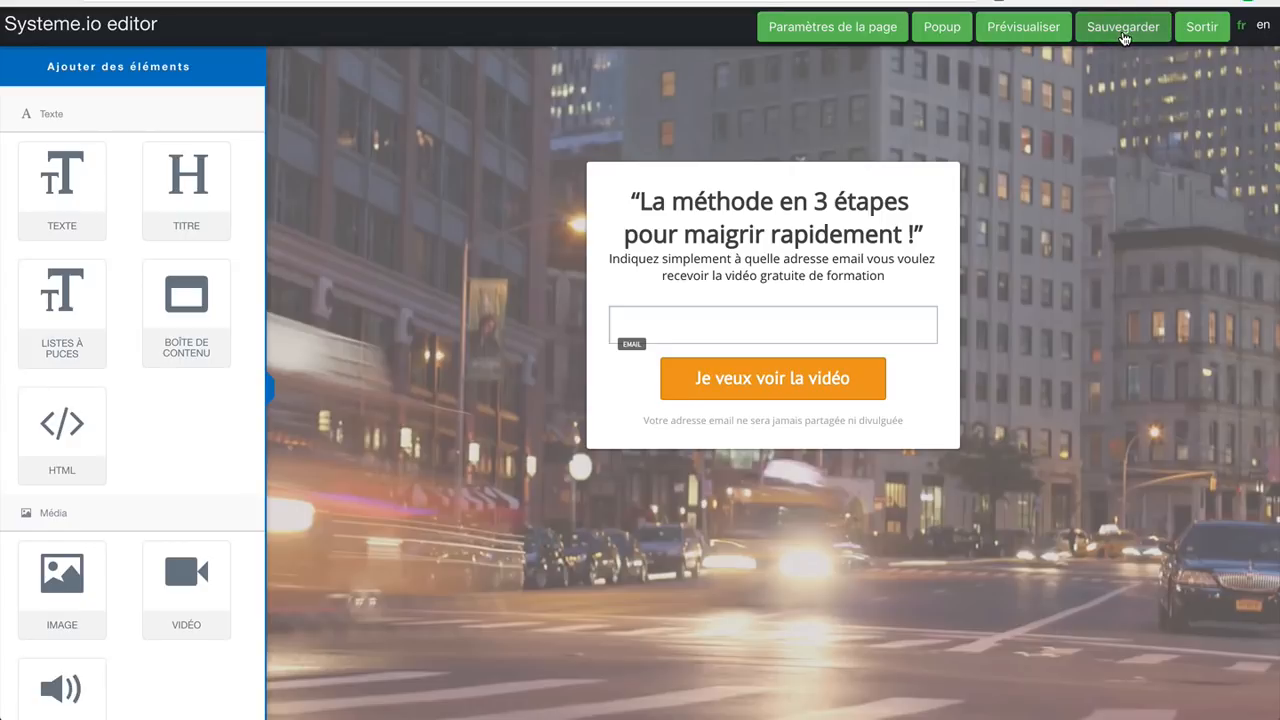
left_click(1123, 35)
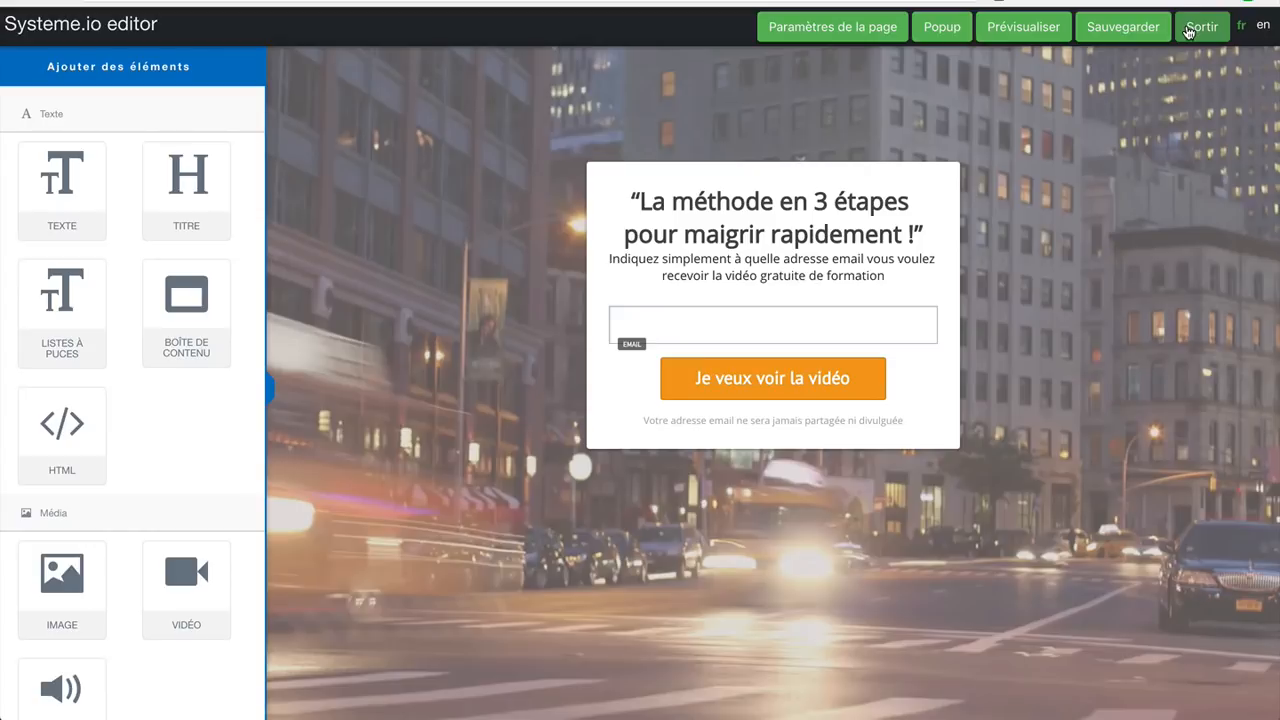
left_click(1188, 33)
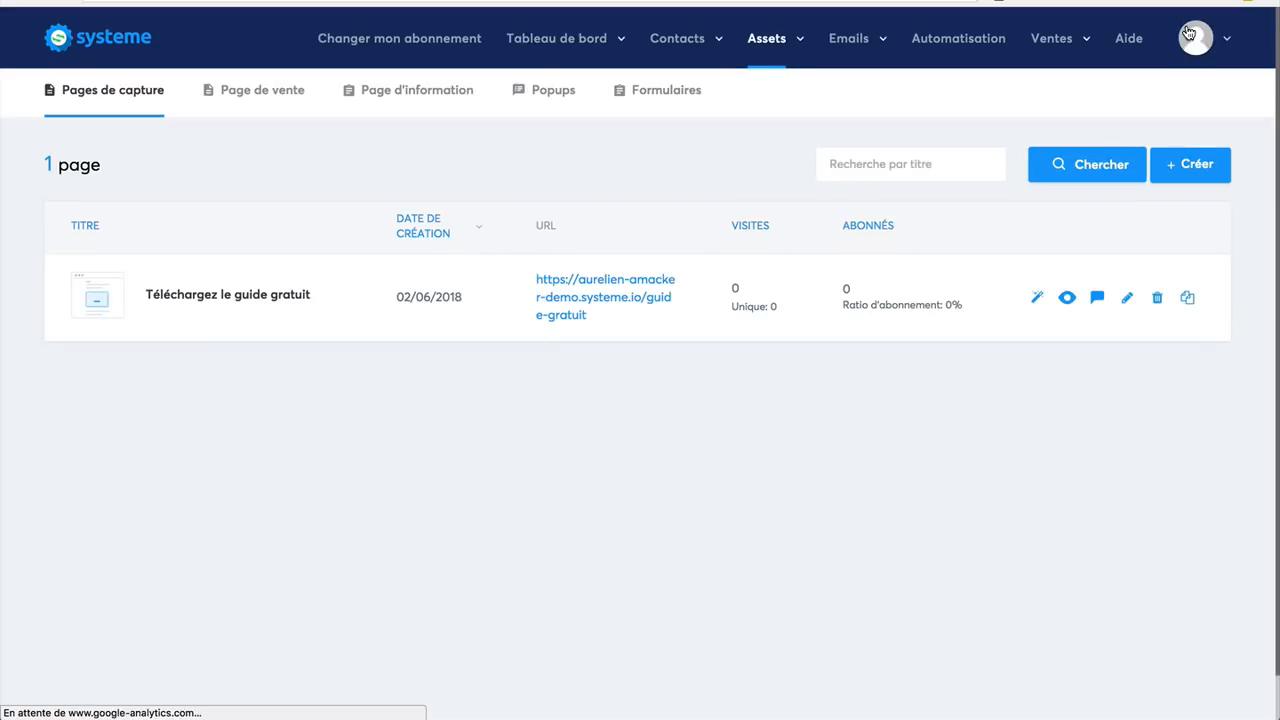
Step: Open the list of automation rules
left_click(963, 38)
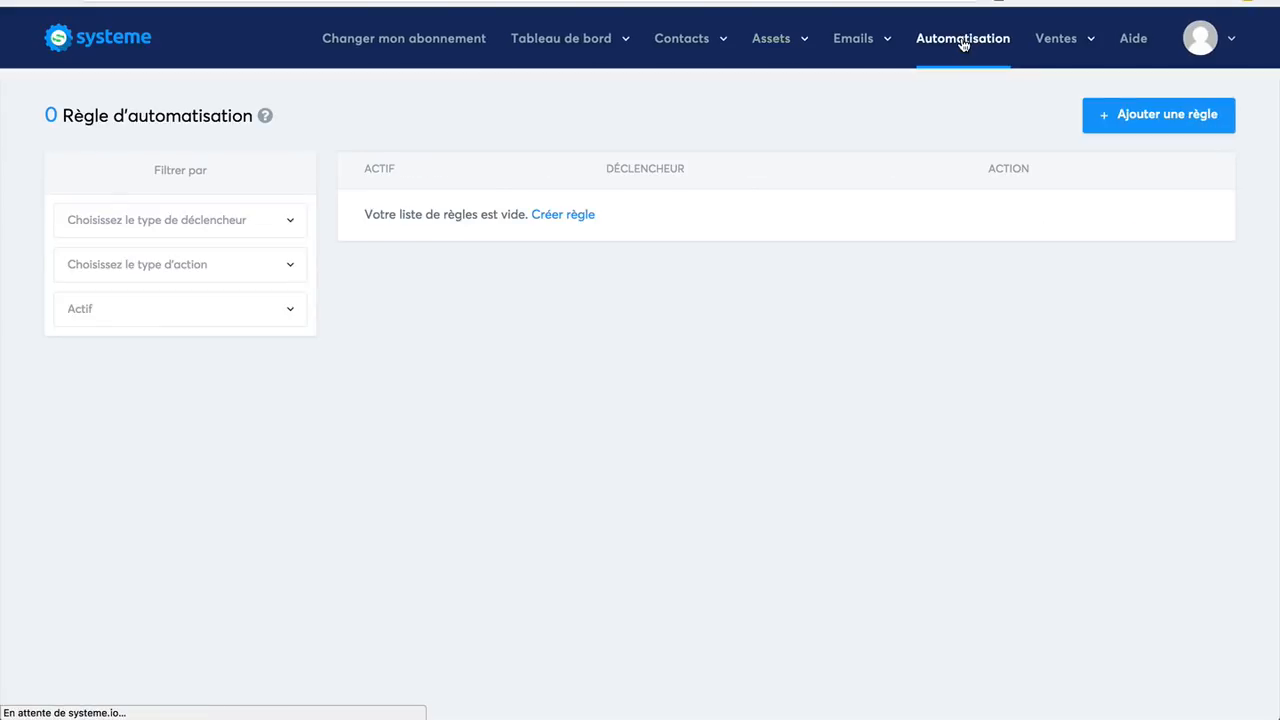
left_click(246, 223)
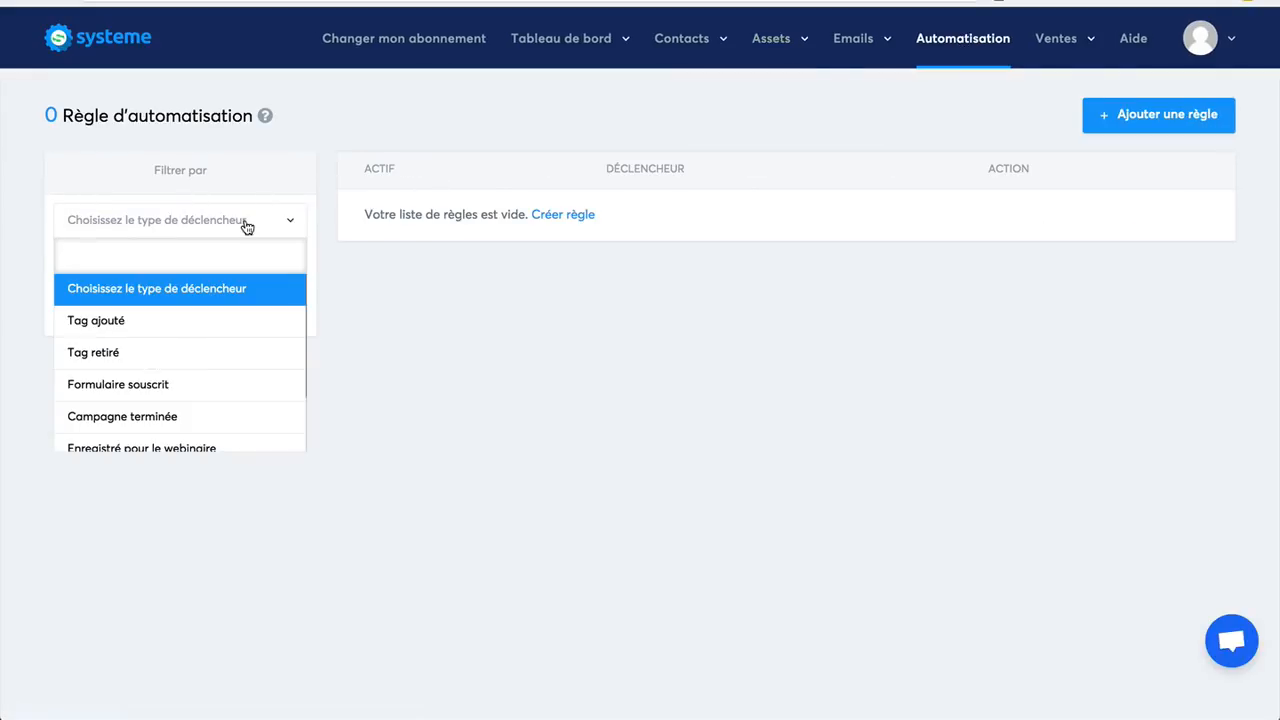
left_click(162, 384)
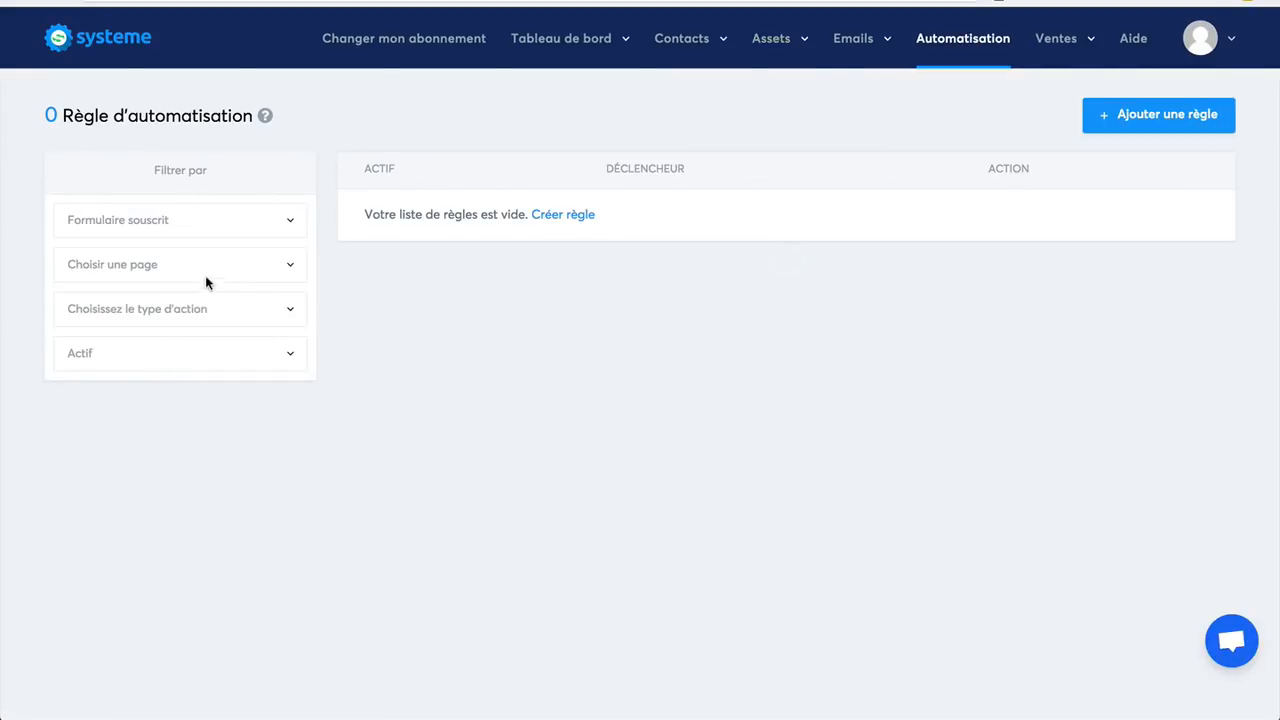
left_click(202, 315)
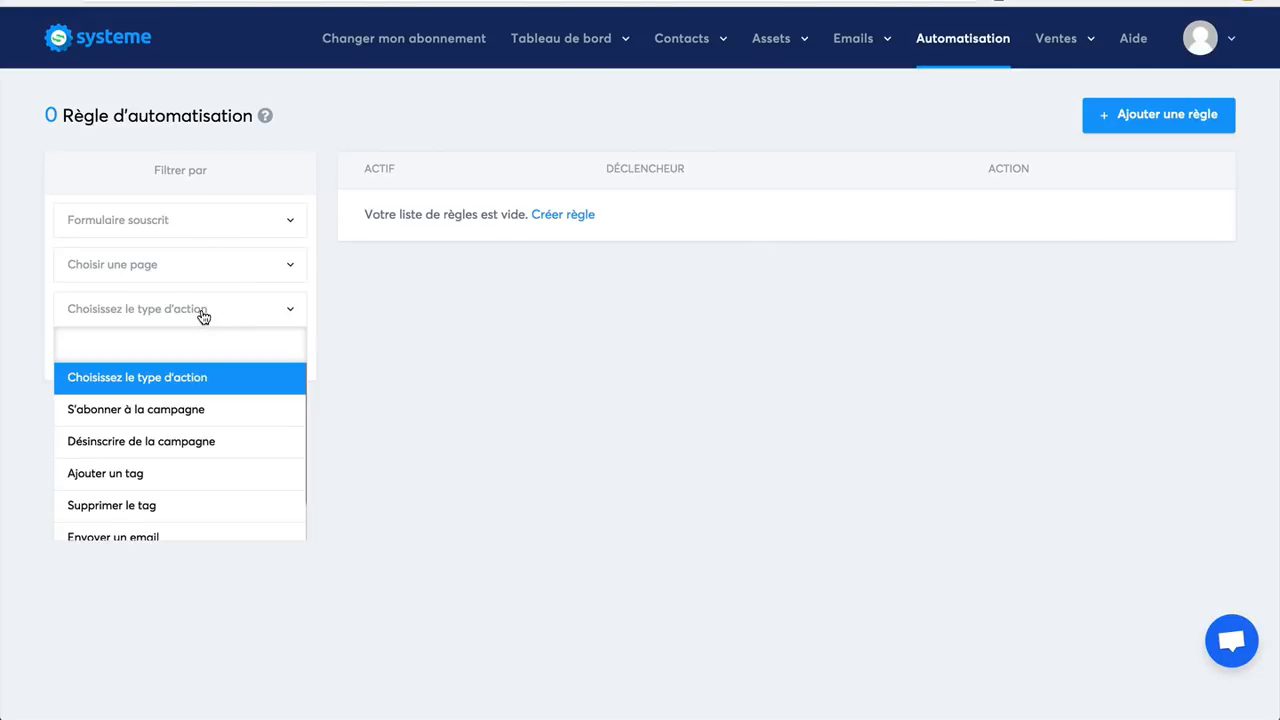
left_click(415, 347)
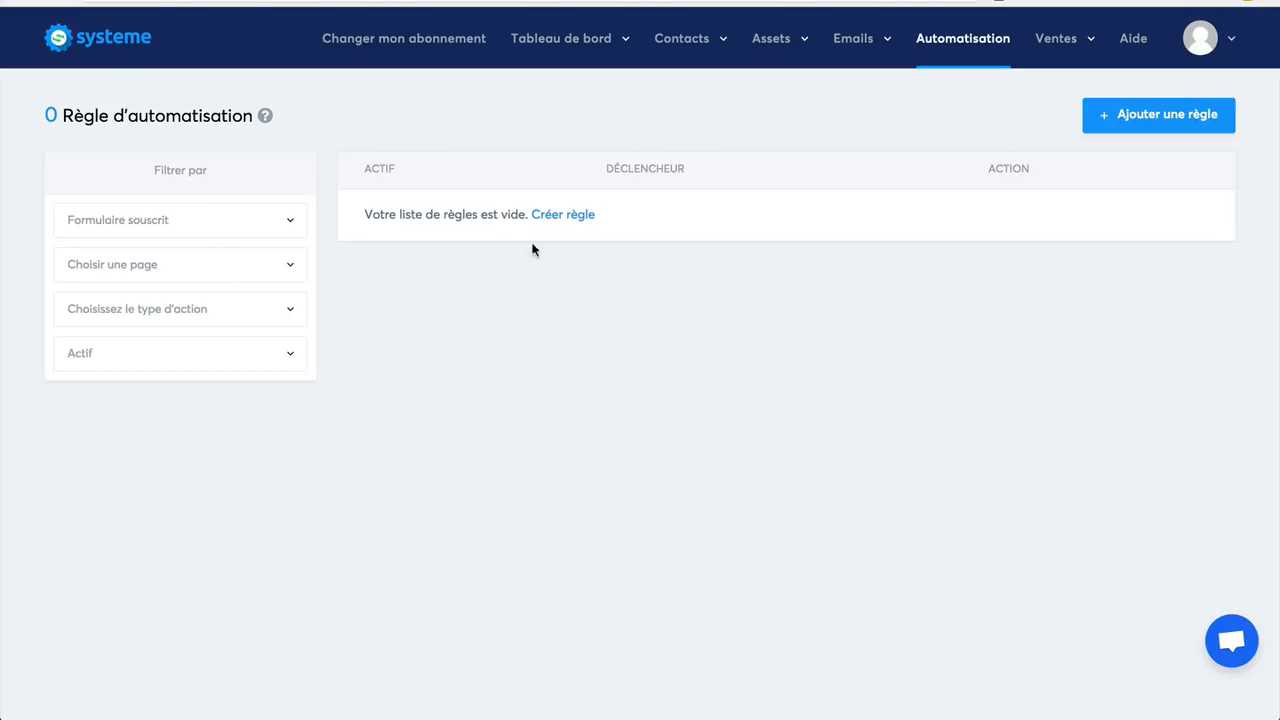
Step: Add an automation rule that applies the Prospects tag when someone subscribes through the "Téléchargez le guide gratuit" form
left_click(1128, 122)
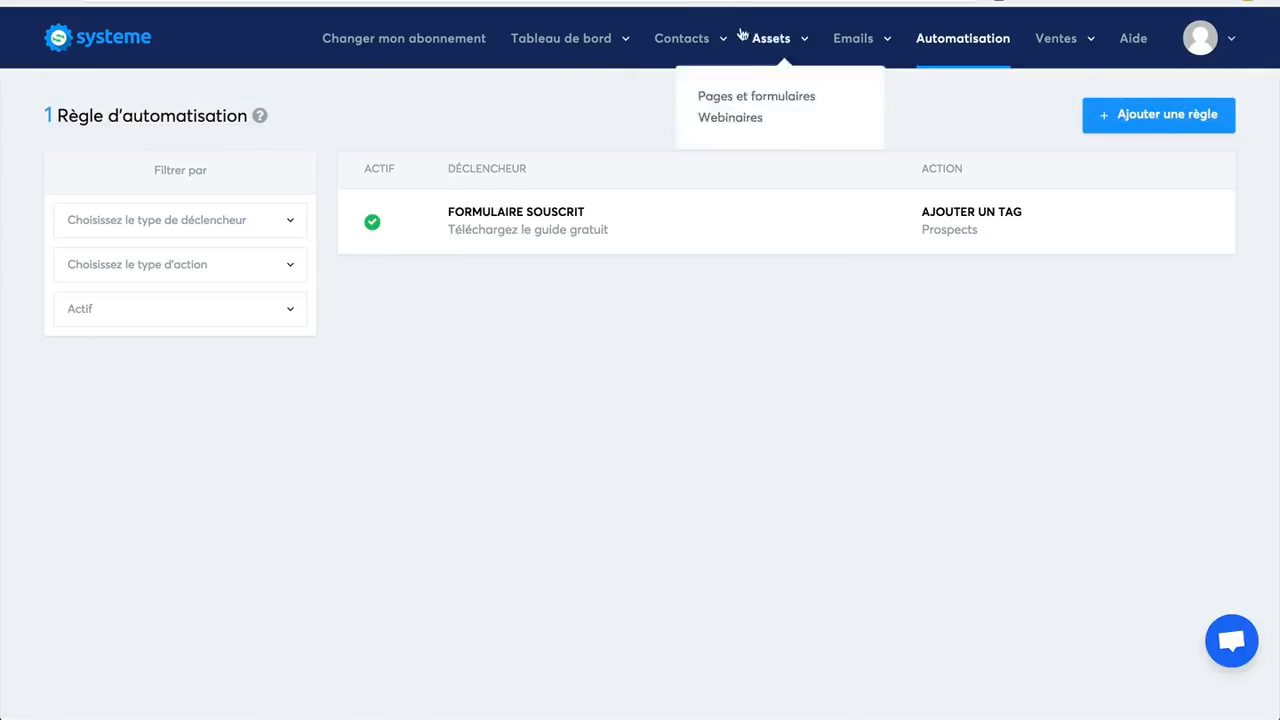
Step: Create a course named "Maigrir en 31 jours", reuse that text as its description, and save it
mouse_move(860, 42)
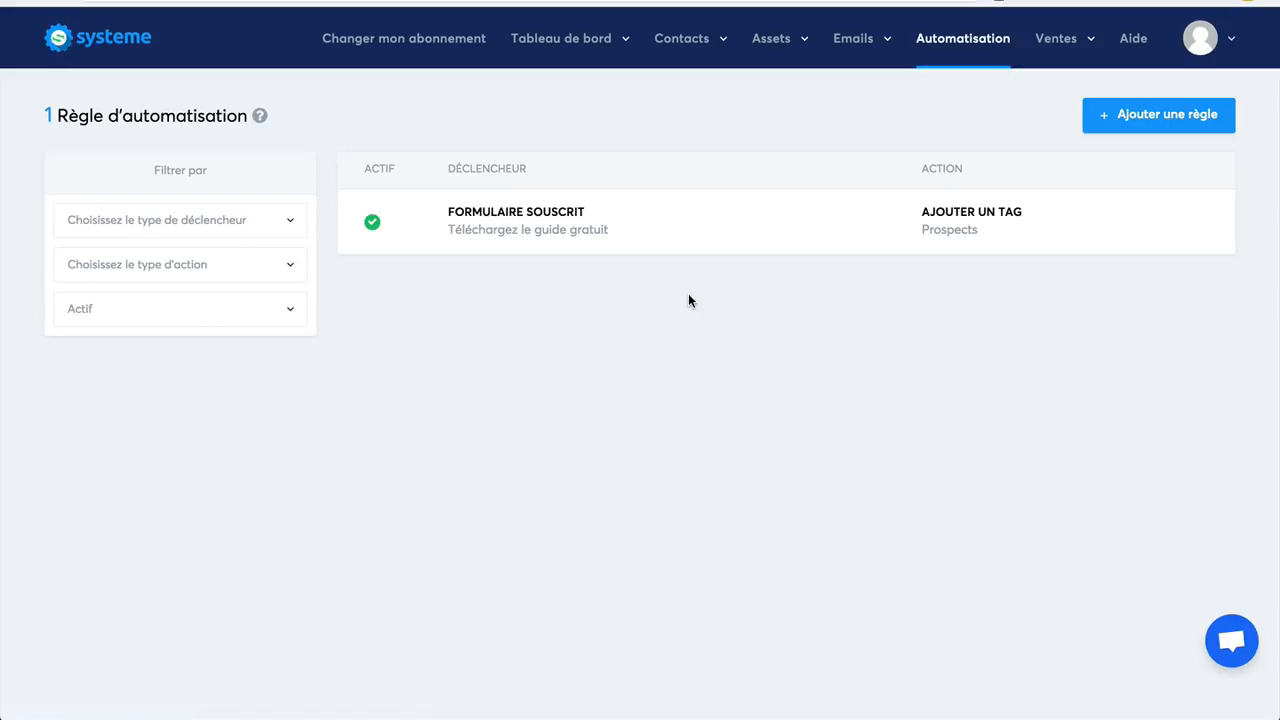
mouse_move(1062, 45)
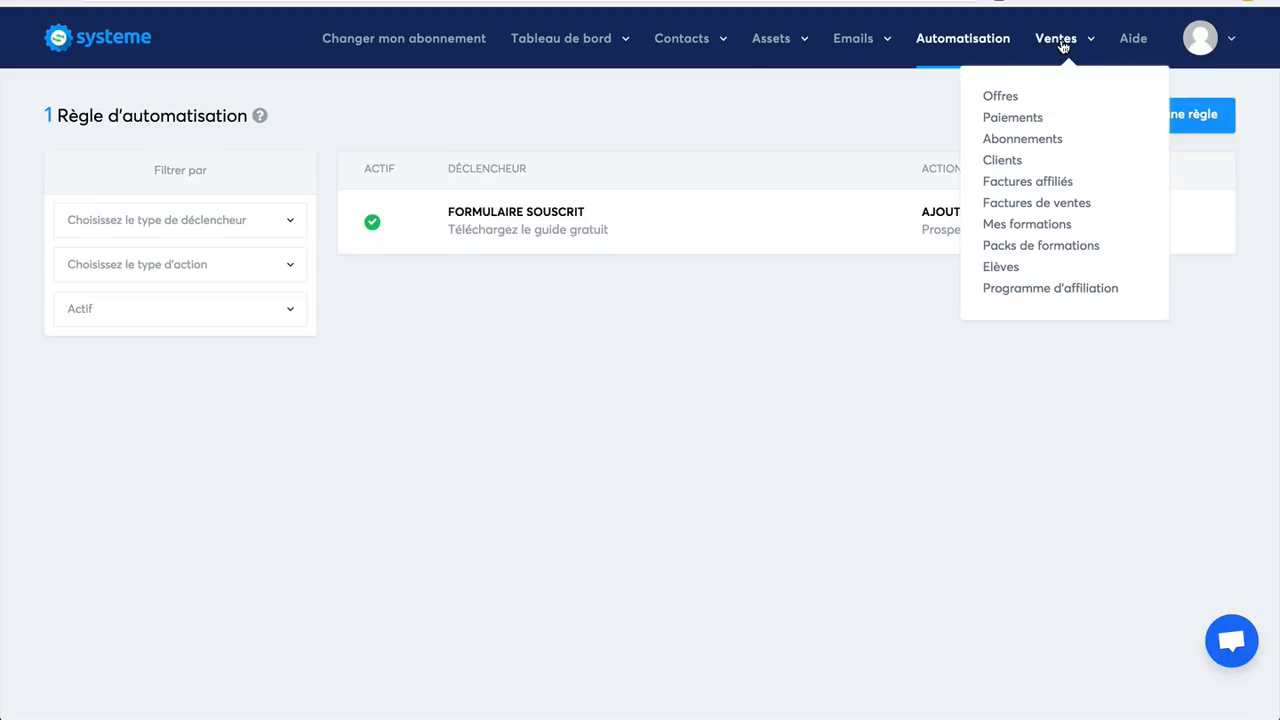
left_click(1026, 225)
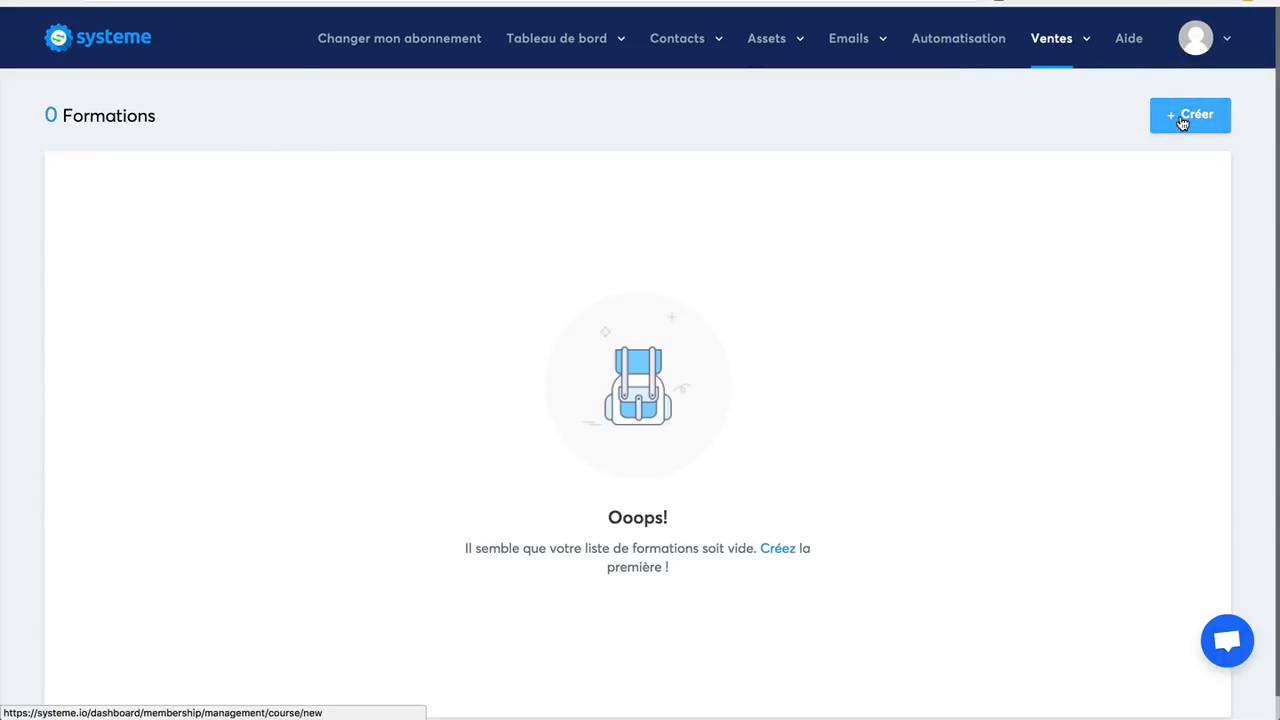
left_click(1185, 116)
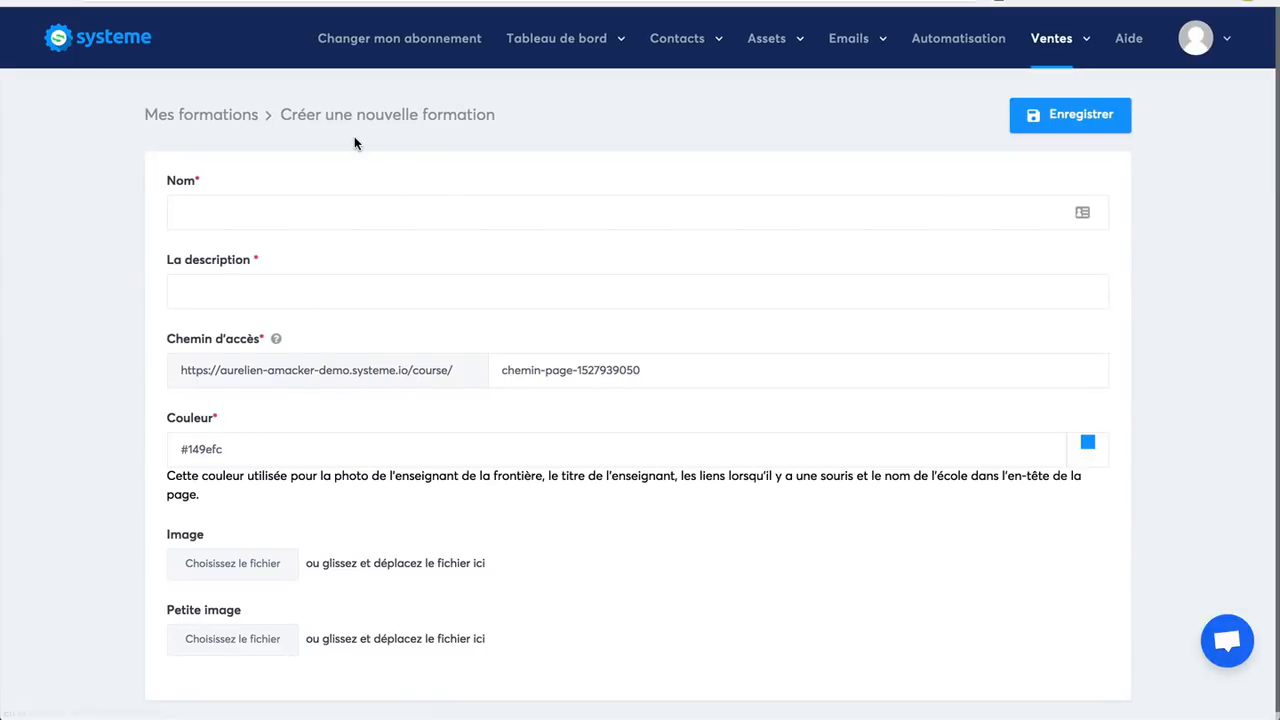
left_click(208, 214)
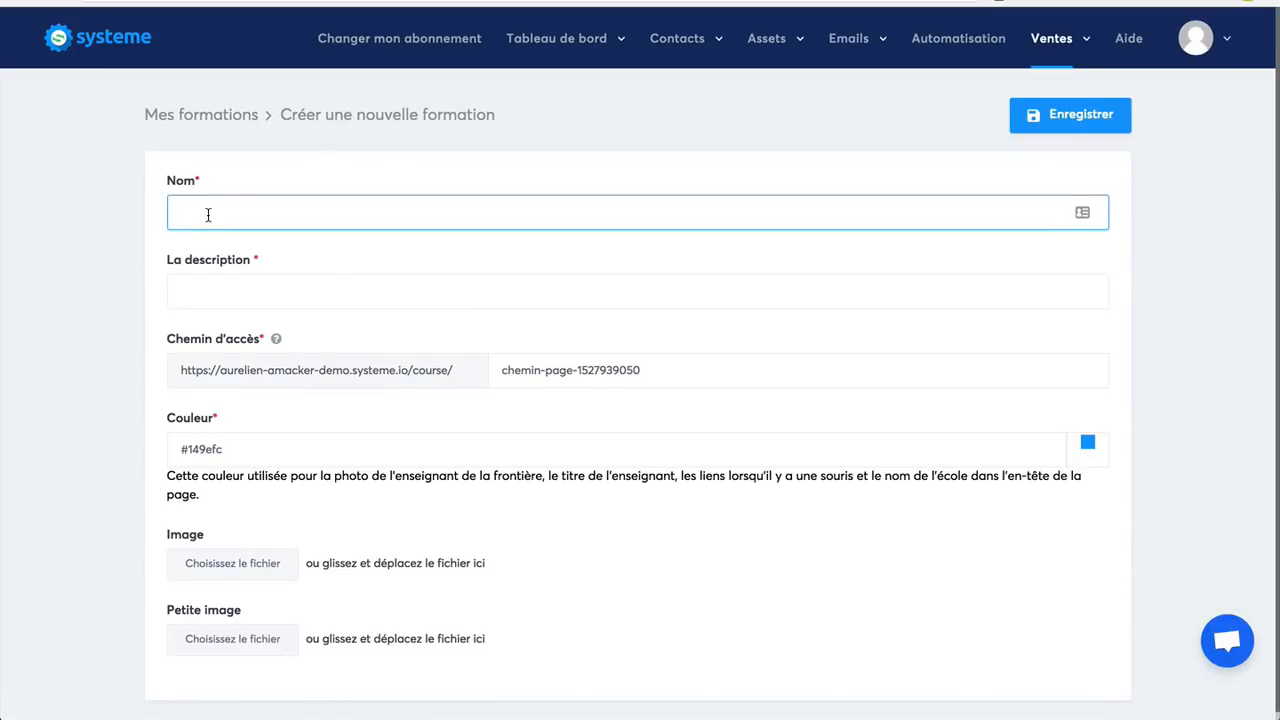
type("Maigrir en 31 jours")
left_click_drag(277, 214, 174, 214)
key("ctrl+c")
left_click(208, 288)
key("ctrl+v")
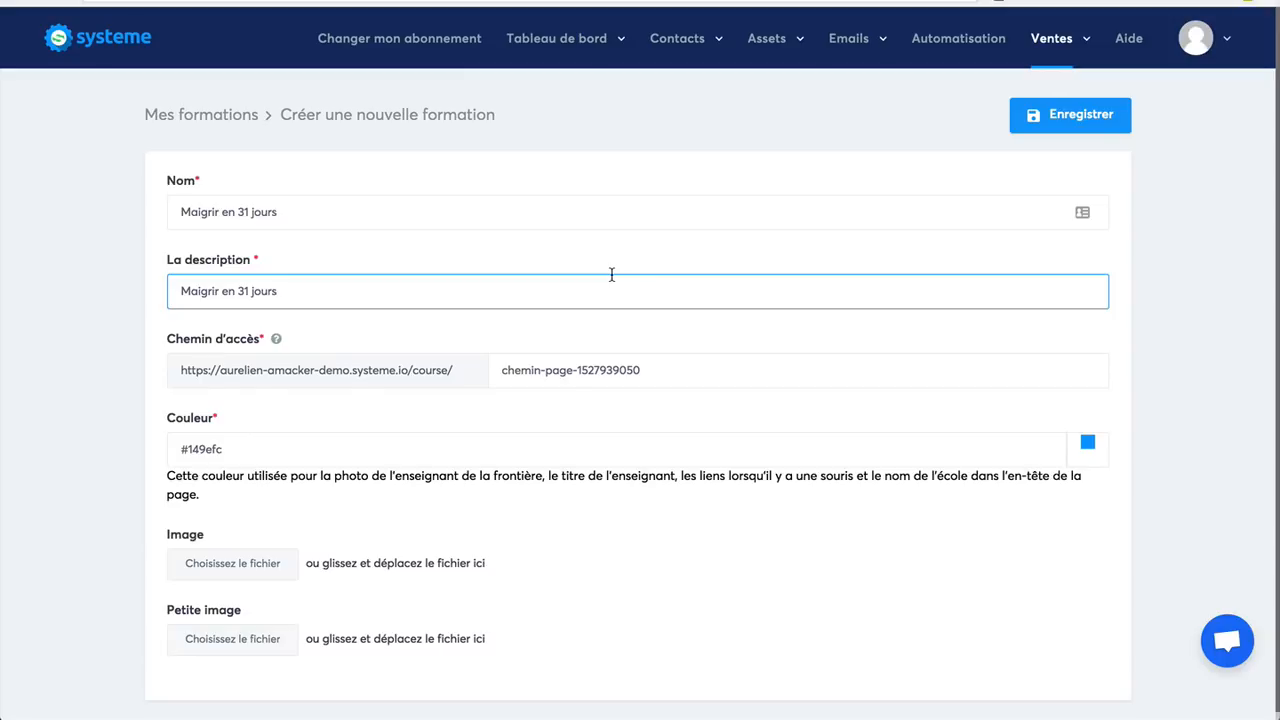
left_click(1081, 116)
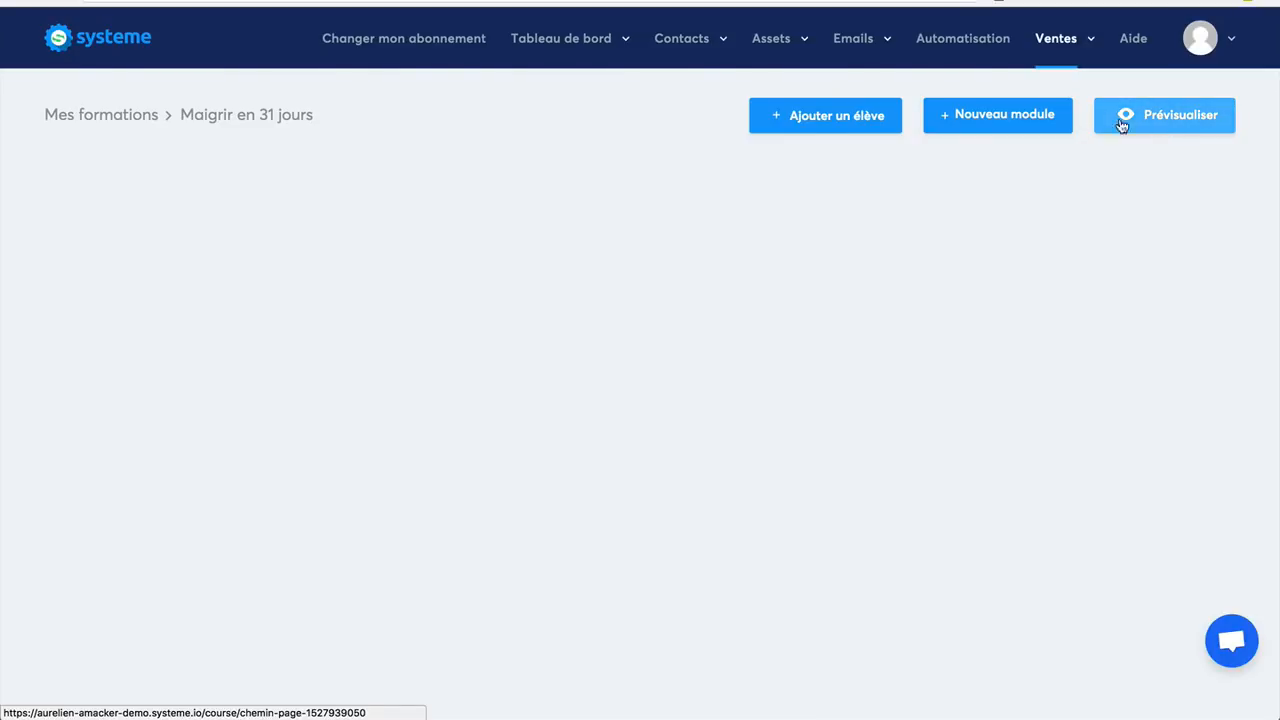
Step: Add a module named "Module 1" to the course
left_click(1012, 116)
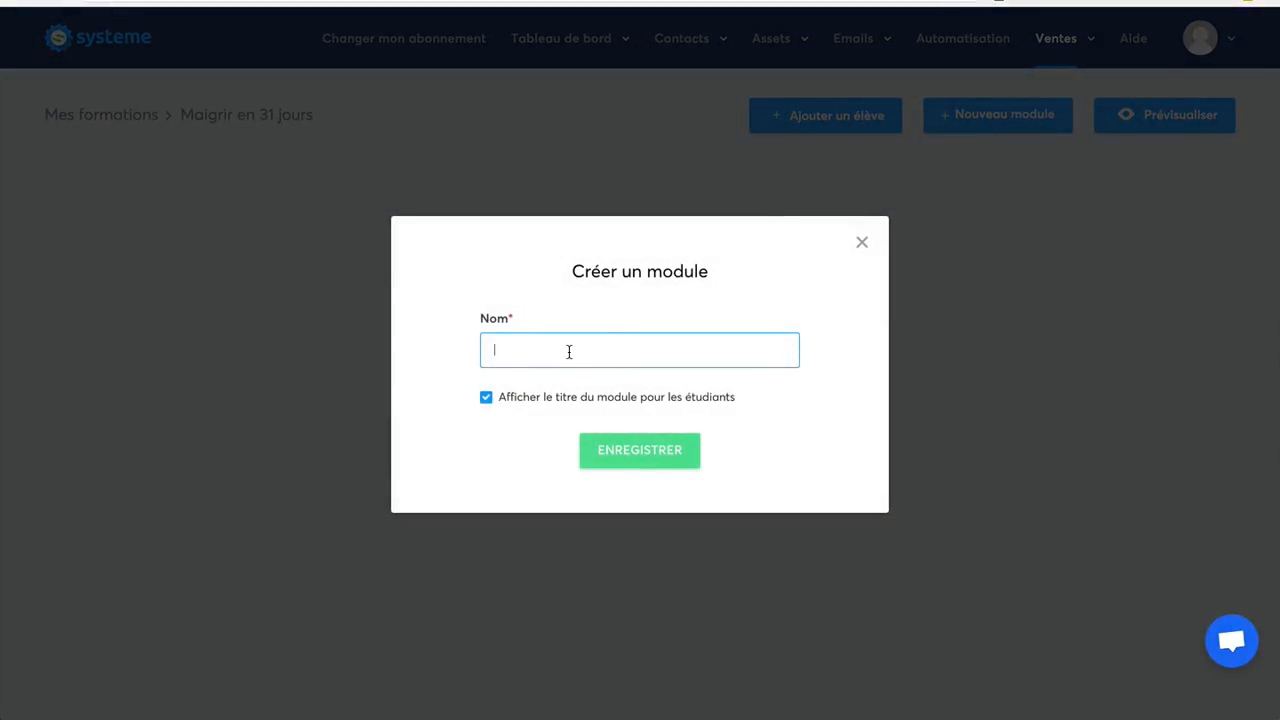
type("Module 1")
left_click(627, 451)
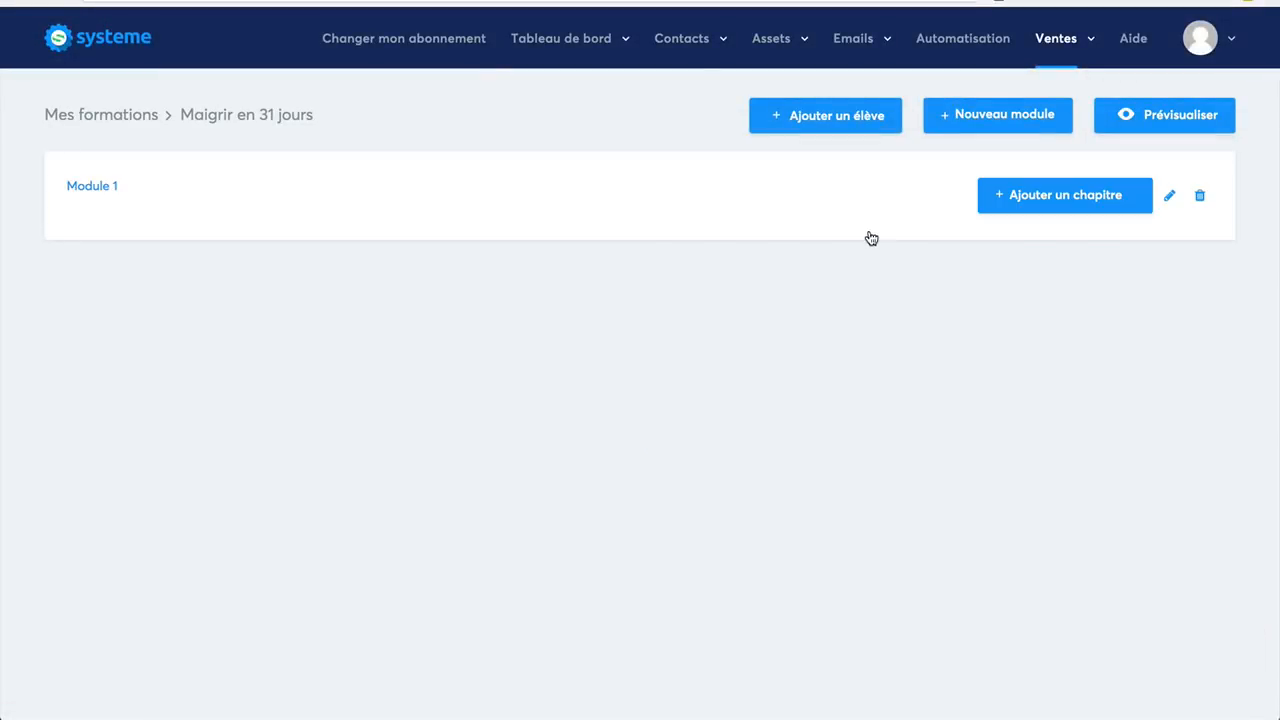
Step: Add a video chapter named "Chapitre 1" to Module 1 and save it
left_click(1063, 196)
type("Cha")
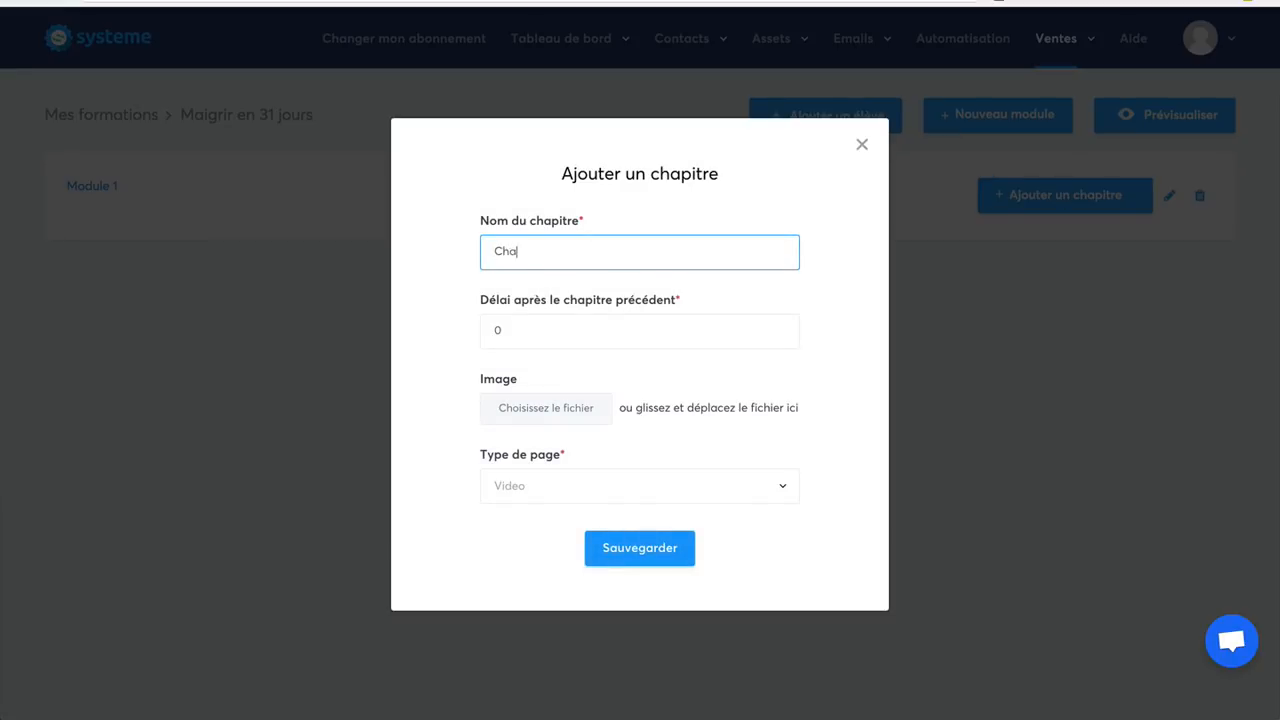
type("pitre 1")
left_click(607, 548)
left_click(607, 550)
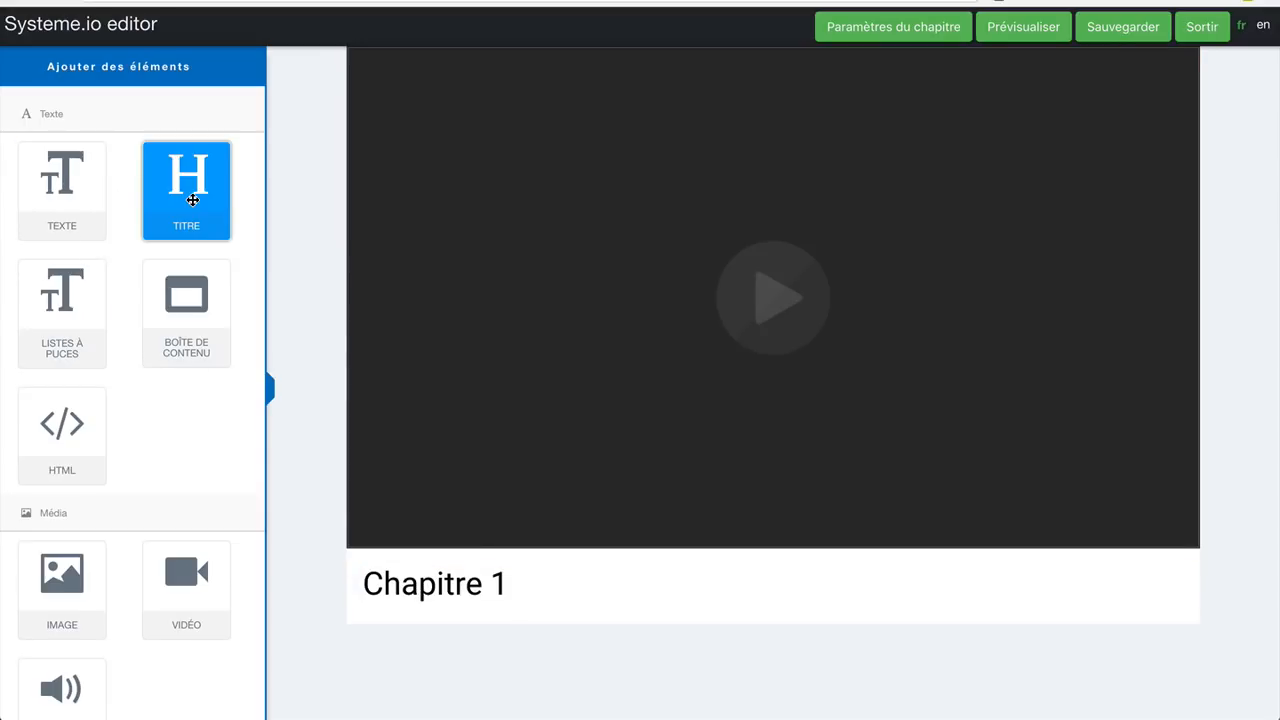
Step: Insert a title element above the chapter's video and replace its text with "Chapitre 1"
left_click_drag(192, 200, 512, 48)
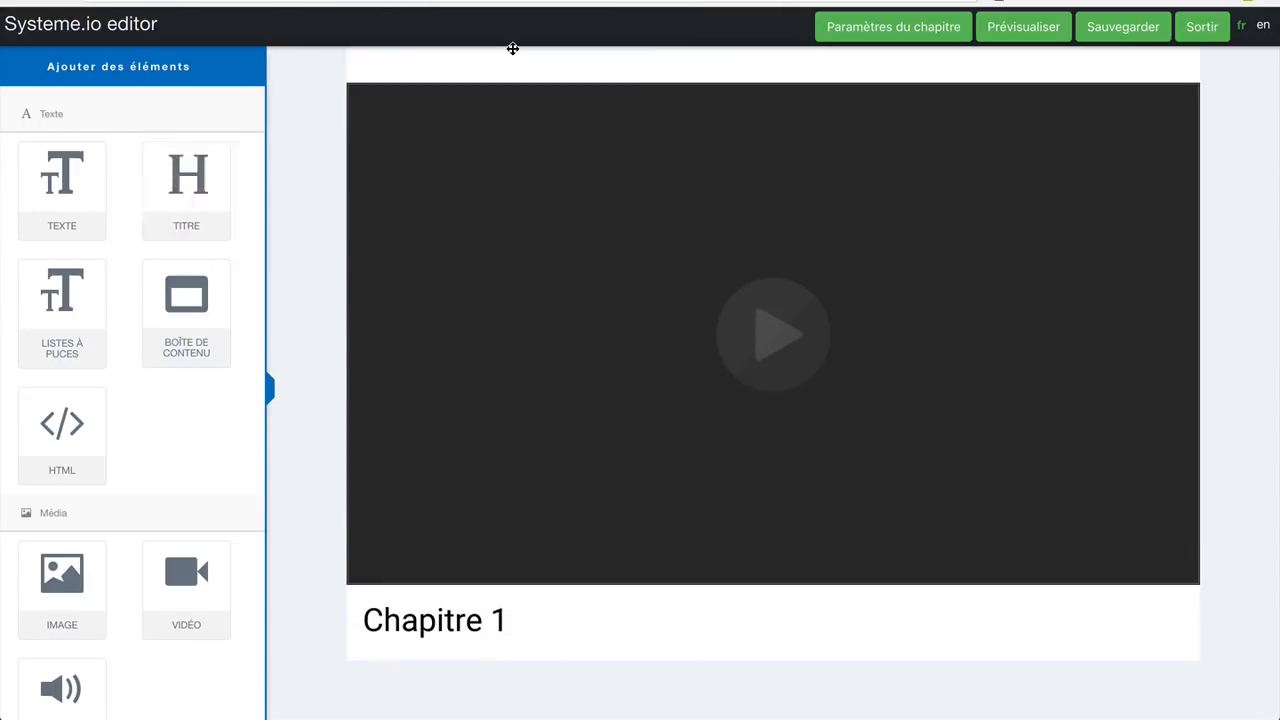
left_click(963, 68)
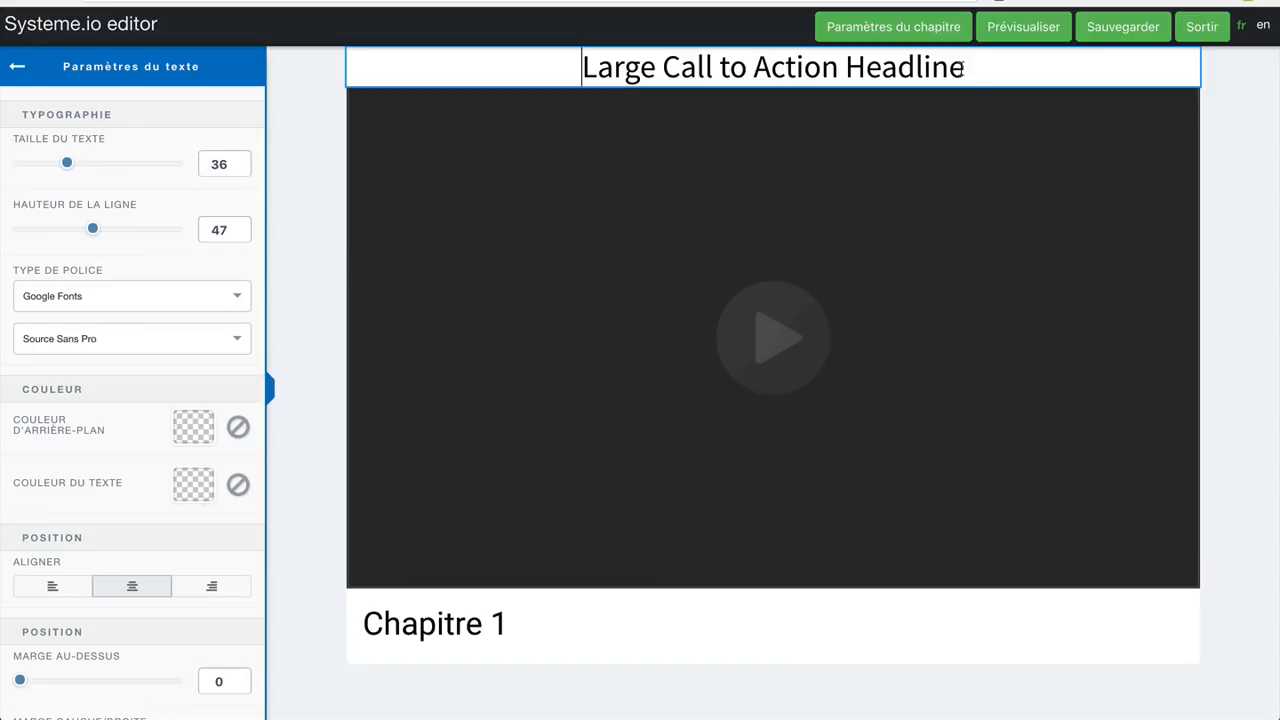
left_click_drag(963, 68, 586, 70)
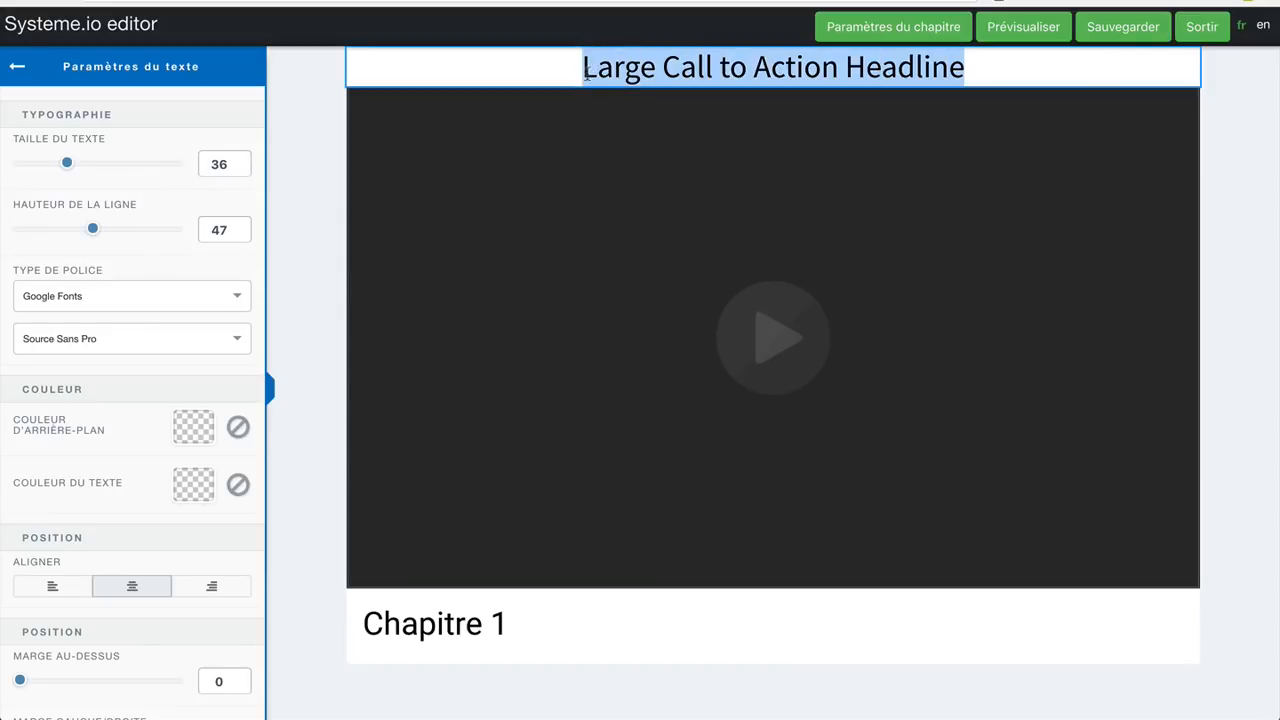
type("Chapitre 1")
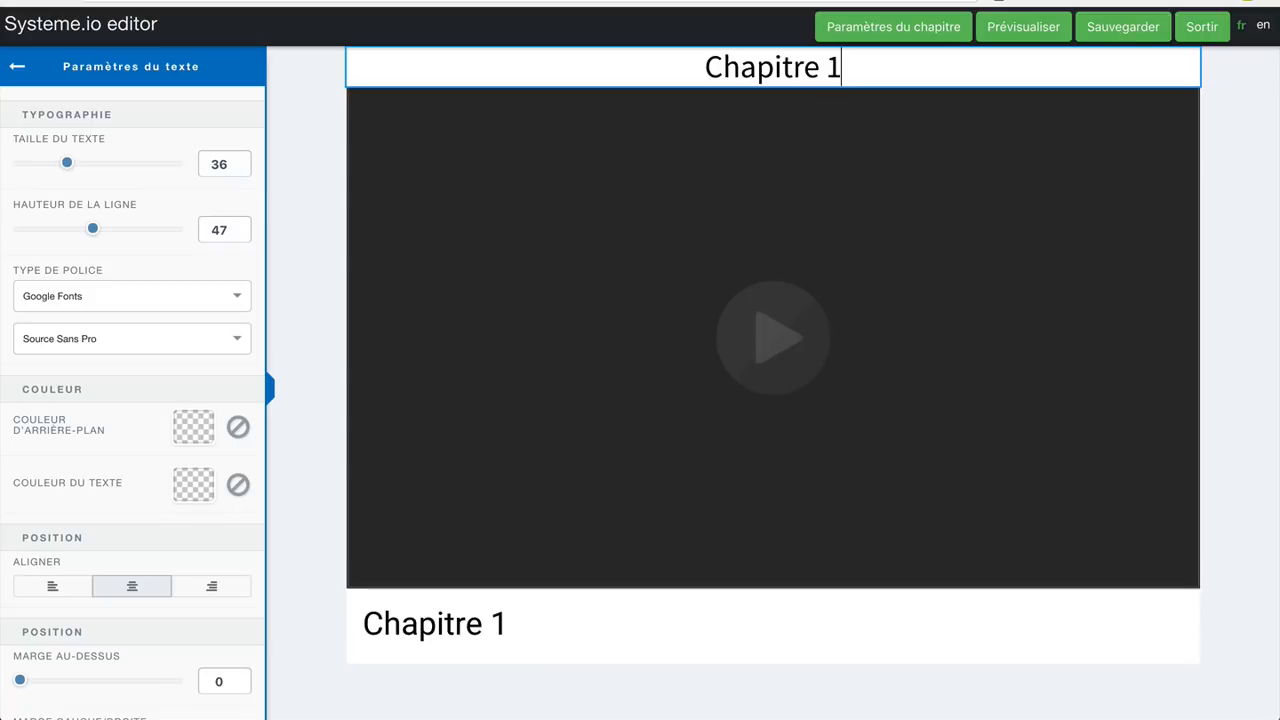
Step: Delete the original "Chapitre 1" text element below the video
left_click(1210, 210)
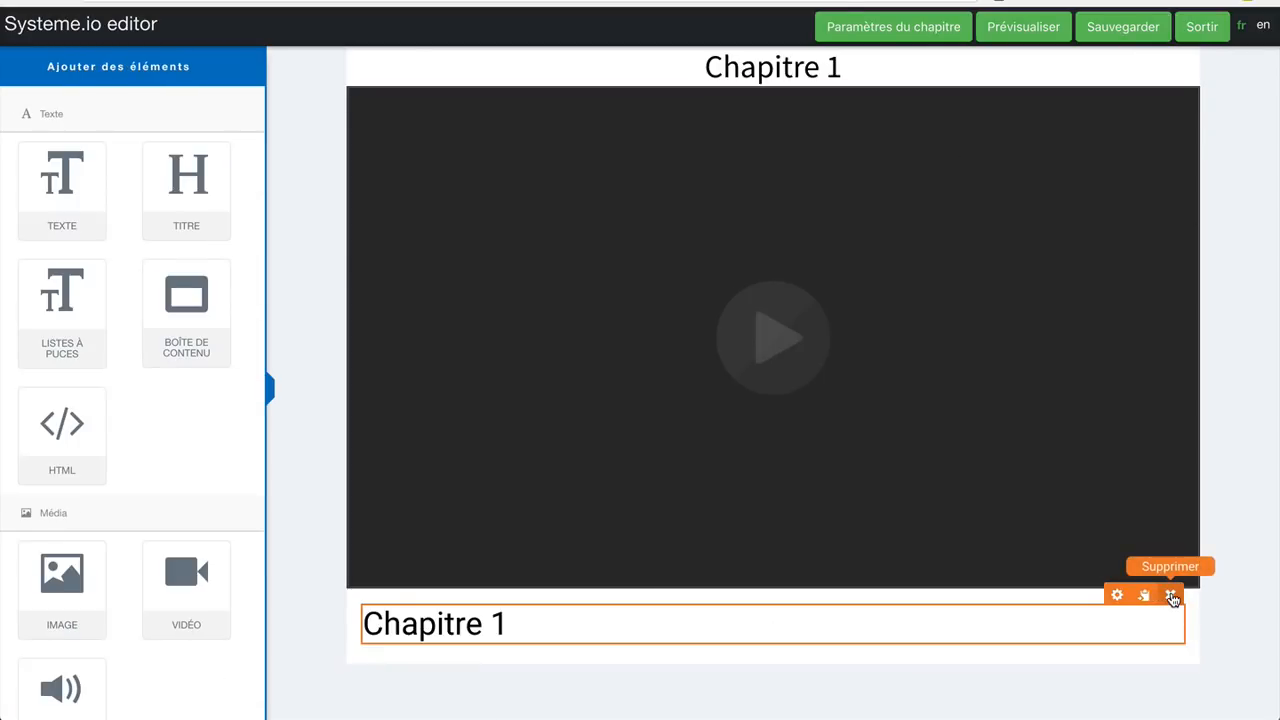
left_click(1170, 595)
left_click(800, 94)
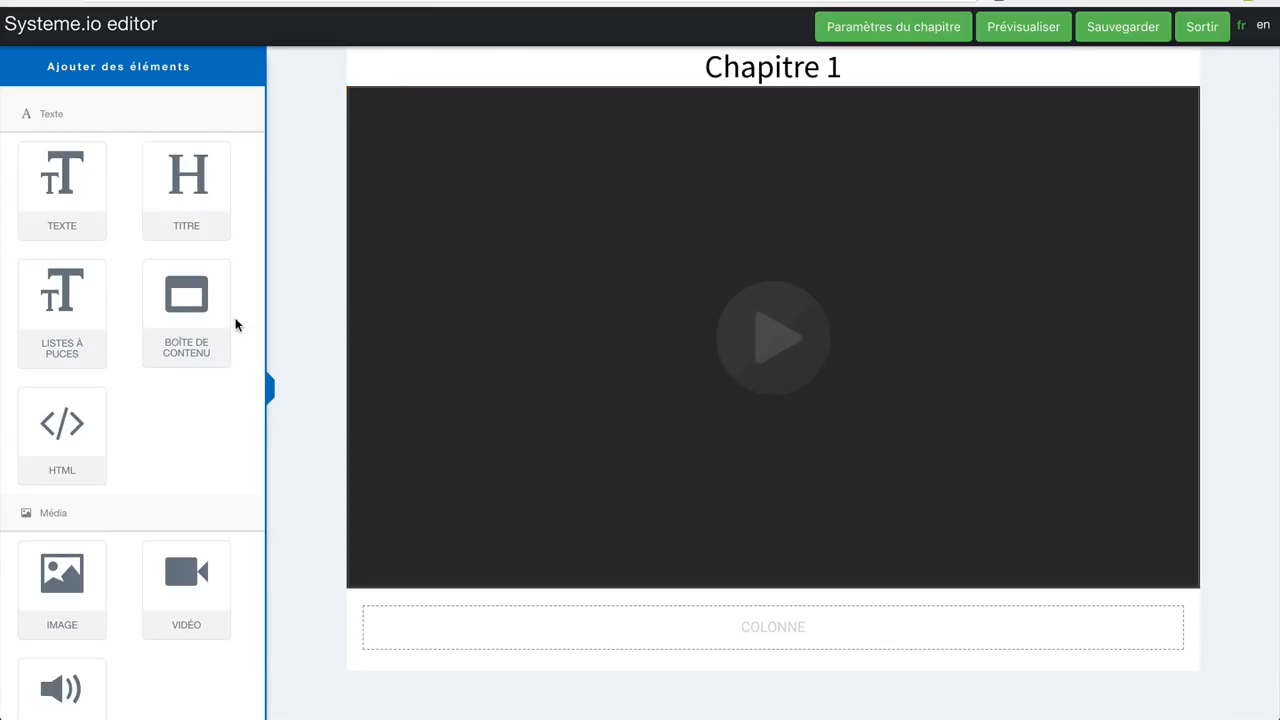
Step: Place a content box in the empty column below the video
left_click_drag(51, 177, 60, 210)
scroll(70, 430, "down", 9)
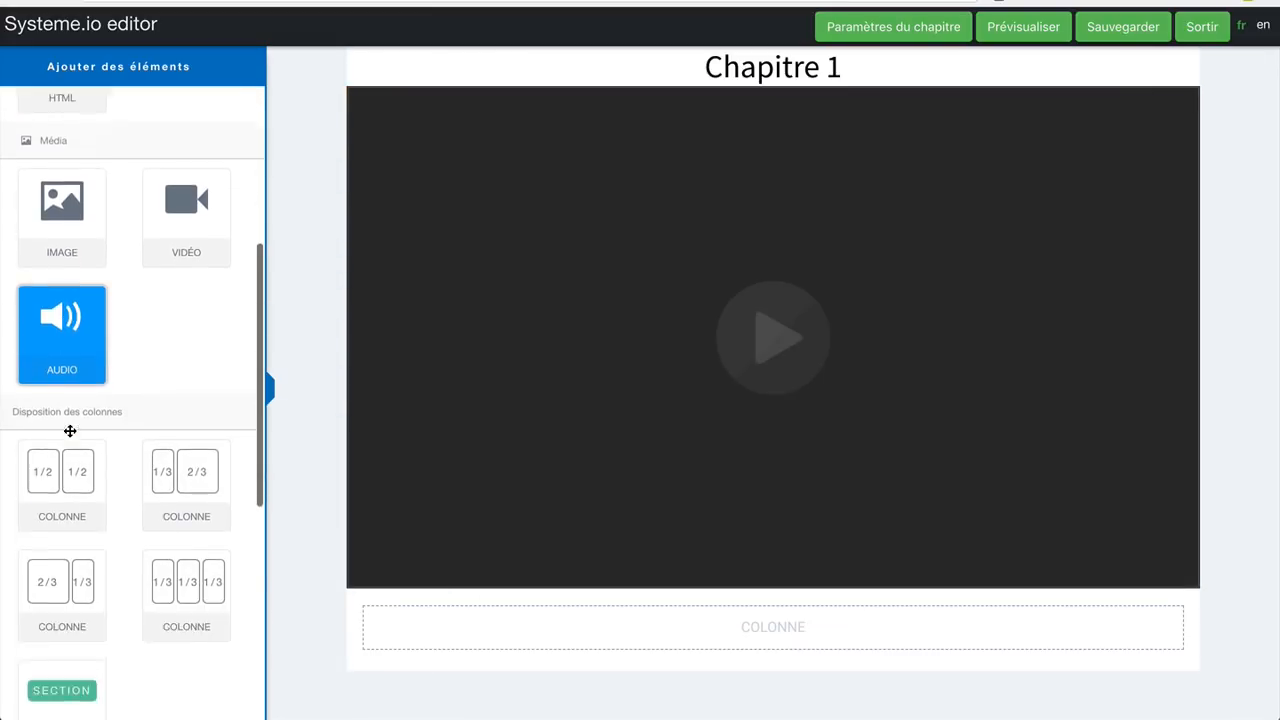
scroll(70, 430, "up", 9)
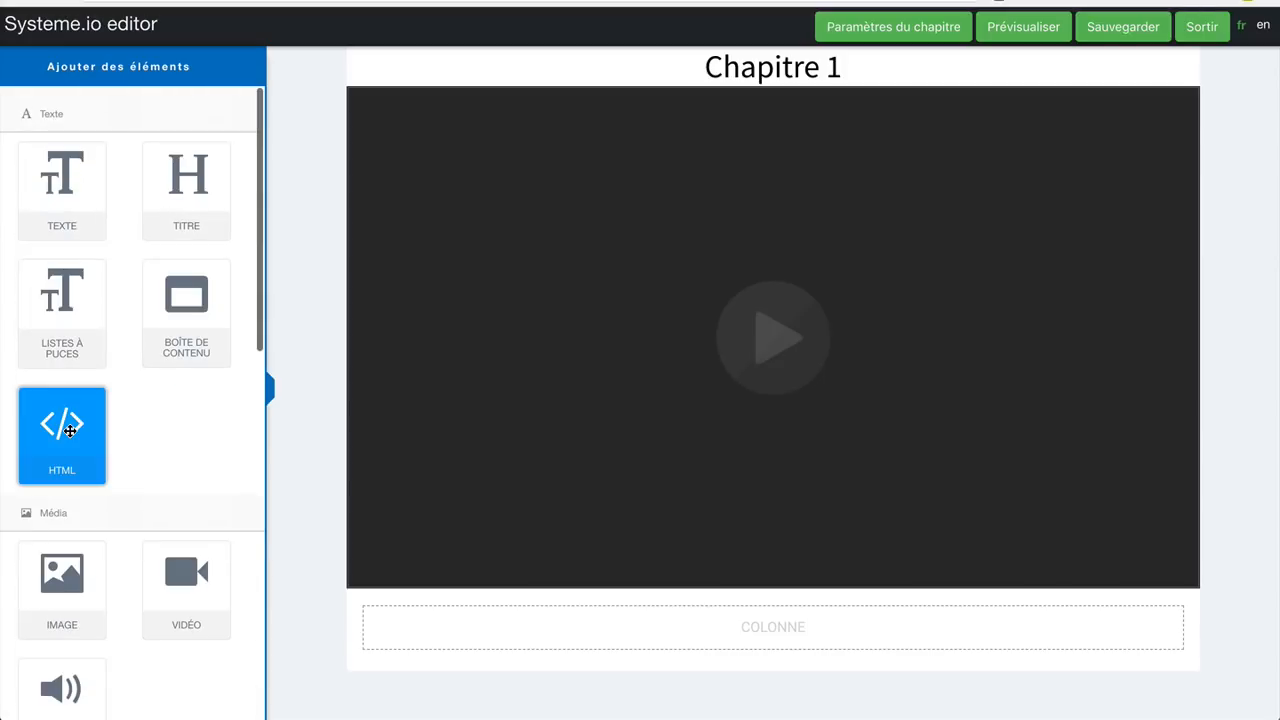
left_click_drag(186, 309, 443, 629)
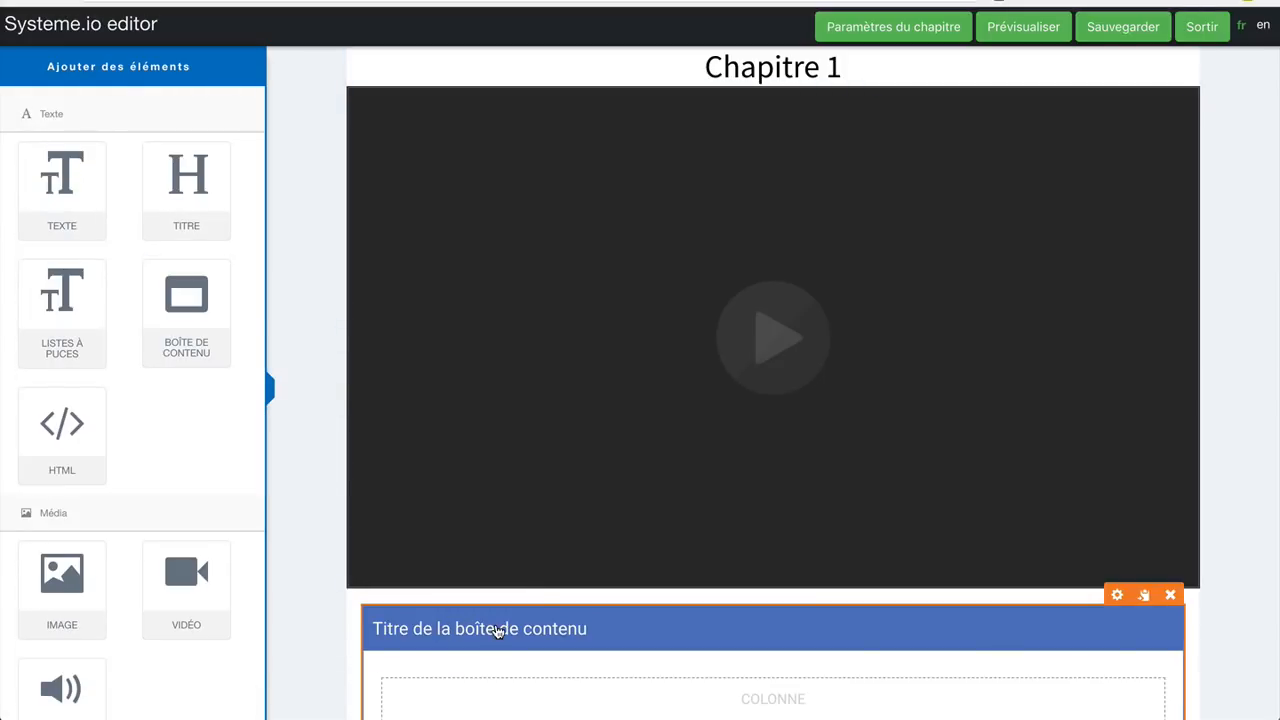
Step: Set the content box's title text to "Ressources", then save the chapter and exit the editor
left_click(1117, 595)
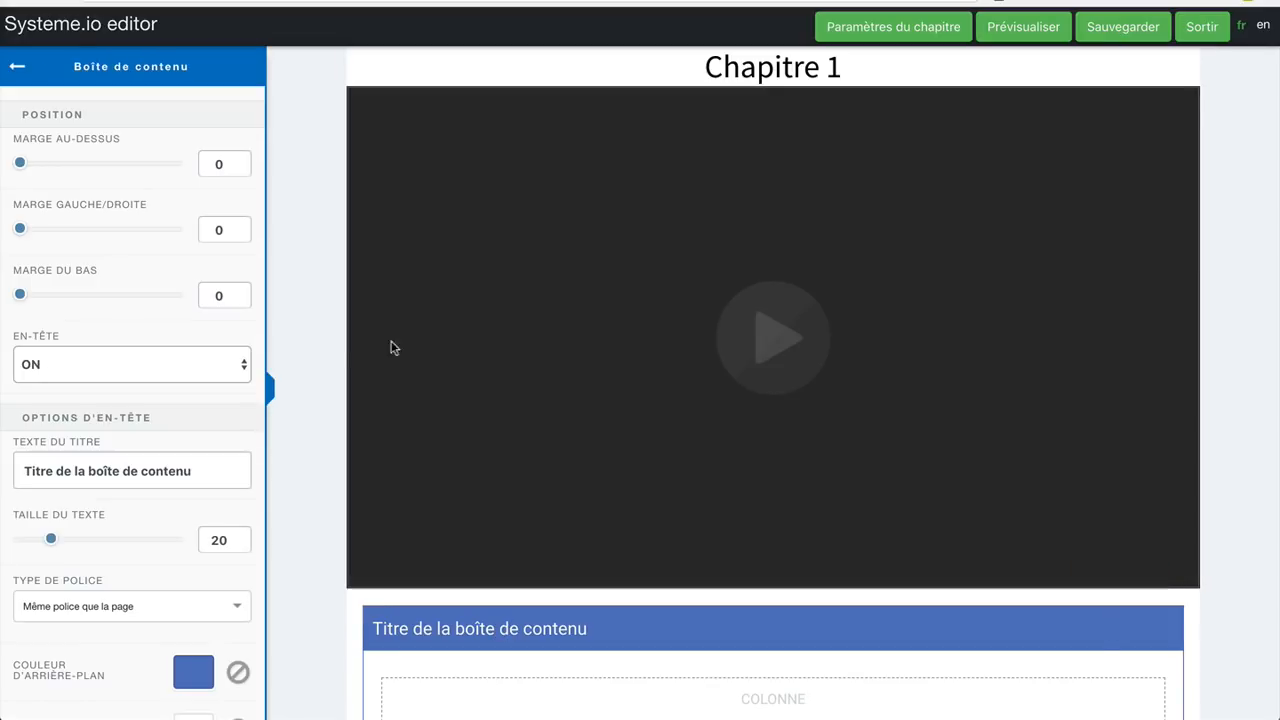
left_click_drag(205, 479, 4, 429)
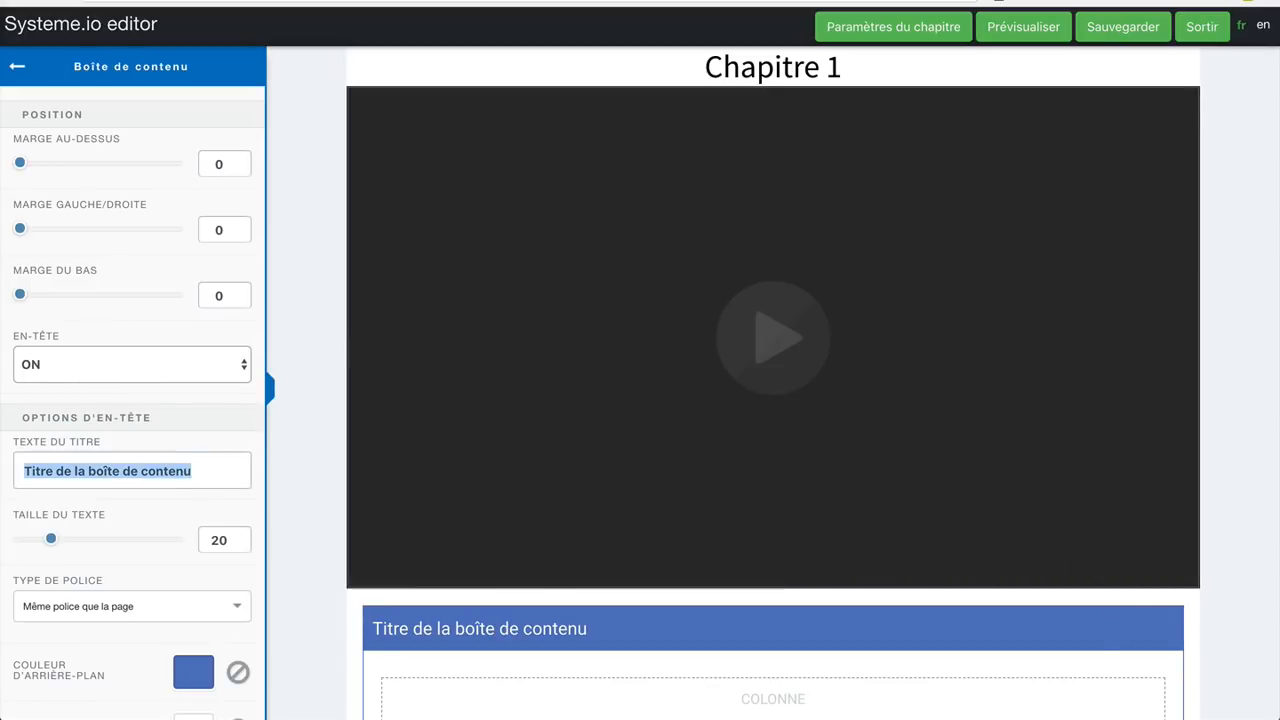
type("Ressources")
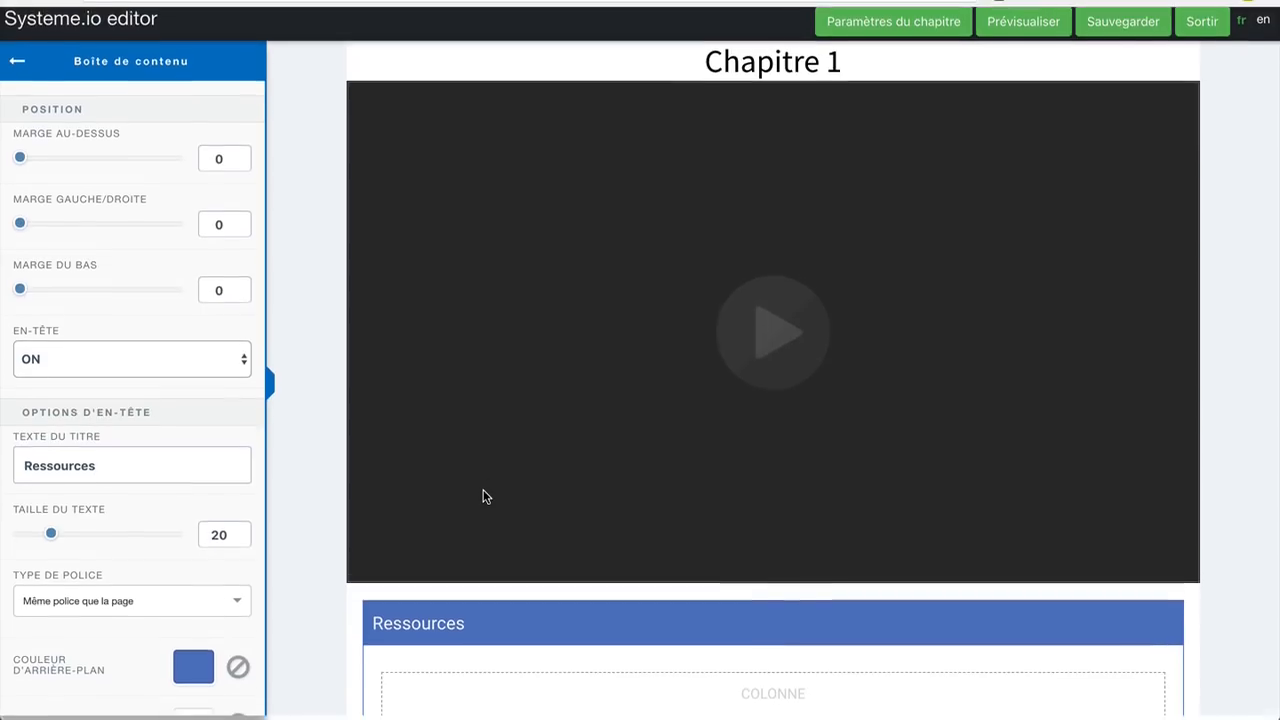
left_click(1236, 442)
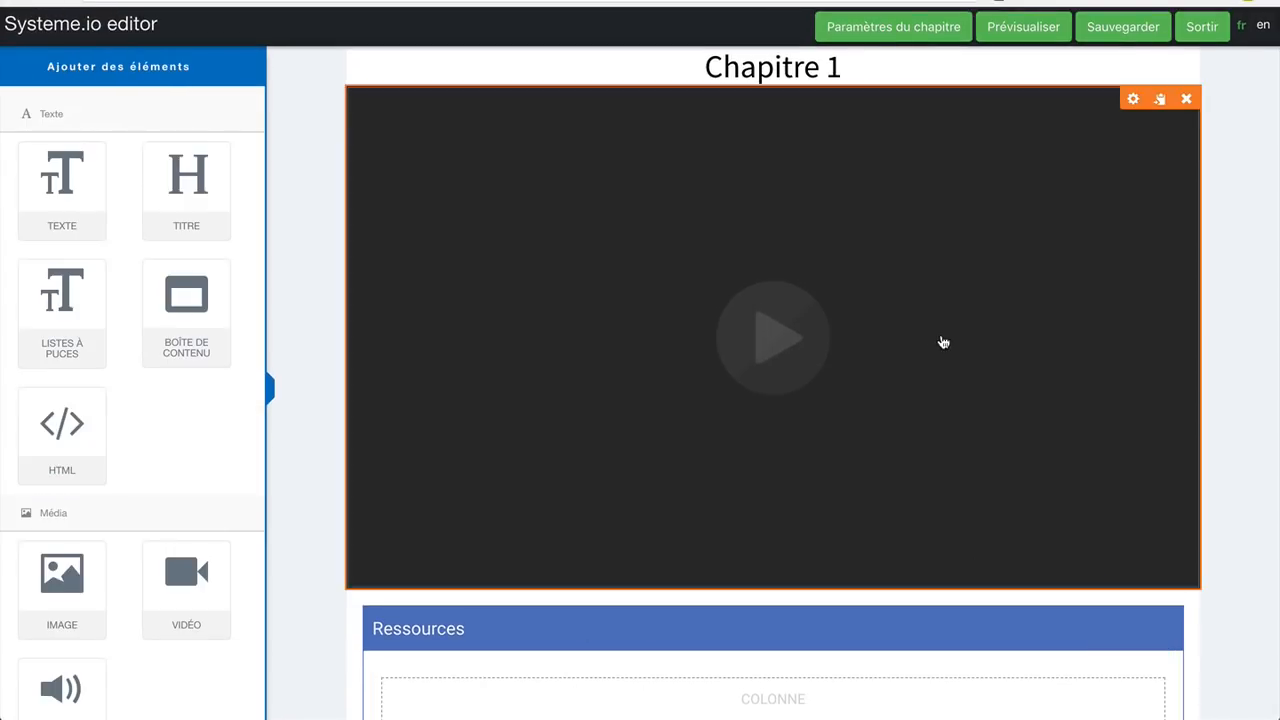
left_click(1115, 30)
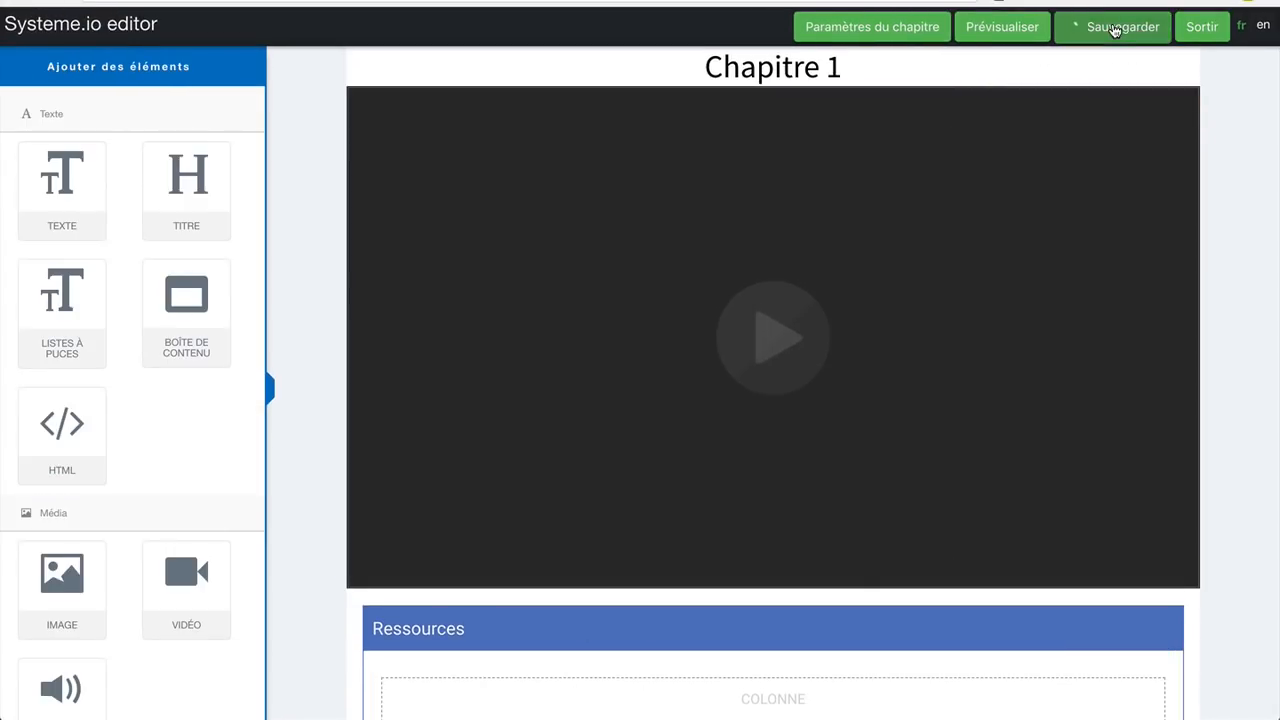
left_click(1201, 37)
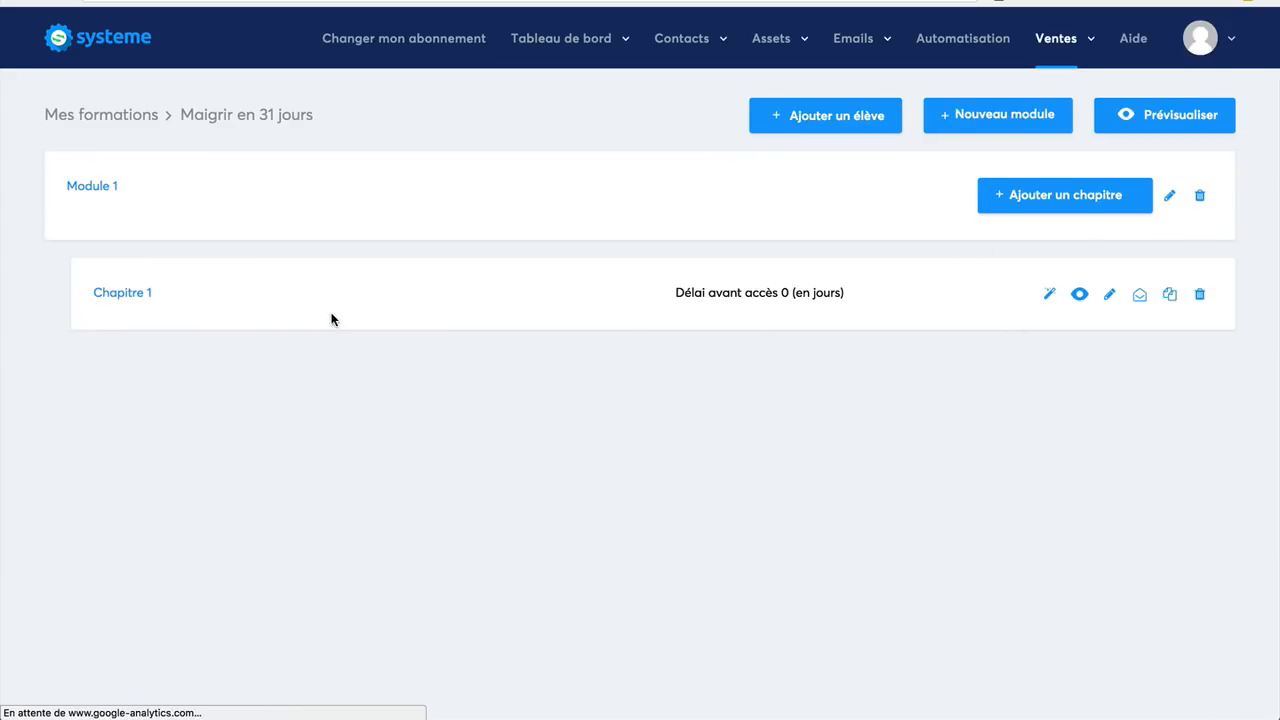
mouse_move(1060, 38)
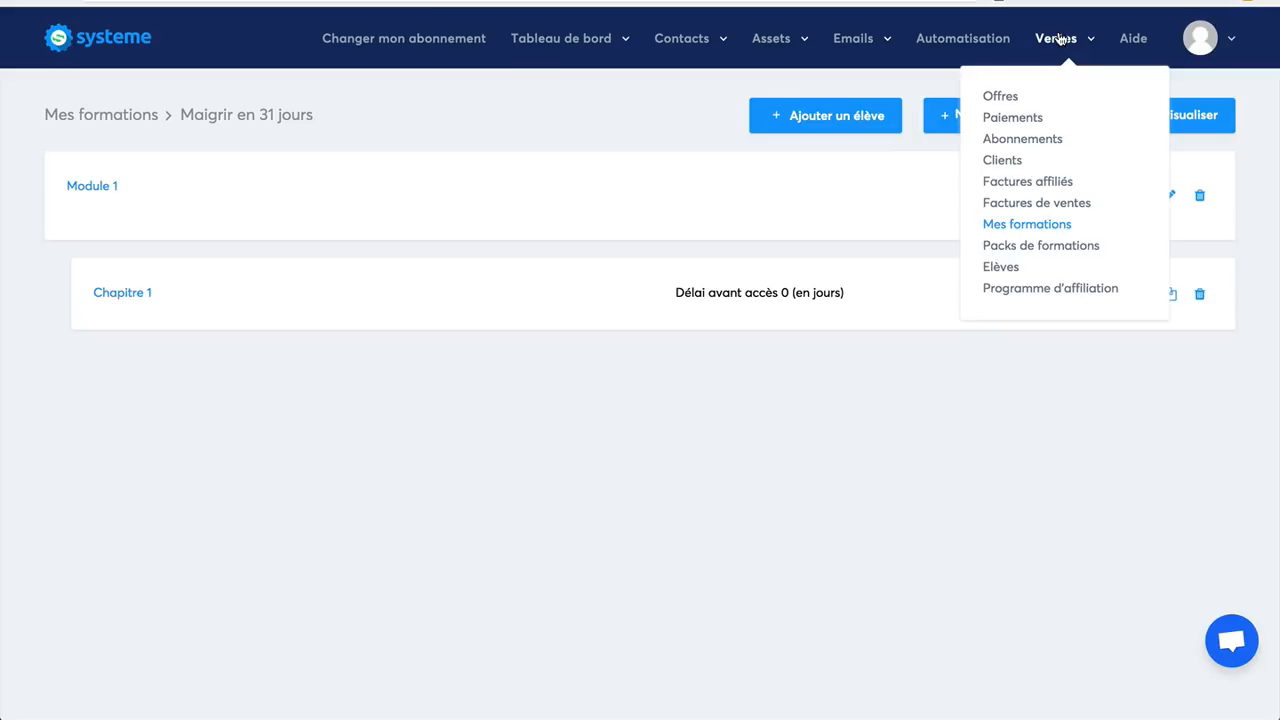
mouse_move(575, 40)
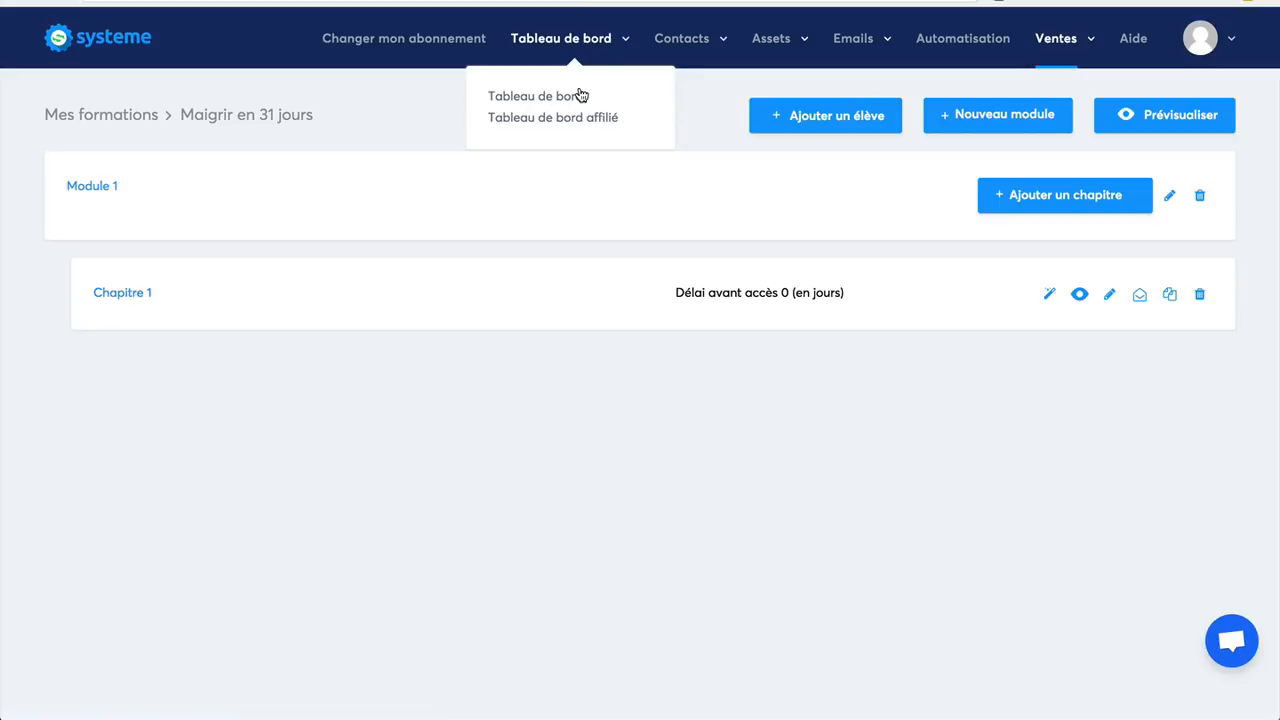
mouse_move(765, 40)
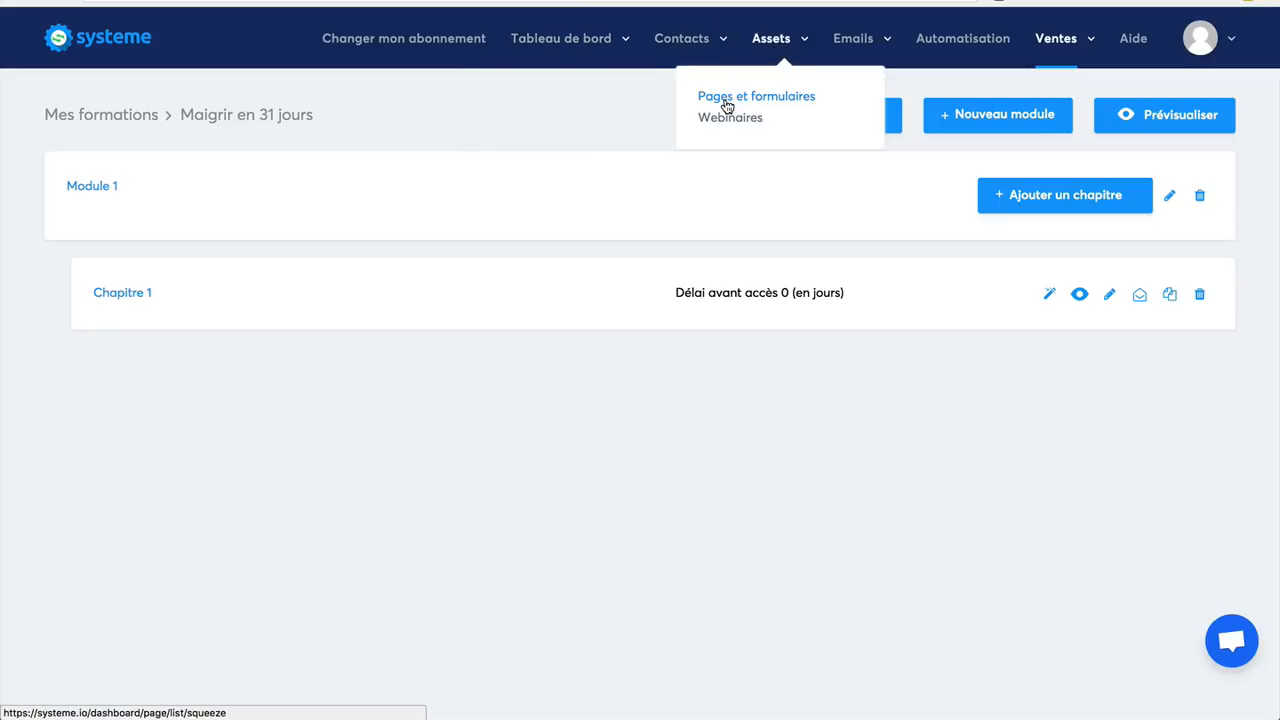
Step: Go to the sales pages and start a new one from the "Page de vente texte" template
left_click(727, 97)
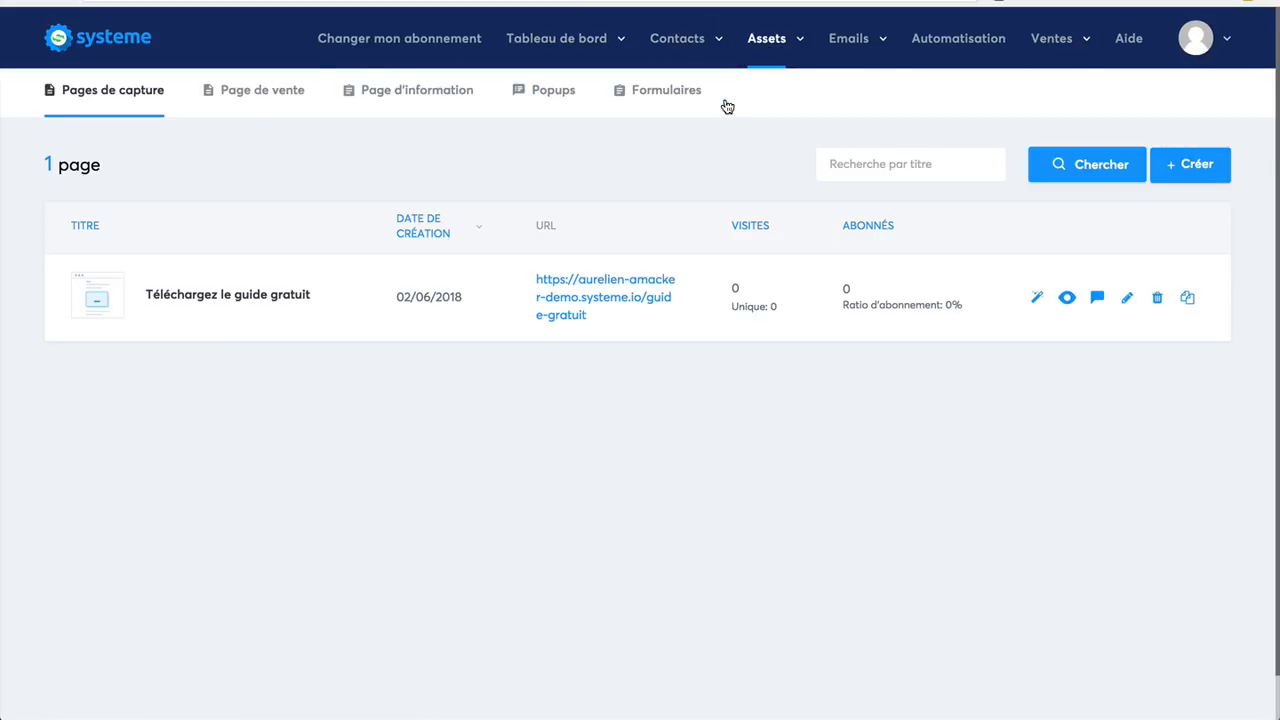
left_click(249, 95)
left_click(1197, 166)
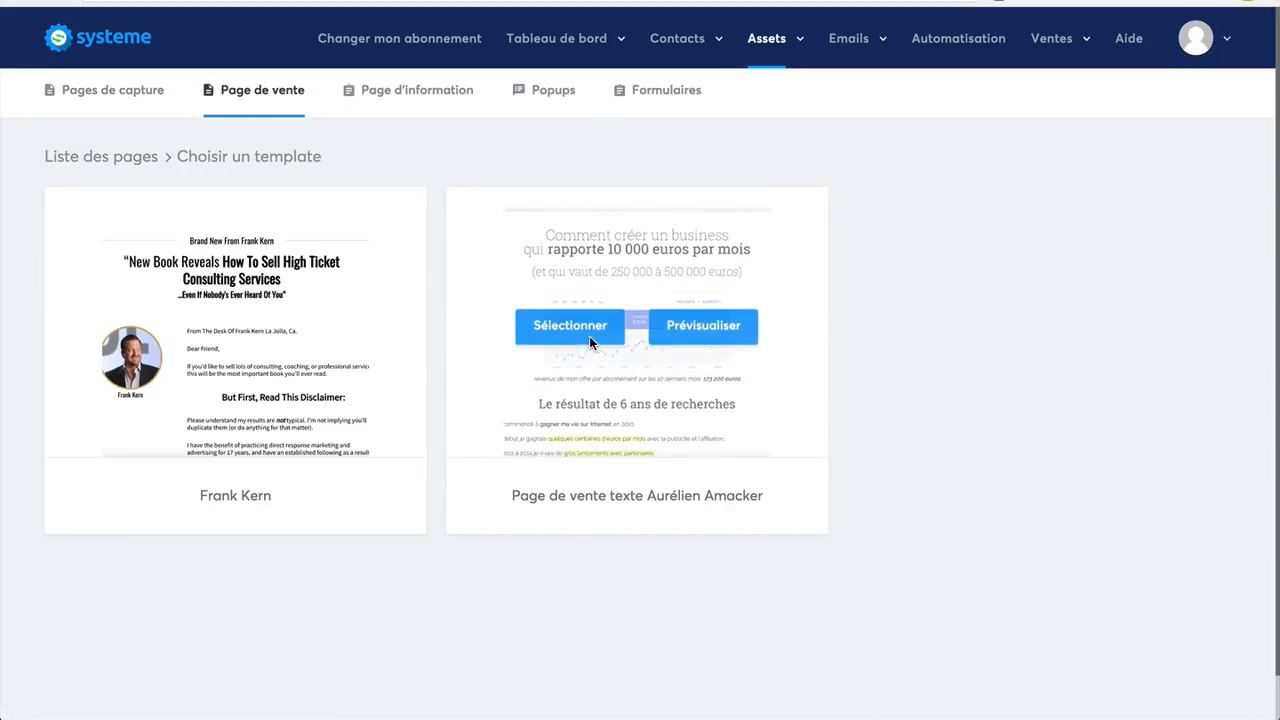
left_click(576, 320)
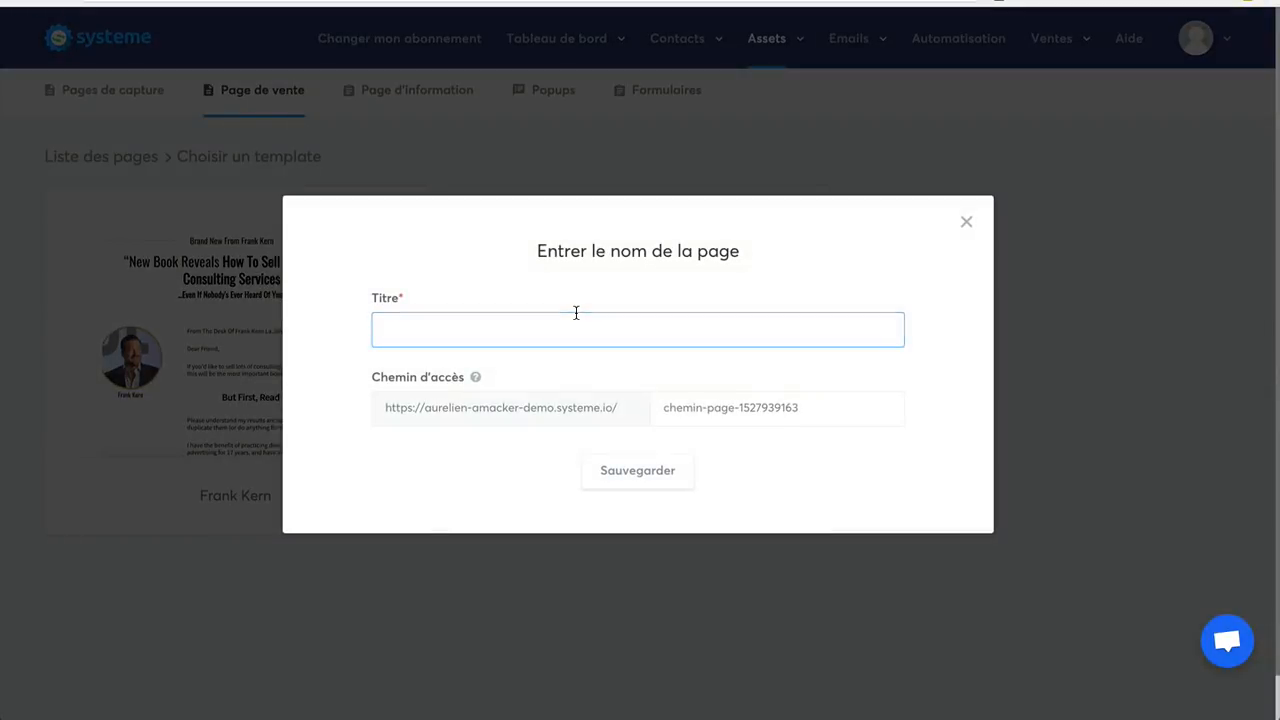
Step: Title the sales page "Maigrir en 31 jours", set its access path to "maigrir-31j" and save it
type("Maigrir en 31 jours")
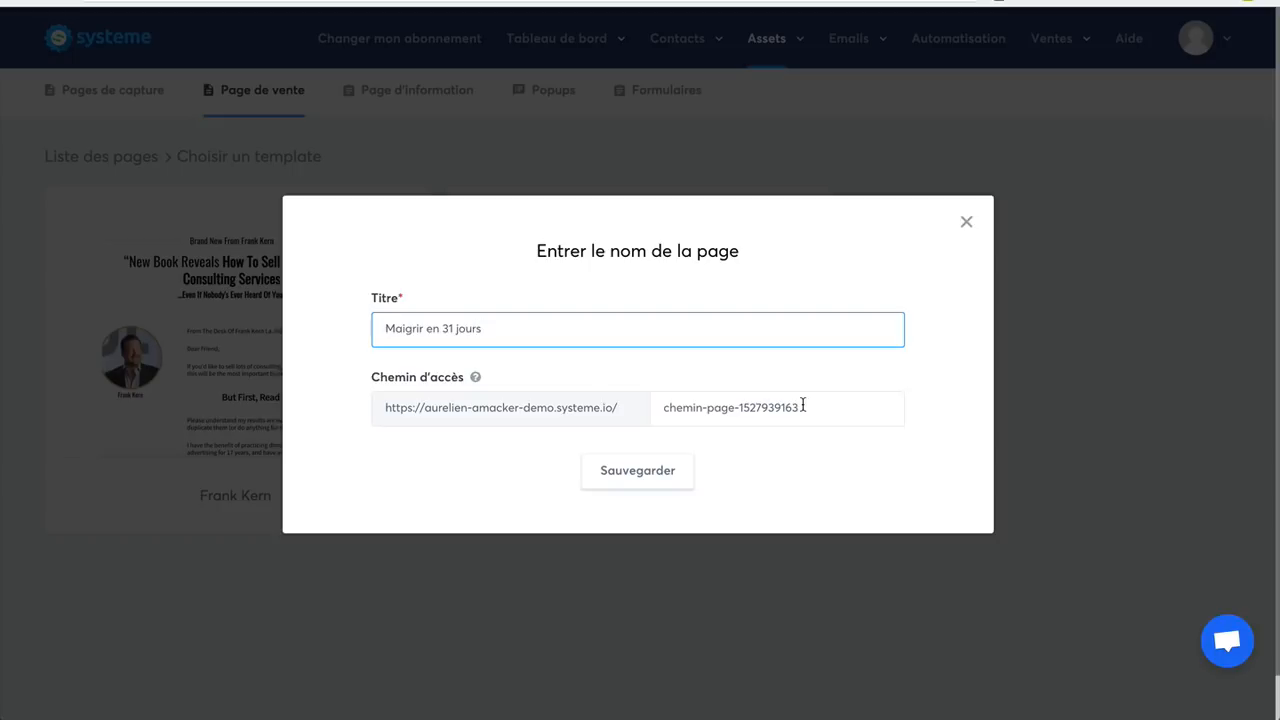
triple_click(802, 405)
type("mau")
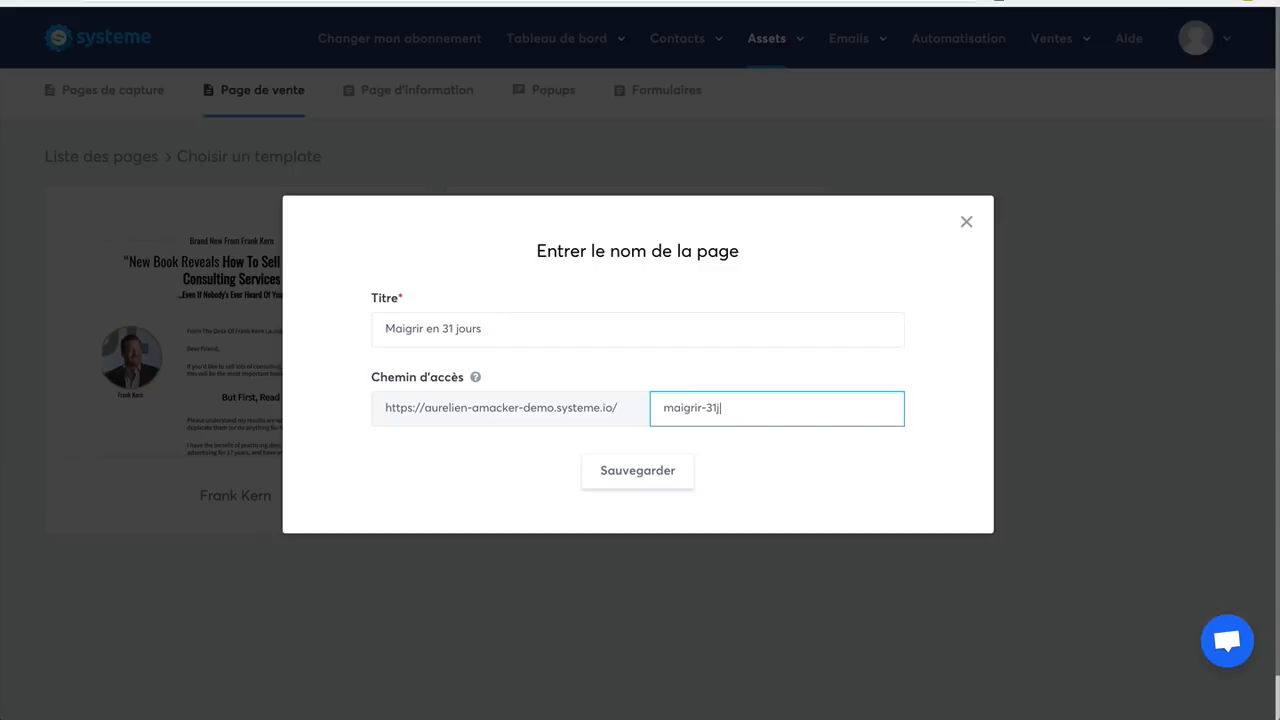
left_click(644, 474)
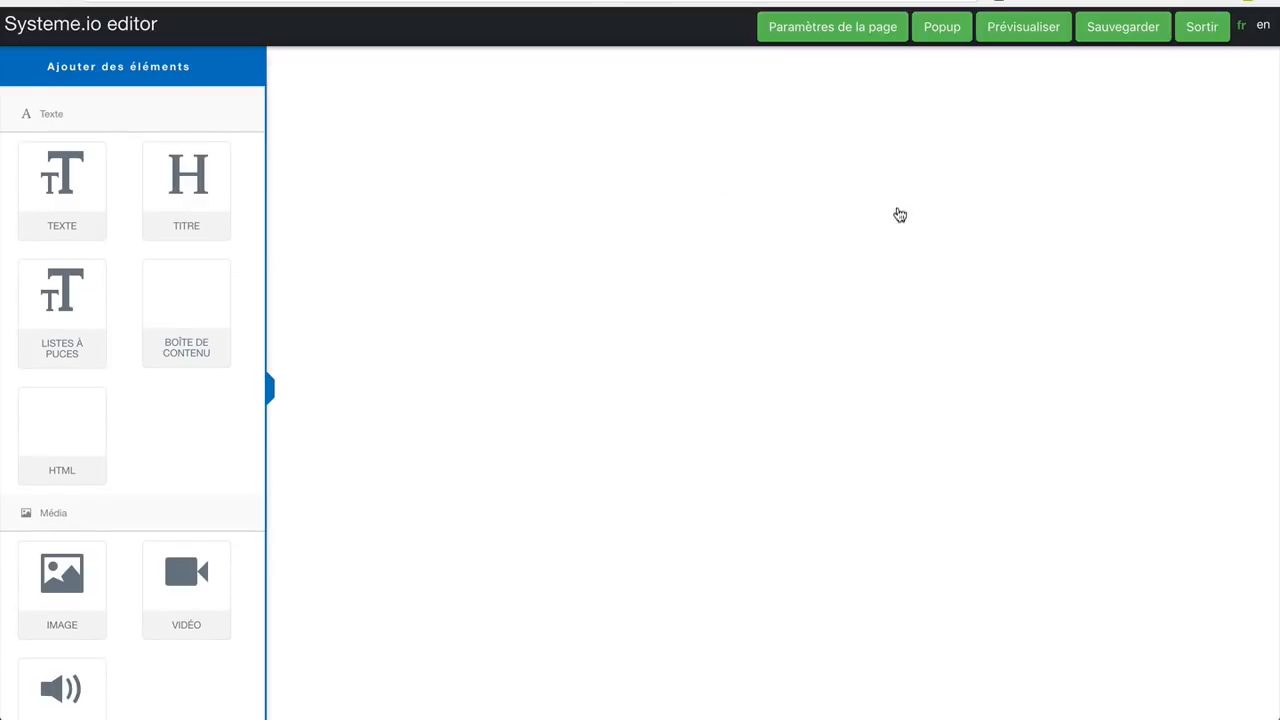
Step: Review the sales page template's content, from the headline through the method steps to the pricing section
scroll(1127, 300, "down", 10)
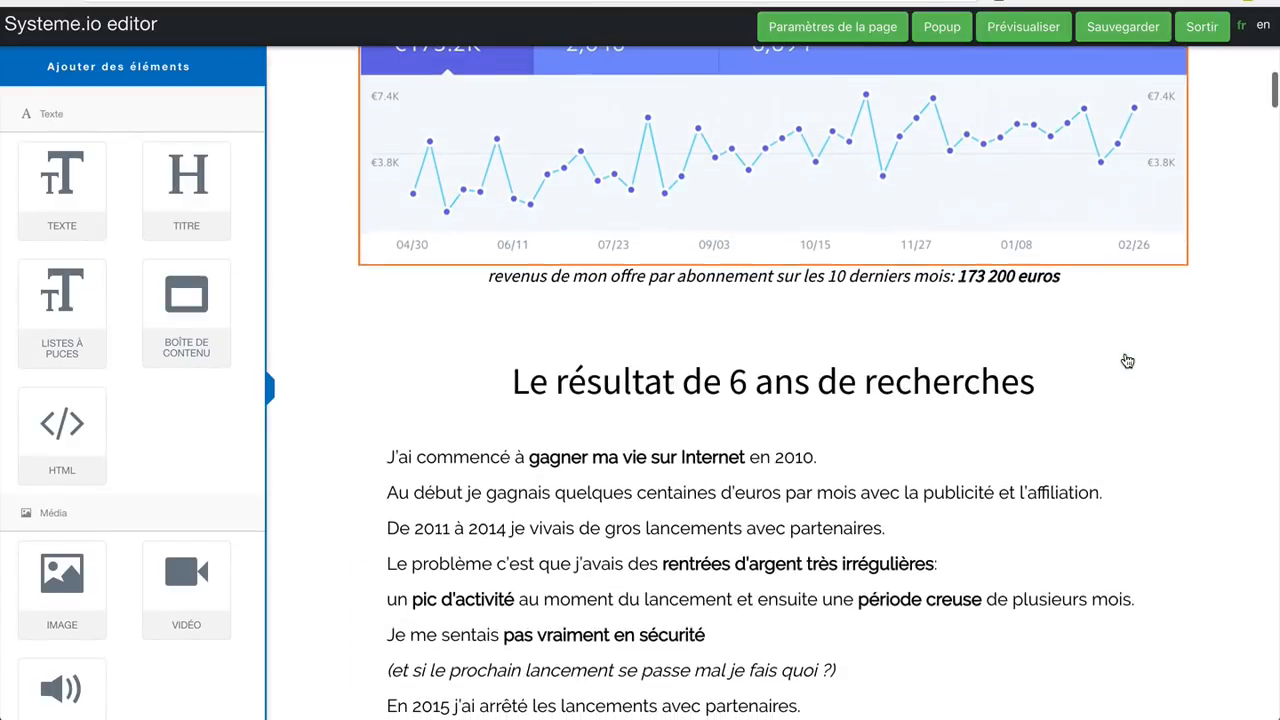
scroll(1166, 429, "down", 10)
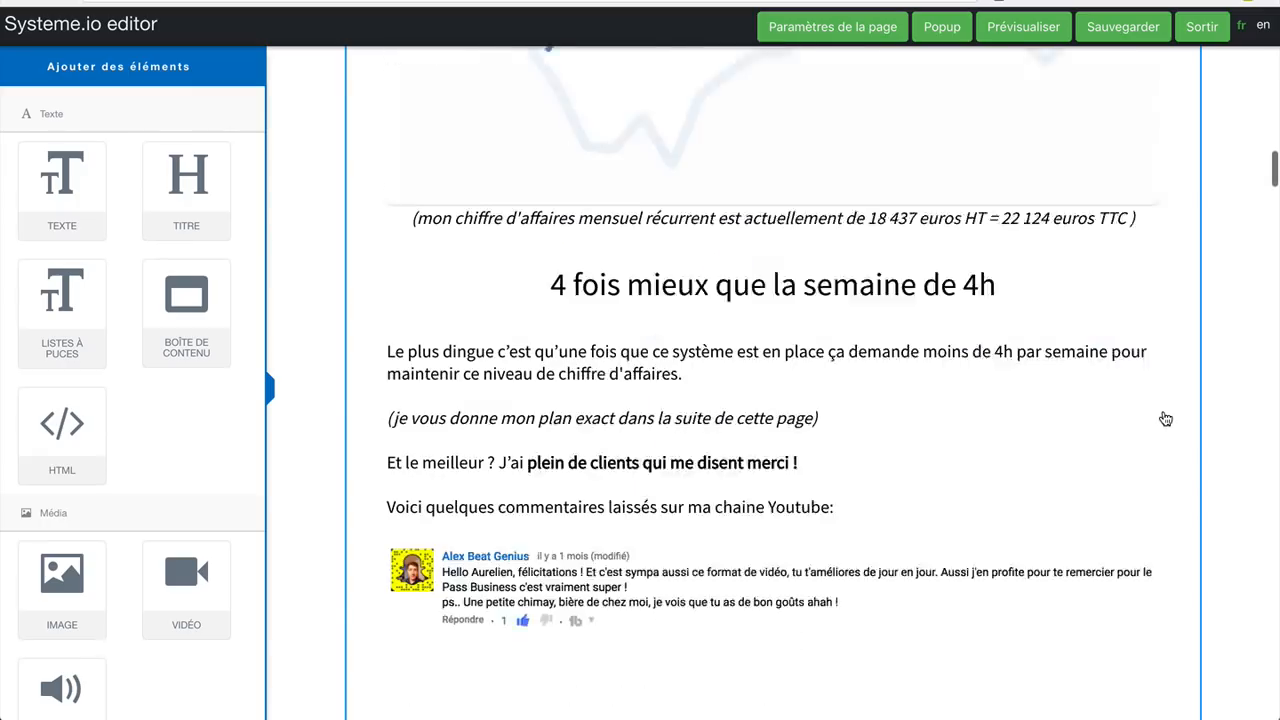
scroll(1165, 418, "up", 7)
scroll(1160, 406, "up", 10)
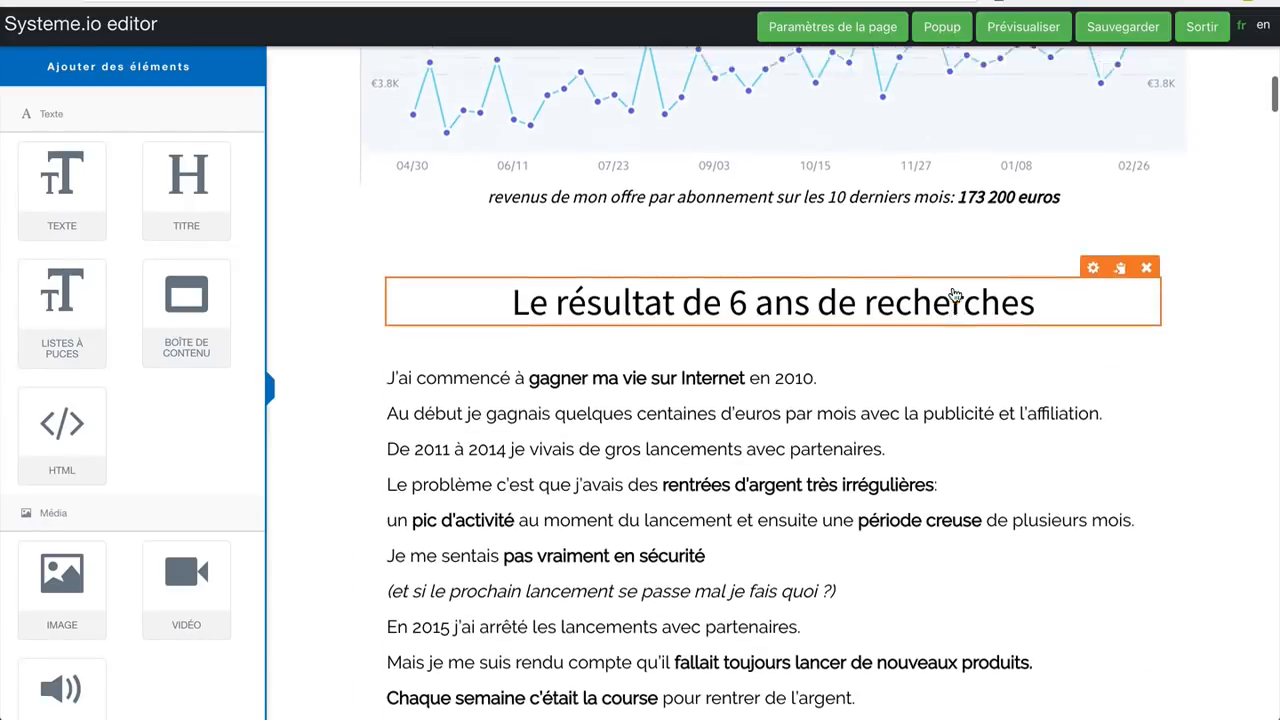
scroll(1080, 440, "down", 15)
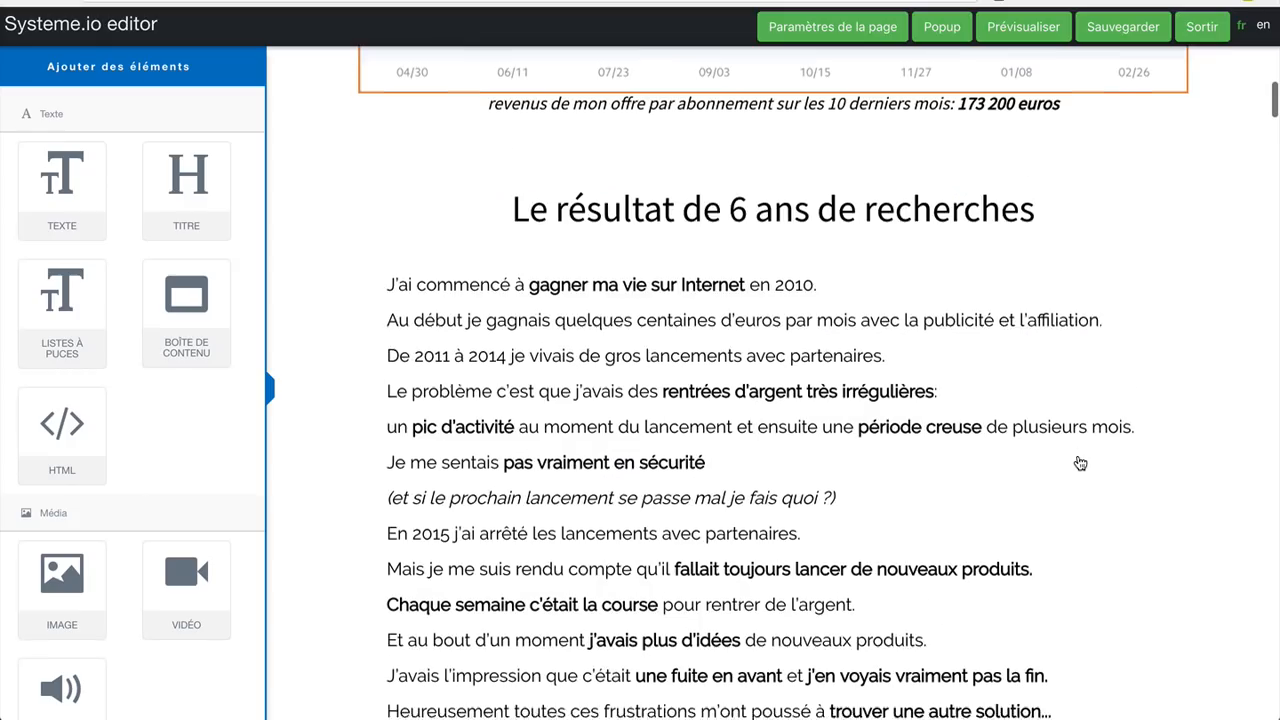
scroll(1080, 463, "down", 15)
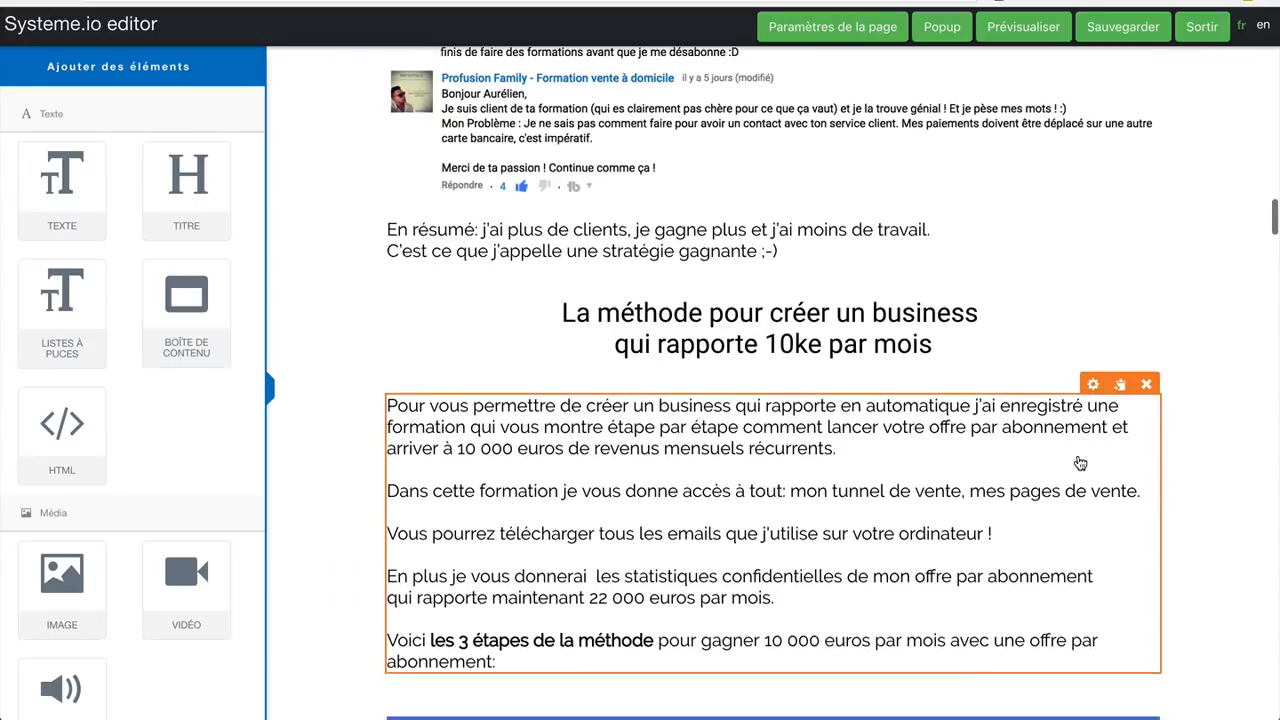
scroll(916, 420, "down", 10)
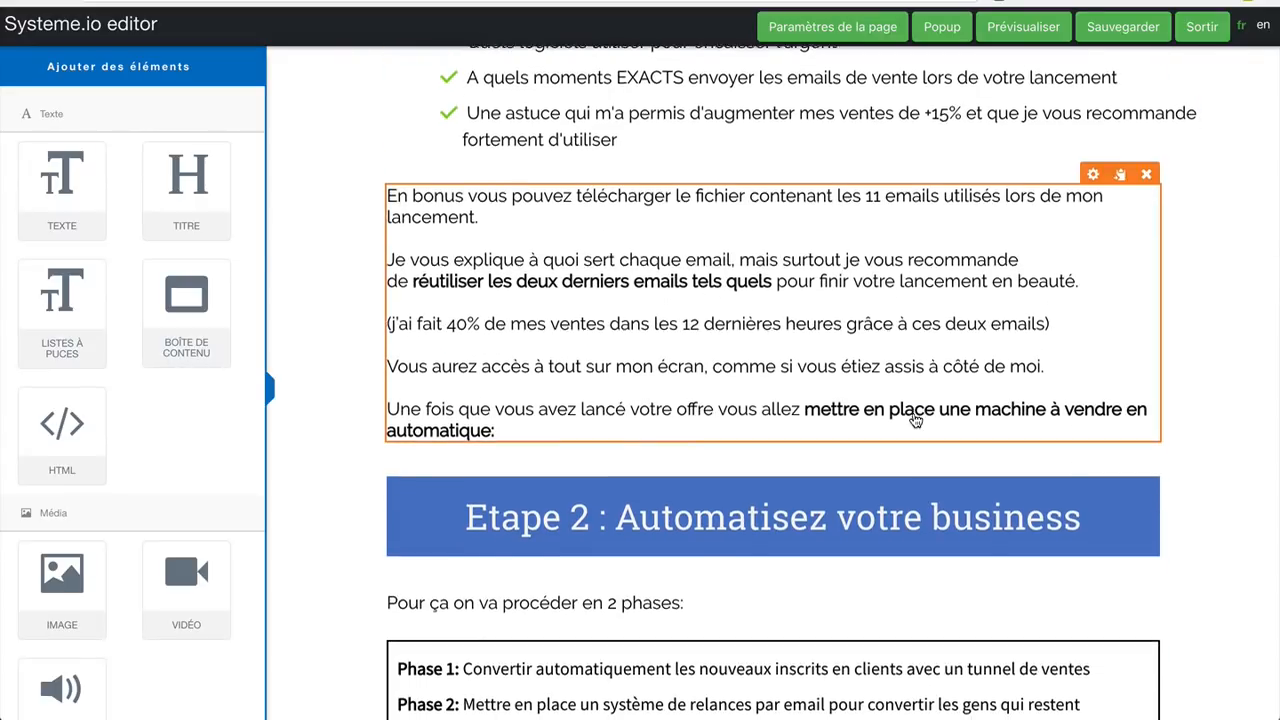
scroll(916, 420, "down", 12)
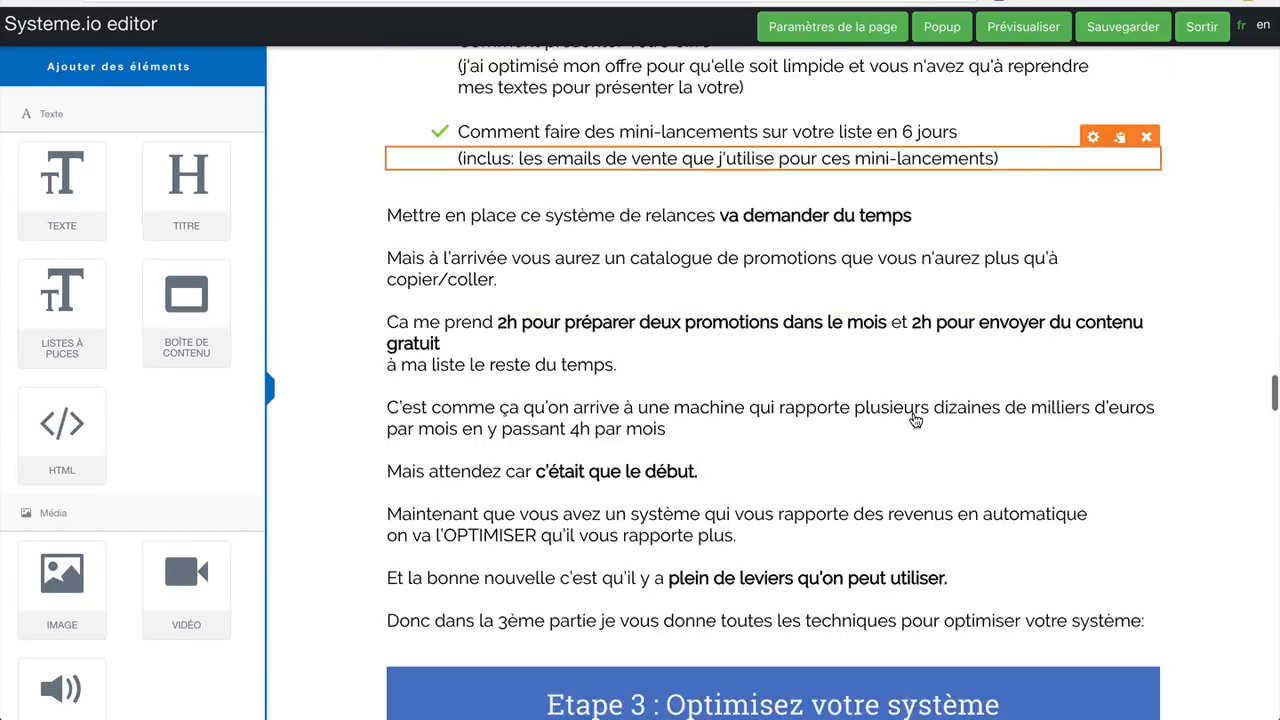
scroll(916, 420, "down", 8)
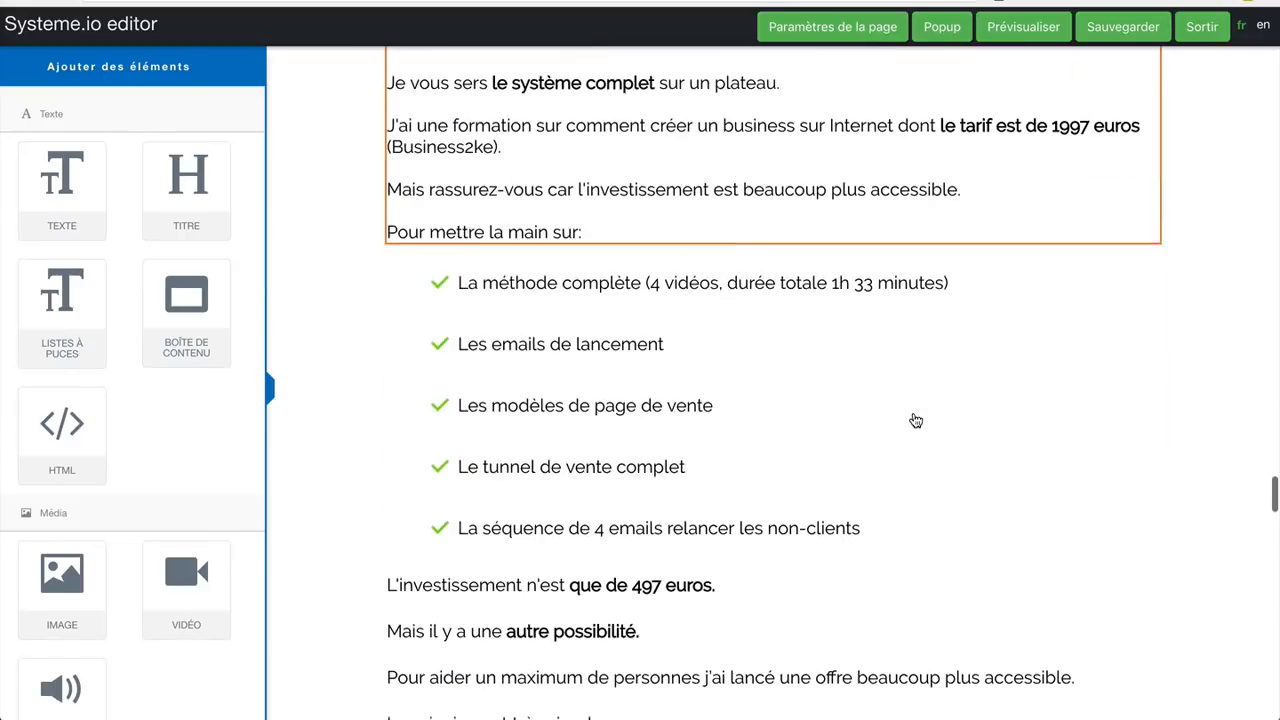
scroll(916, 420, "up", 18)
scroll(916, 420, "up", 20)
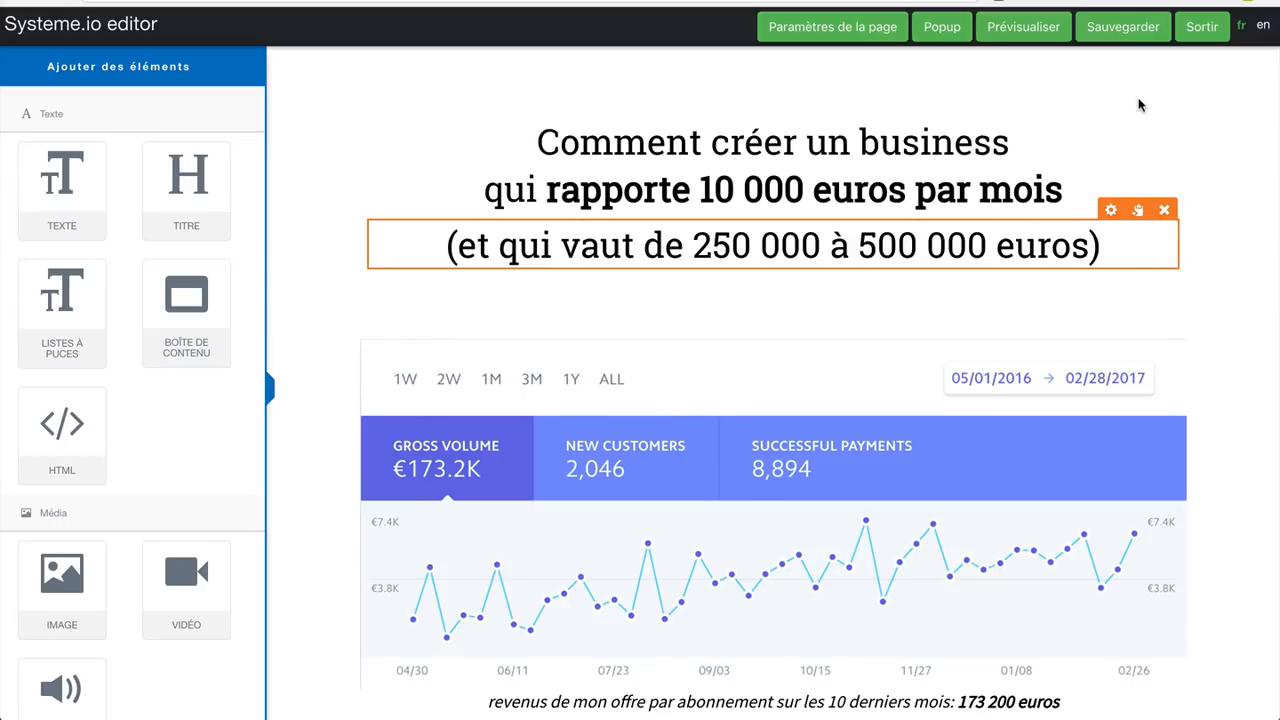
Step: Replace the sales page's main headline with "Comment maigrir en 31 jours"
left_click(938, 165)
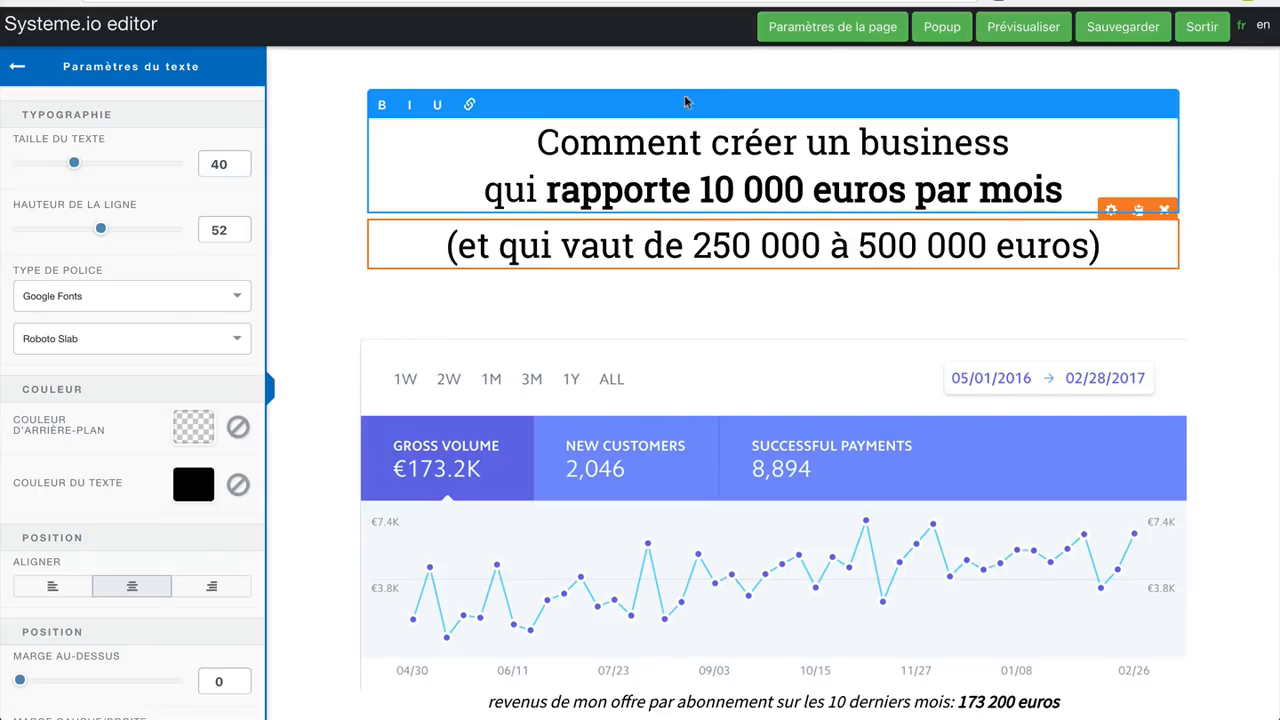
left_click_drag(1069, 179, 483, 123)
type("Comment m")
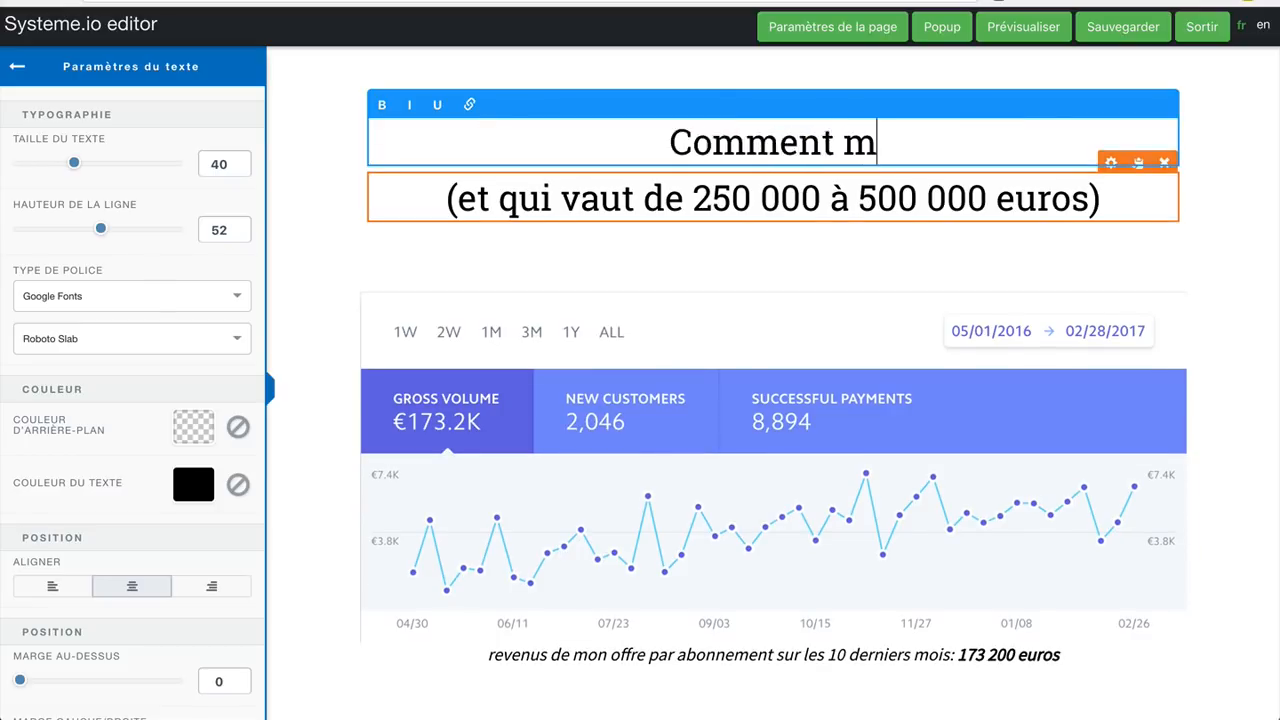
type("aigrir en")
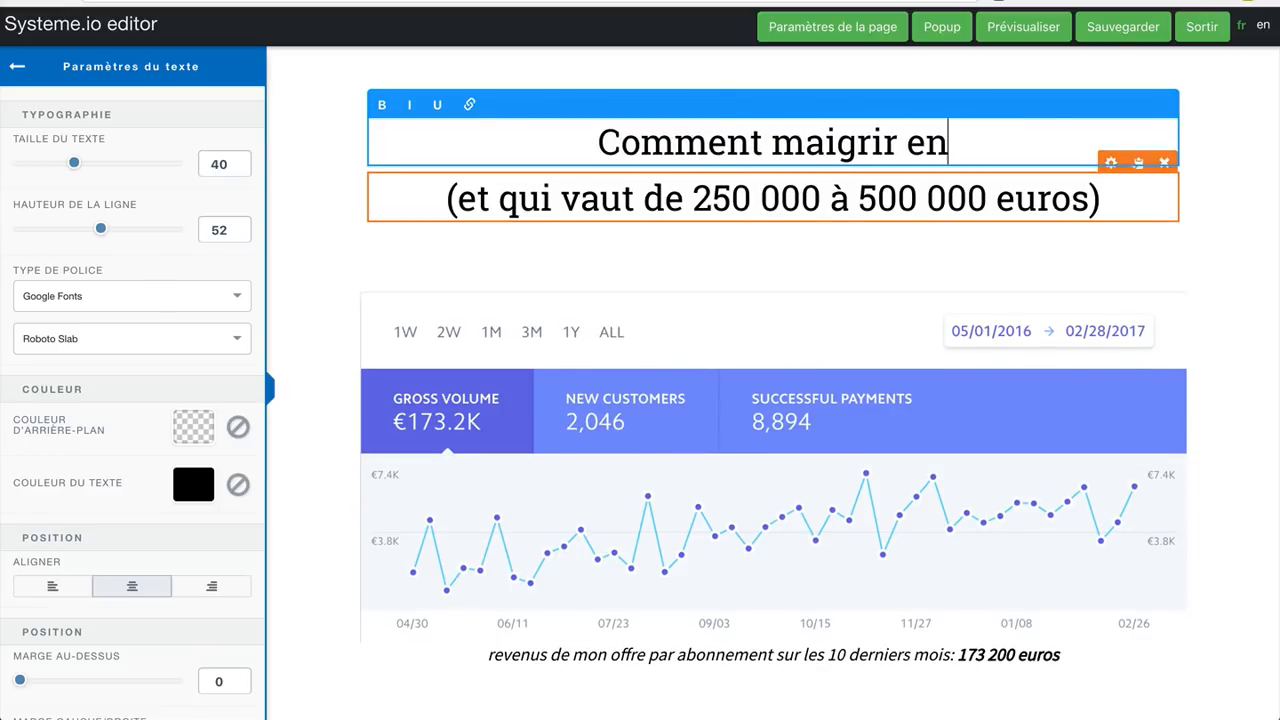
type(" 31 jours")
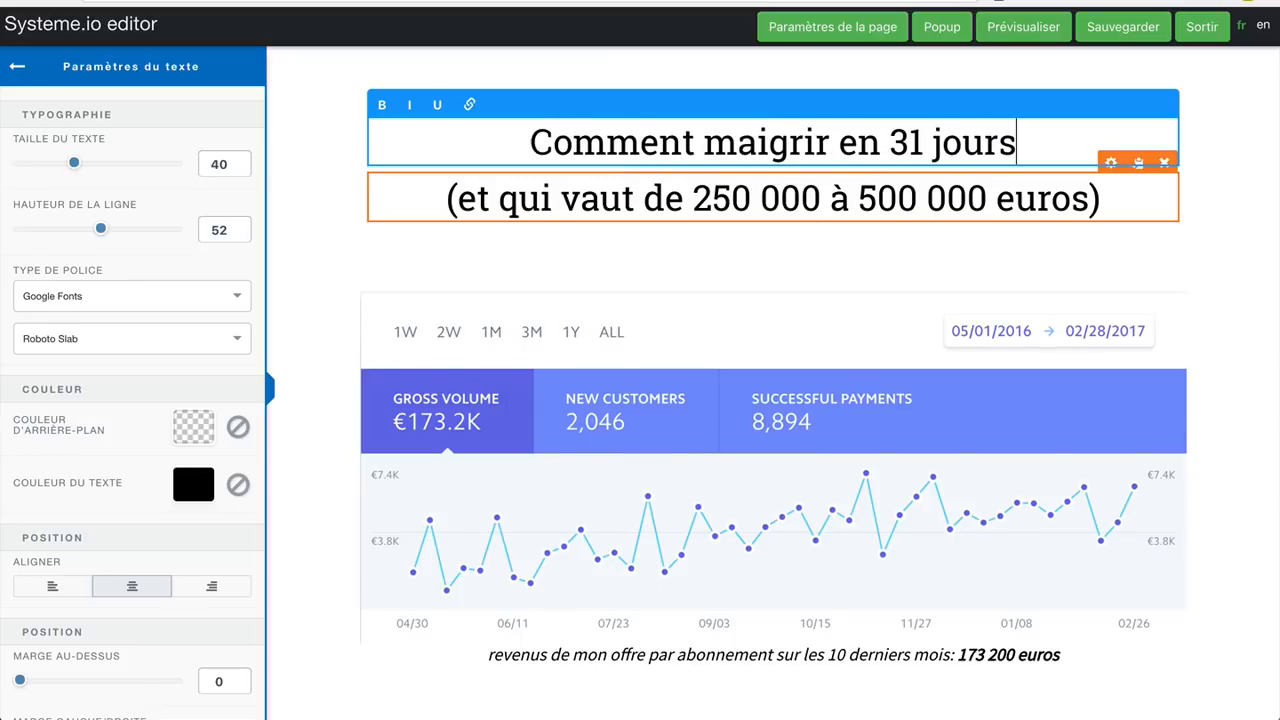
left_click(1228, 252)
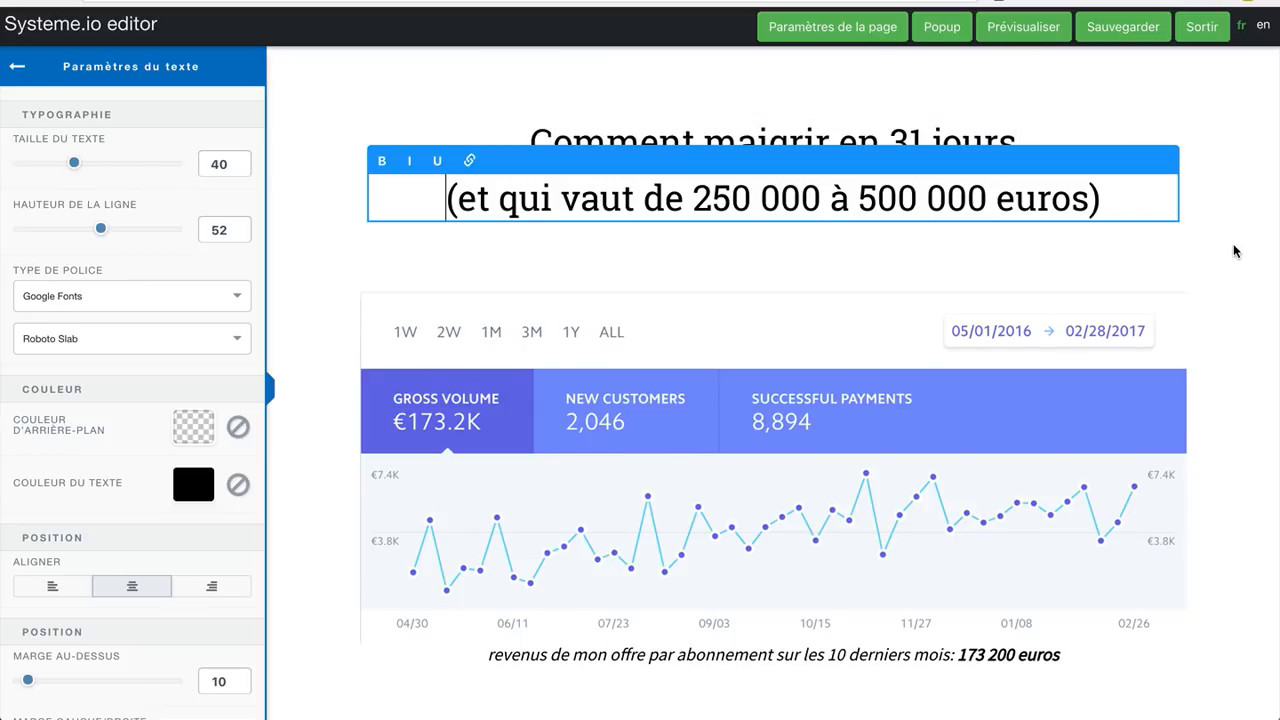
Step: Replace the subtitle under the headline with "(sans avoir de sensation de faim...)"
left_click(1077, 193)
left_click_drag(1088, 195, 463, 203)
type("sans avoir de s")
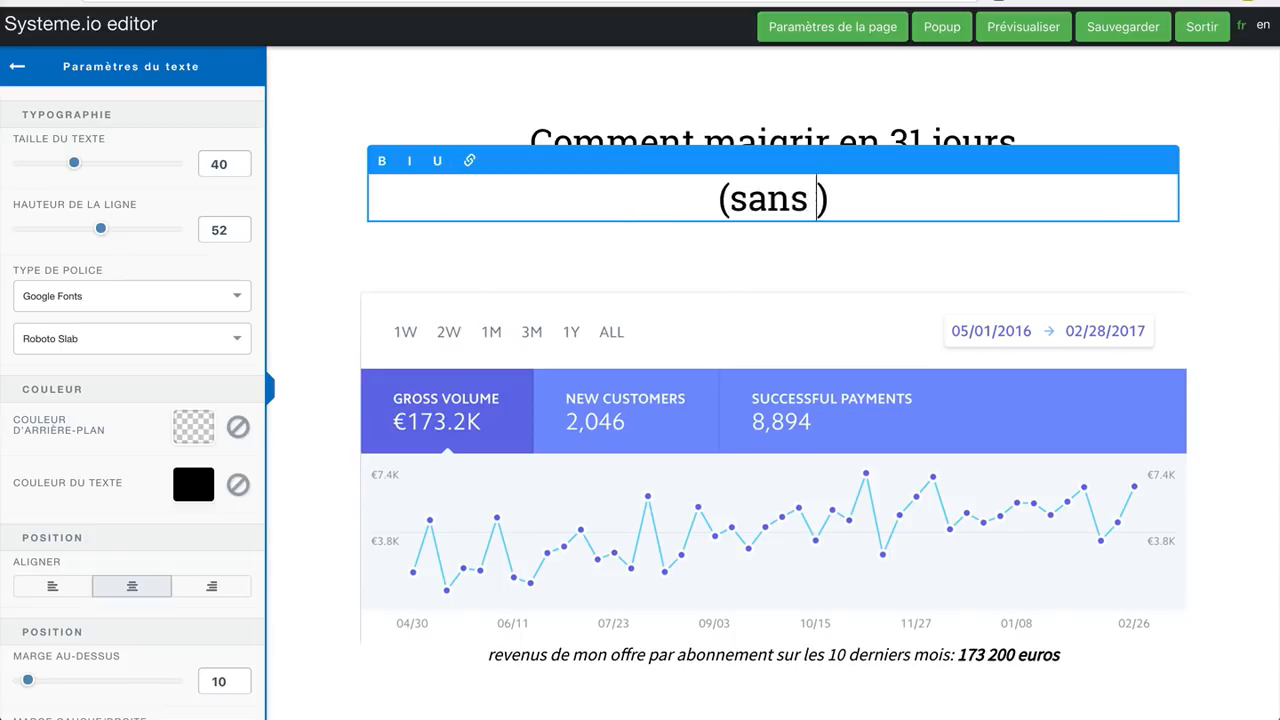
type("ensation de faim")
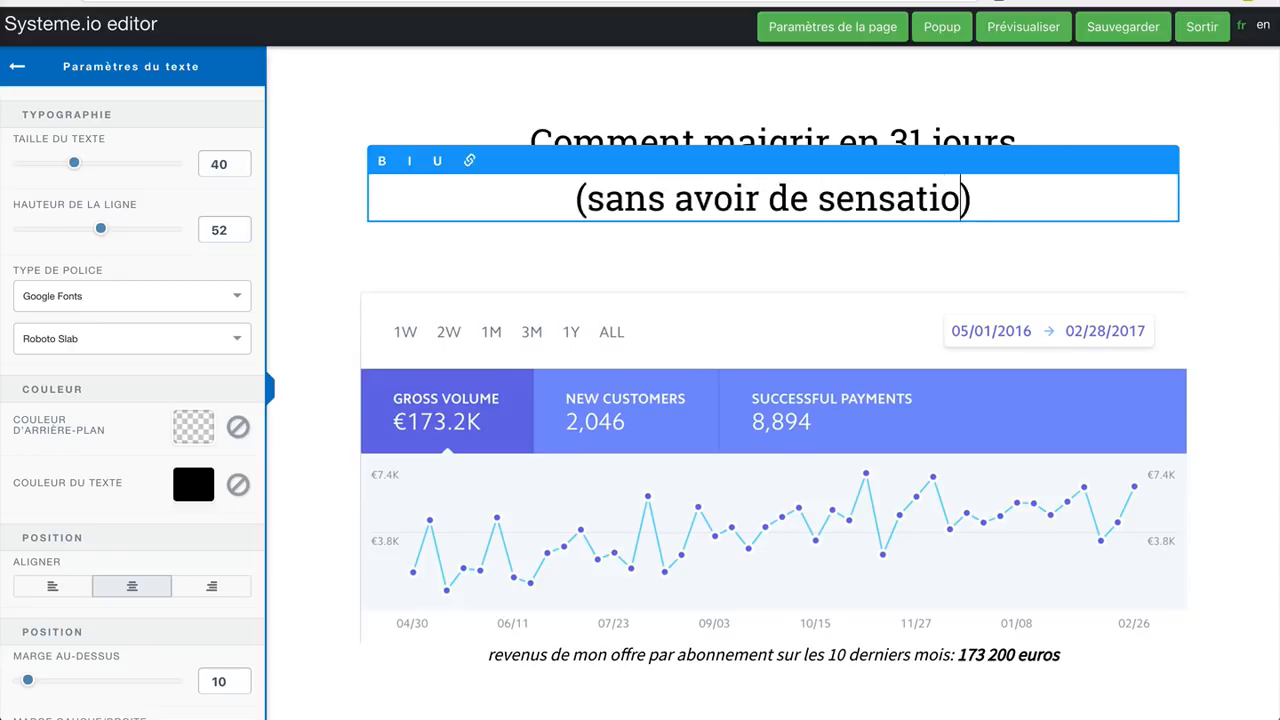
type("...")
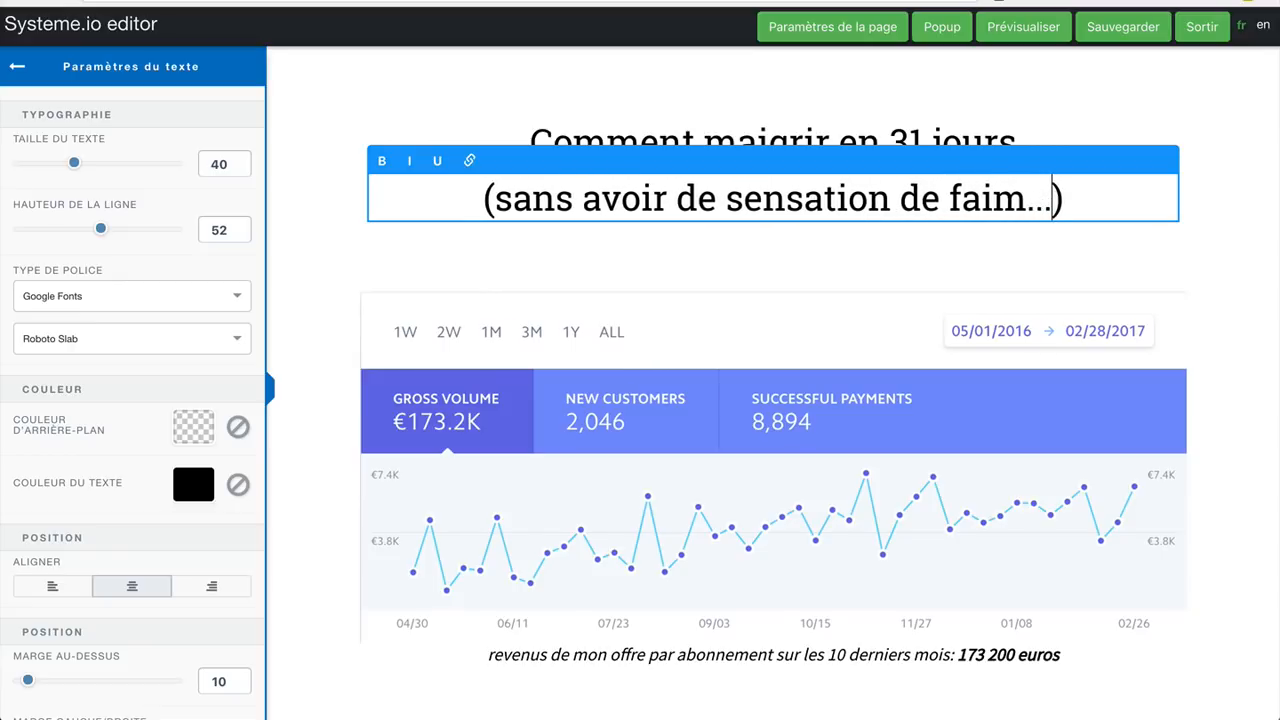
left_click(1240, 242)
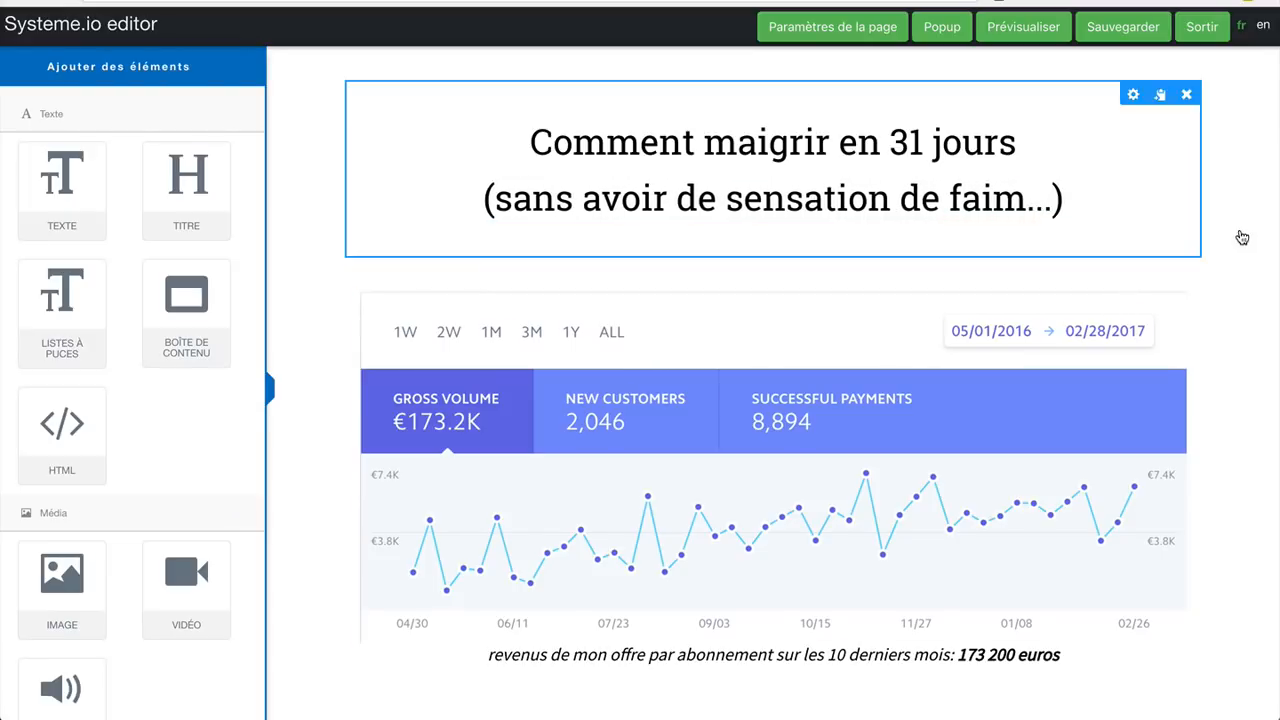
Step: Delete the revenue chart image and its caption below the headline
left_click(1175, 283)
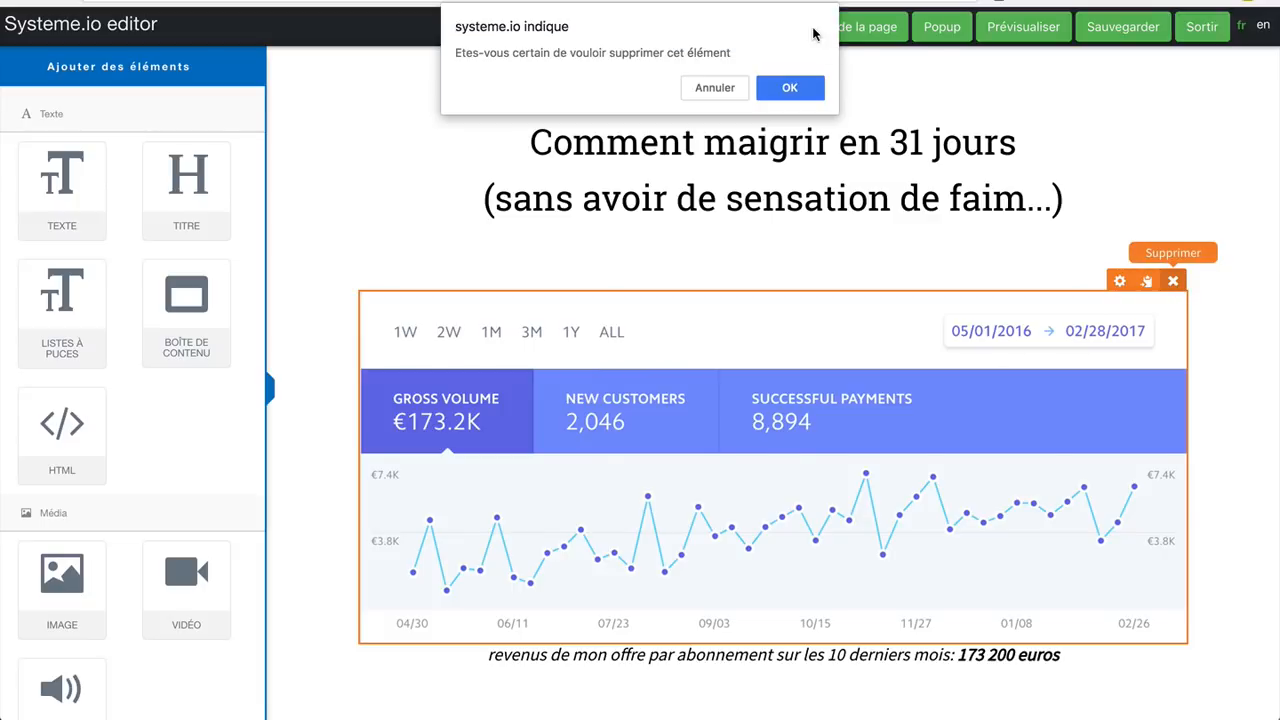
left_click(786, 89)
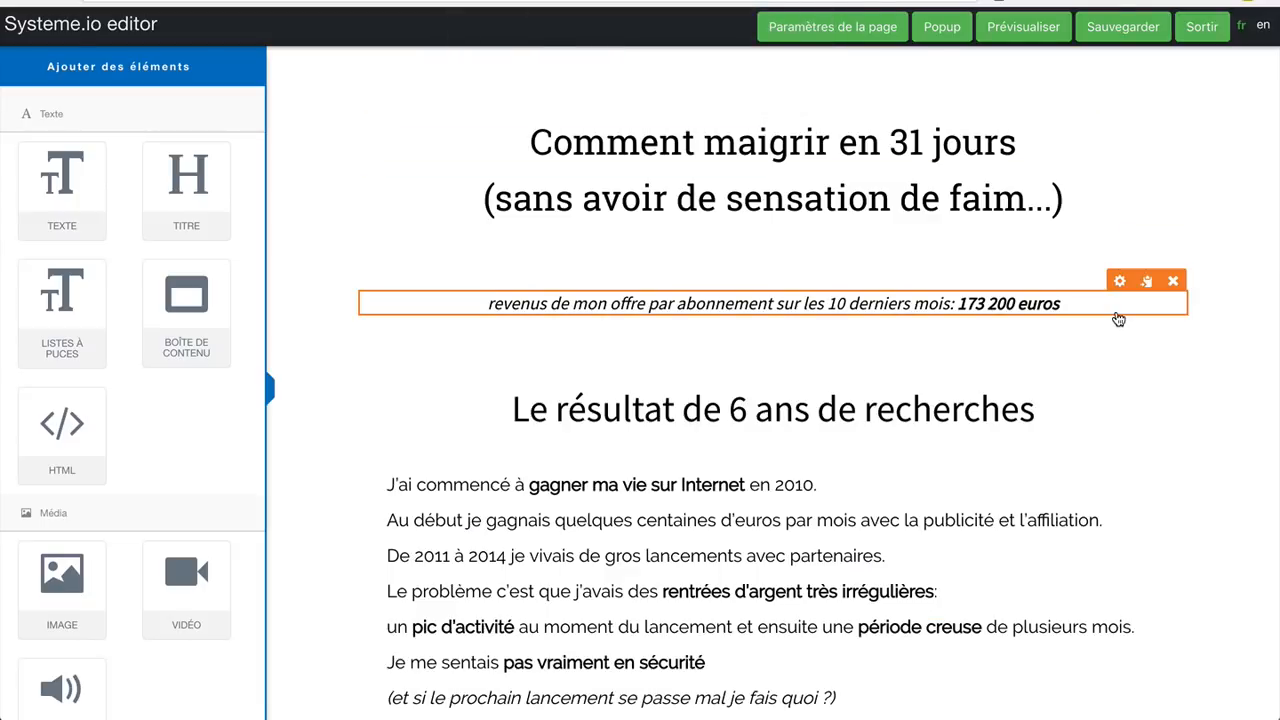
left_click(1172, 281)
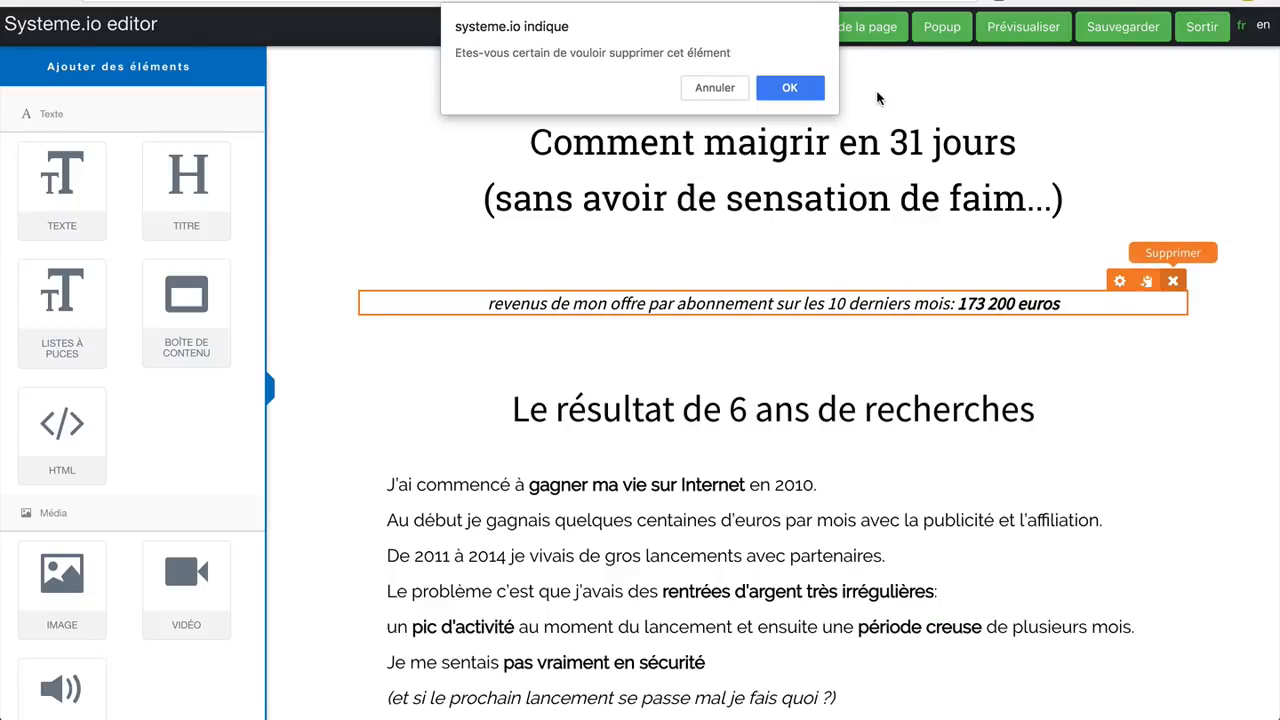
left_click(790, 88)
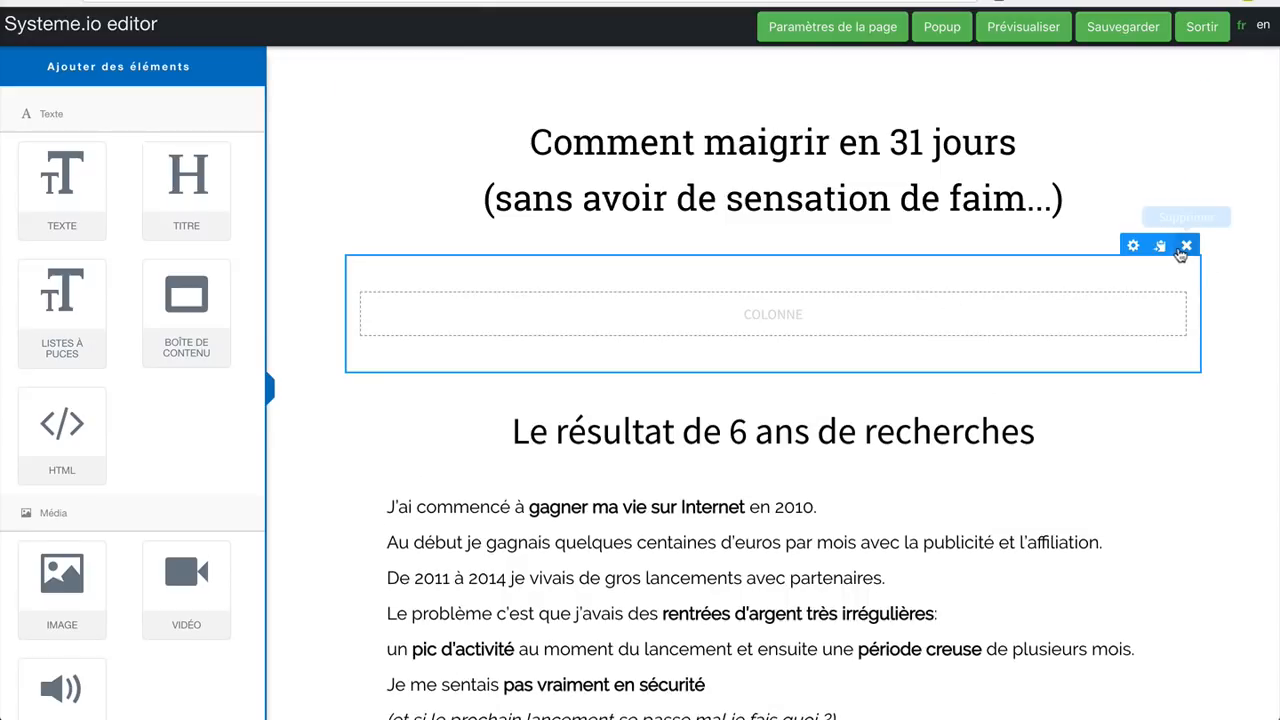
Step: Delete the empty section below the headline and the "Le résultat de 6 ans de recherches" heading
left_click(1186, 246)
left_click(793, 86)
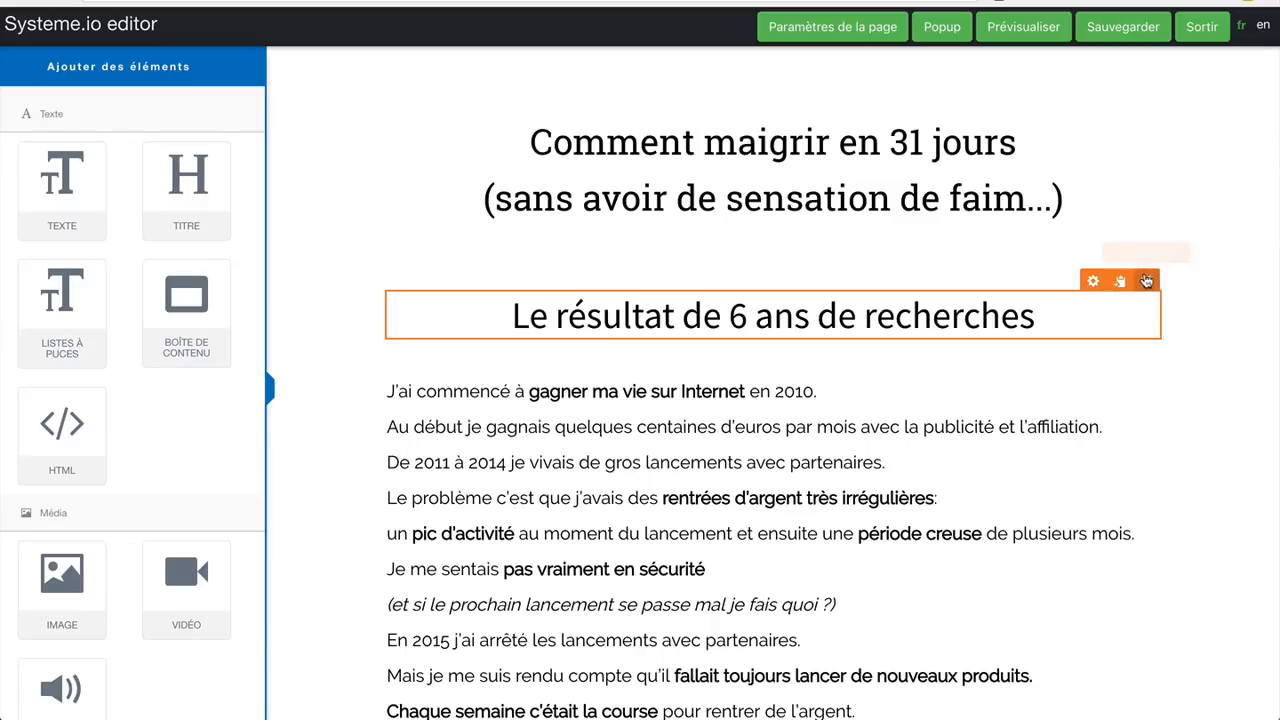
left_click(1147, 281)
left_click(816, 88)
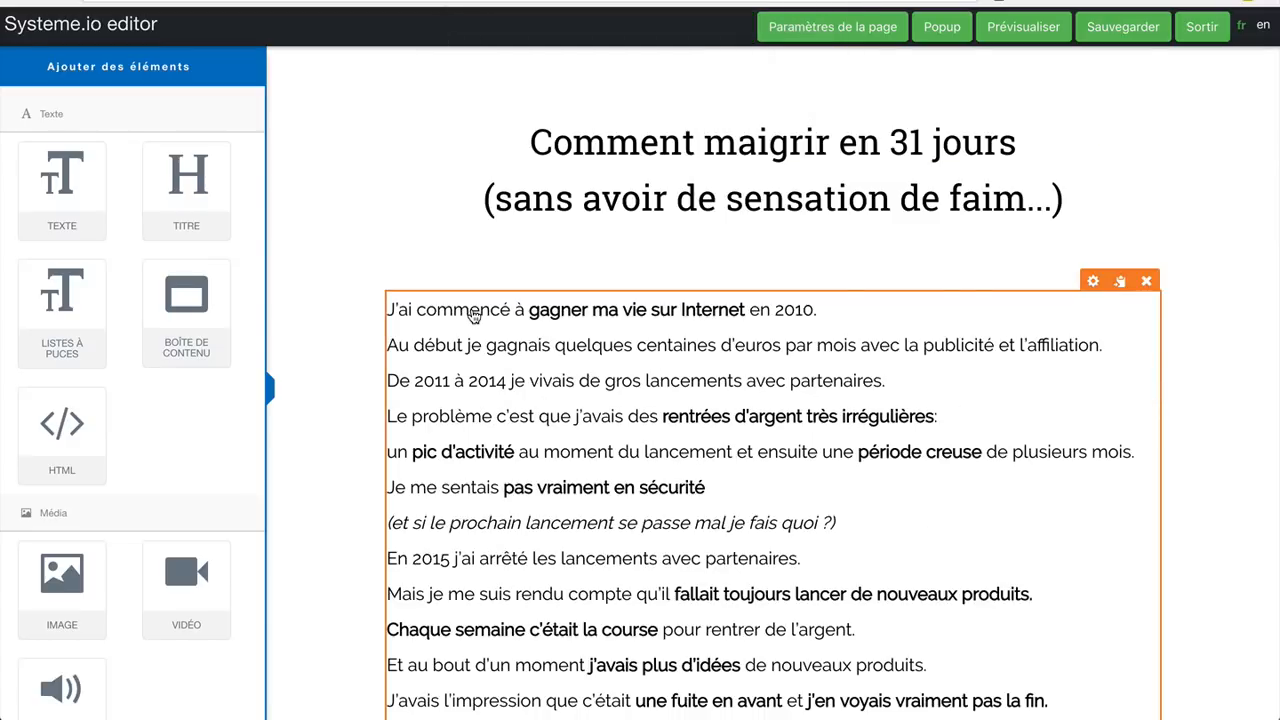
Step: Open the first body text block below the headline for editing
left_click(475, 313)
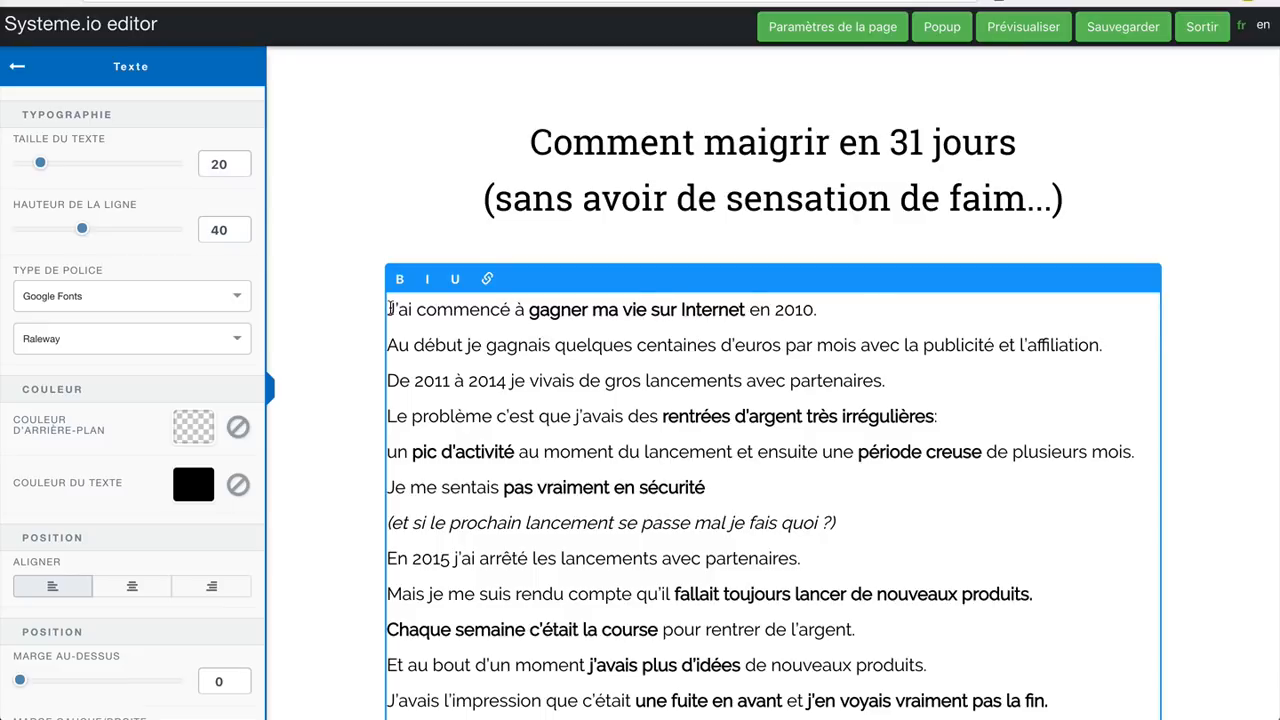
type("A l'école t")
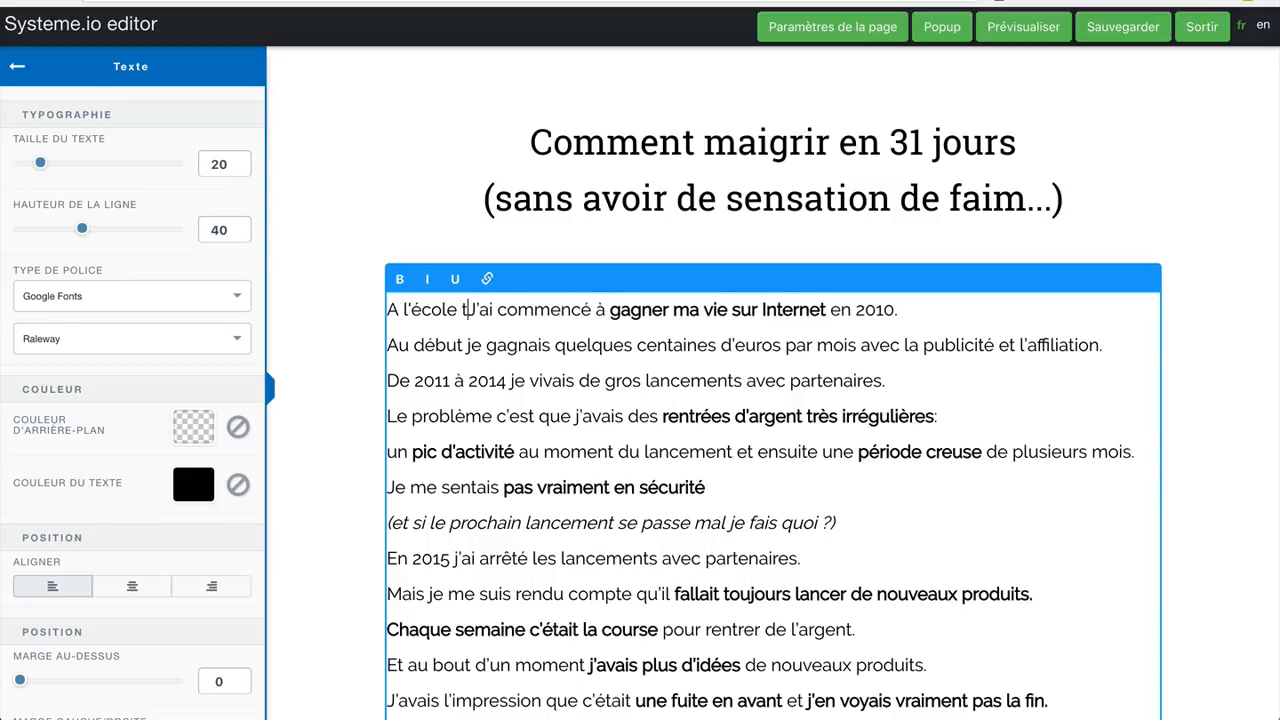
type("out le m")
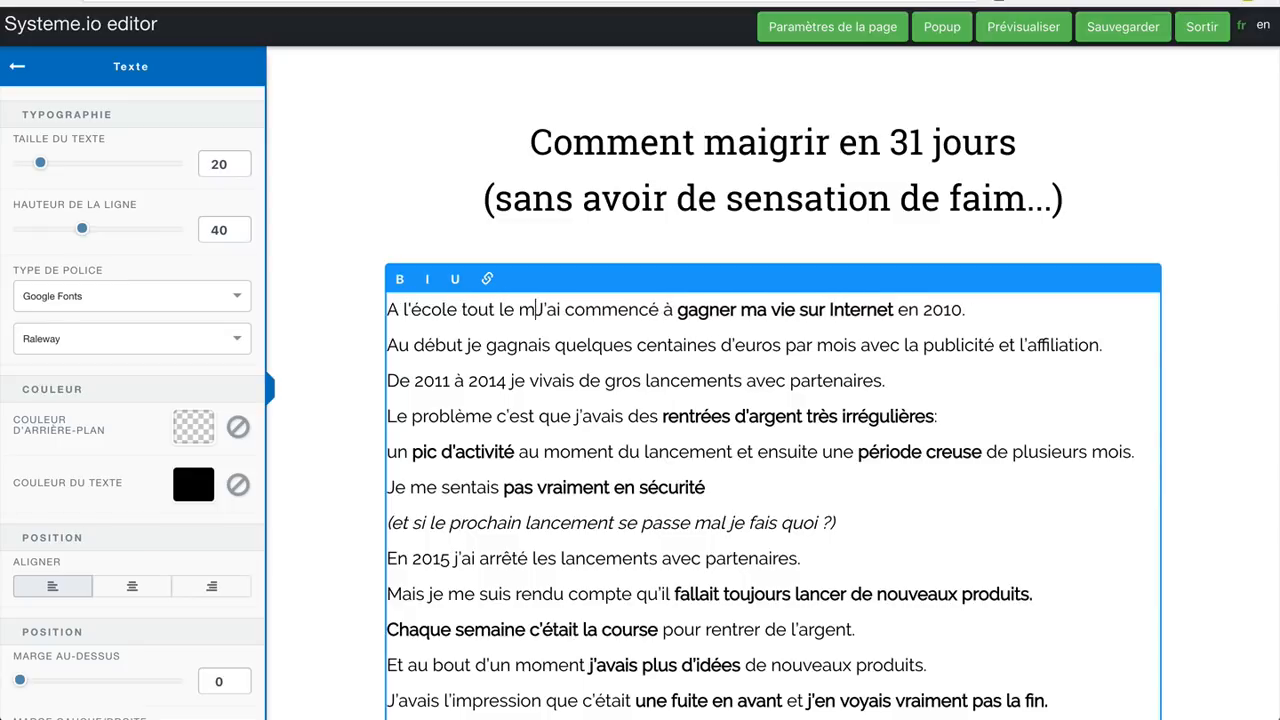
key("BackSpace")
key("BackSpace")
key("BackSpace")
key("BackSpace")
key("BackSpace")
key("BackSpace")
key("BackSpace")
key("BackSpace")
key("BackSpace")
key("BackSpace")
key("BackSpace")
key("BackSpace")
key("BackSpace")
key("BackSpace")
key("BackSpace")
key("BackSpace")
key("BackSpace")
key("BackSpace")
key("BackSpace")
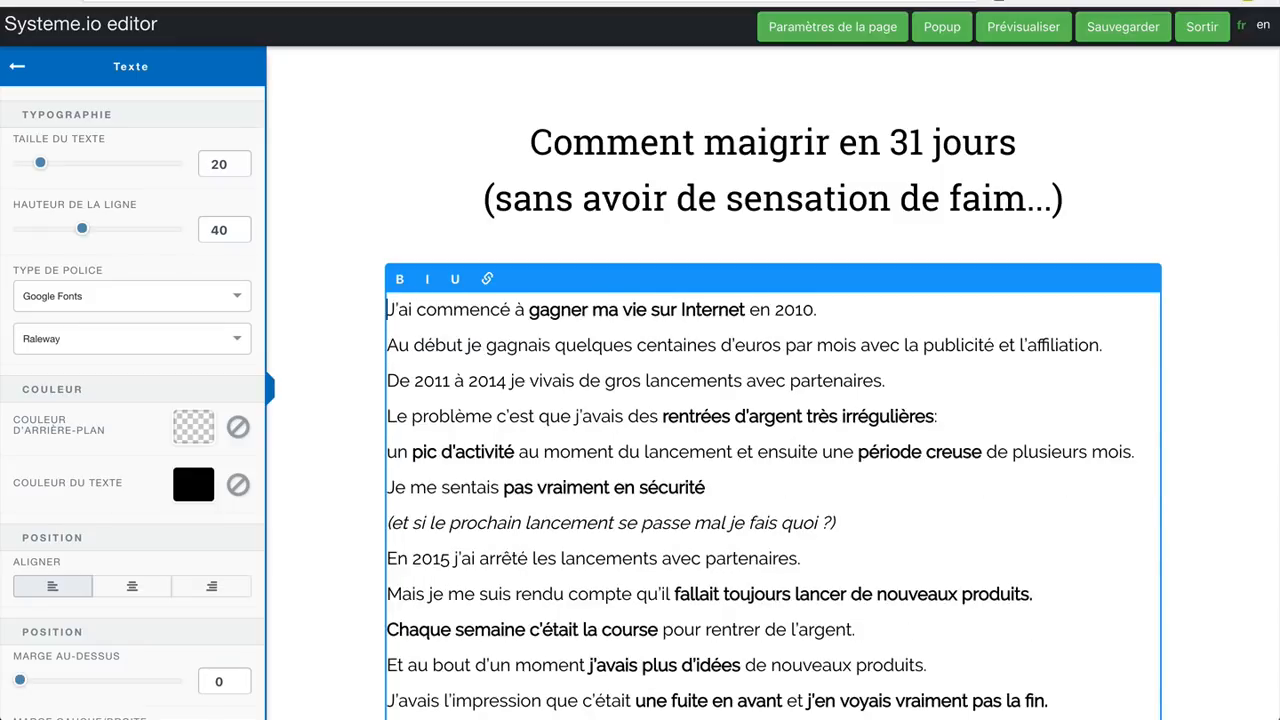
Step: Insert the line "J'ai jamais été gros." at the start of the body text block
type("J'ai tr")
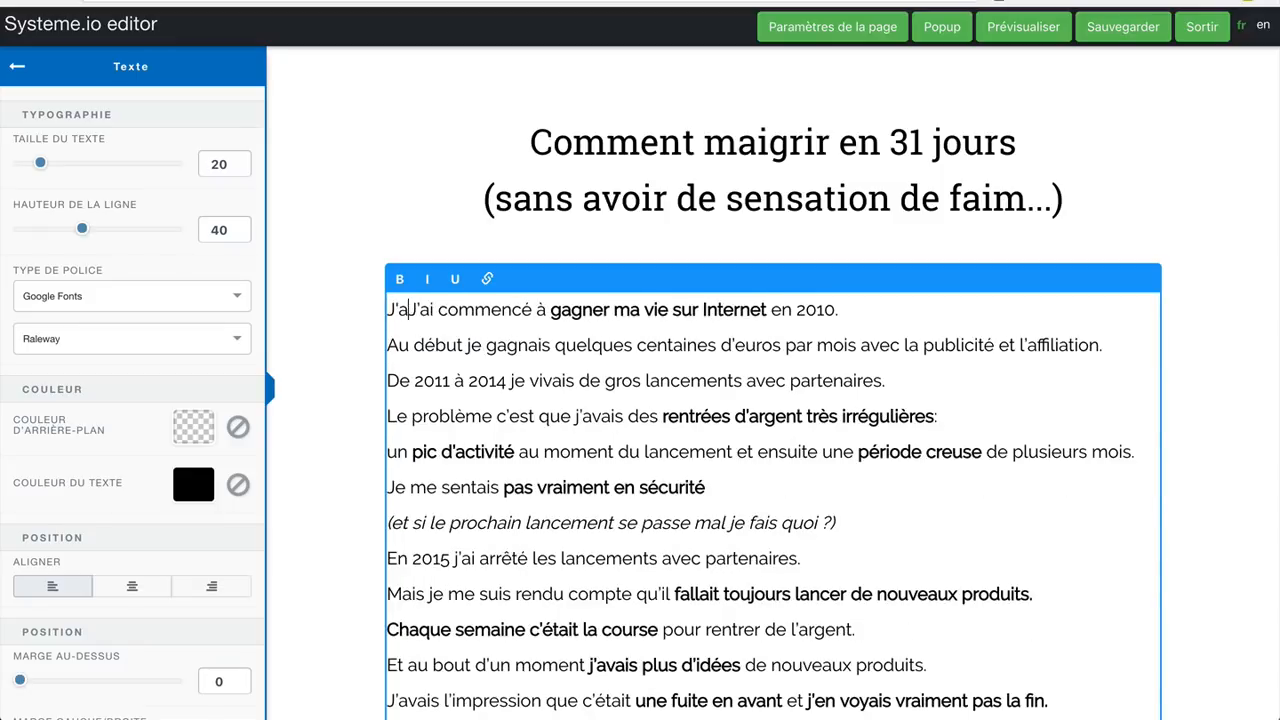
key("BackSpace")
key("BackSpace")
type("jamais été ")
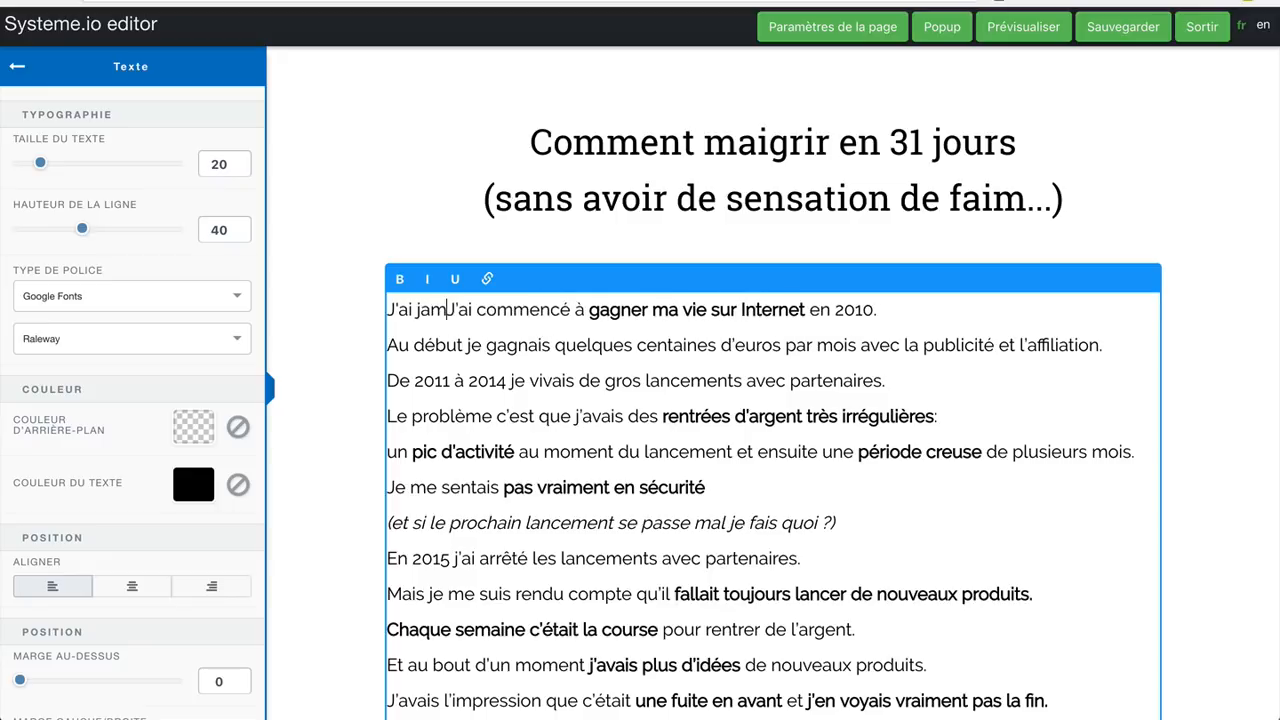
type("gros.")
key("Return")
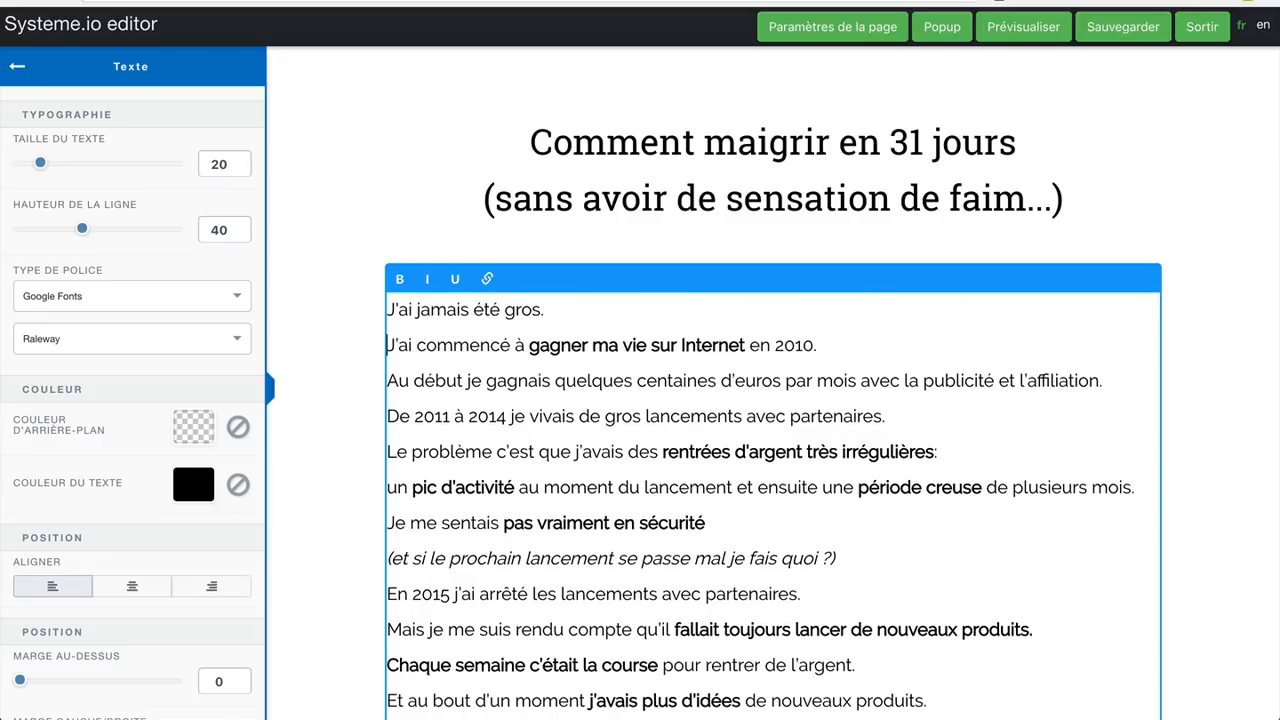
Step: Add a second line reading "Mais j'ai jamais été mince non plus." to the body text block
type("Mais j")
type("'ai jamais été ")
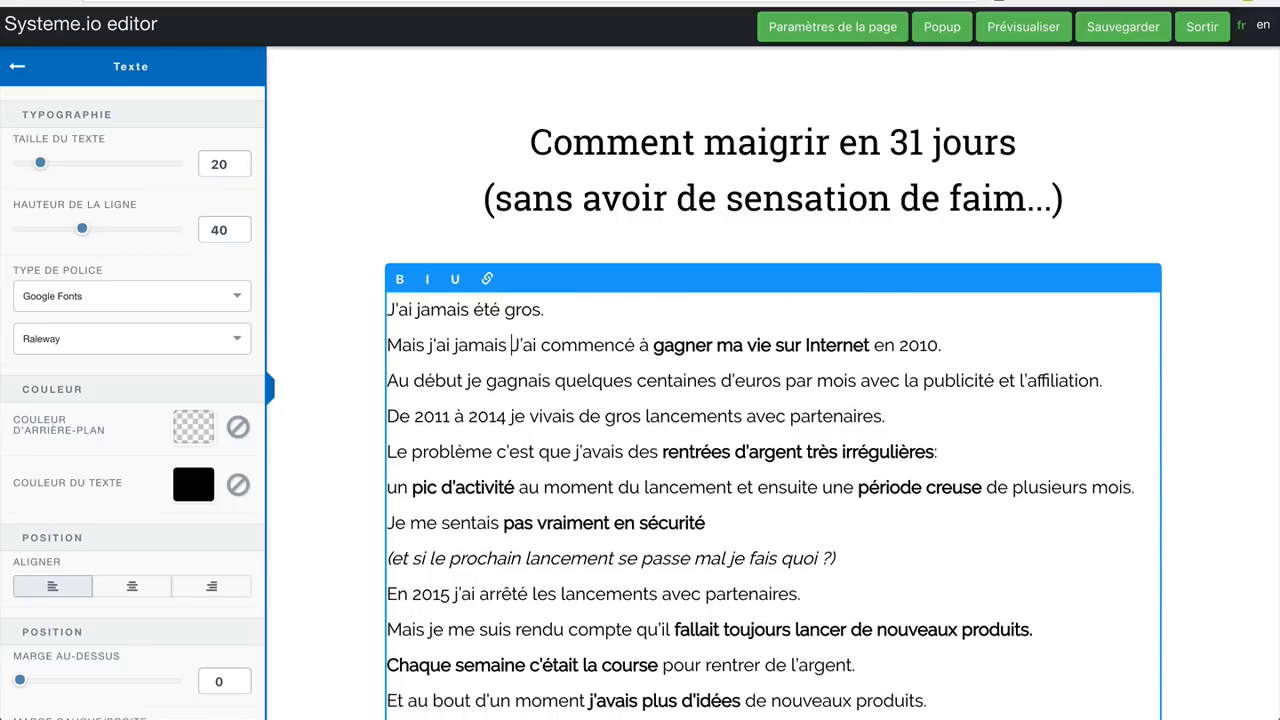
type("mince non plus")
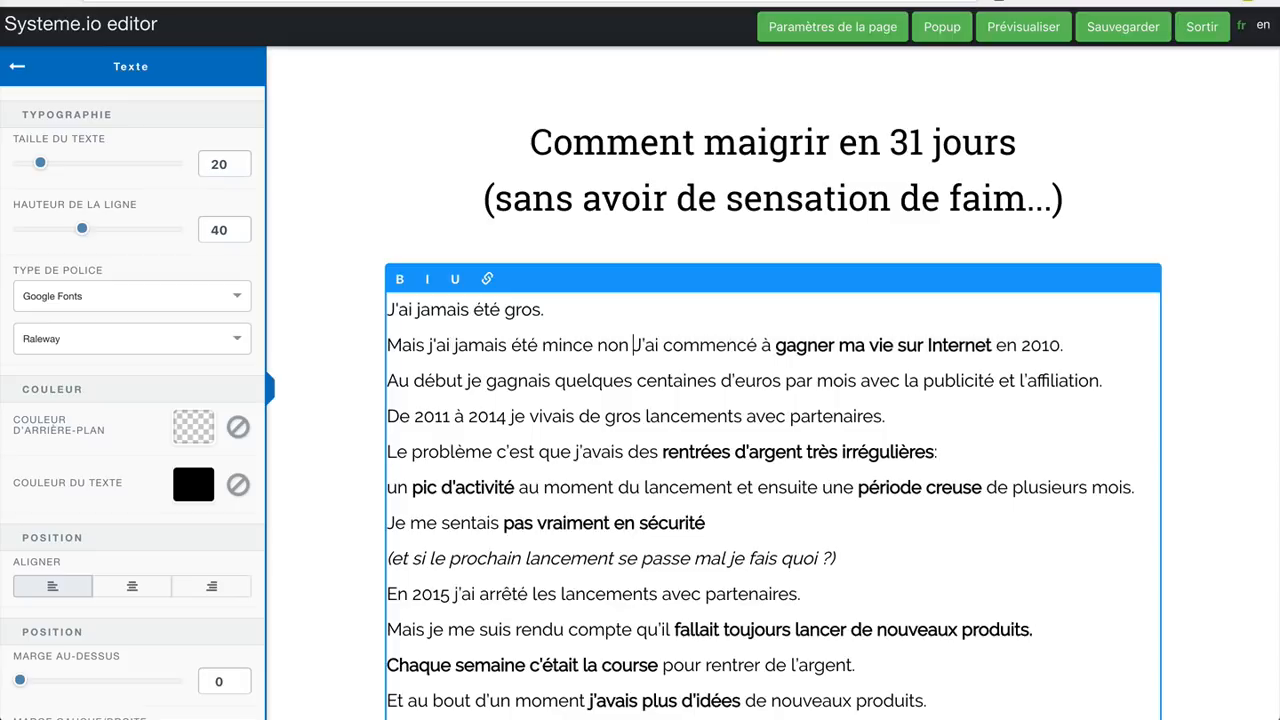
type(".")
key("Return")
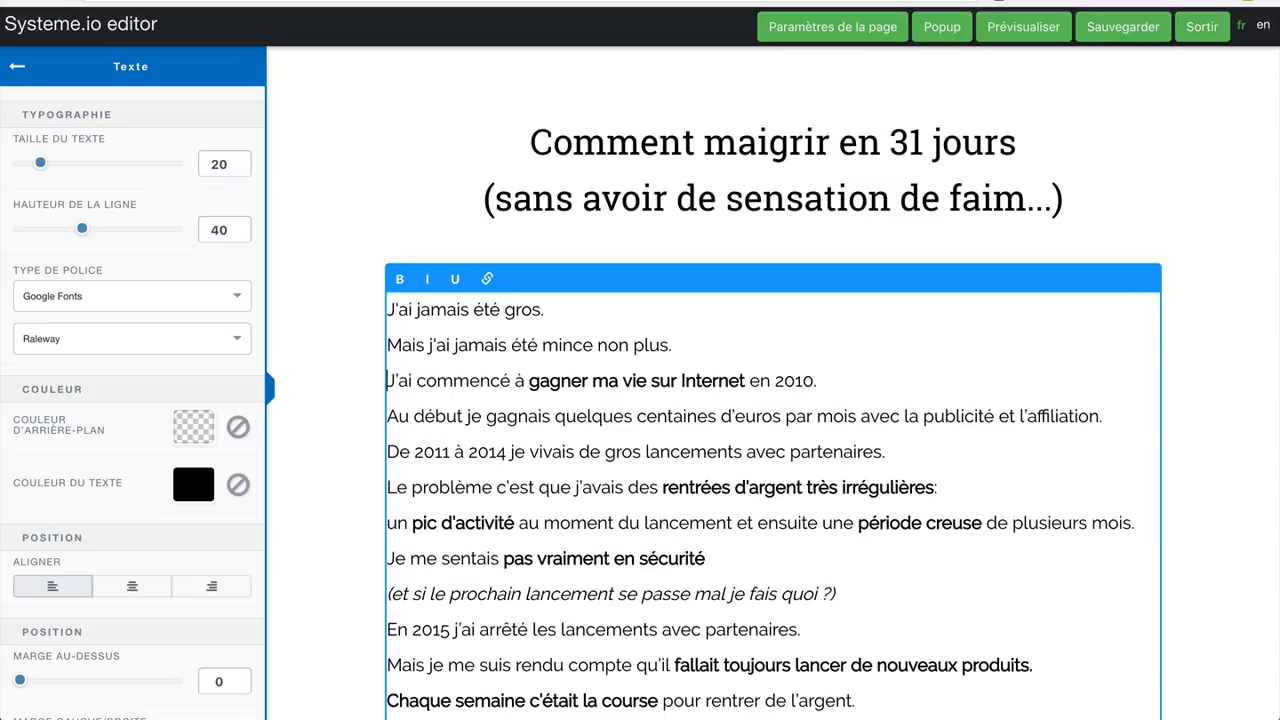
Step: Add the line "J'étais ce qu'on appelle "un faux maigre"." and insert blank lines to separate it from the old template text
type("J'ét")
type("ais ce qu'on appelle ")
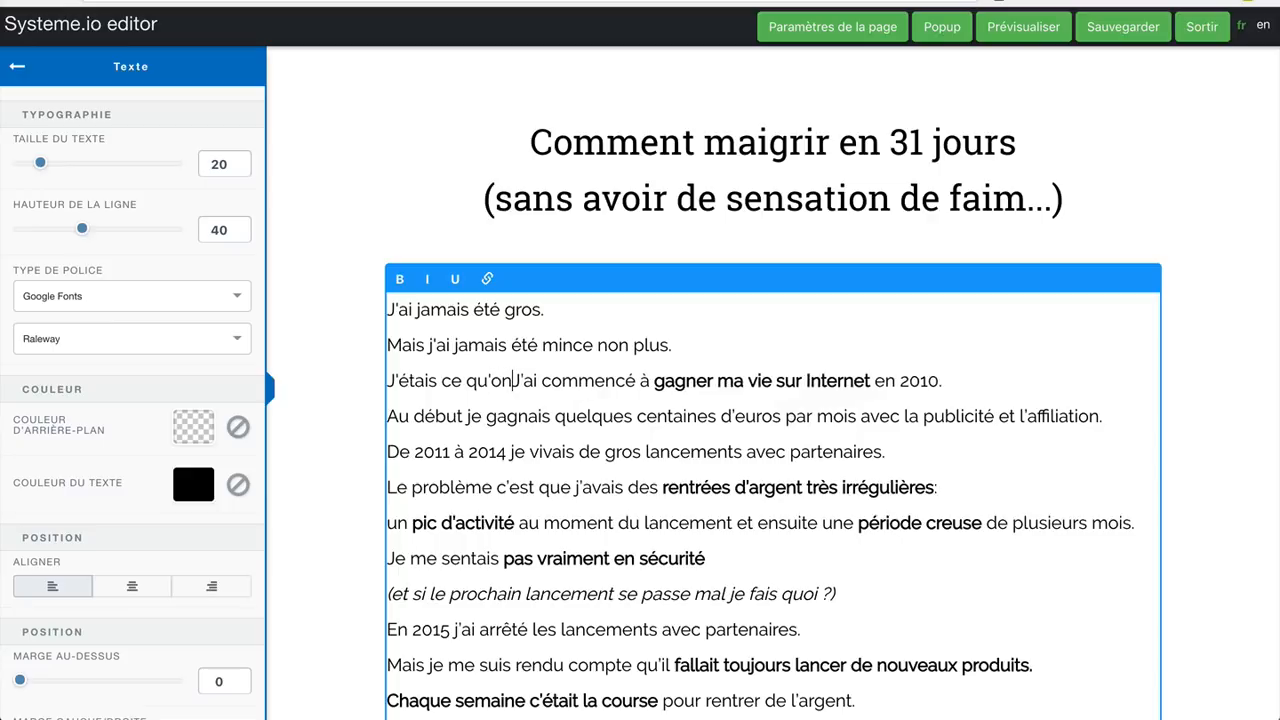
type("\"un faux ma")
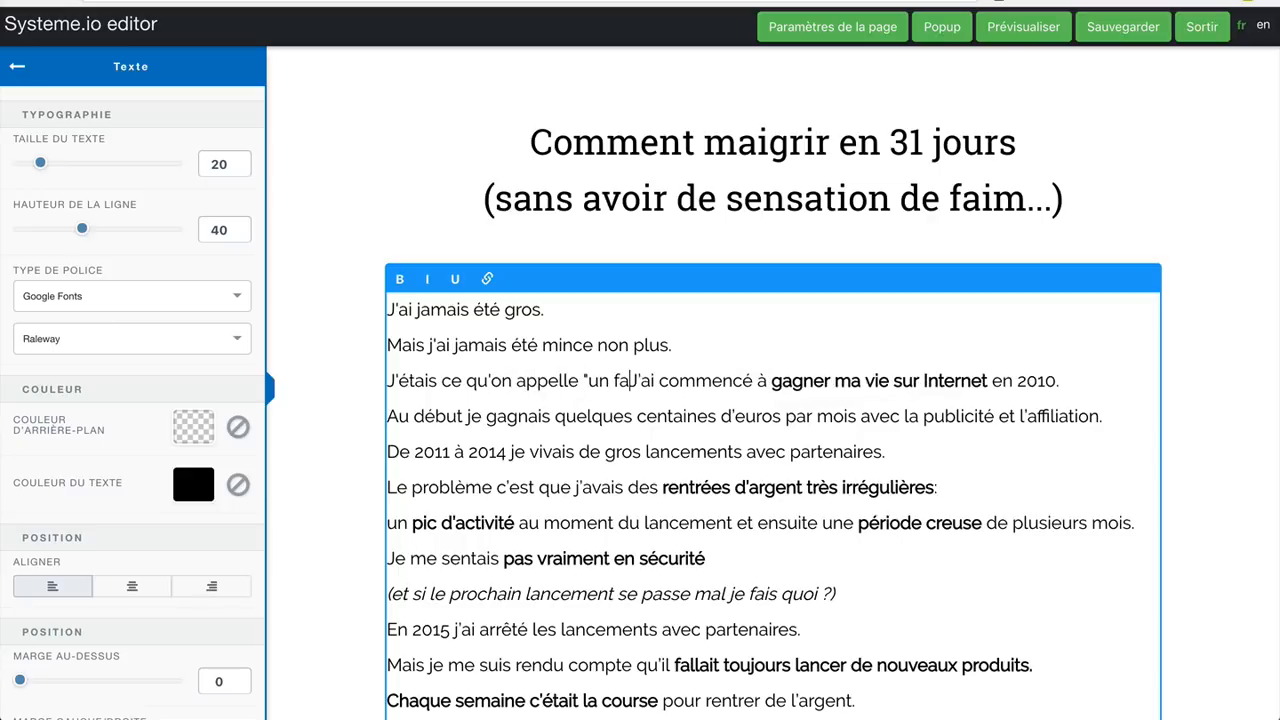
type("igre\".")
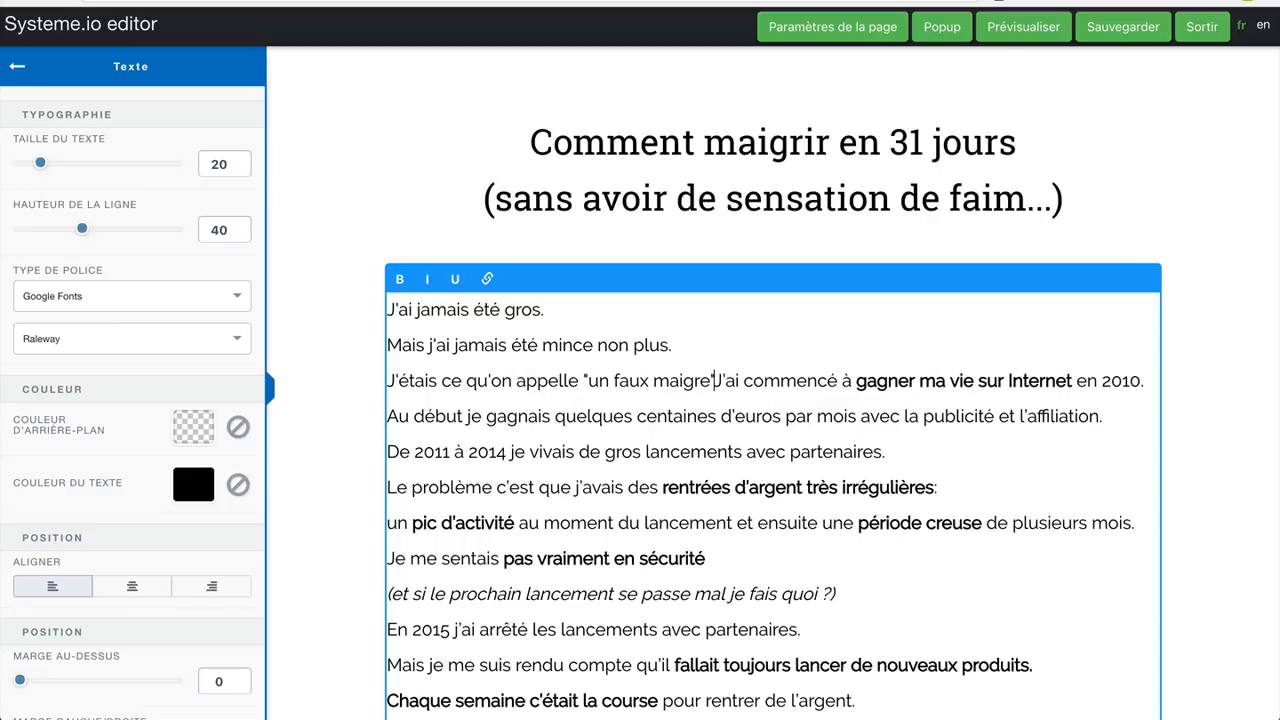
key("Return")
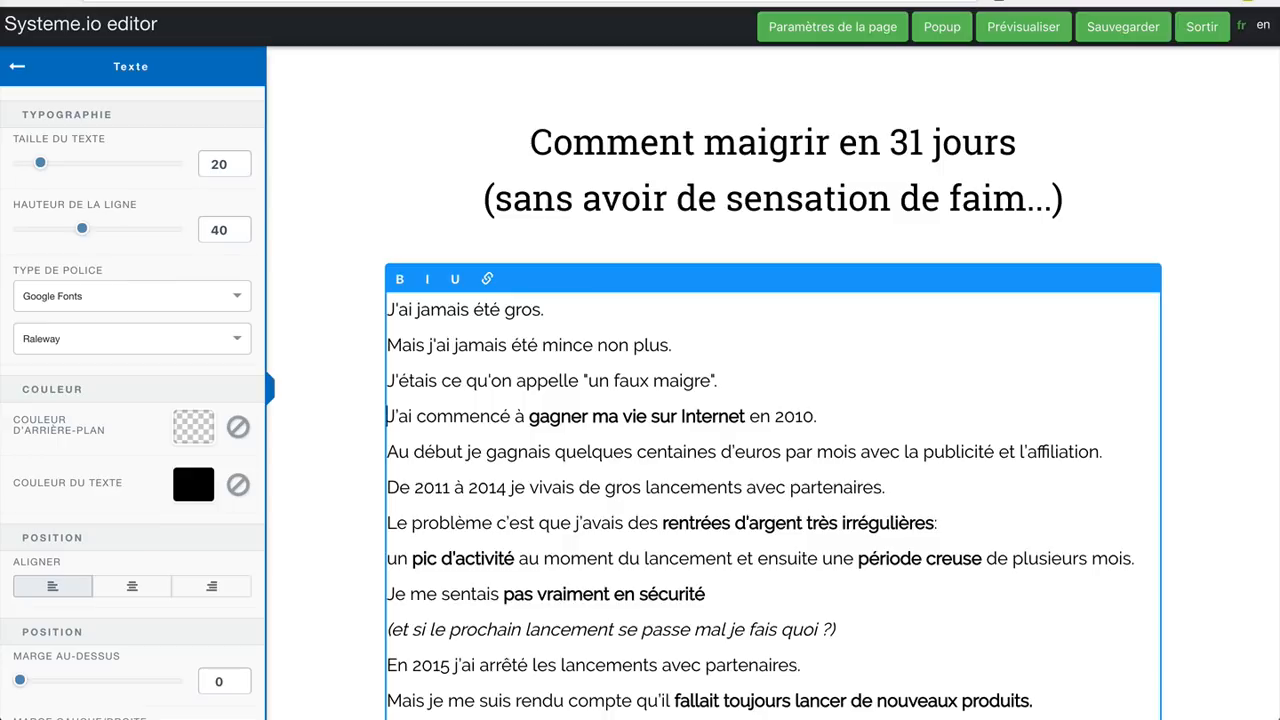
key("Return")
key("Return")
key("Return")
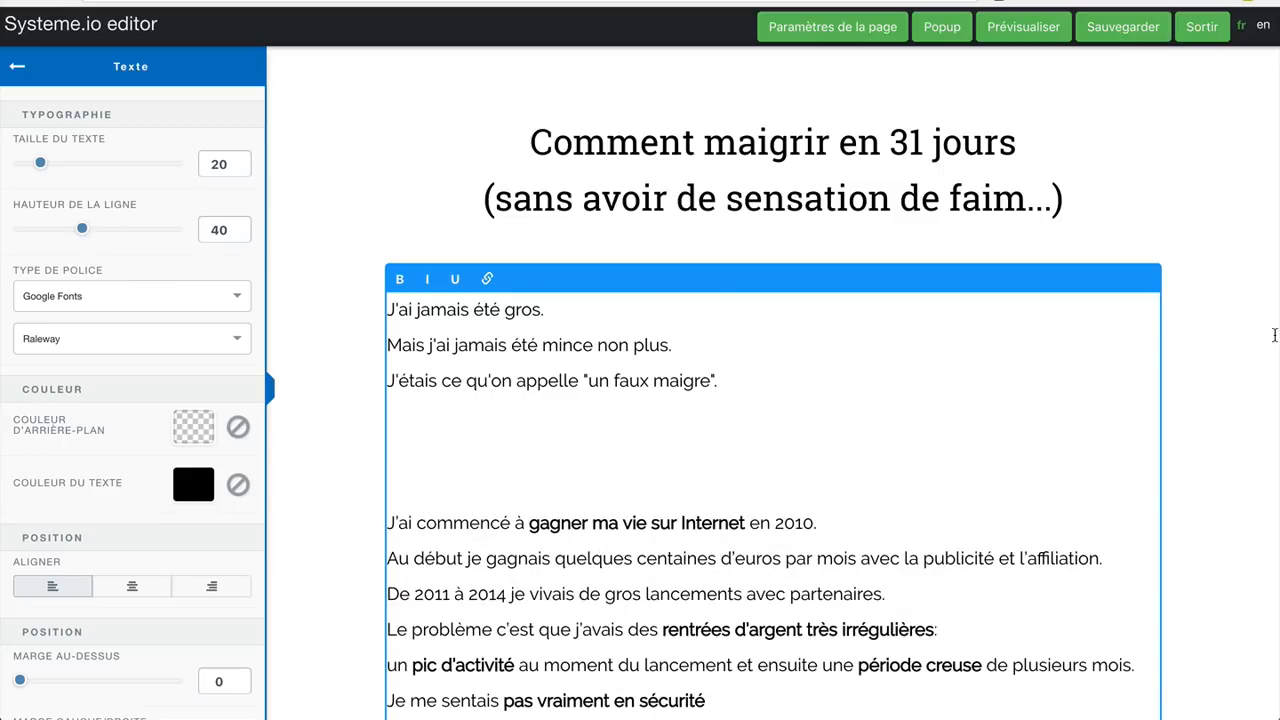
Step: Look over the rest of the sales page, save it and leave the page editor
left_click(1221, 572)
scroll(1221, 572, "down", 15)
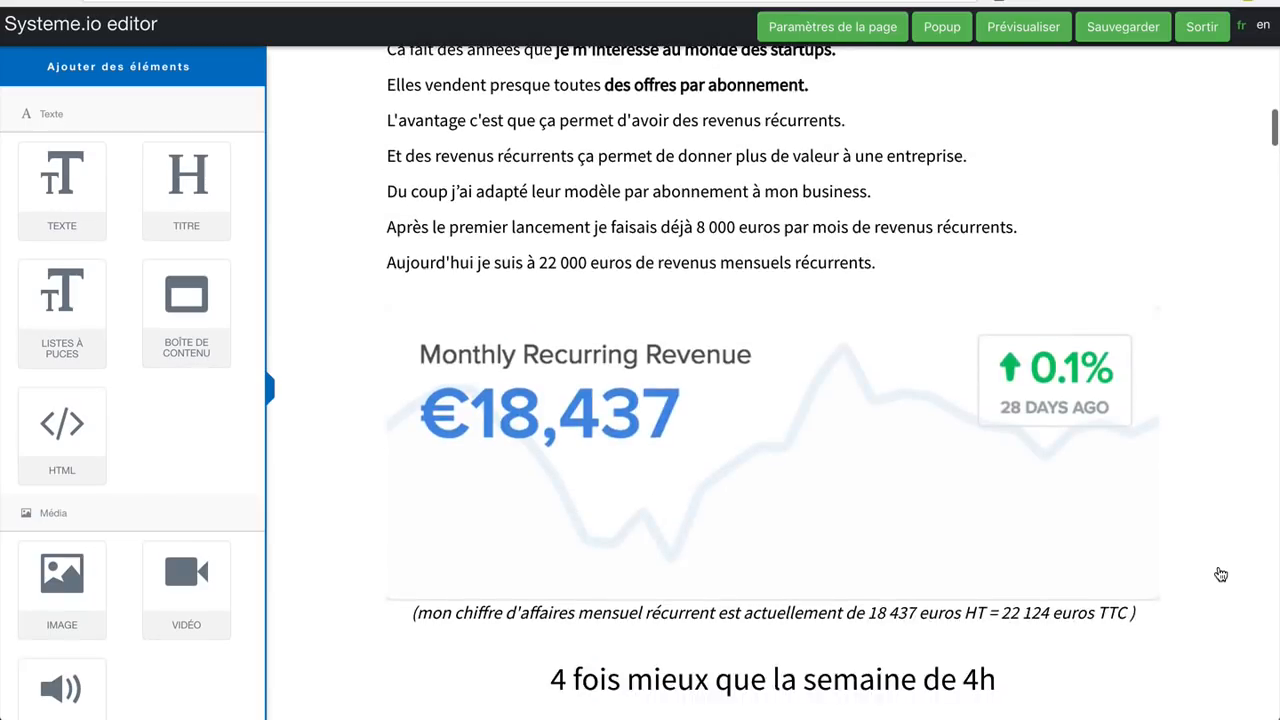
scroll(1221, 574, "down", 14)
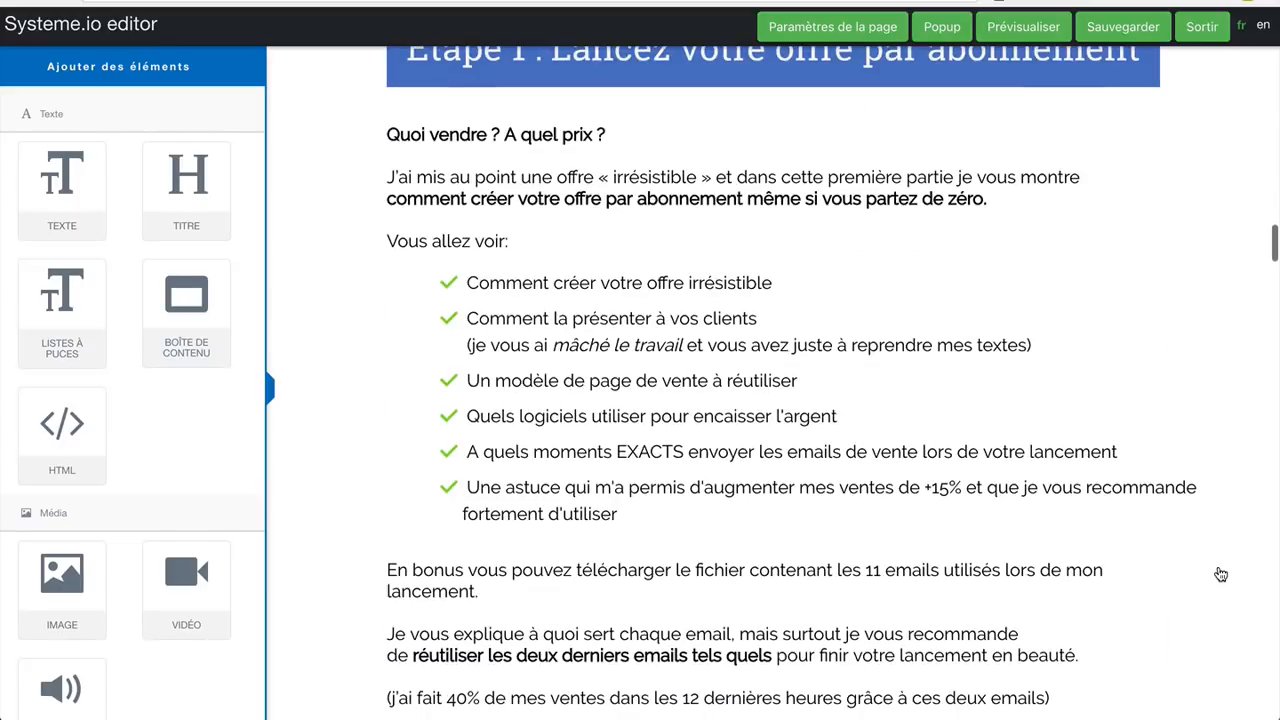
scroll(1218, 560, "up", 10)
scroll(1218, 560, "up", 2)
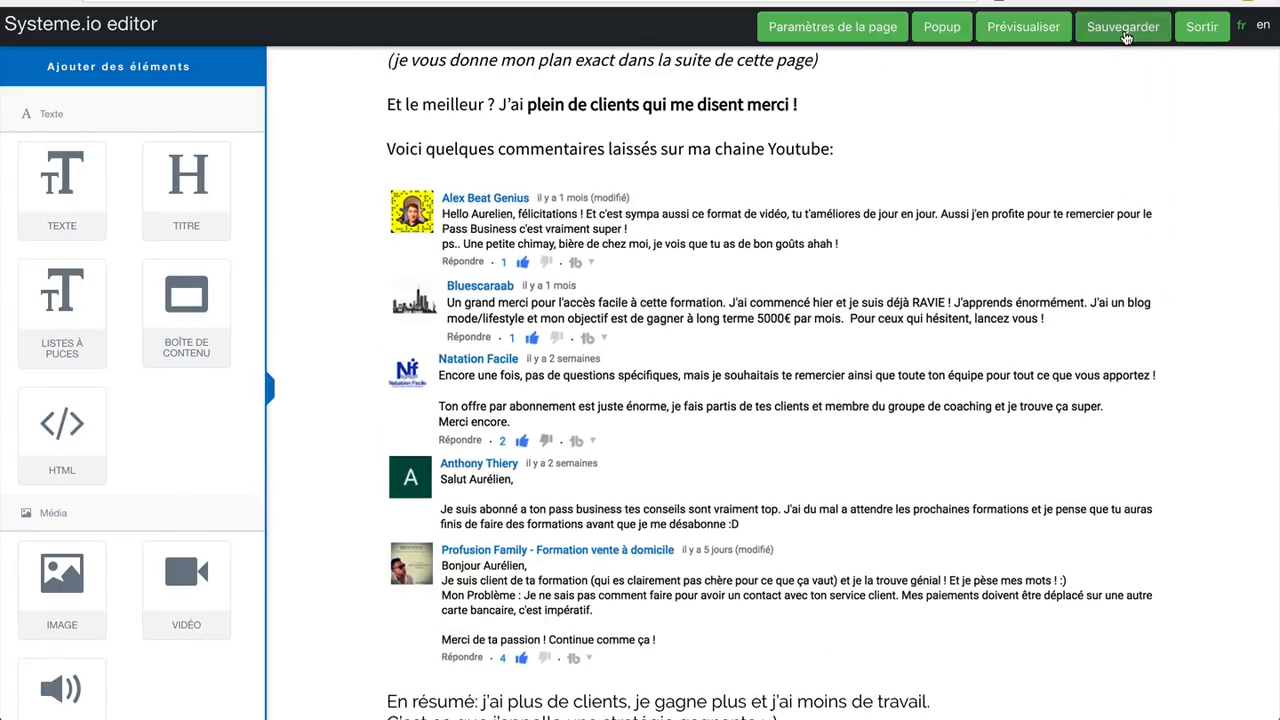
left_click(1126, 37)
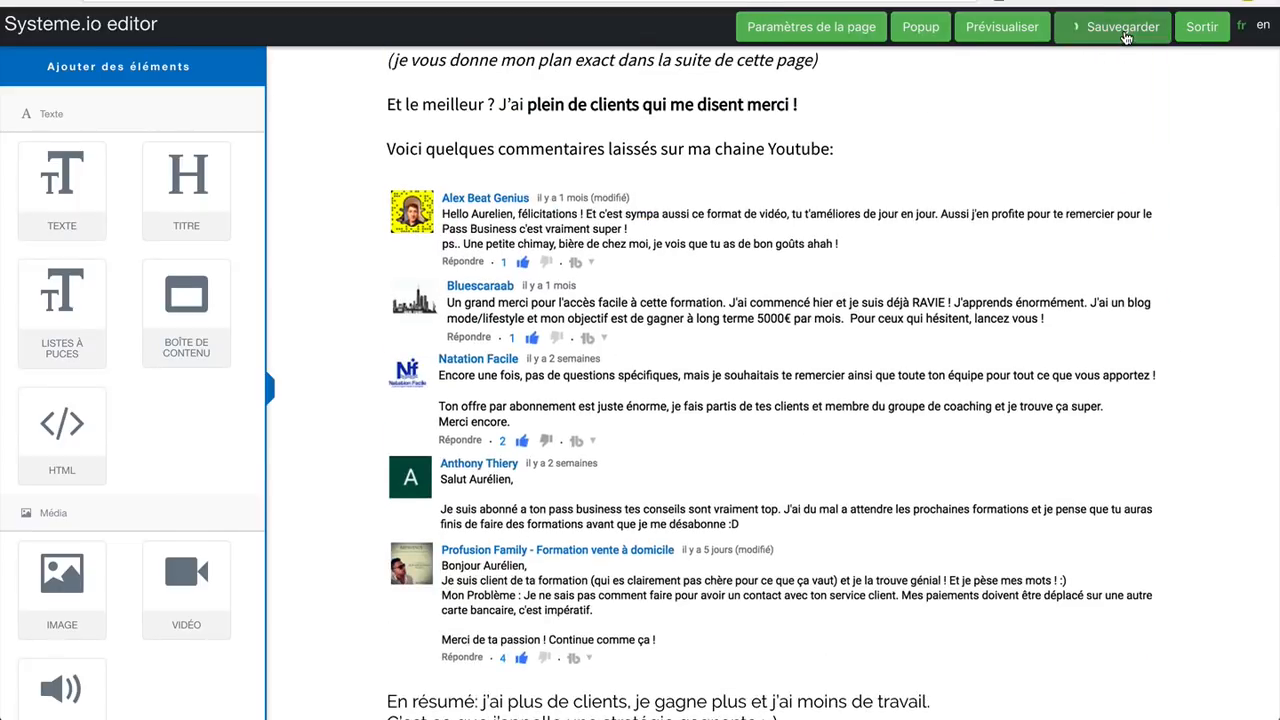
left_click(1200, 29)
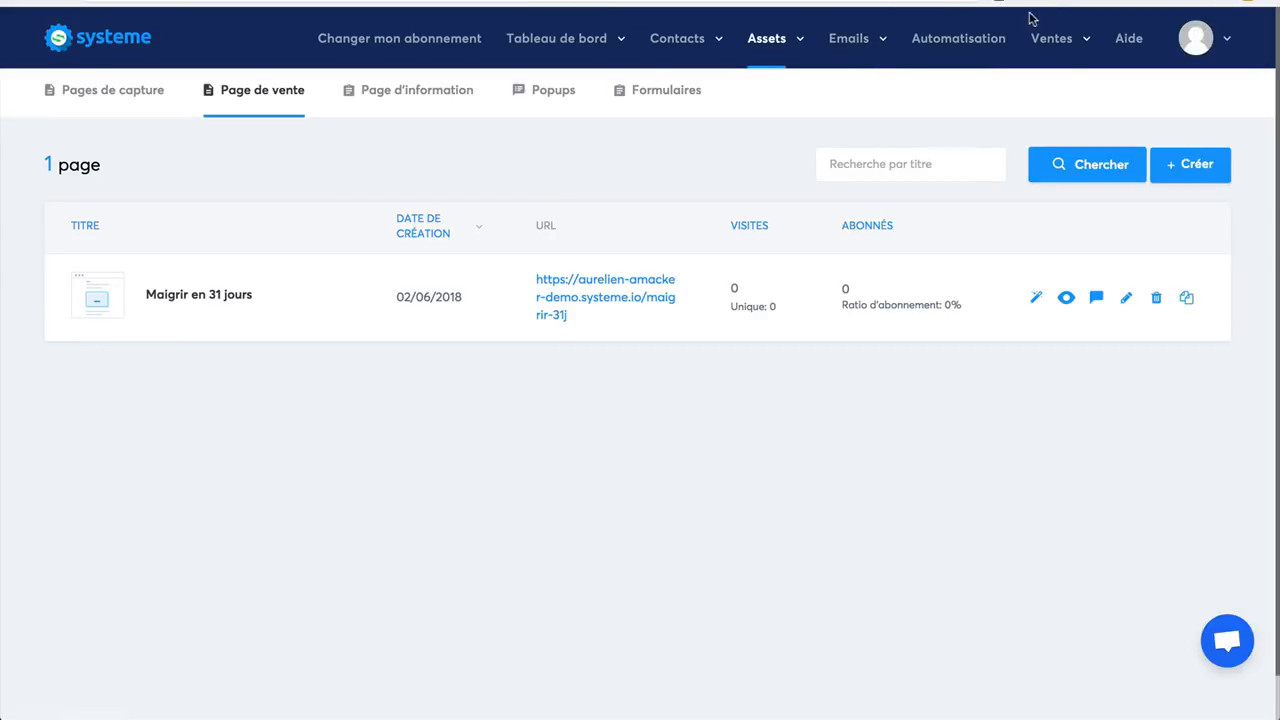
Step: Go to the payment page creation area and open the payment gateway integration settings
mouse_move(1068, 47)
left_click(996, 98)
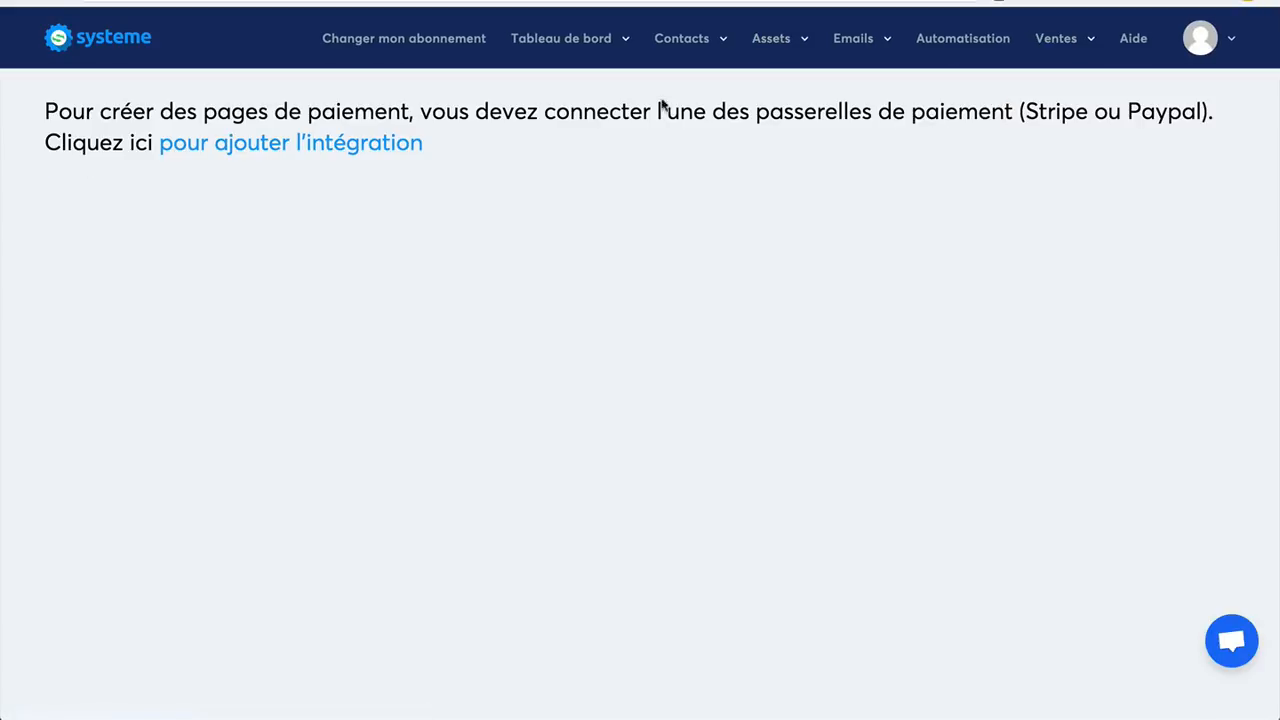
left_click(258, 142)
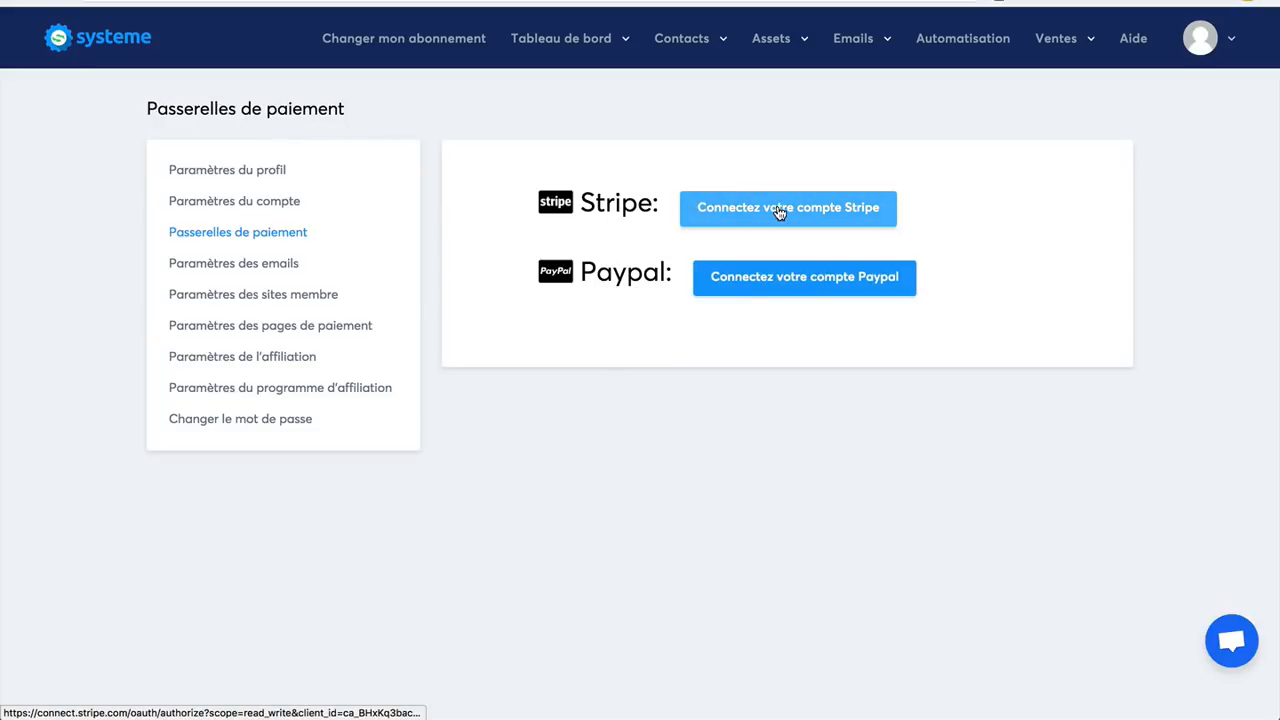
Step: Sign in to Stripe with the prefilled credentials and connect the Webmarketing Stripe account to Systeme.io
left_click(779, 210)
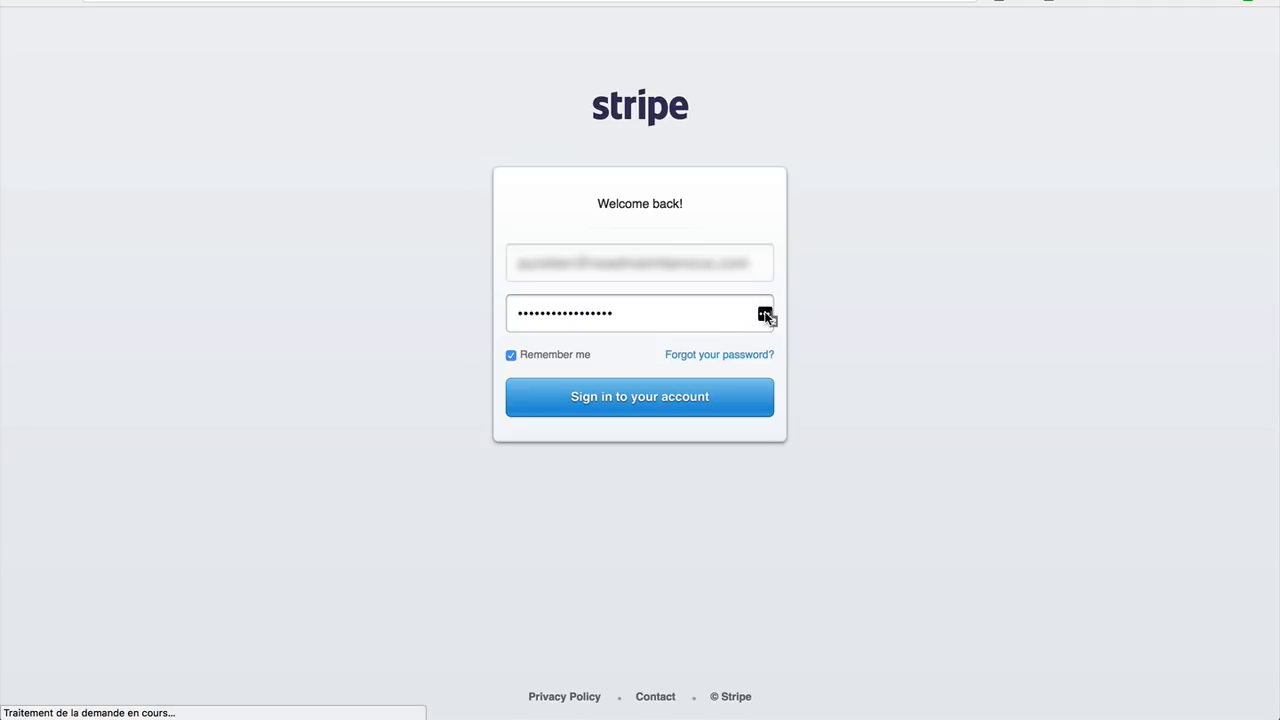
left_click(651, 400)
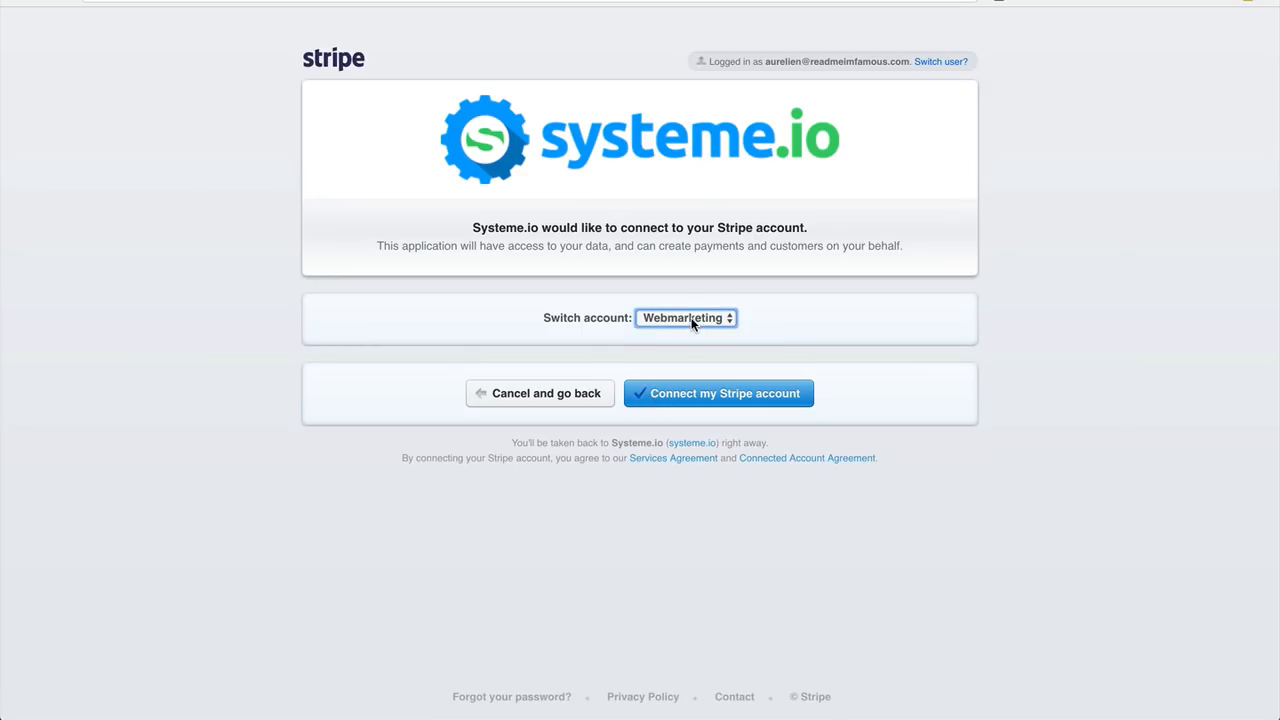
left_click(694, 400)
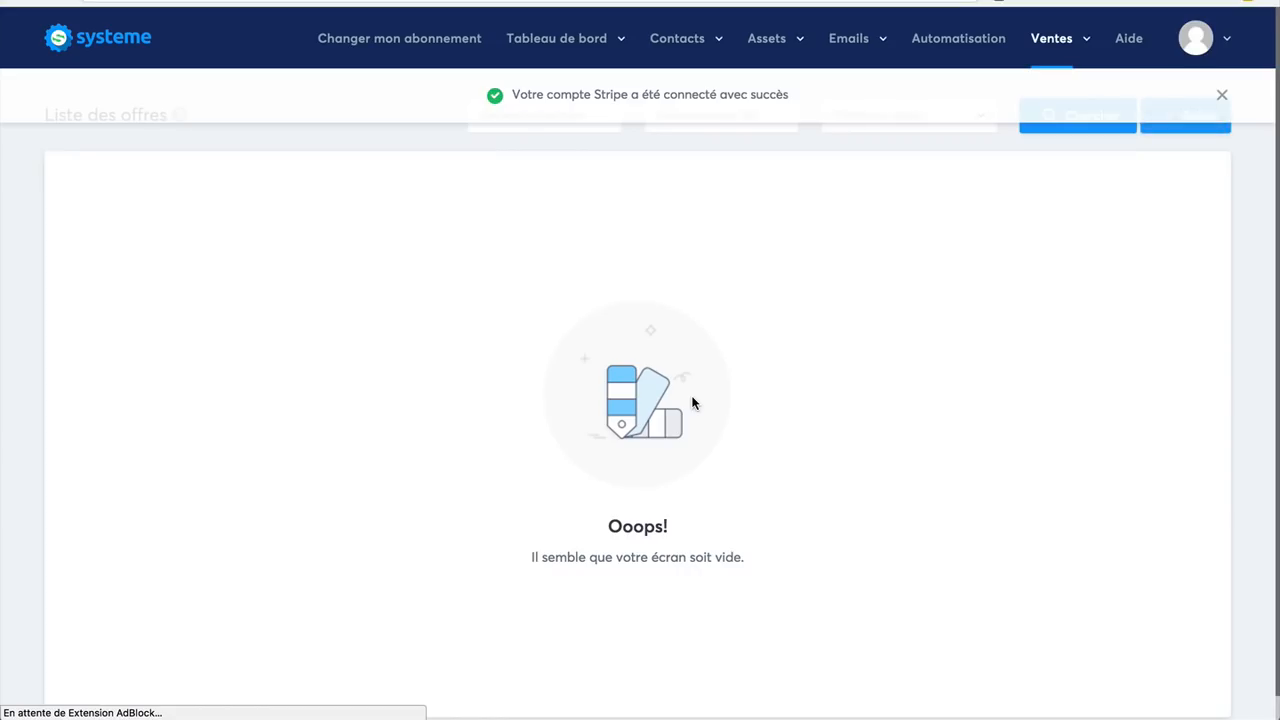
left_click(1221, 96)
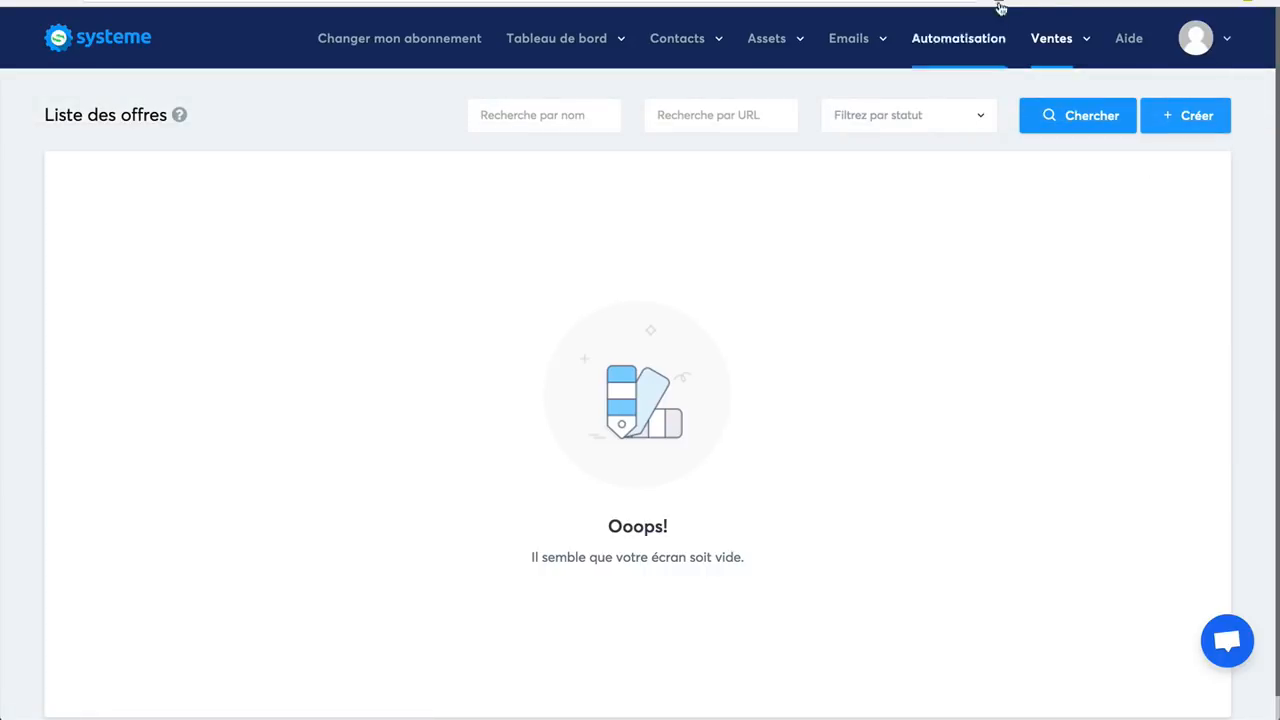
Step: Start a new offer named "Maigrir en 31 jours" and allow credit card payments
left_click(1196, 117)
type("Maigri")
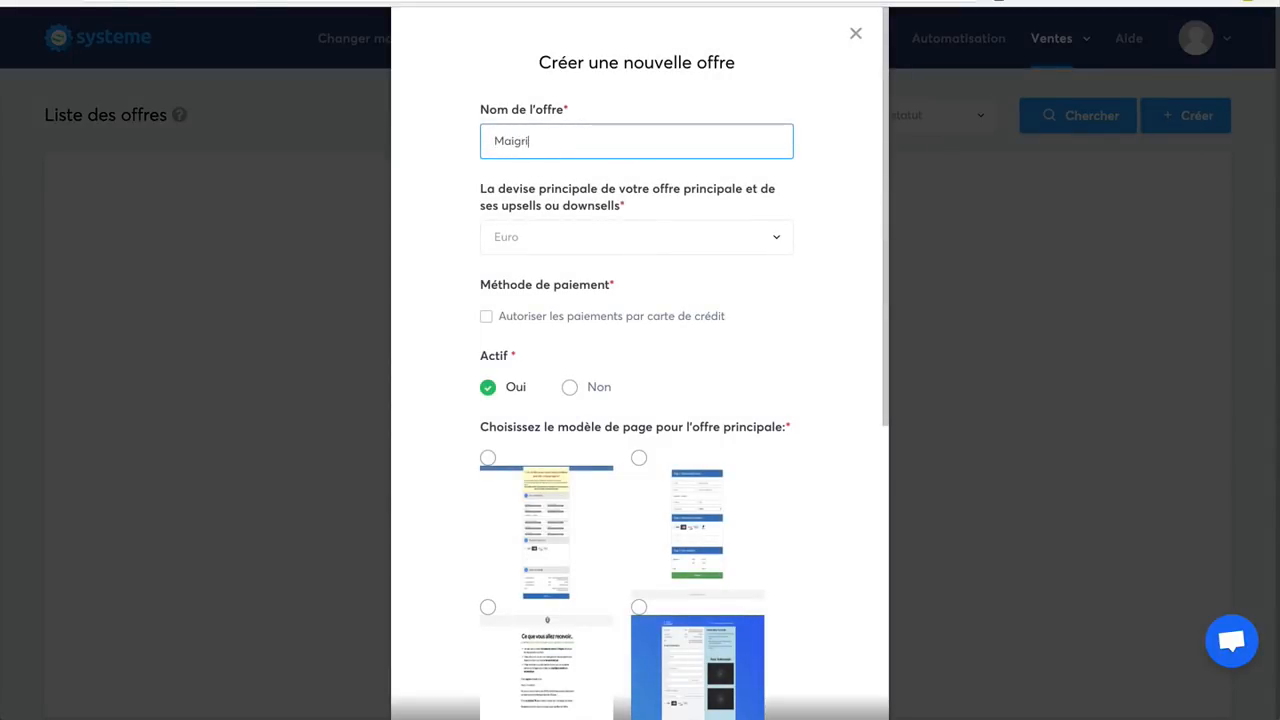
type("r en 31 jours")
left_click(486, 317)
Step: Choose the "Ce que vous allez recevoir" page template for the main offer and save the offer
scroll(727, 362, "down", 1)
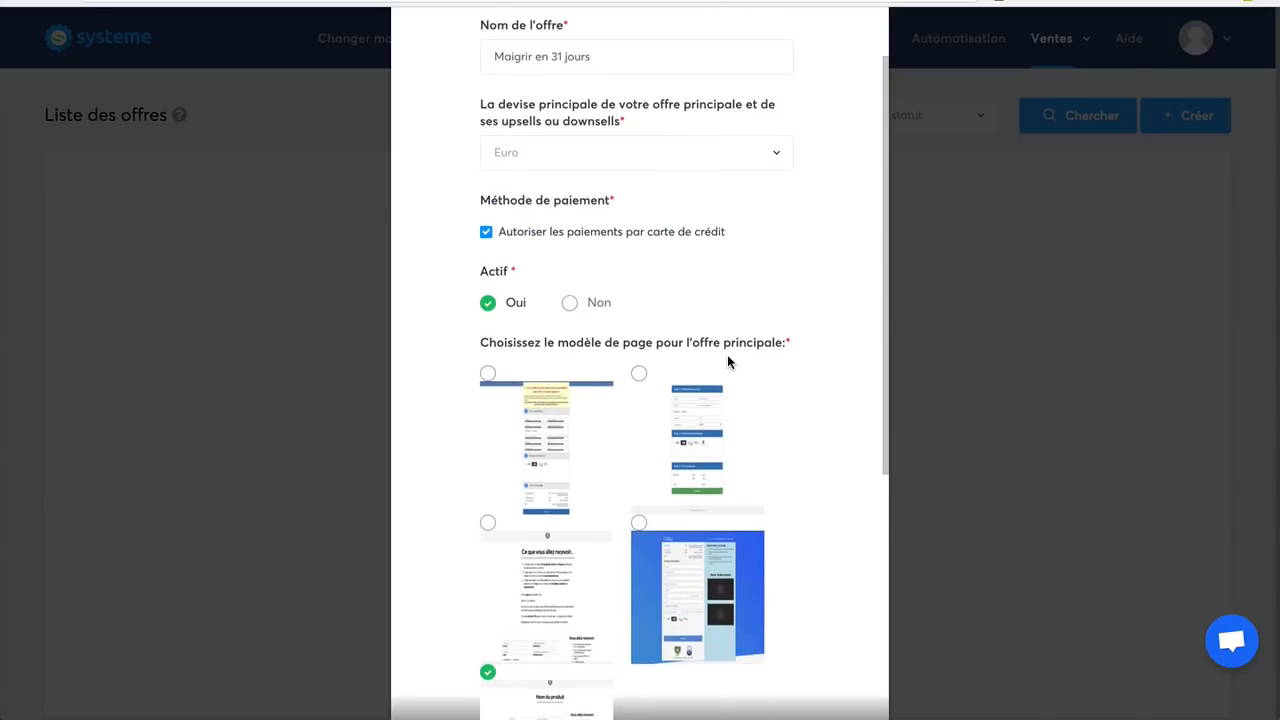
scroll(727, 362, "down", 2)
scroll(727, 362, "up", 1)
scroll(727, 362, "down", 1)
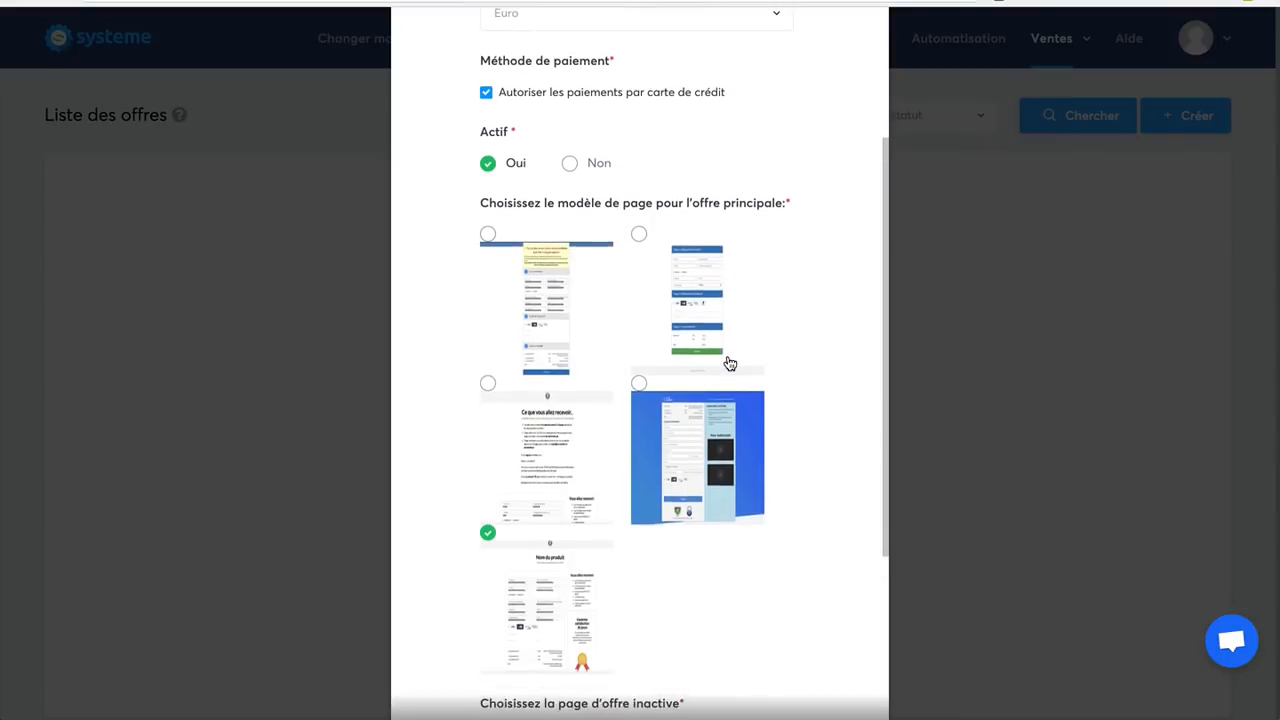
scroll(727, 362, "up", 2)
scroll(825, 340, "down", 3)
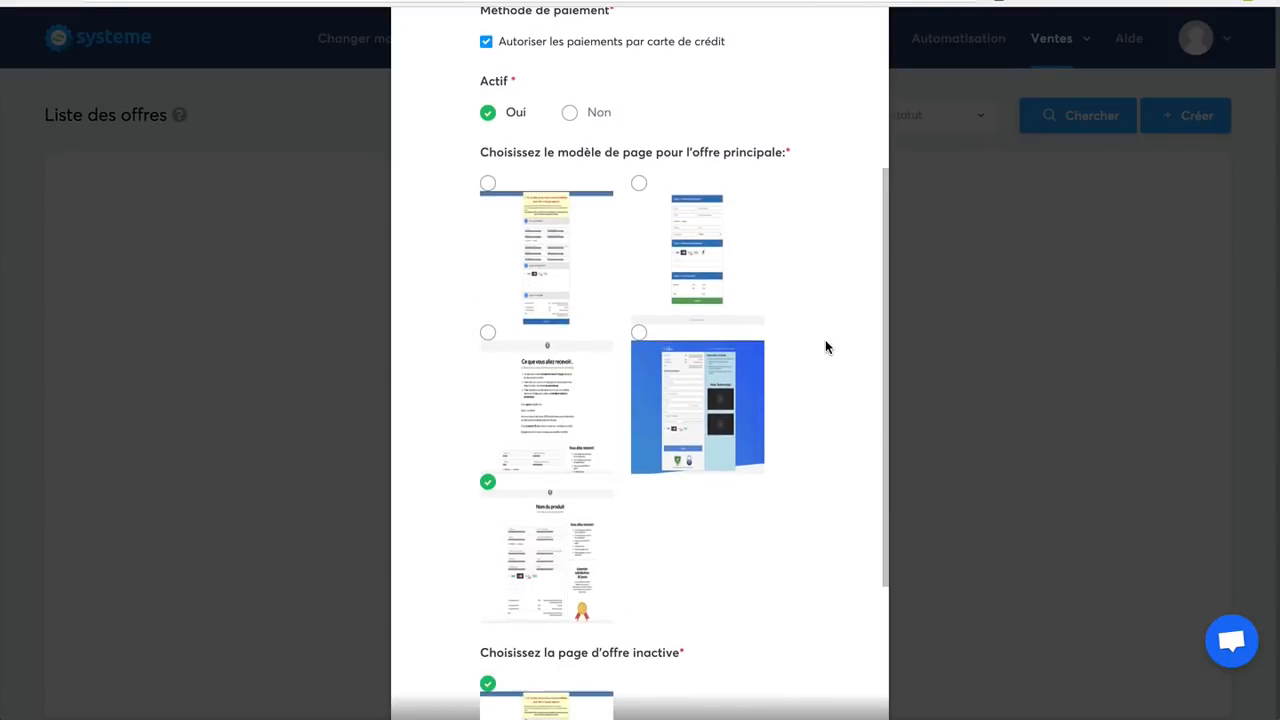
scroll(825, 347, "down", 1)
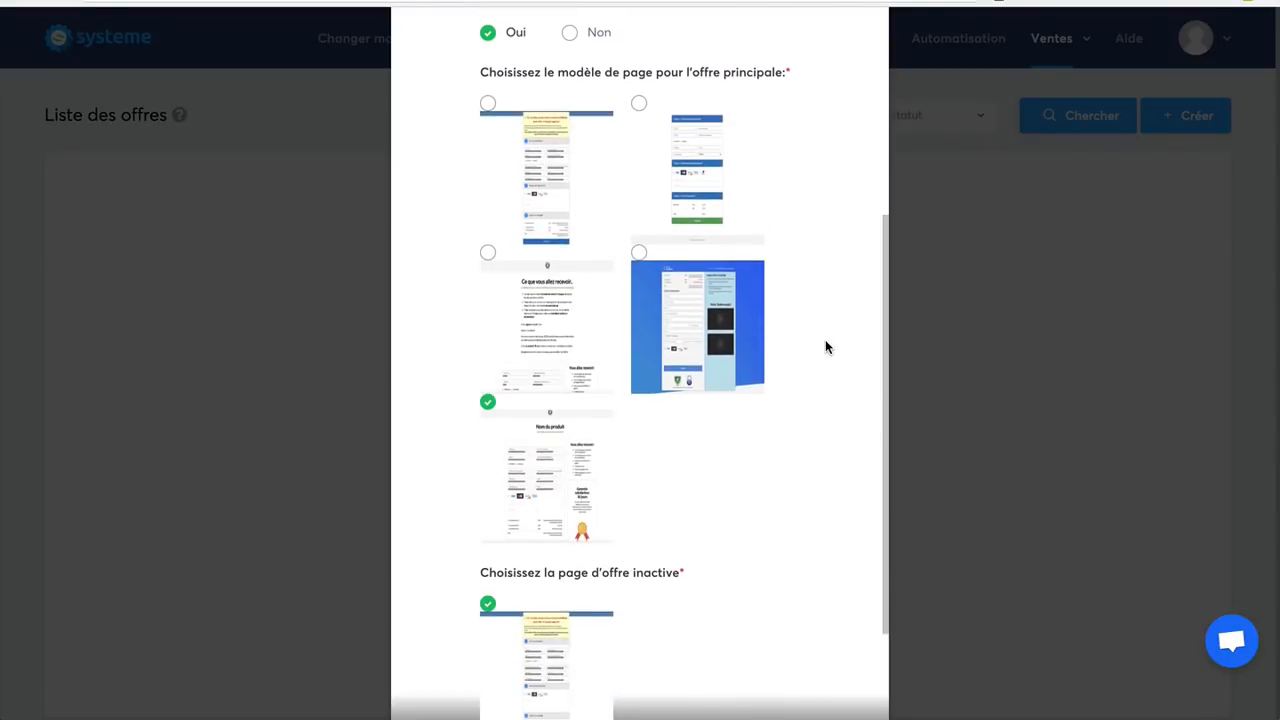
scroll(825, 347, "up", 1)
scroll(825, 347, "down", 2)
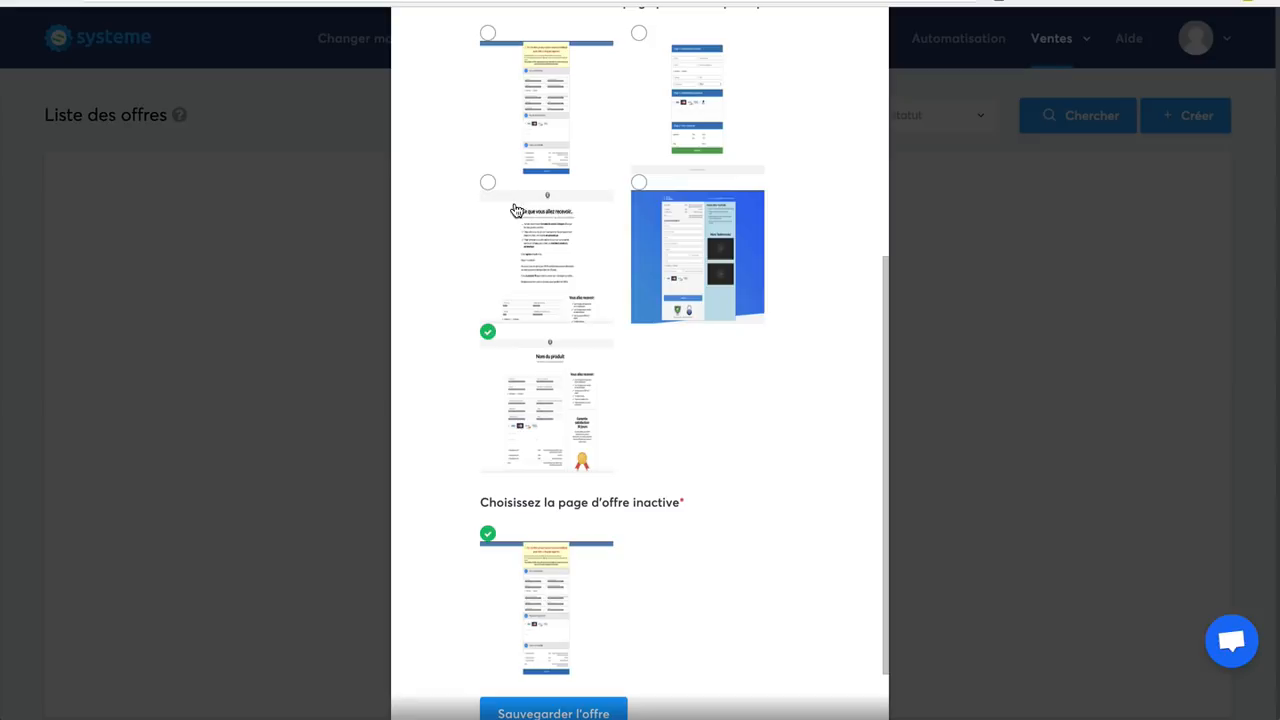
left_click(487, 187)
scroll(837, 506, "down", 1)
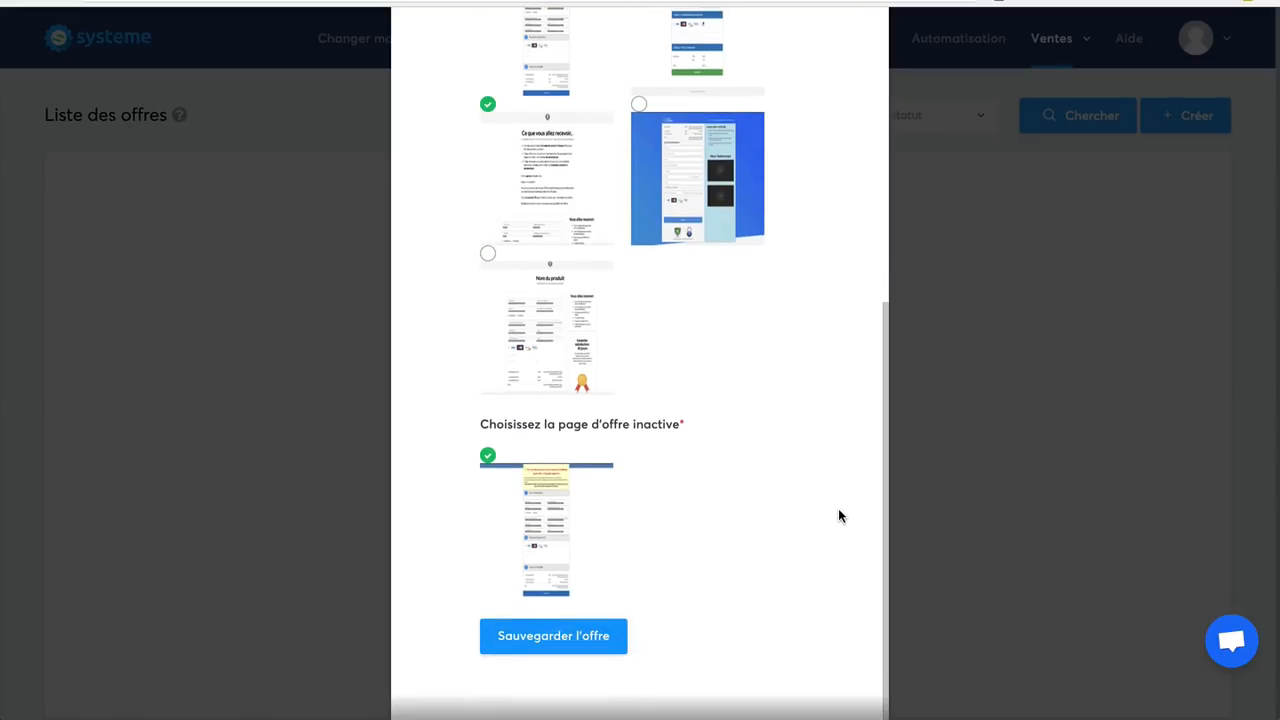
left_click(545, 632)
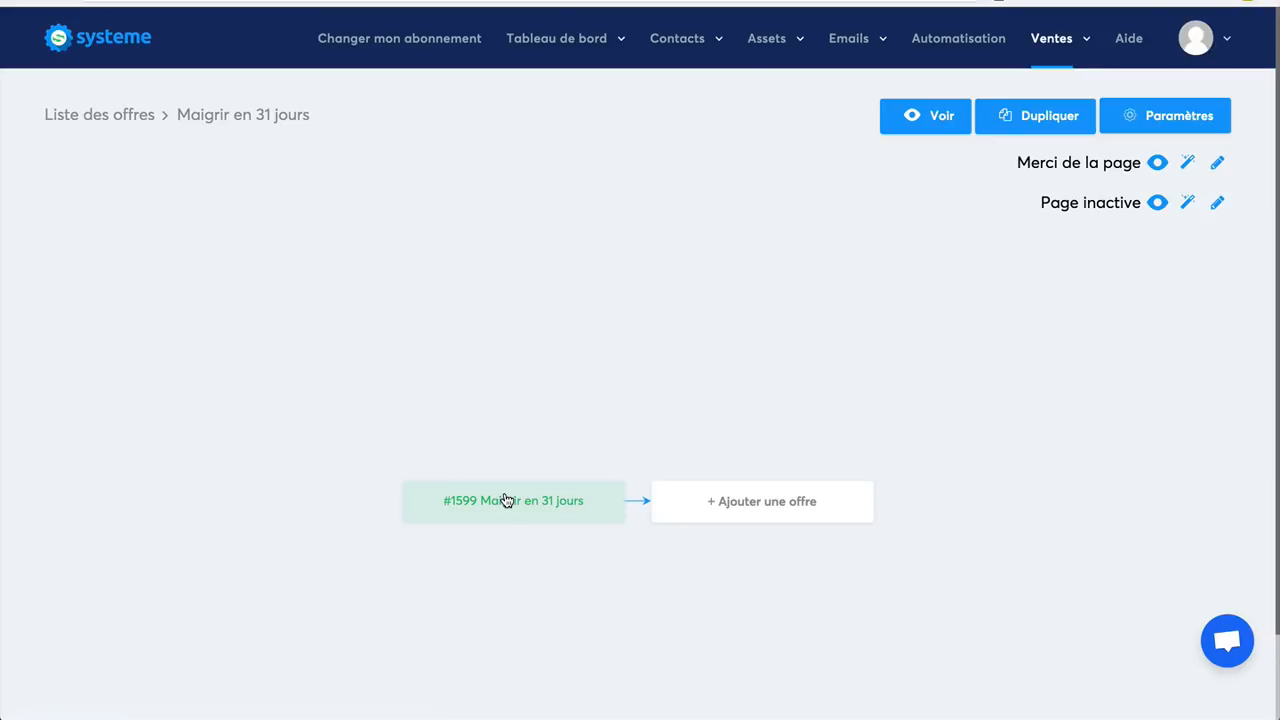
Step: Open the main offer "Maigrir en 31 jours" and examine its affiliate commission and offer path settings
left_click(507, 500)
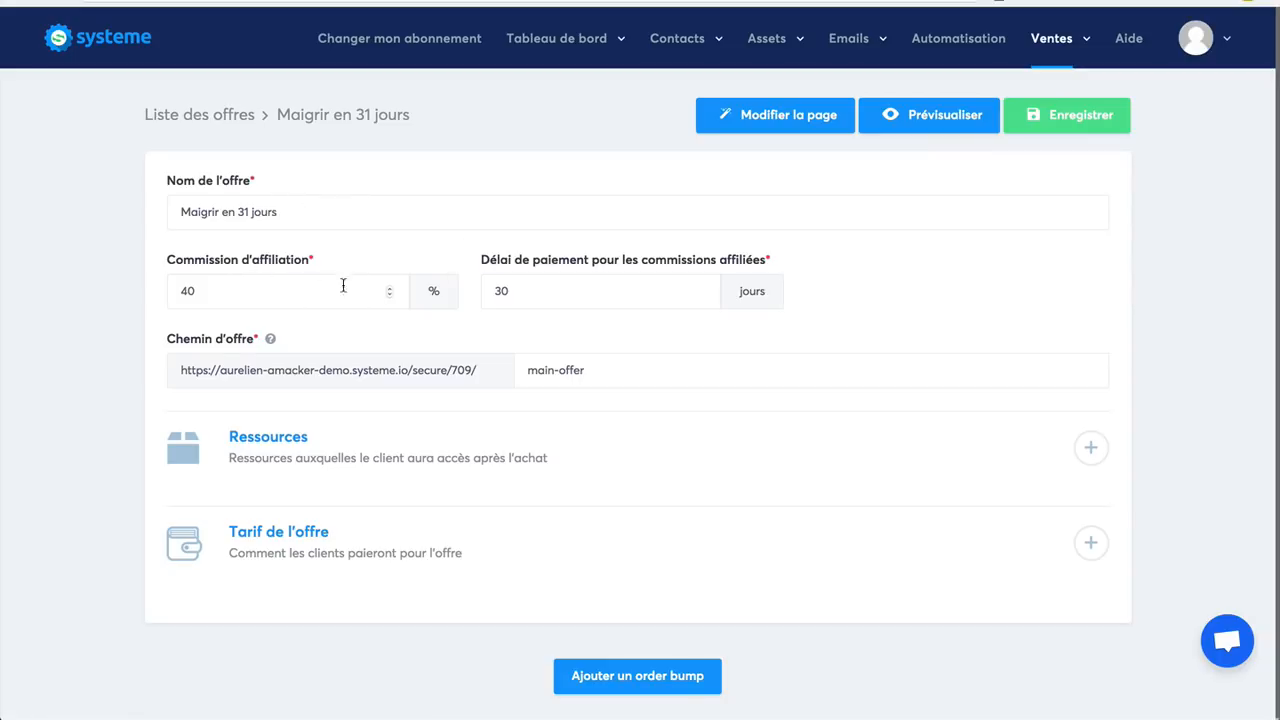
left_click(189, 289)
left_click_drag(189, 289, 156, 289)
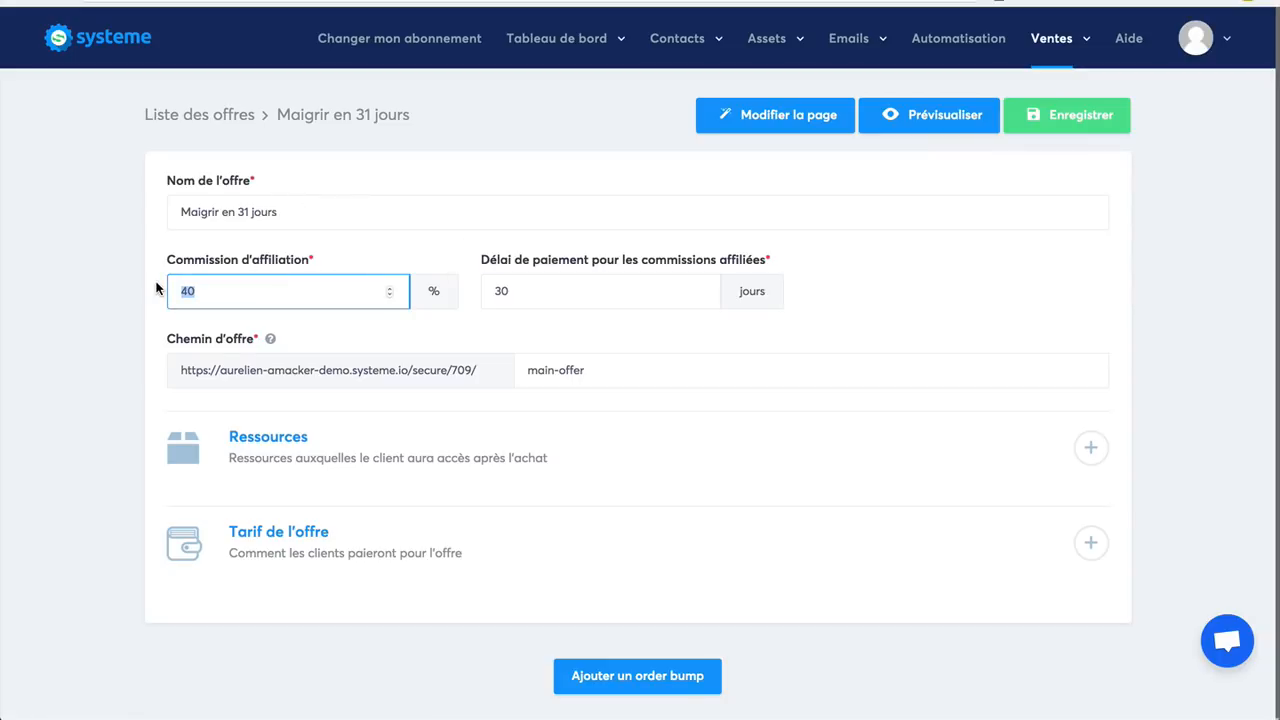
left_click(1142, 301)
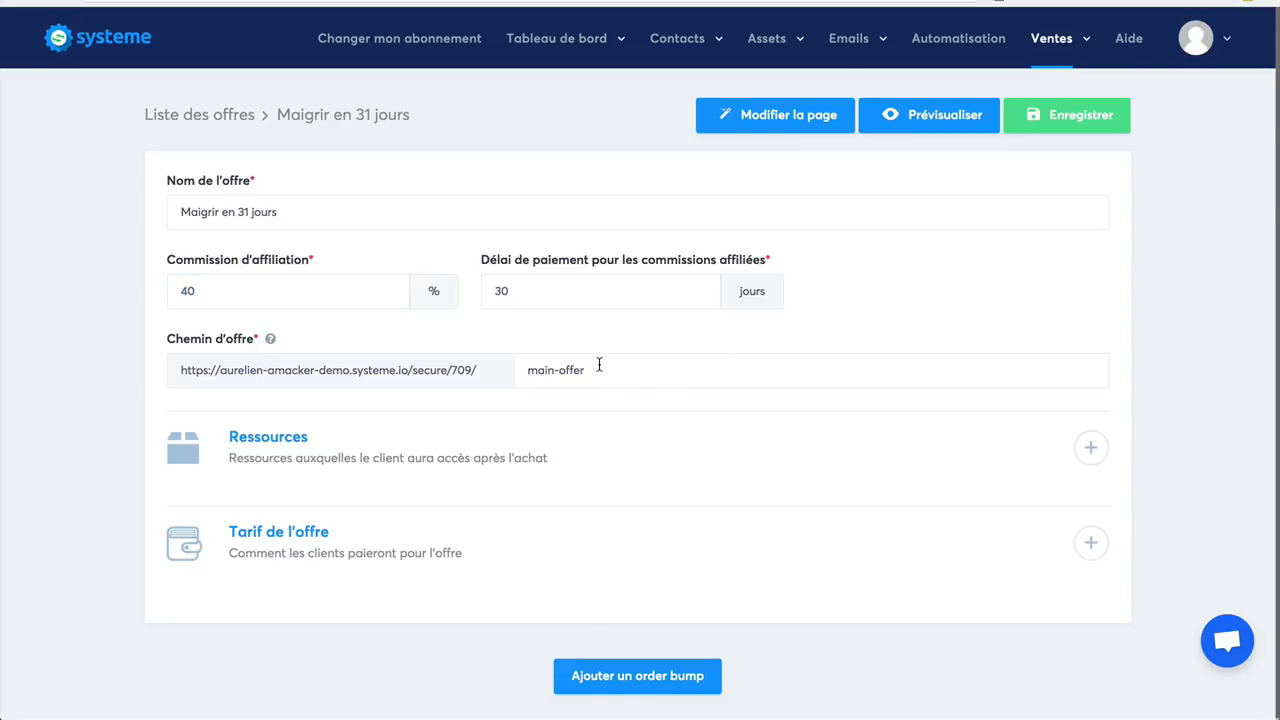
left_click_drag(599, 366, 505, 370)
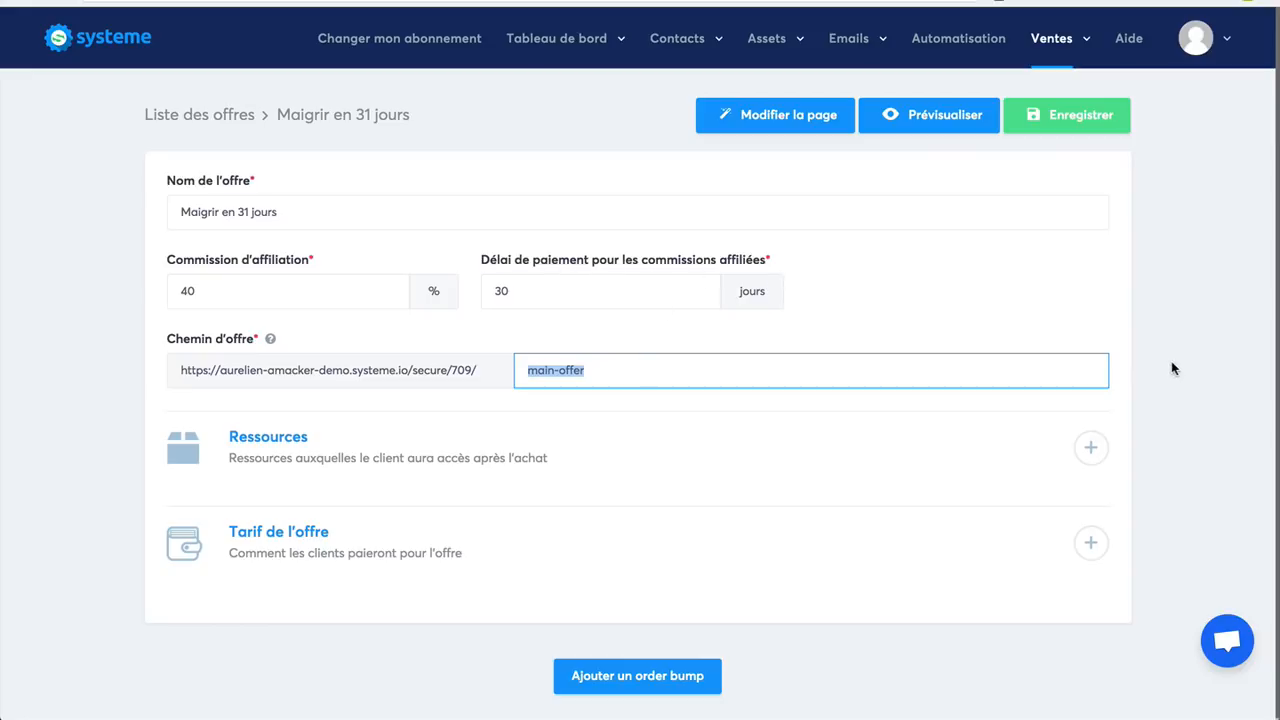
scroll(1174, 374, "down", 1)
scroll(1174, 375, "up", 1)
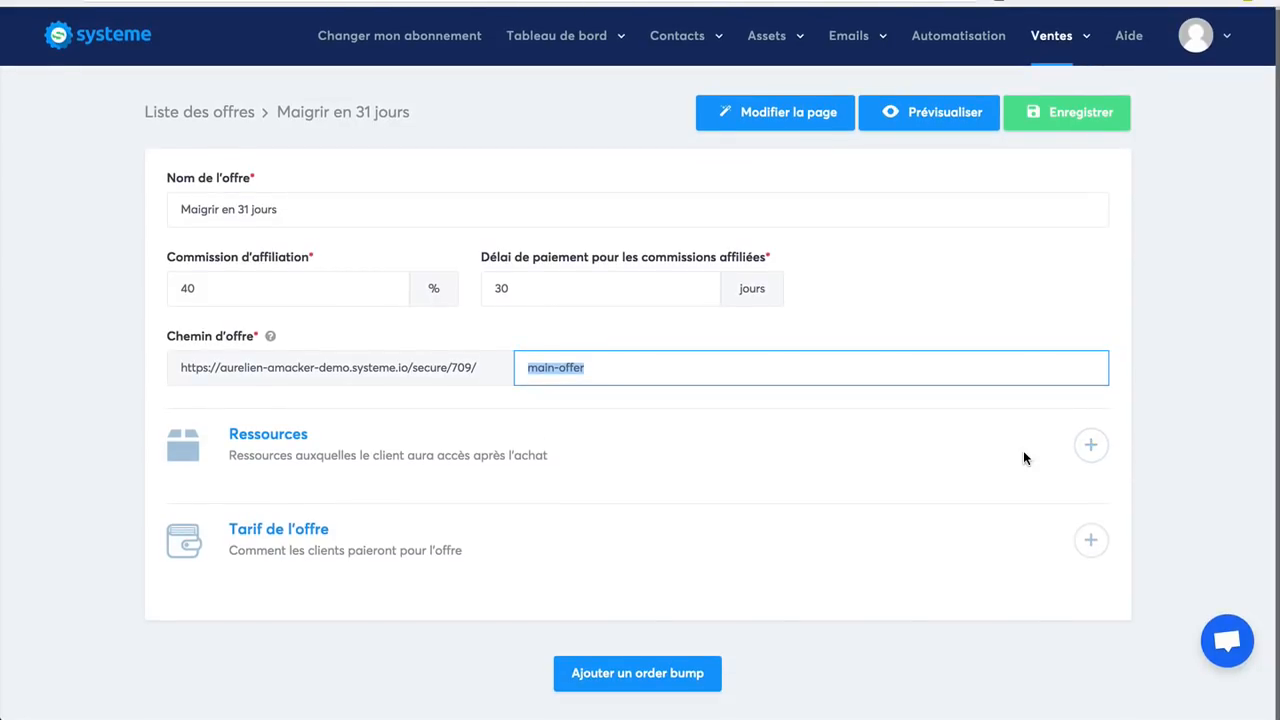
Step: Add a Formation resource to the offer, choosing the course "Maigrir en 31 jours" with "Accès total"
left_click(1090, 447)
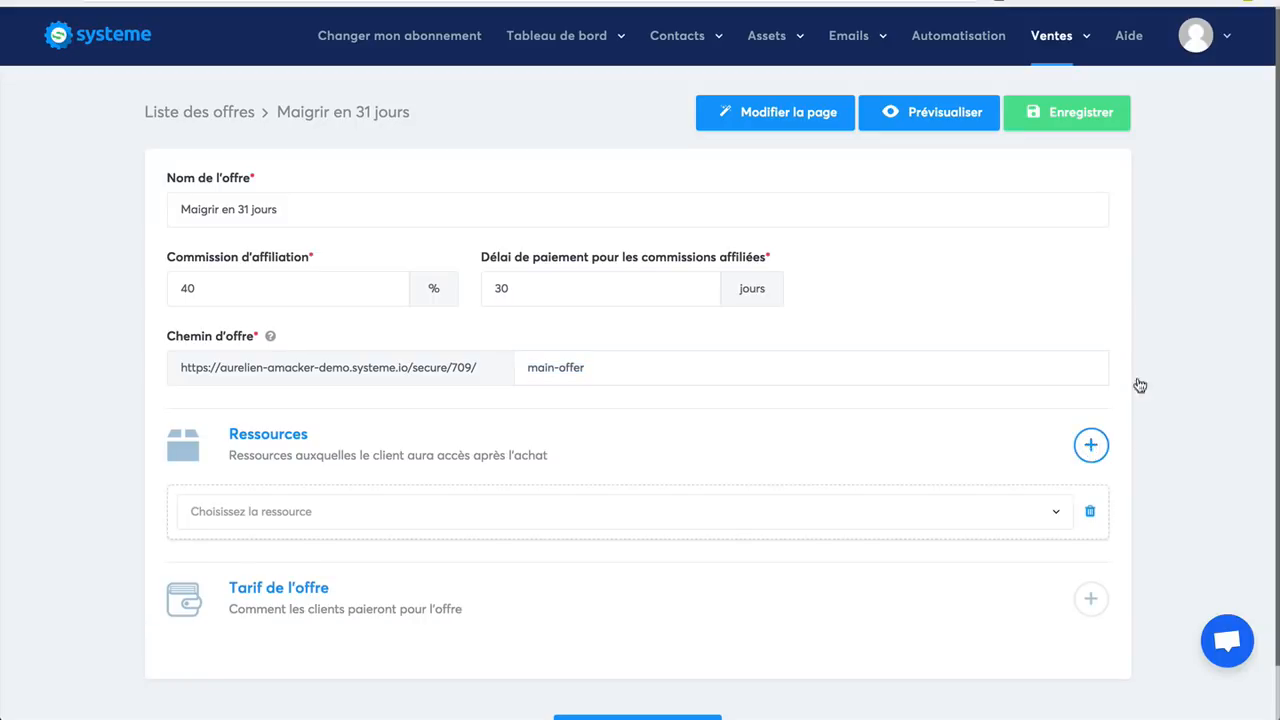
scroll(1209, 408, "down", 1)
left_click(1028, 456)
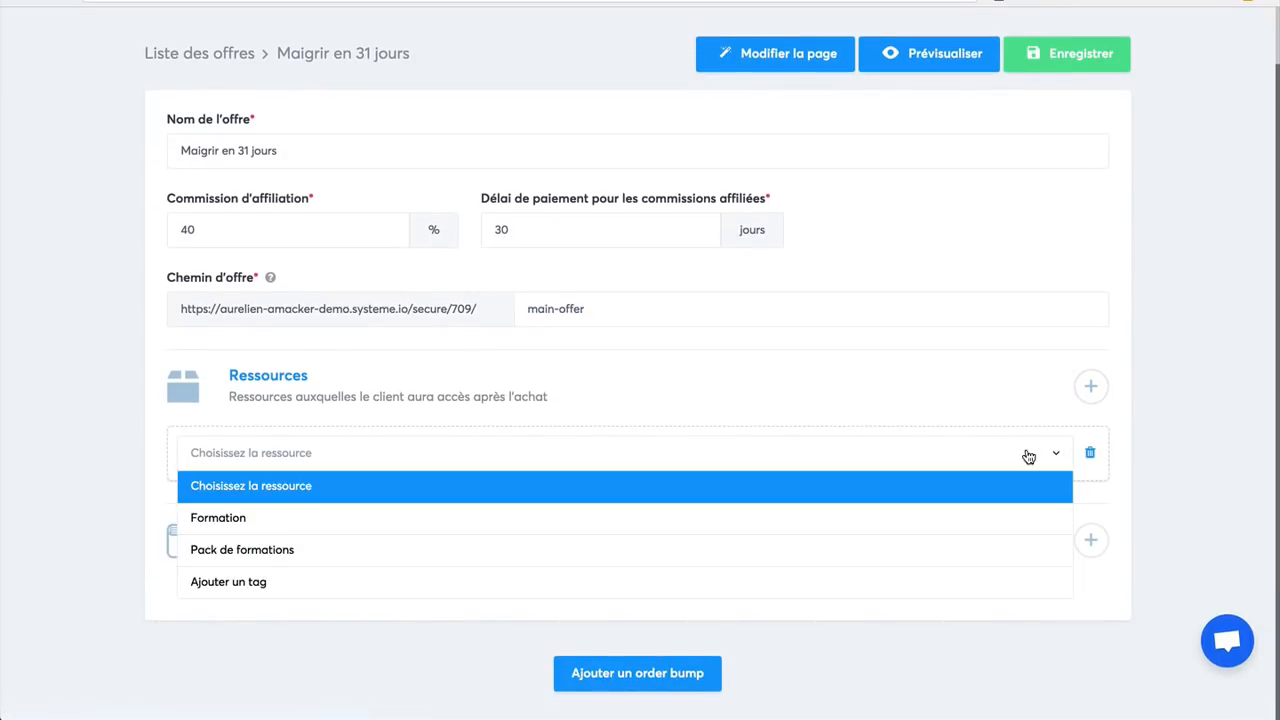
left_click(812, 533)
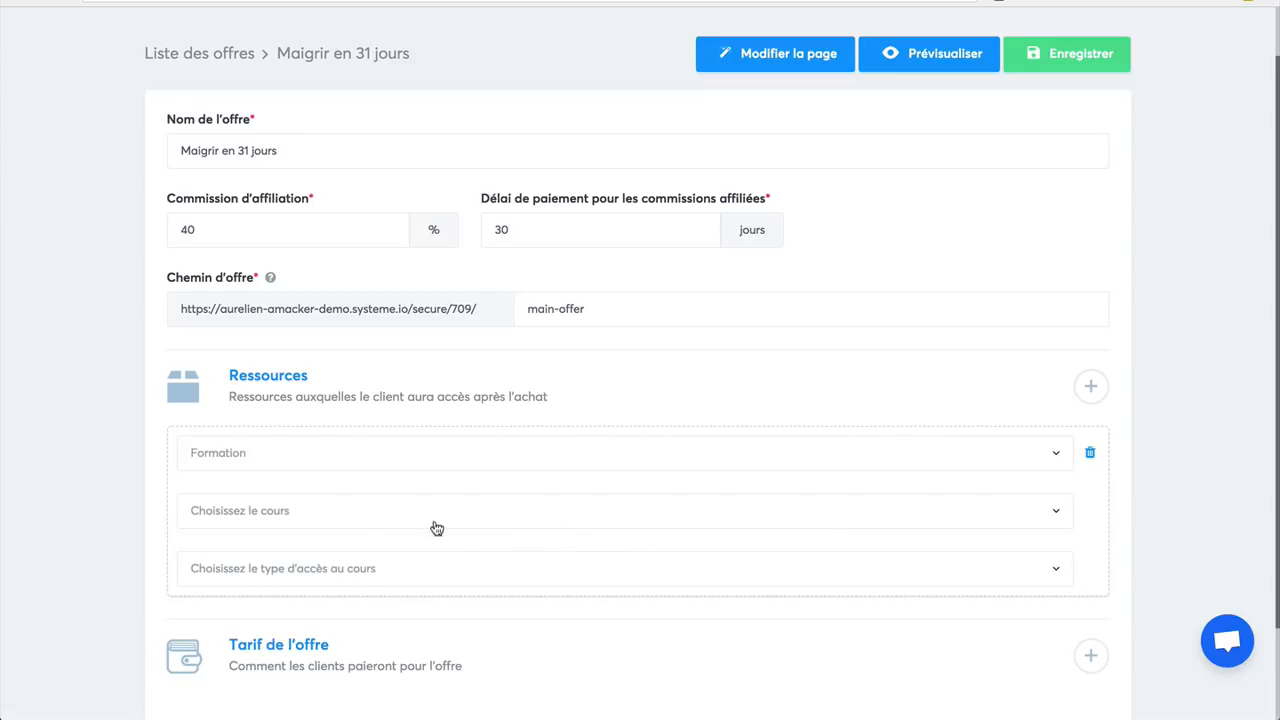
left_click(388, 517)
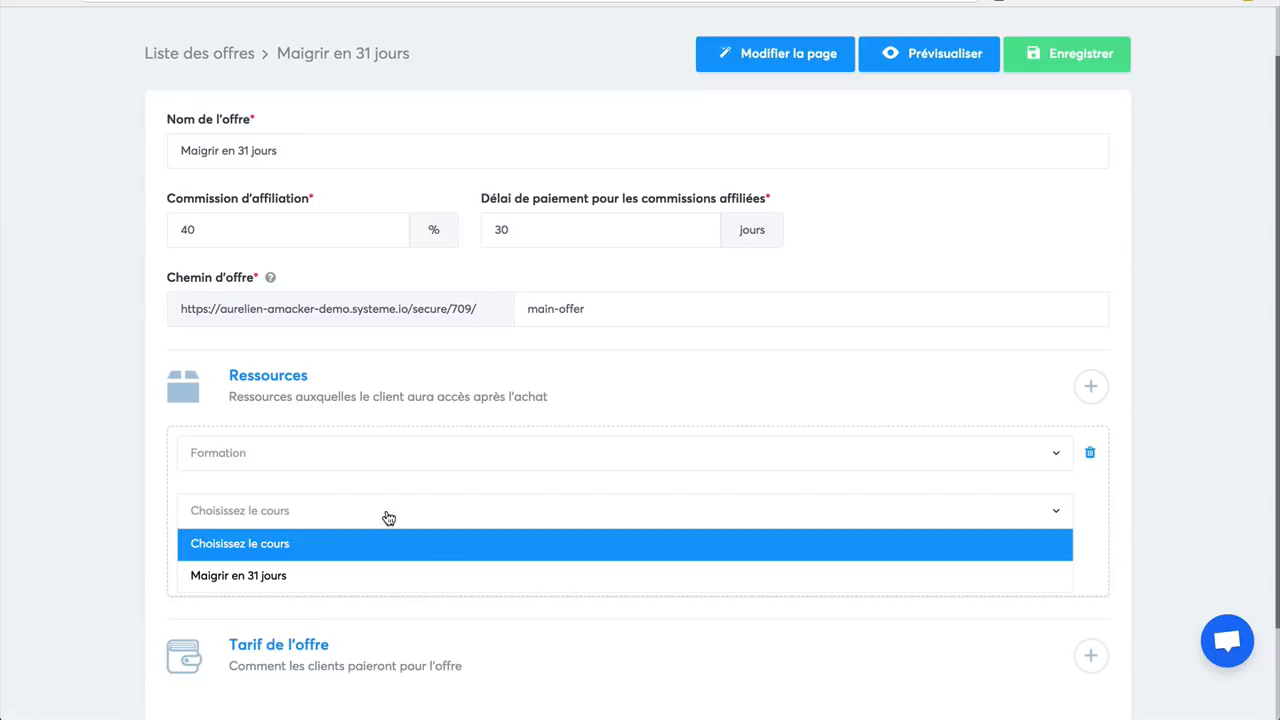
left_click(342, 571)
left_click(400, 572)
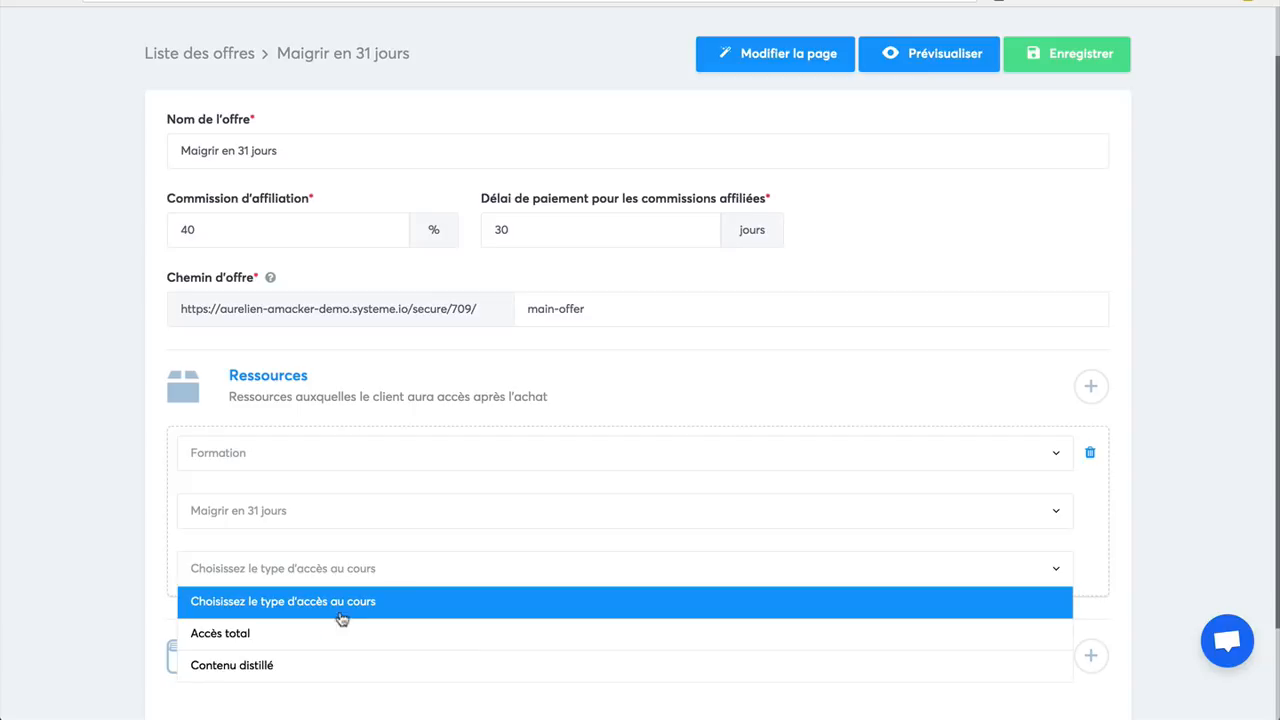
left_click(283, 636)
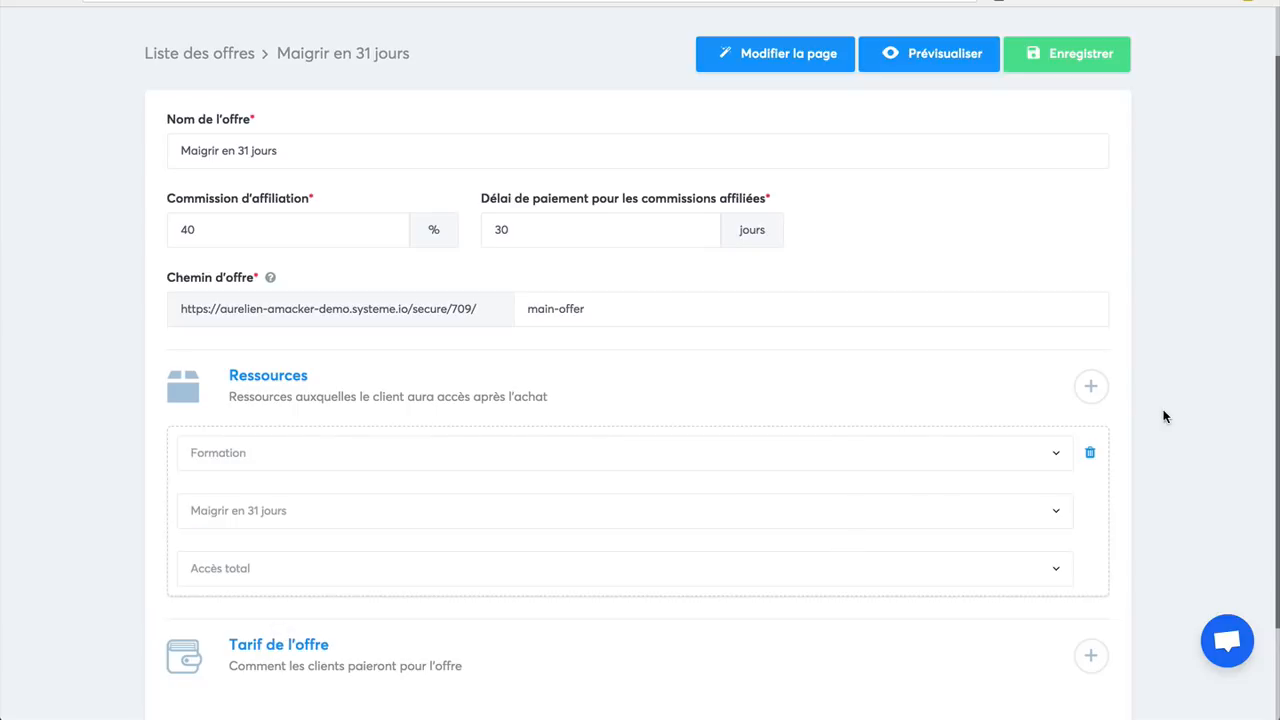
Step: Create a new "Paiement unique" offer price, entering "Maigrir en 31 jours" as its offer name, product name and transaction description
scroll(1176, 445, "down", 2)
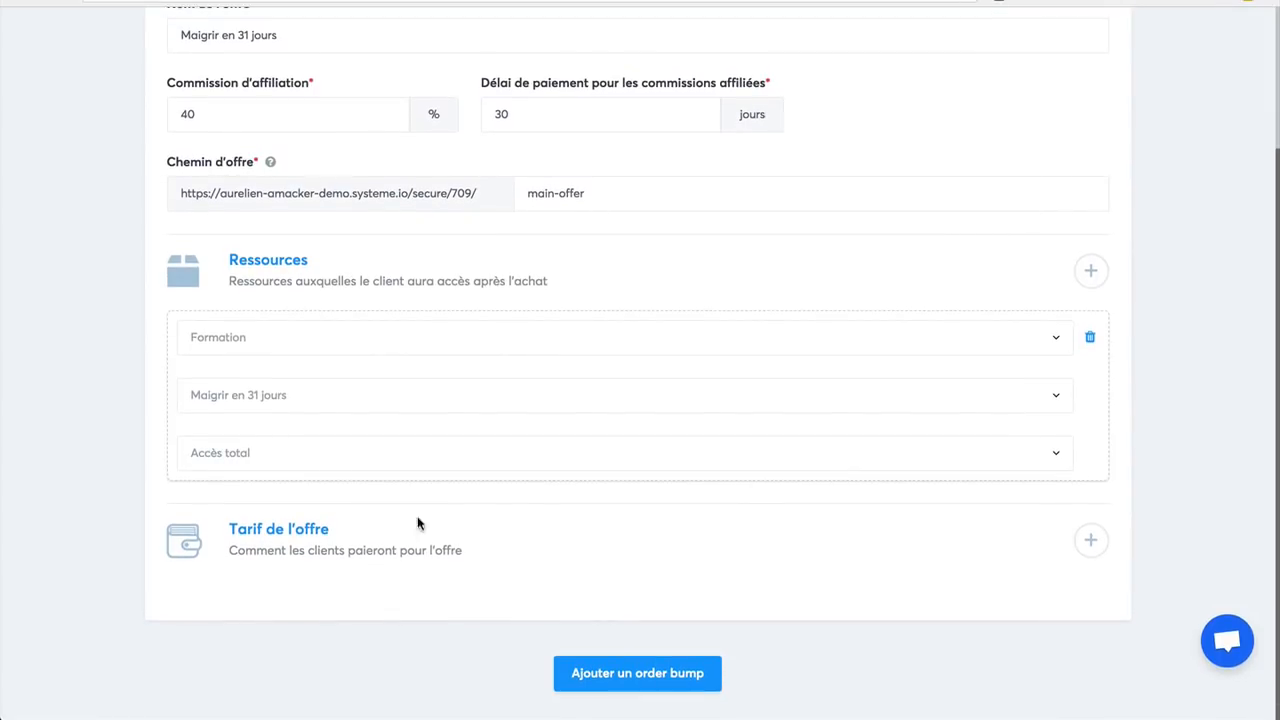
left_click(1091, 542)
left_click(452, 317)
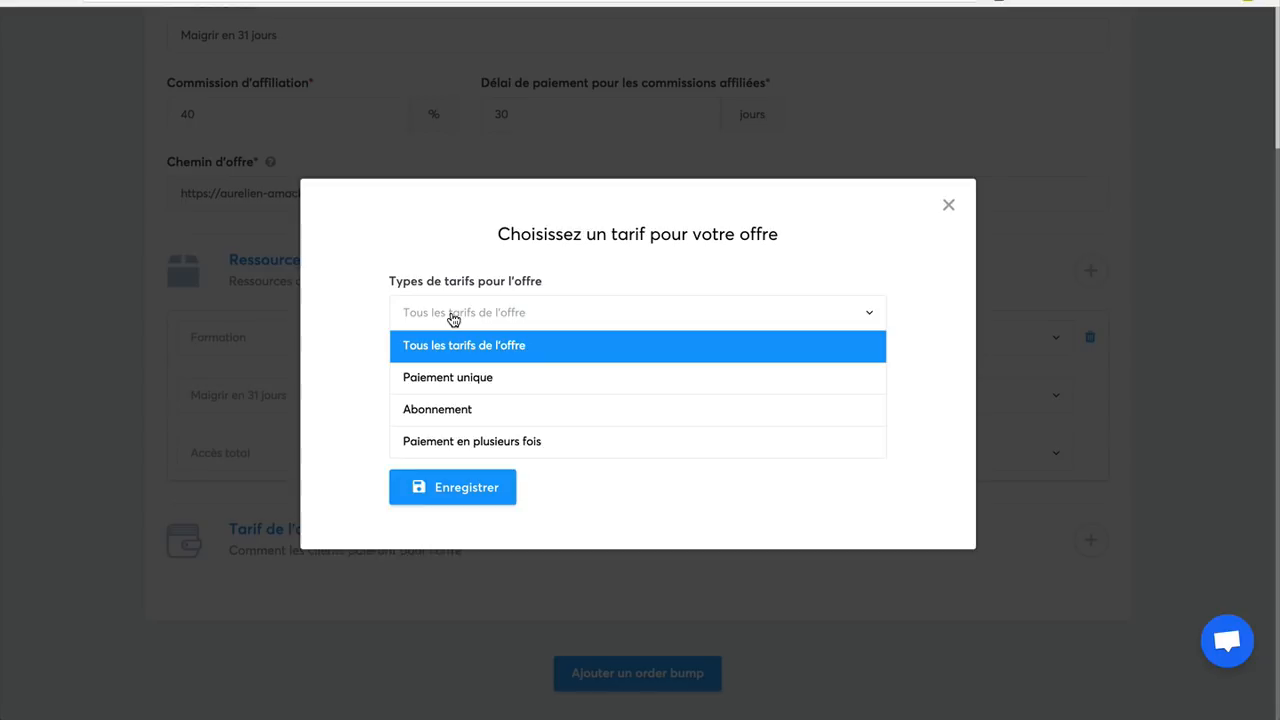
left_click(440, 336)
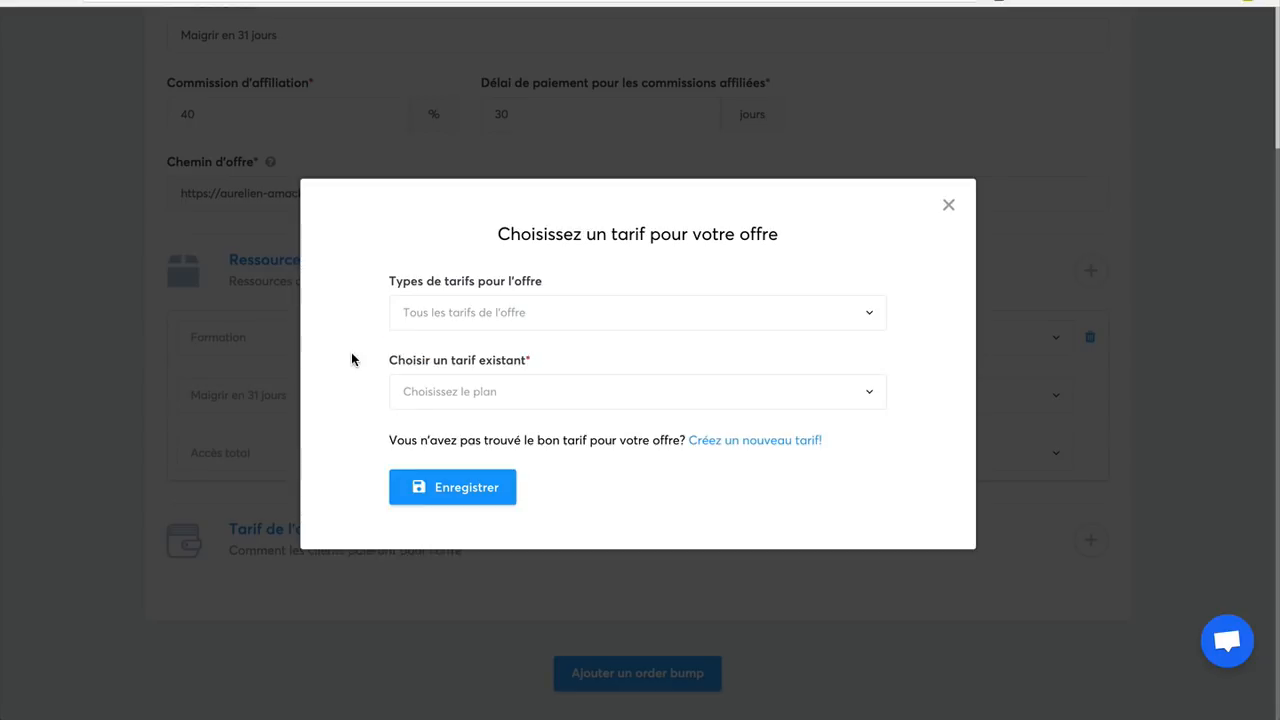
left_click(752, 443)
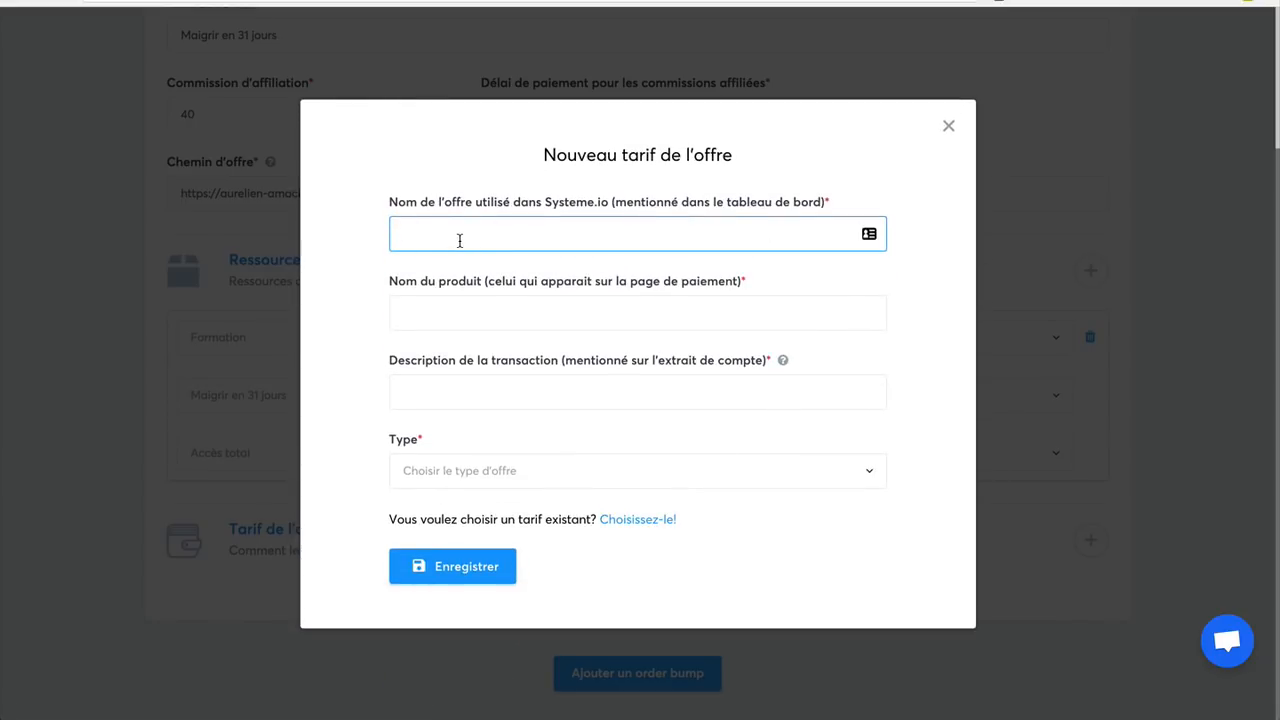
type("Maigrir en 31 jours")
left_click_drag(526, 234, 348, 238)
key("ctrl+c")
left_click(443, 308)
key("ctrl+v")
left_click(438, 399)
key("ctrl+v")
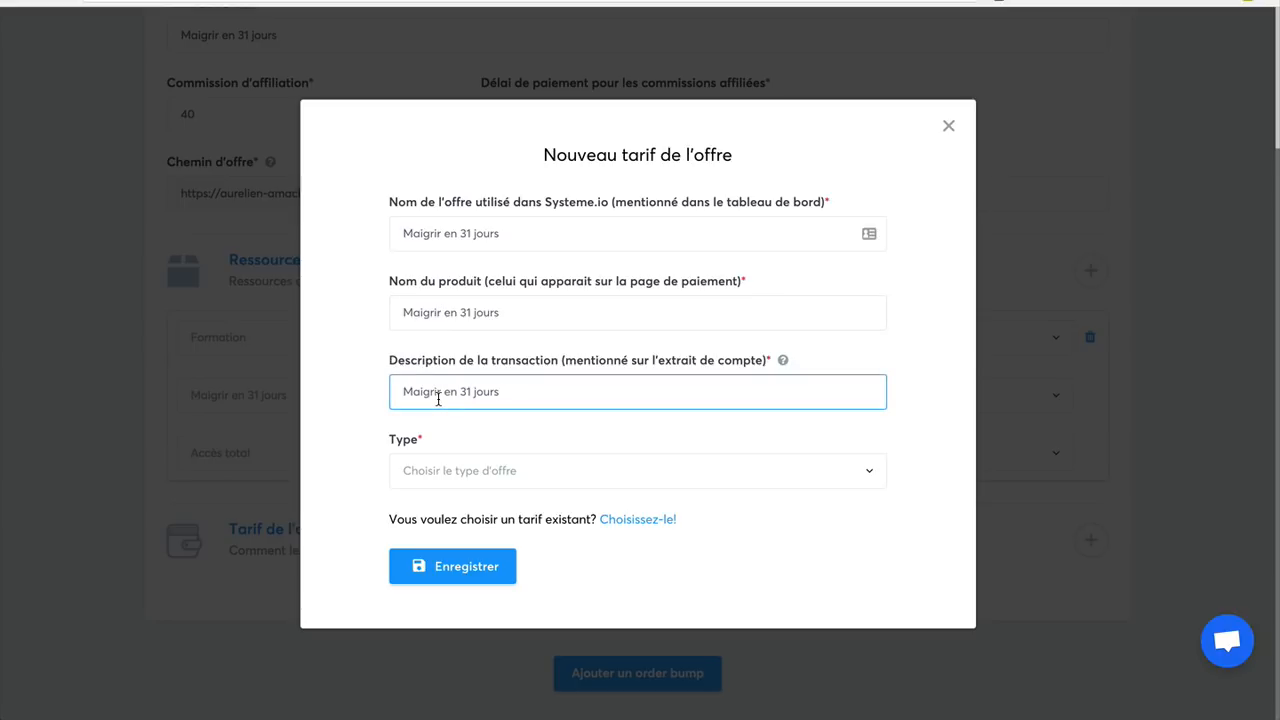
left_click(451, 470)
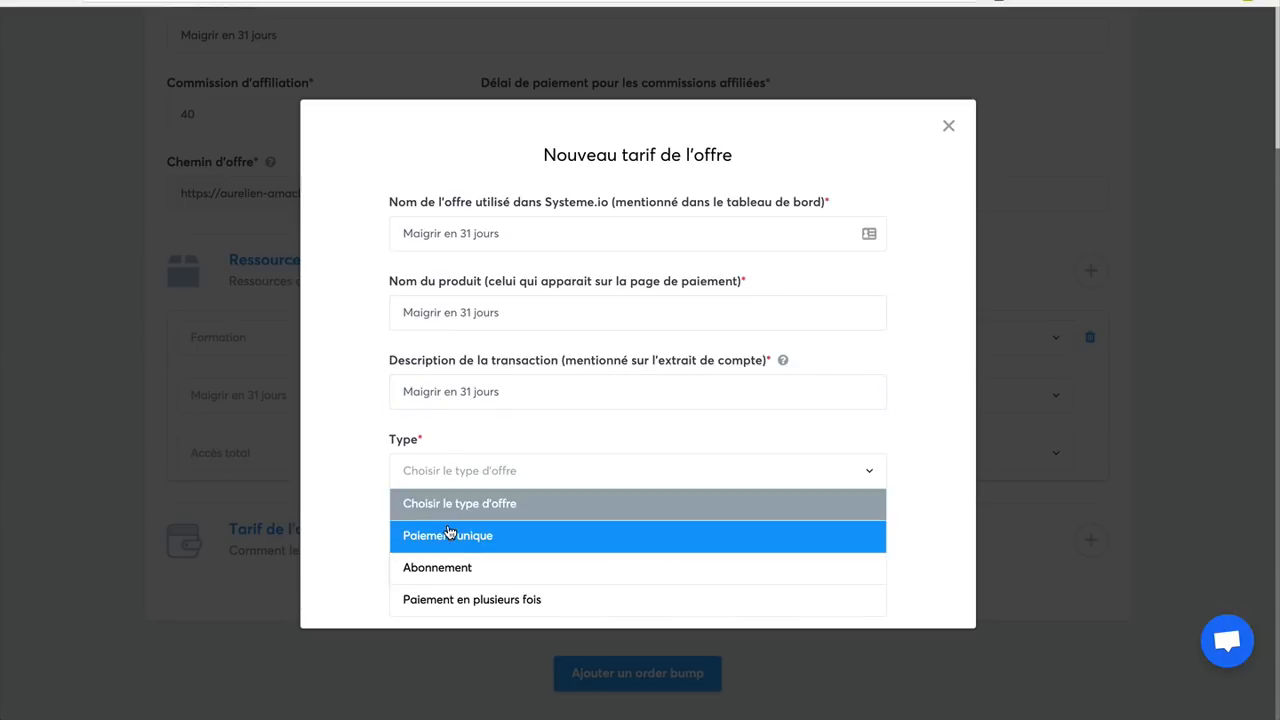
left_click(450, 535)
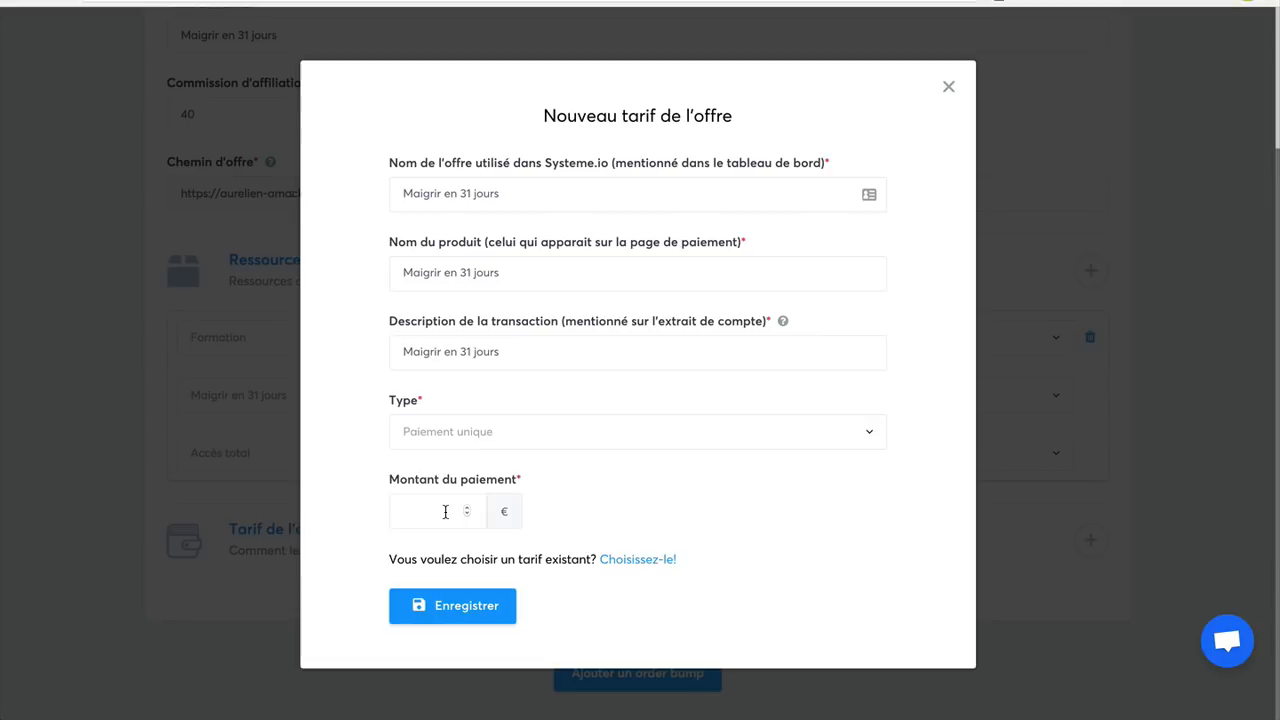
Step: Switch to the calculator and divide 97 by 1.2 to work out the price before tax
left_click(445, 512)
key("super+space")
type("calc")
key("Return")
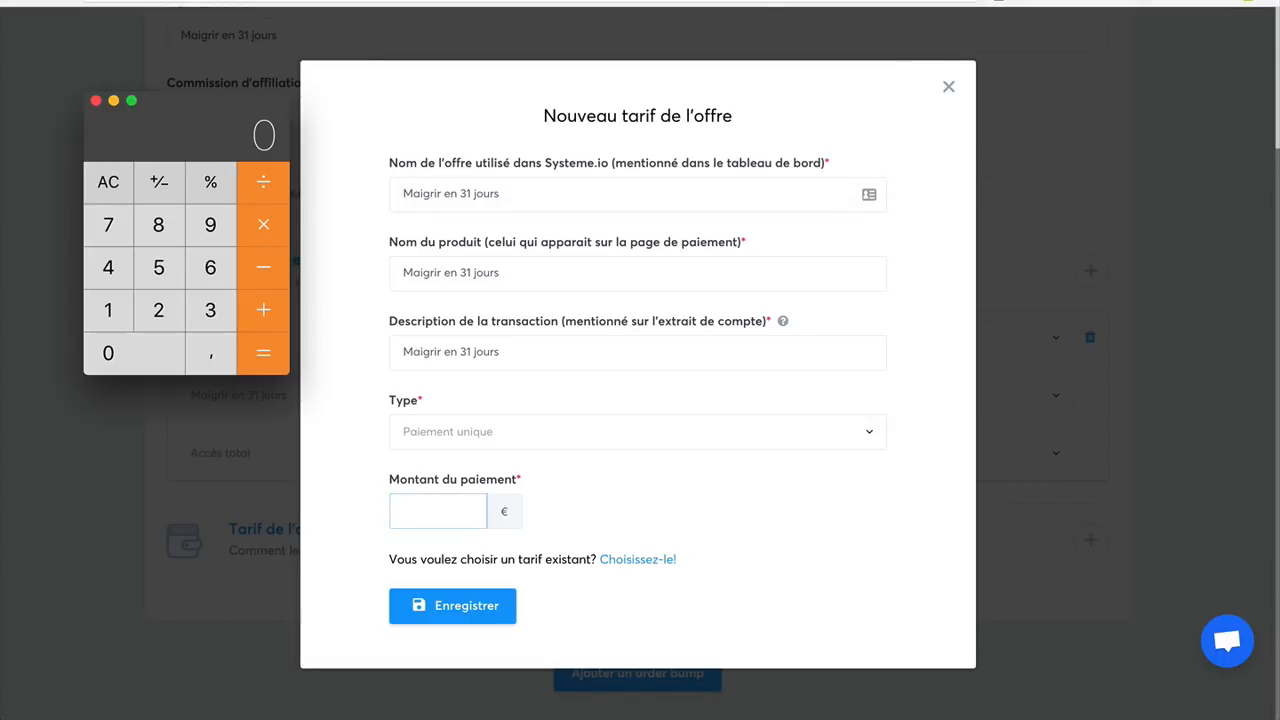
left_click(205, 237)
left_click(108, 228)
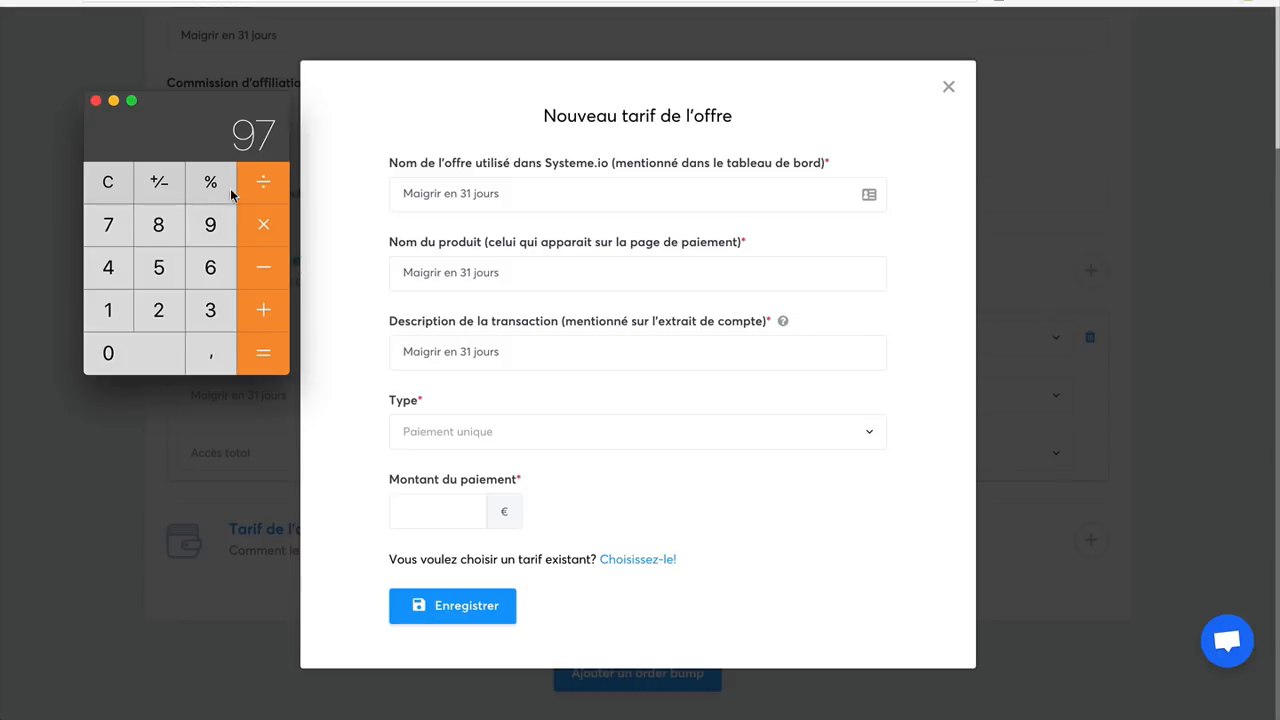
left_click(265, 190)
left_click(109, 309)
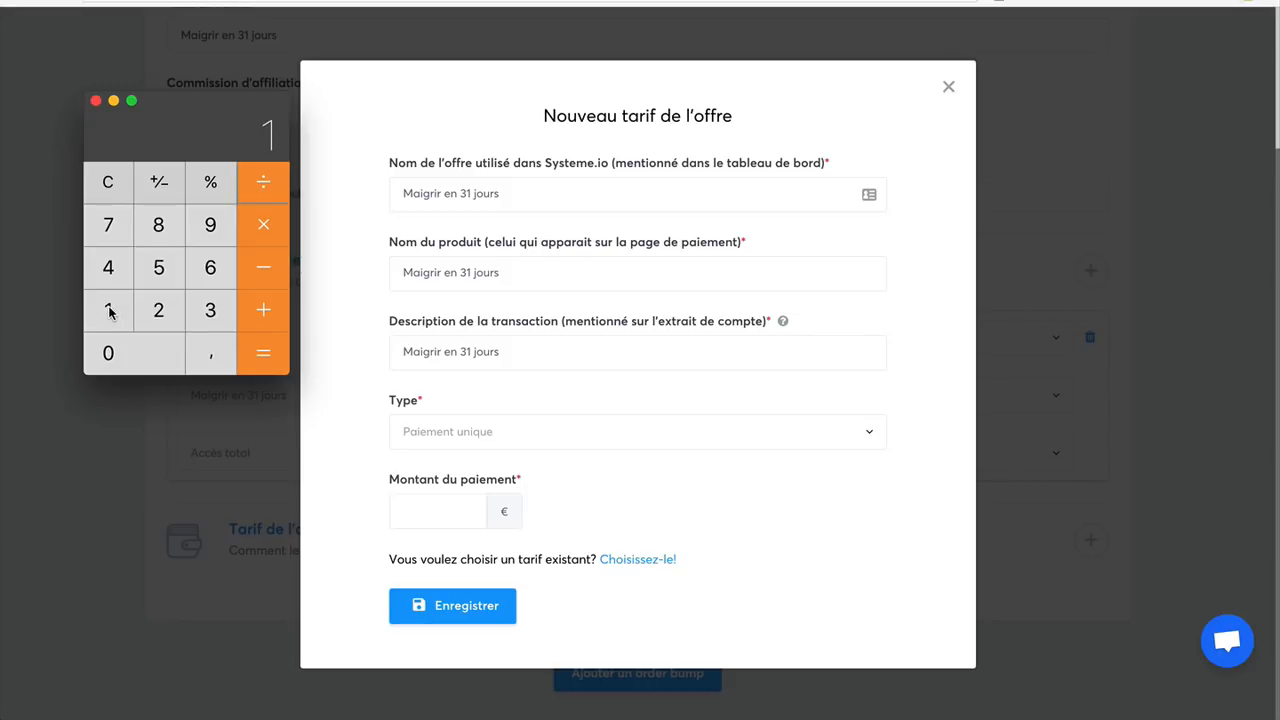
left_click(203, 346)
left_click(163, 320)
left_click(264, 357)
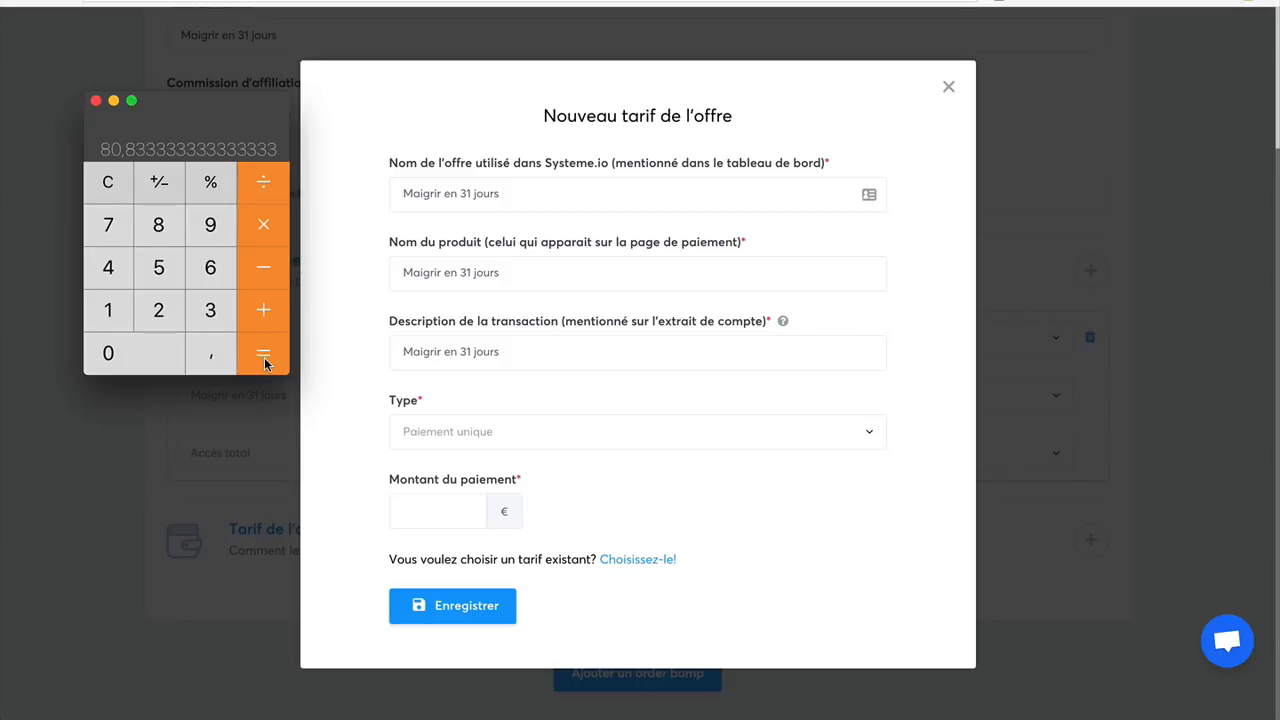
Step: Set the payment amount to 80.83 €, then save the new price and the offer
left_click(462, 513)
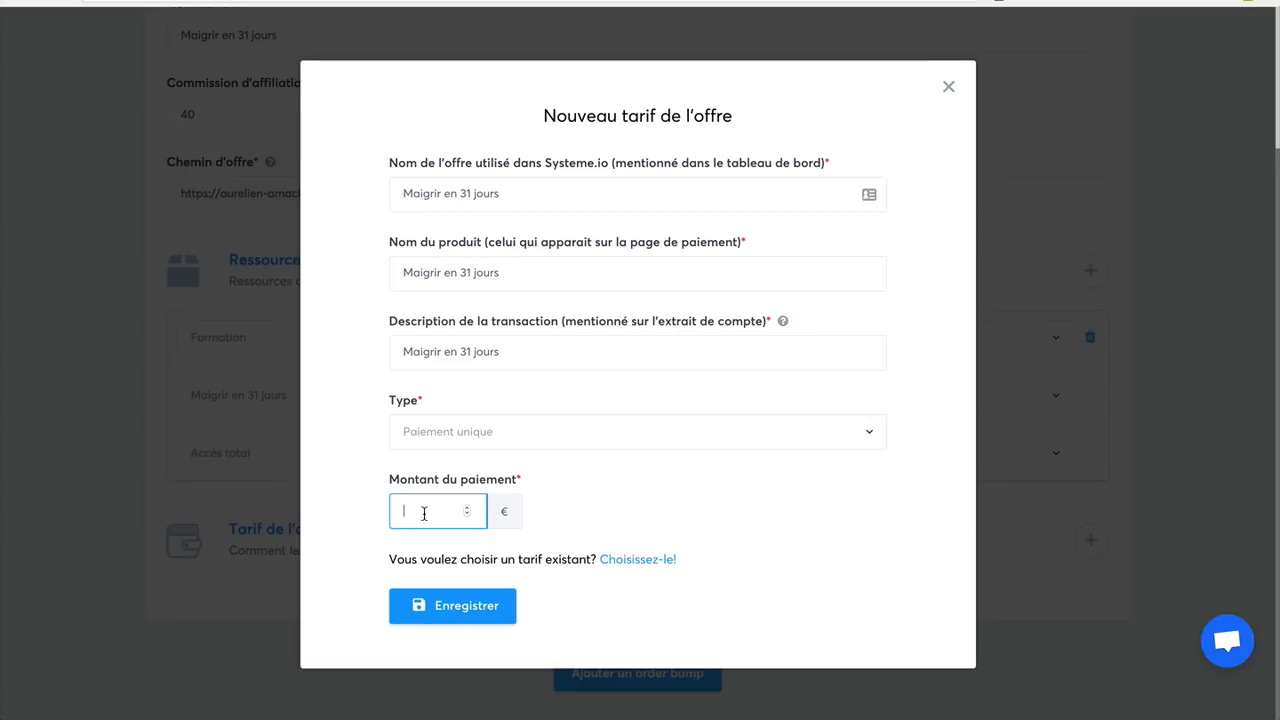
type("80.83")
left_click(443, 606)
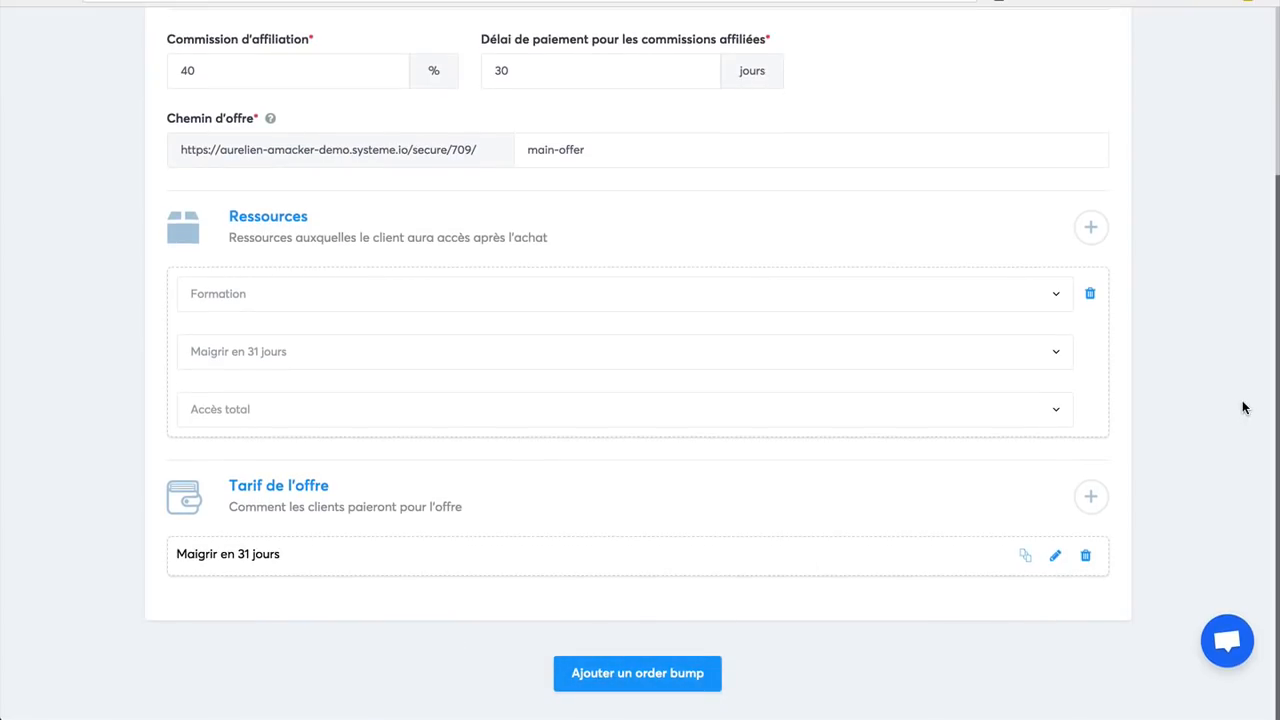
scroll(1245, 407, "up", 3)
left_click(1055, 116)
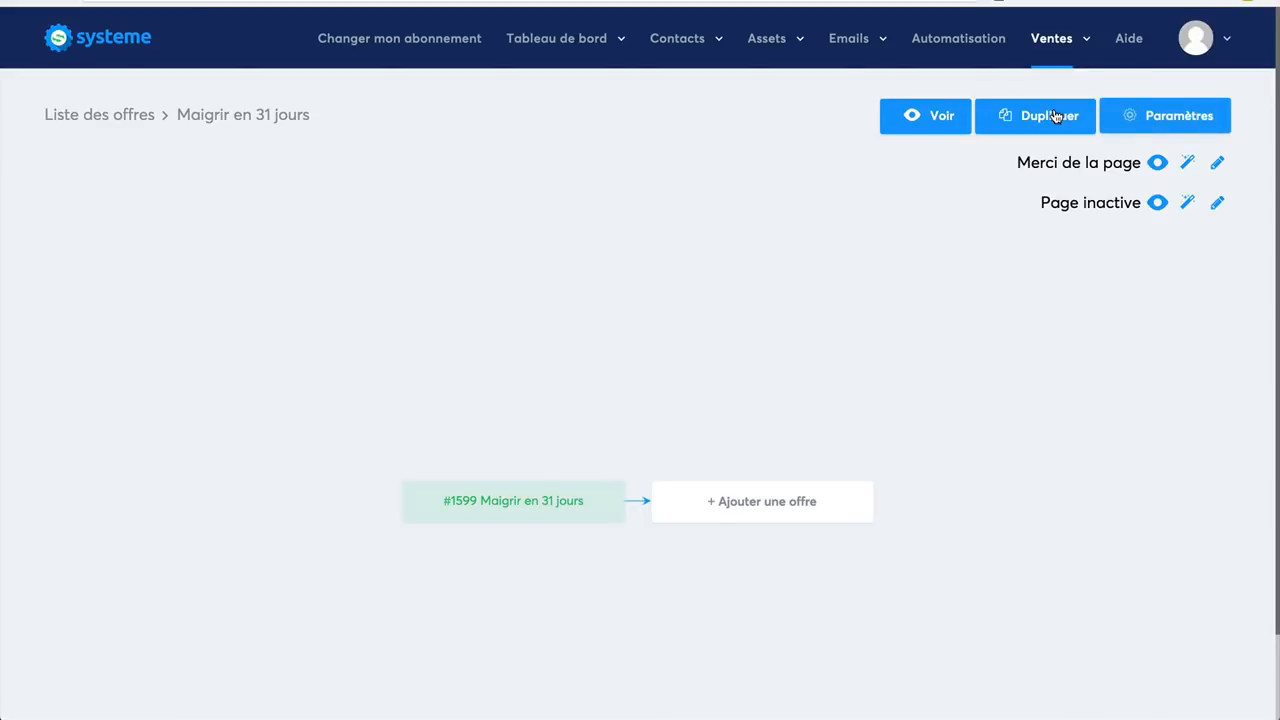
Step: View the live offer page and examine its order form and price summary
left_click(928, 118)
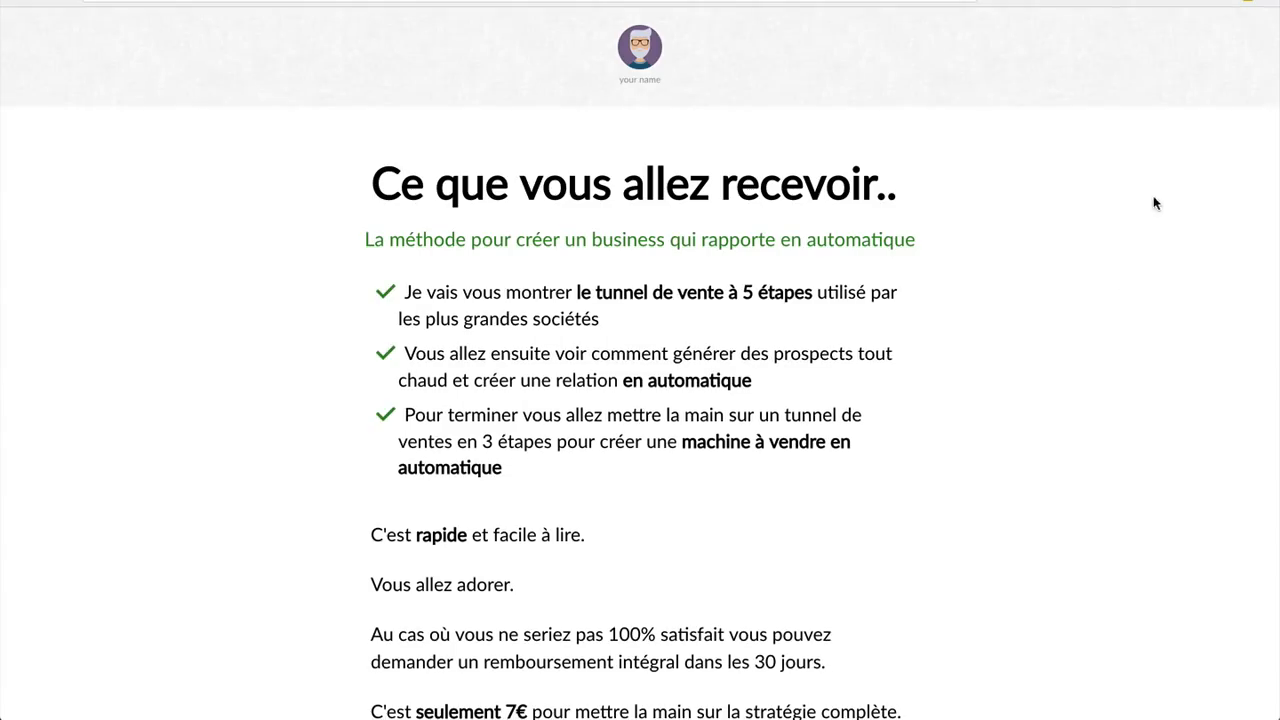
scroll(1135, 384, "down", 6)
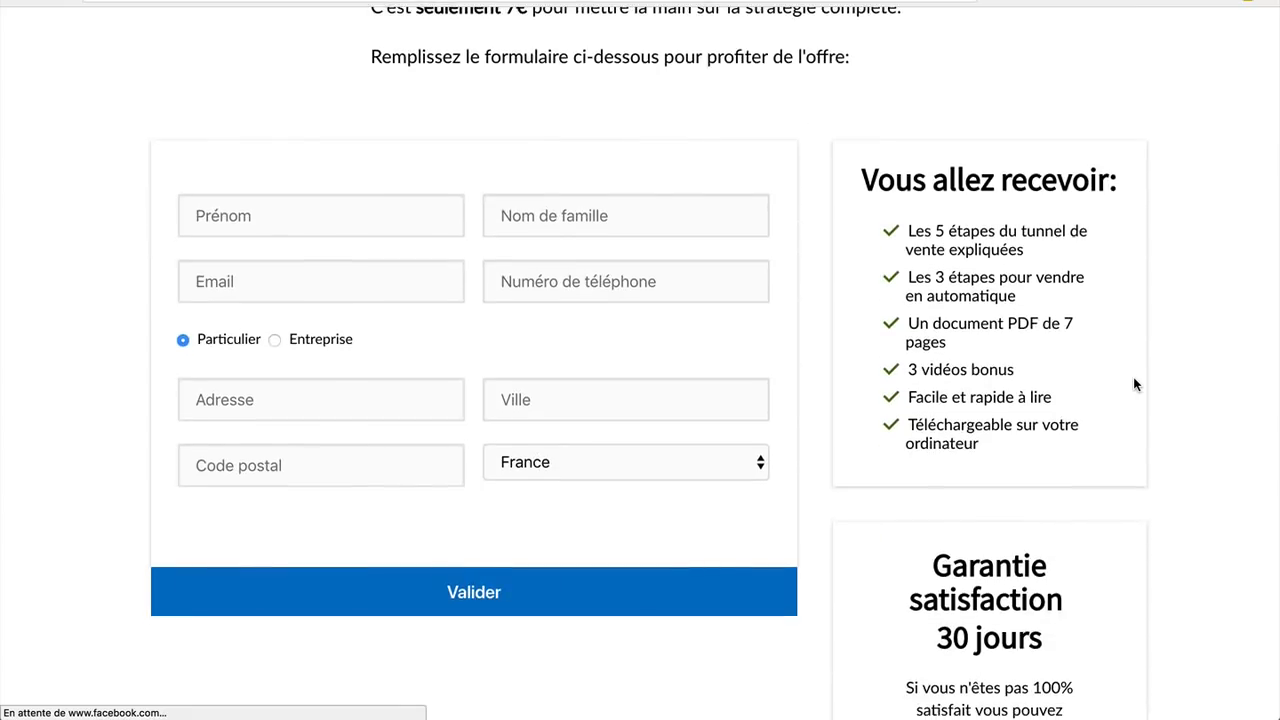
scroll(1135, 384, "up", 2)
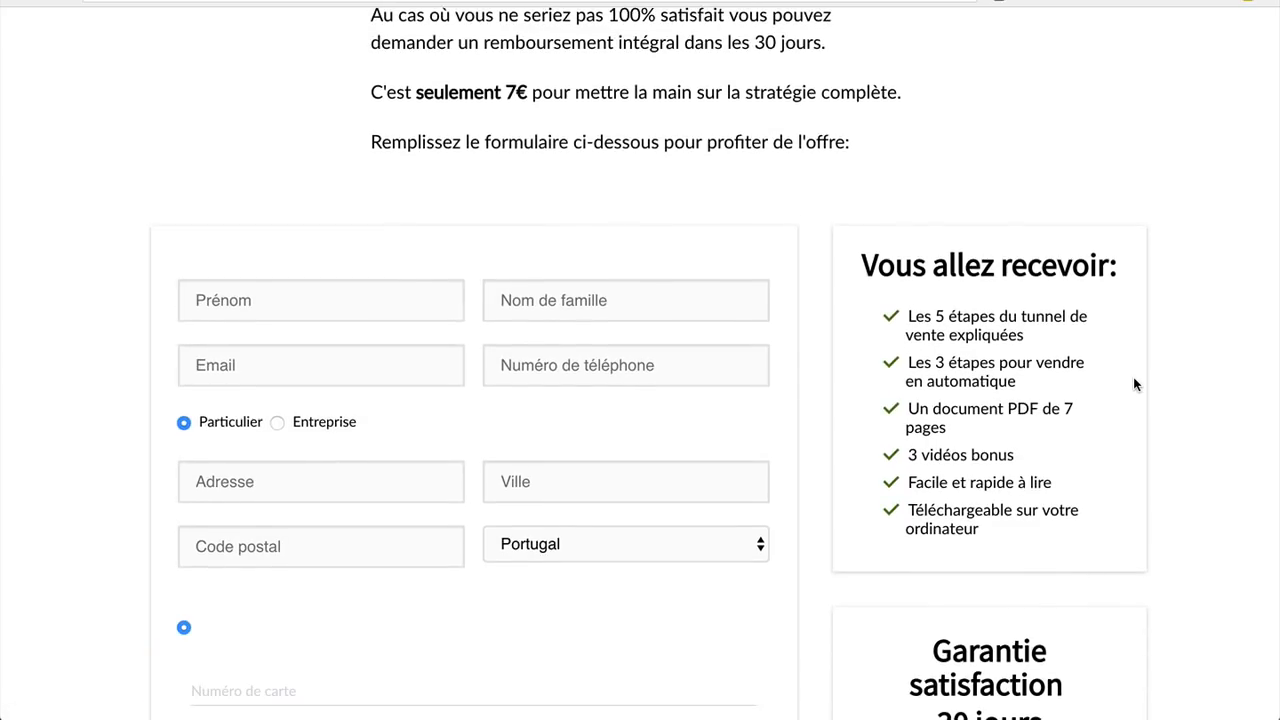
scroll(1135, 384, "down", 2)
scroll(1135, 384, "down", 1)
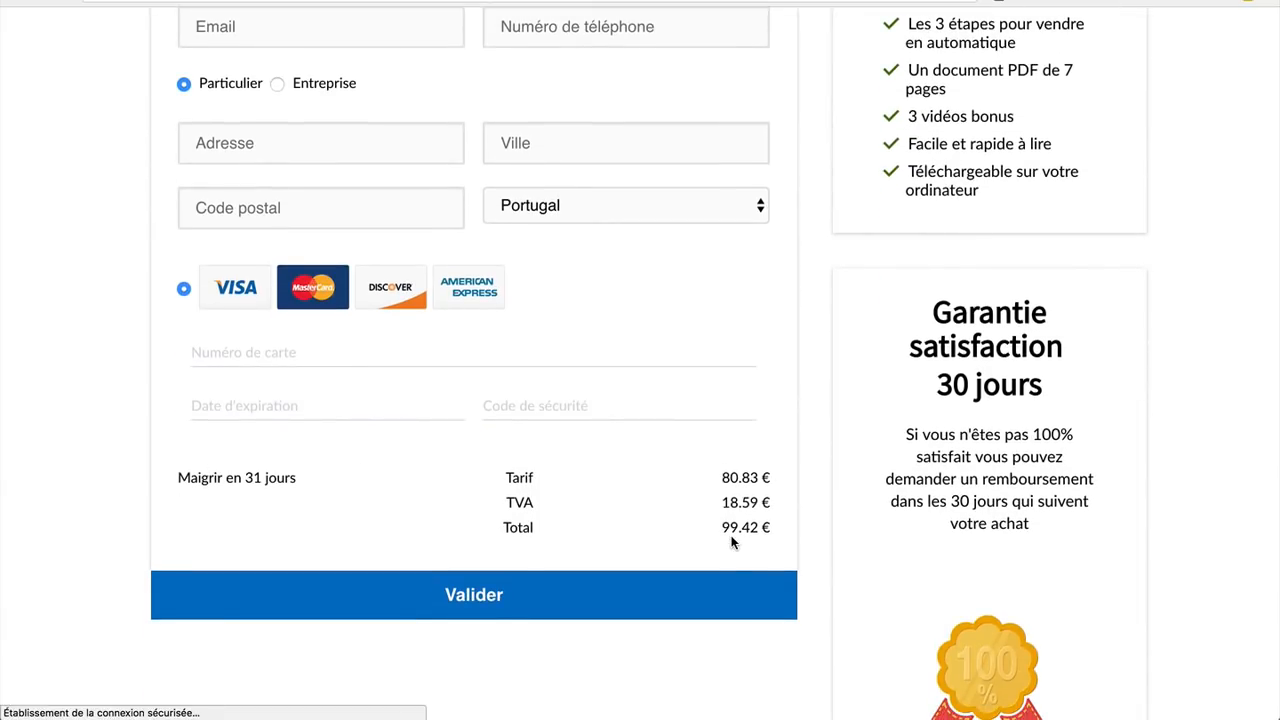
Step: Select France as the country in the order form and check the resulting VAT and total
left_click(748, 206)
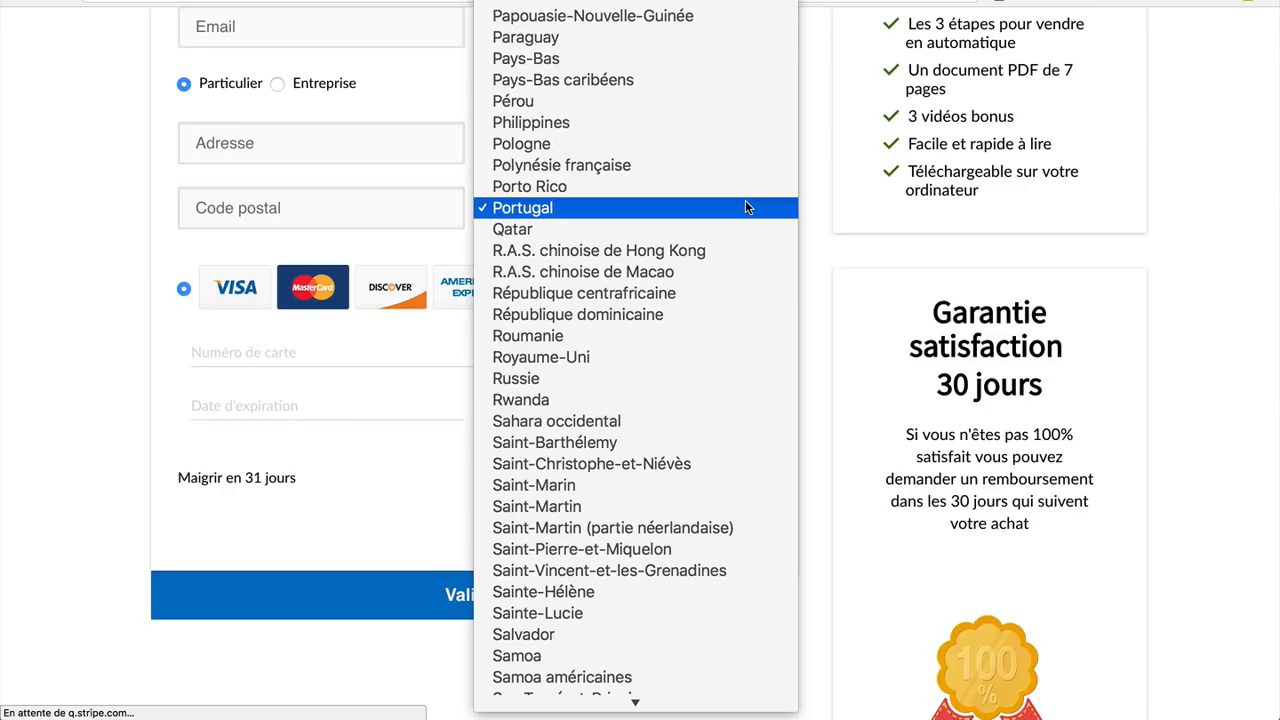
scroll(745, 207, "up", 20)
key("Return")
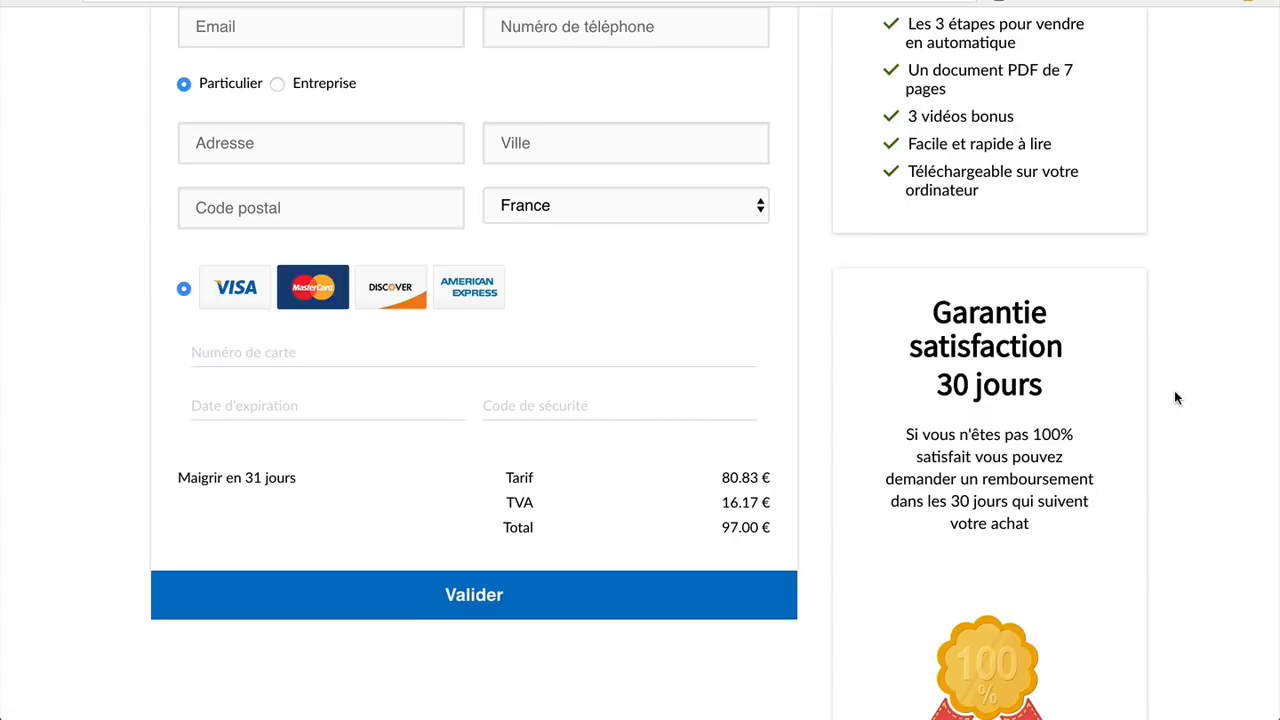
scroll(1175, 397, "up", 5)
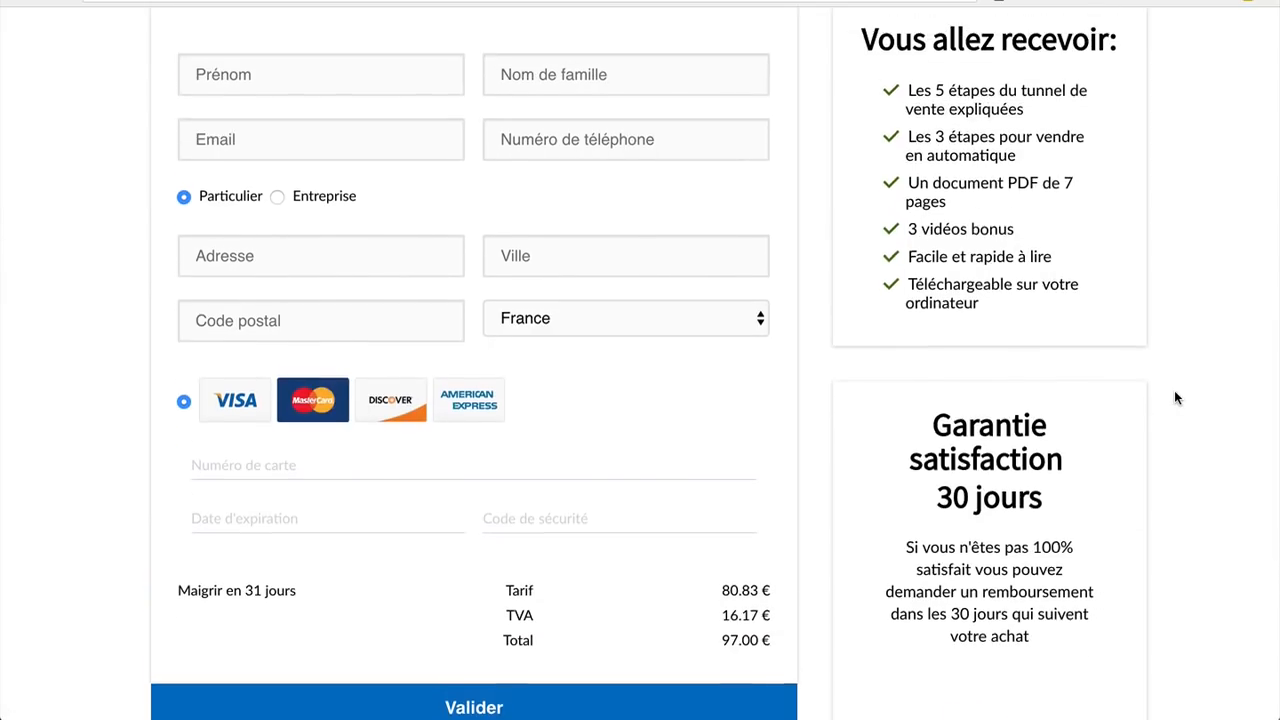
scroll(1174, 397, "up", 10)
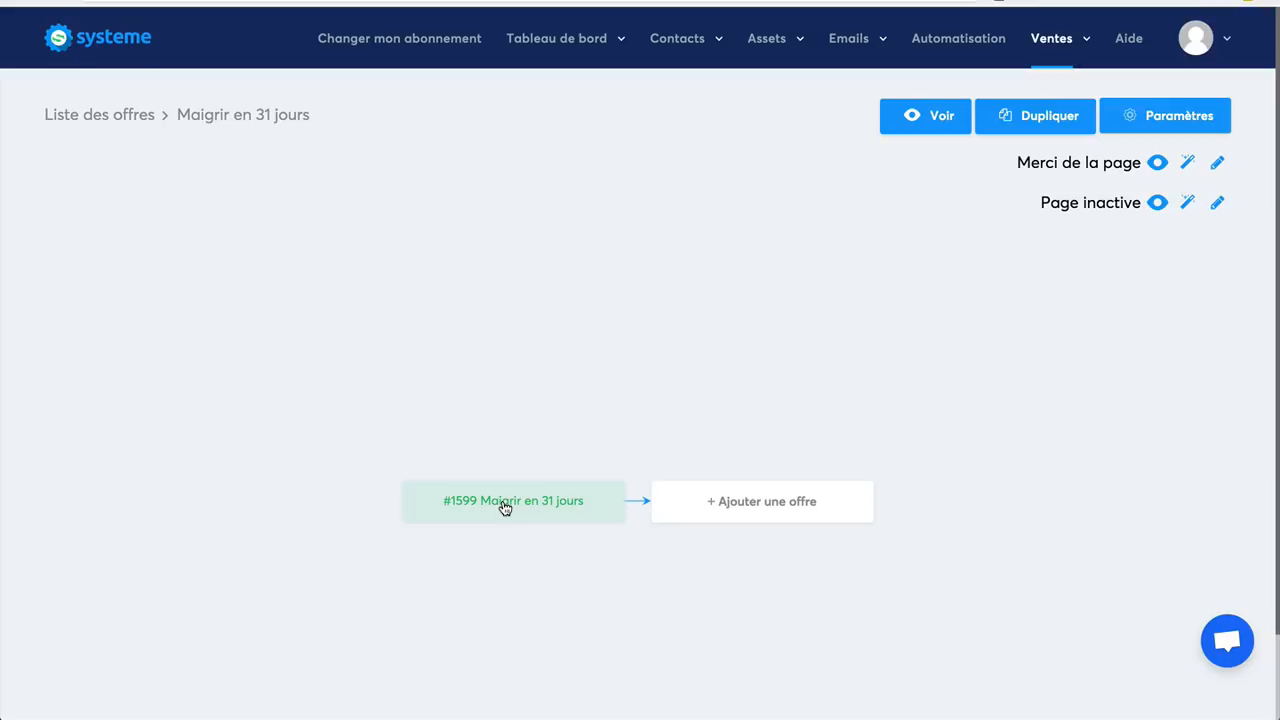
Step: Open the main offer's page for editing and reword the green subtitle as "La méthode pour maigrir en 31 jours"
left_click(505, 508)
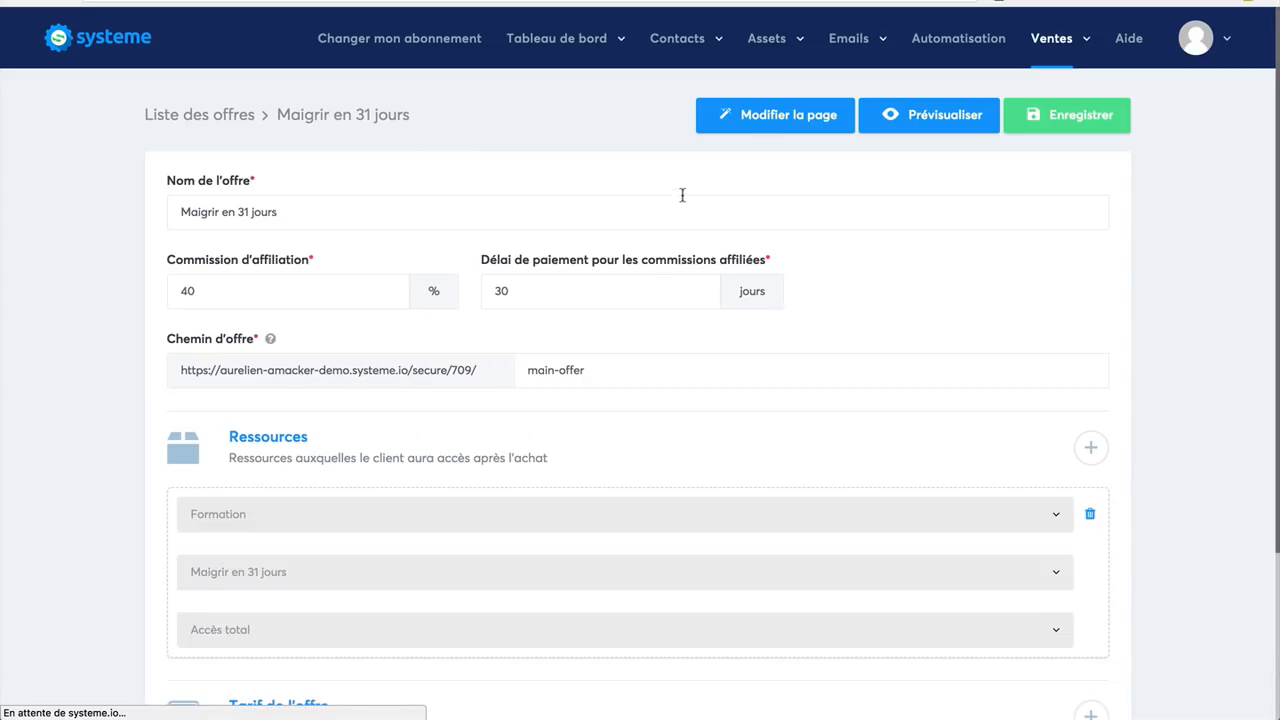
left_click(769, 117)
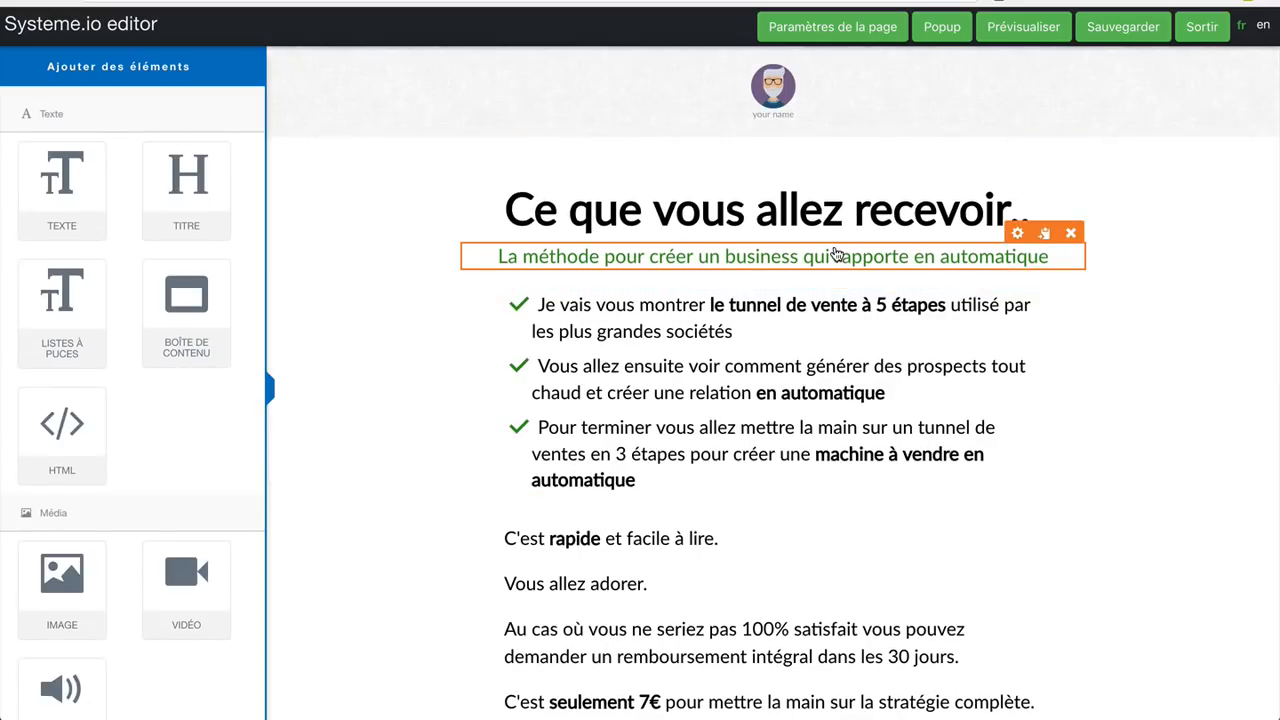
left_click(655, 256)
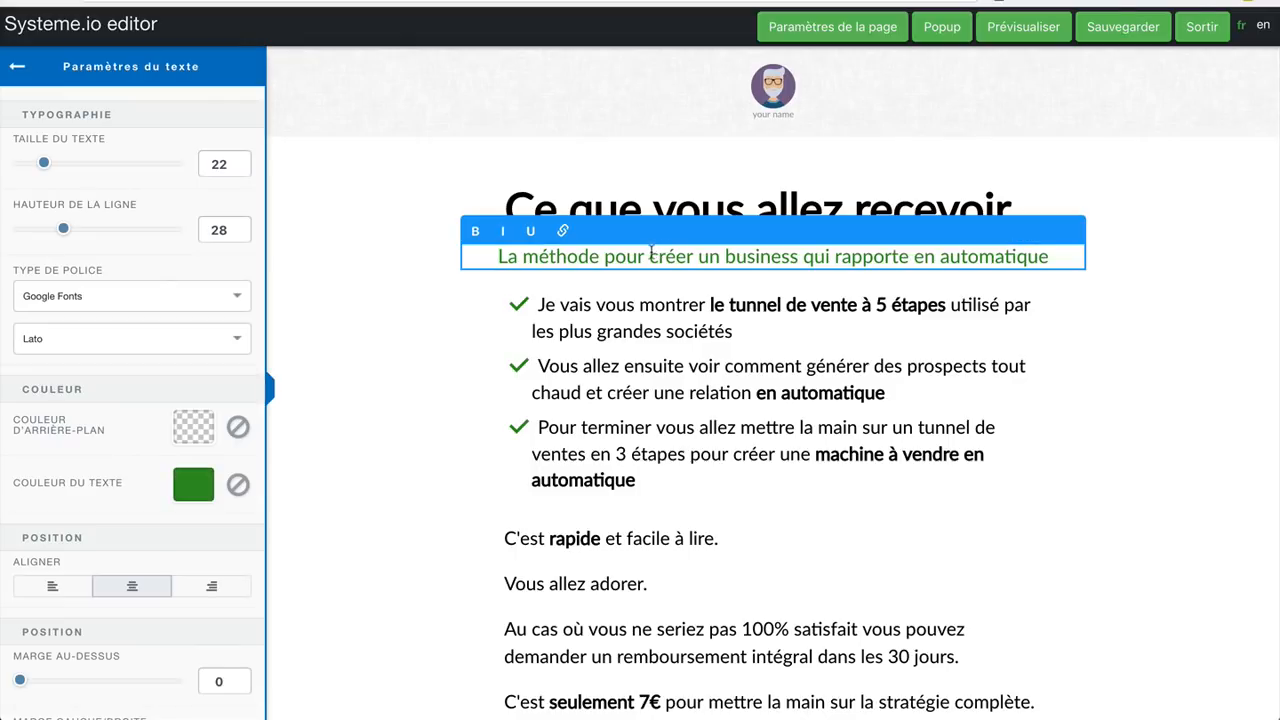
left_click_drag(651, 256, 1070, 260)
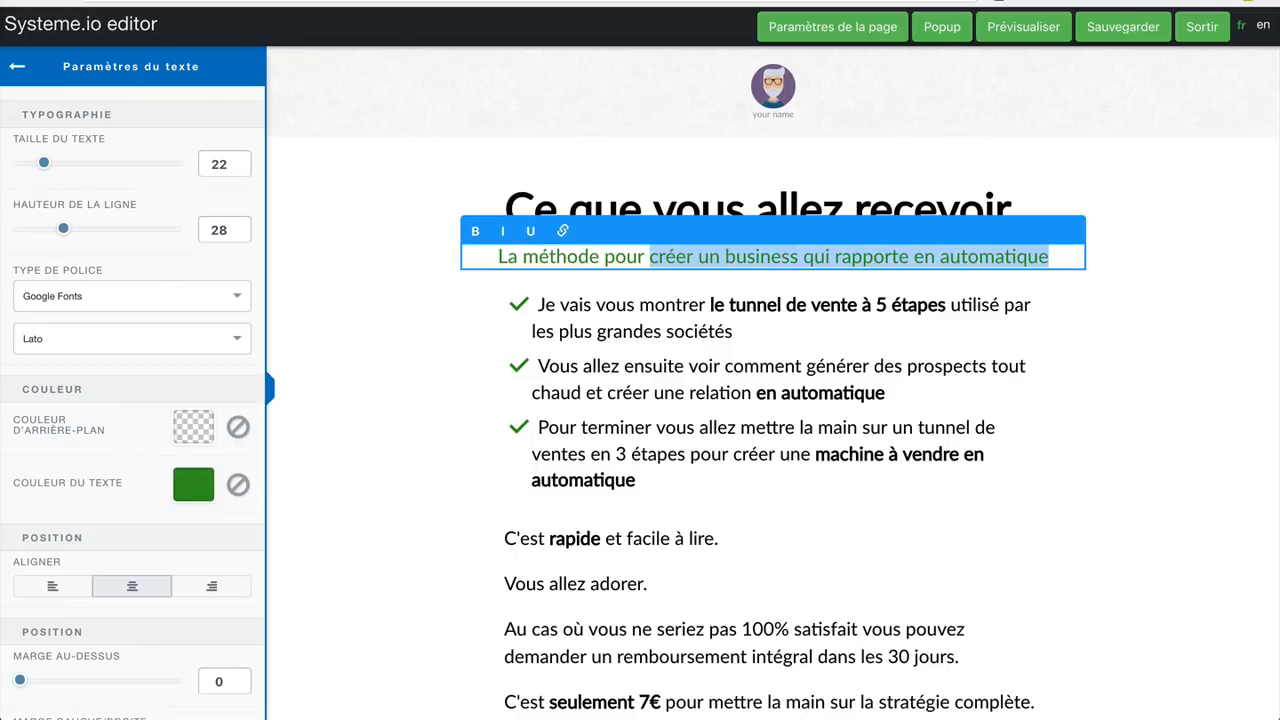
type("maigrir en ")
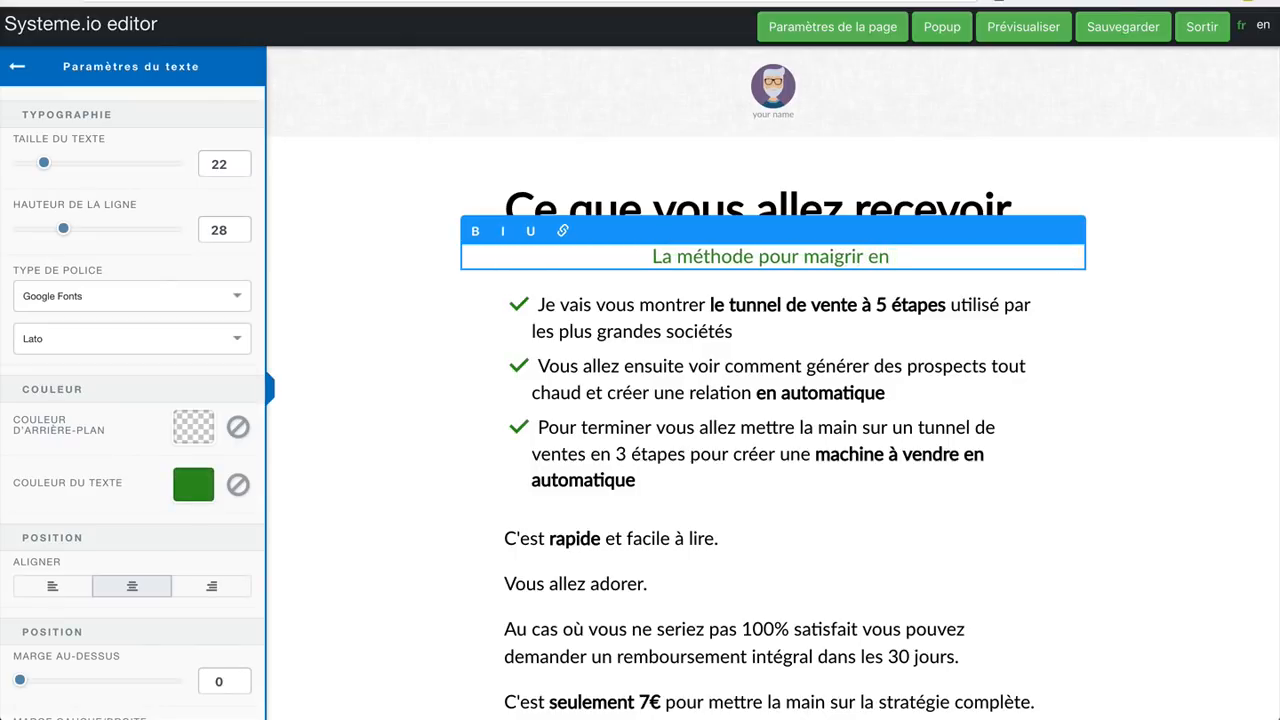
type("31 jours")
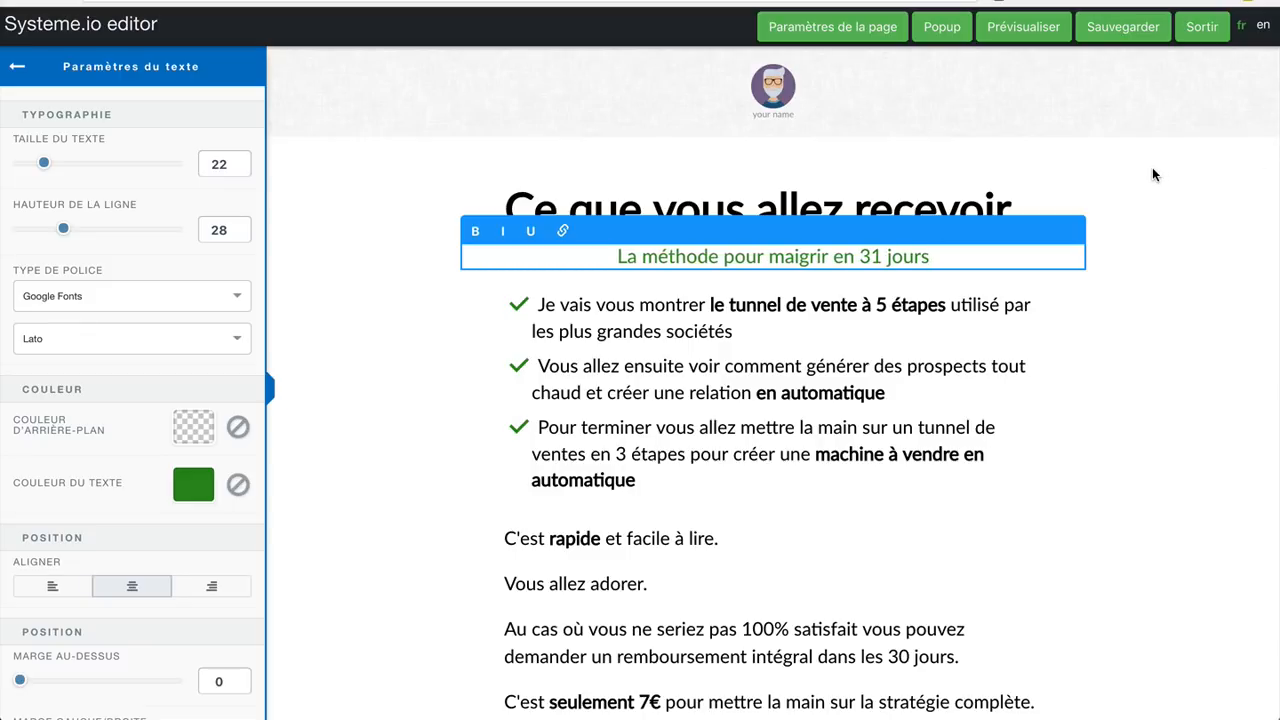
left_click(1152, 170)
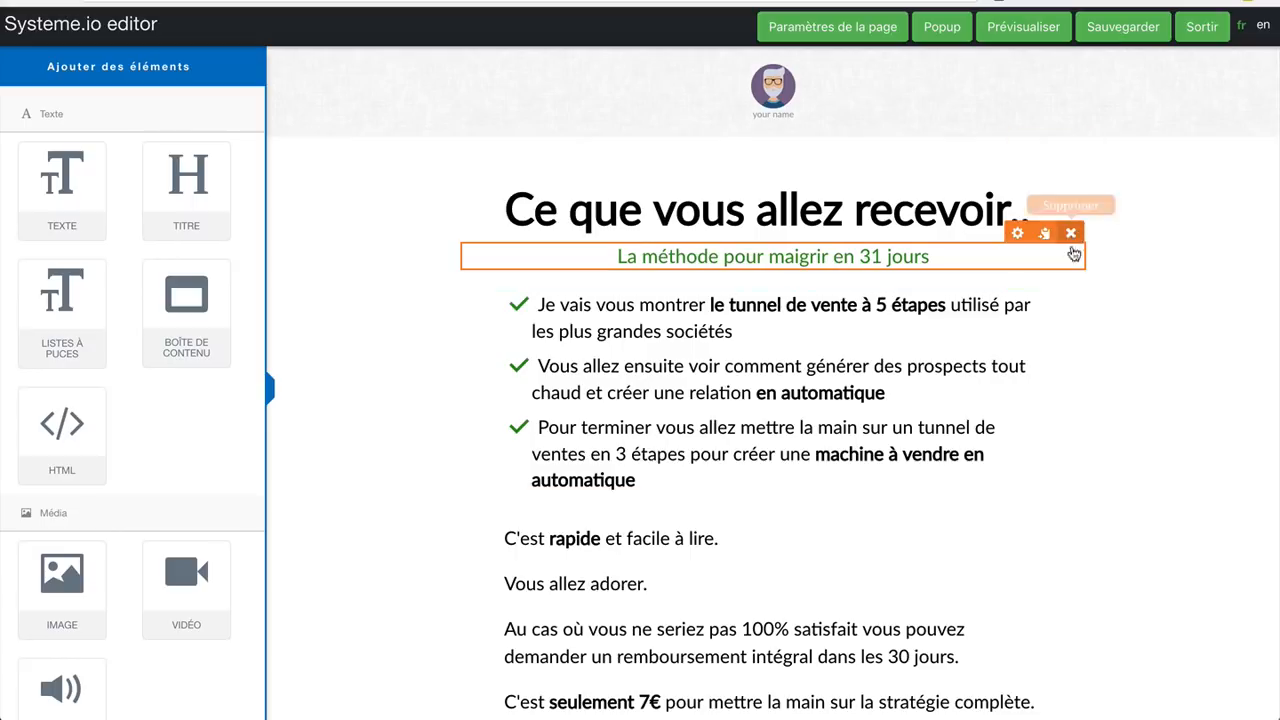
Step: Delete the checkmark bullet list and the entire "Ce que vous allez recevoir.." section above the order form
left_click(1066, 285)
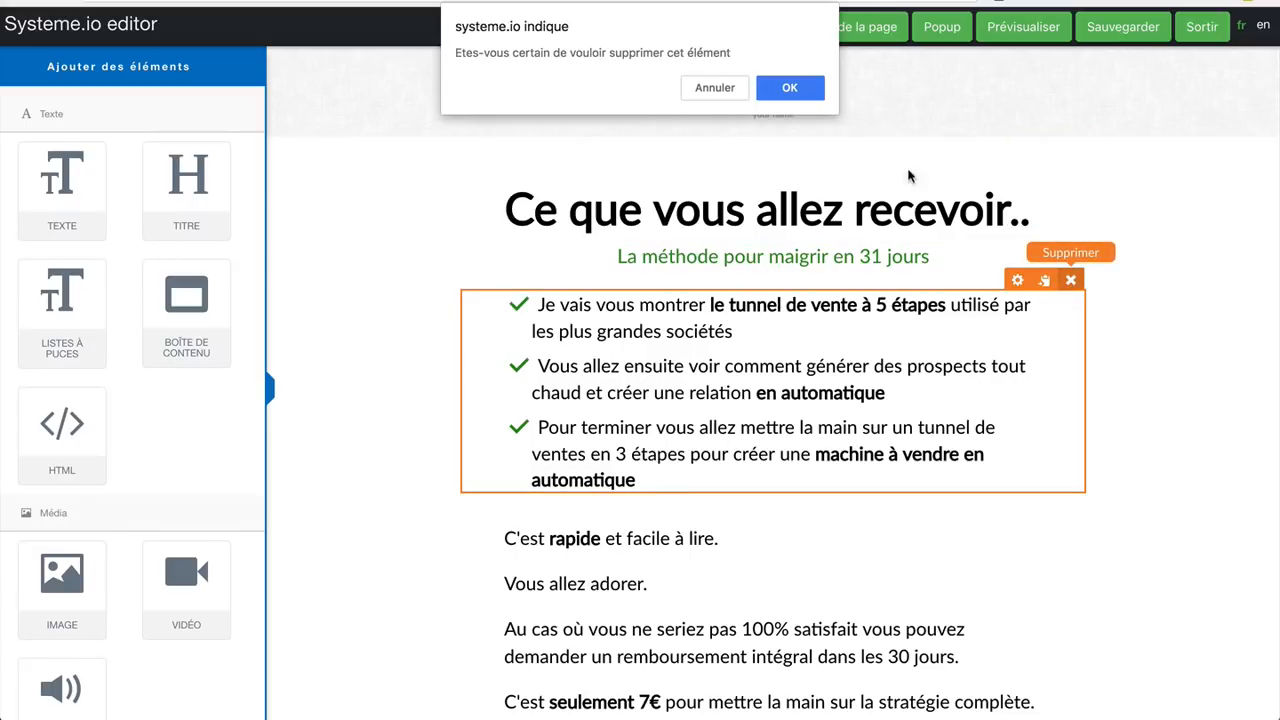
left_click(785, 88)
mouse_move(1102, 376)
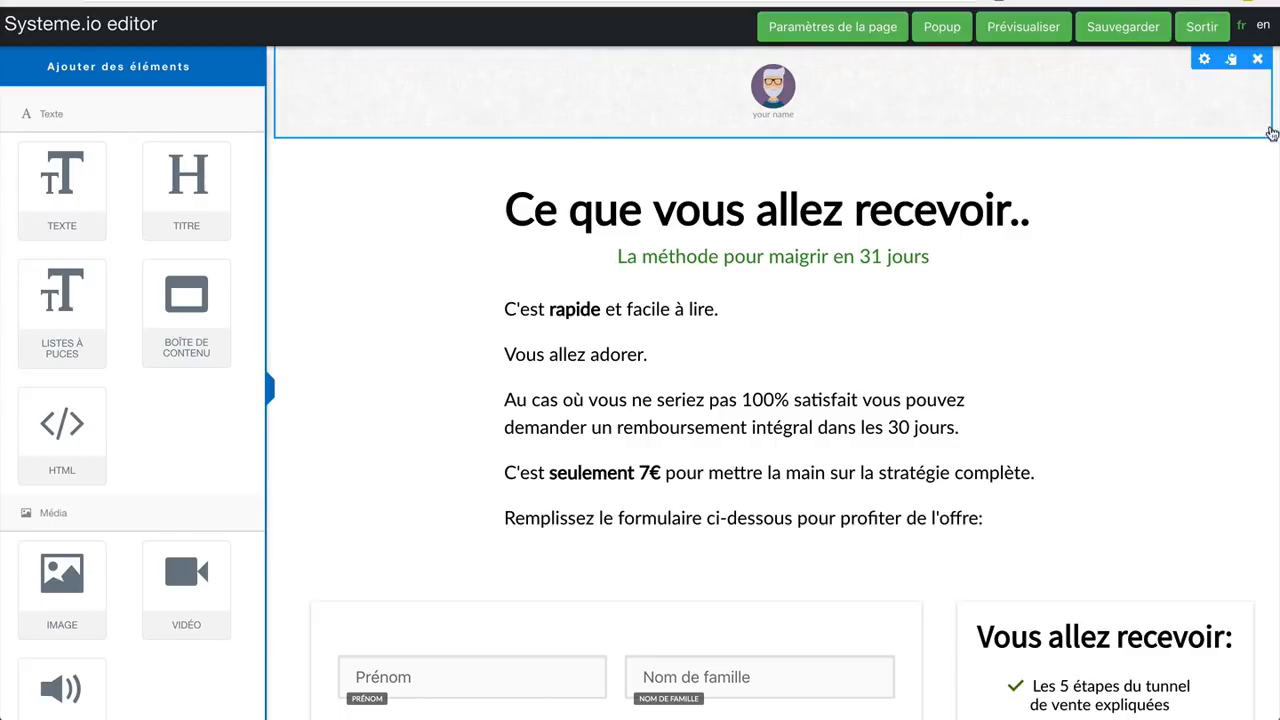
left_click(1266, 126)
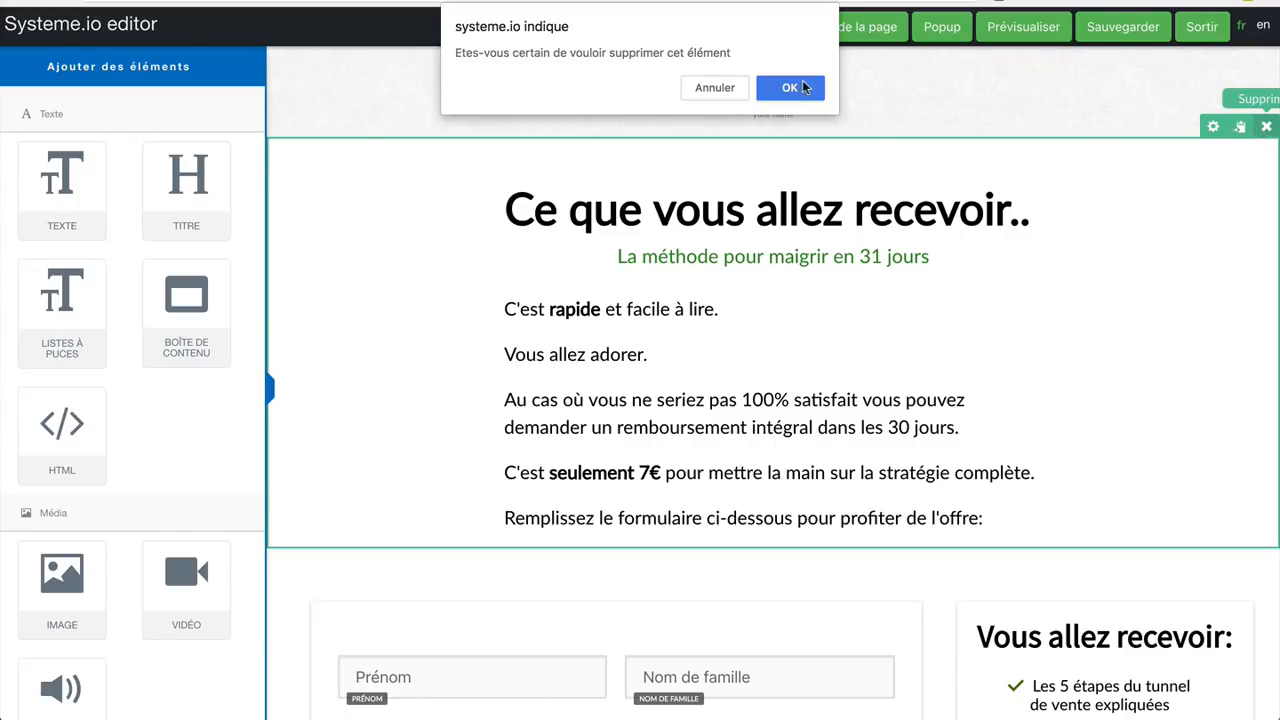
left_click(795, 88)
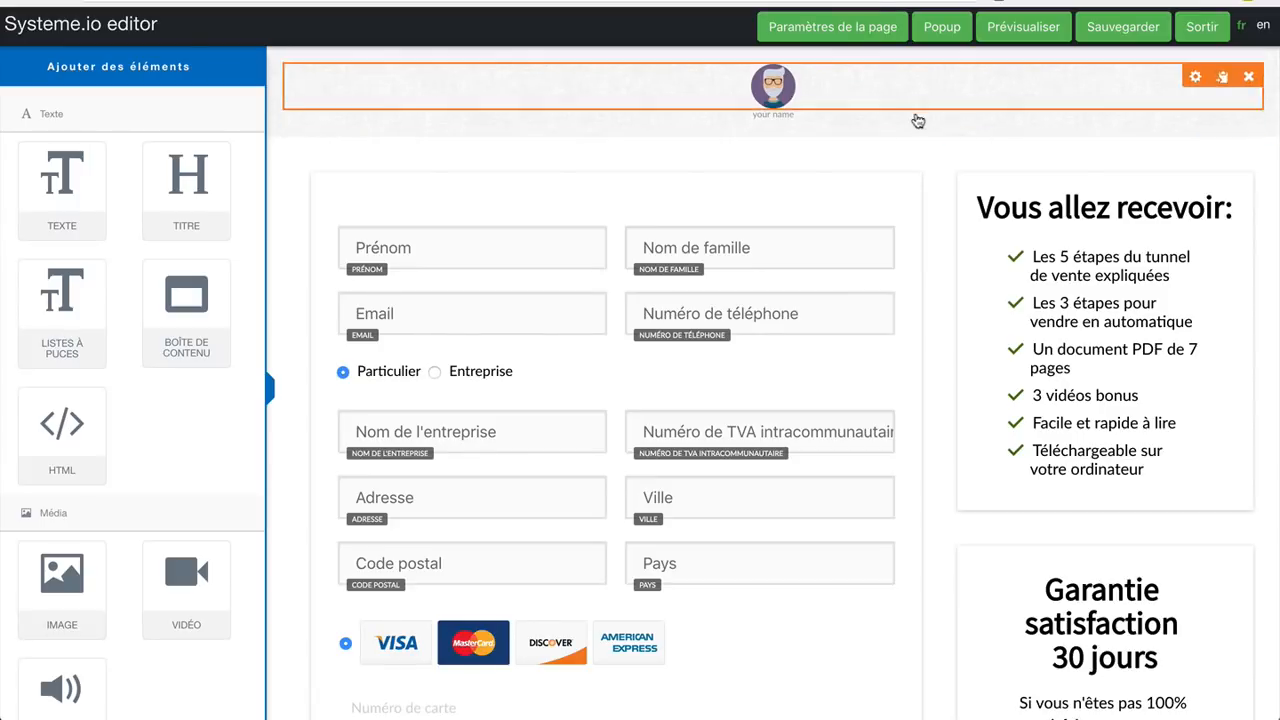
Step: Delete the "your name" caption under the avatar, then save the offer page and leave the editor
left_click(1249, 121)
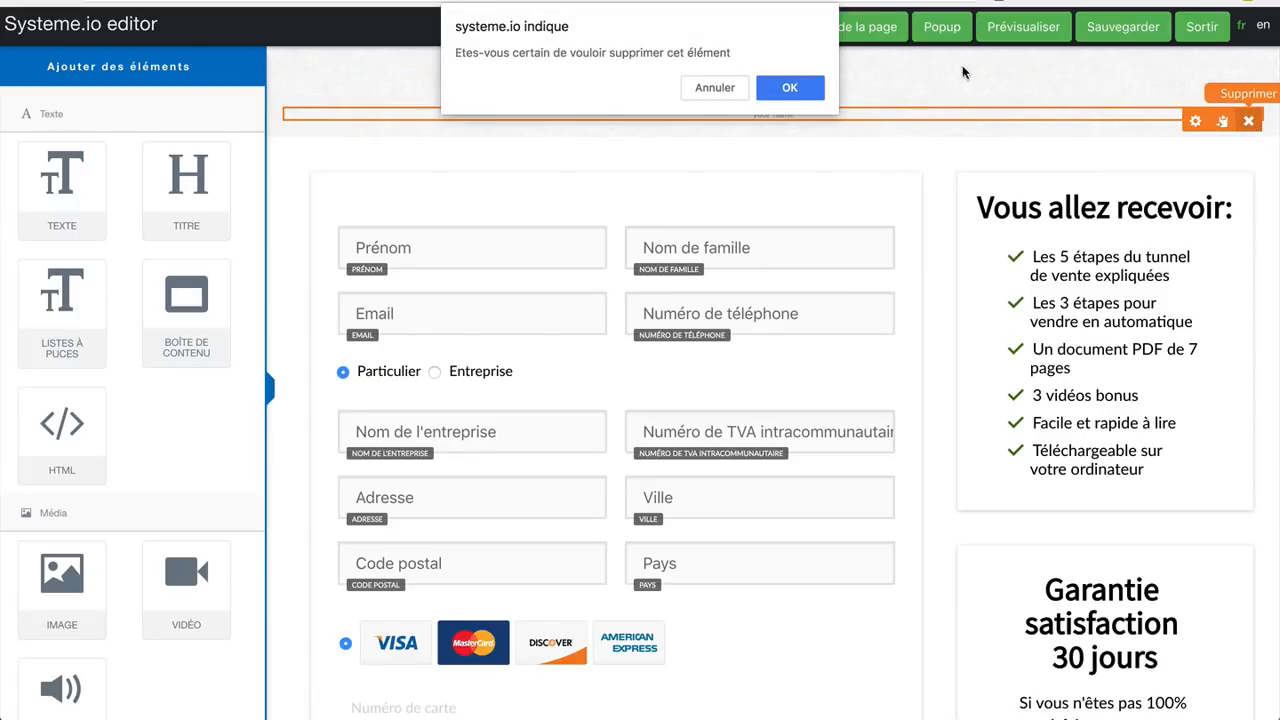
left_click(795, 88)
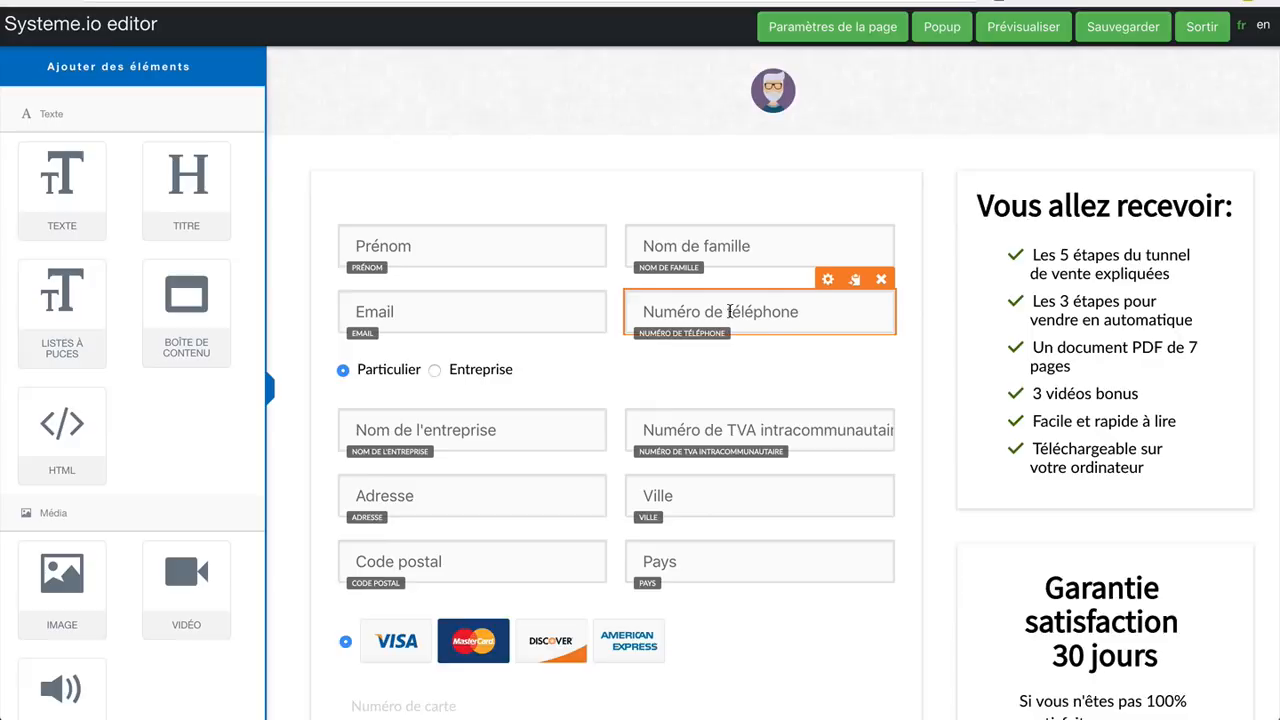
scroll(729, 311, "down", 3)
scroll(730, 311, "down", 3)
scroll(731, 311, "up", 5)
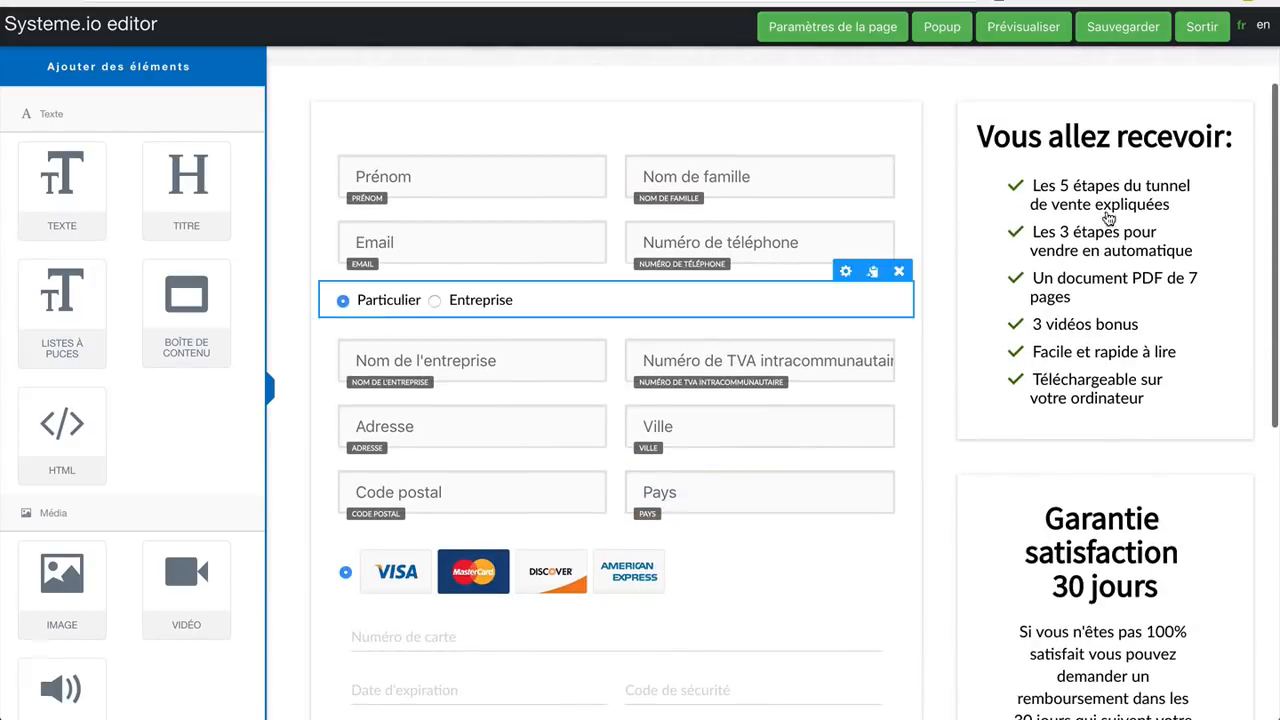
left_click(1085, 212)
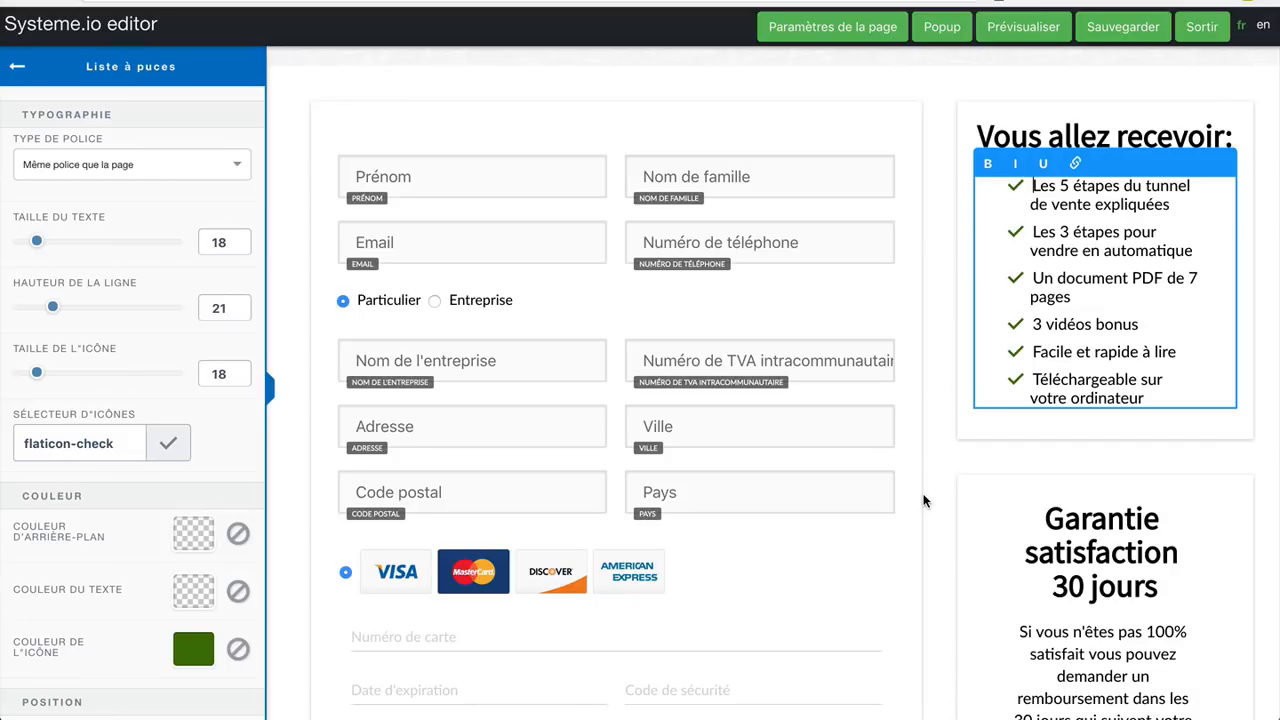
left_click(922, 485)
scroll(926, 486, "down", 8)
scroll(924, 502, "up", 8)
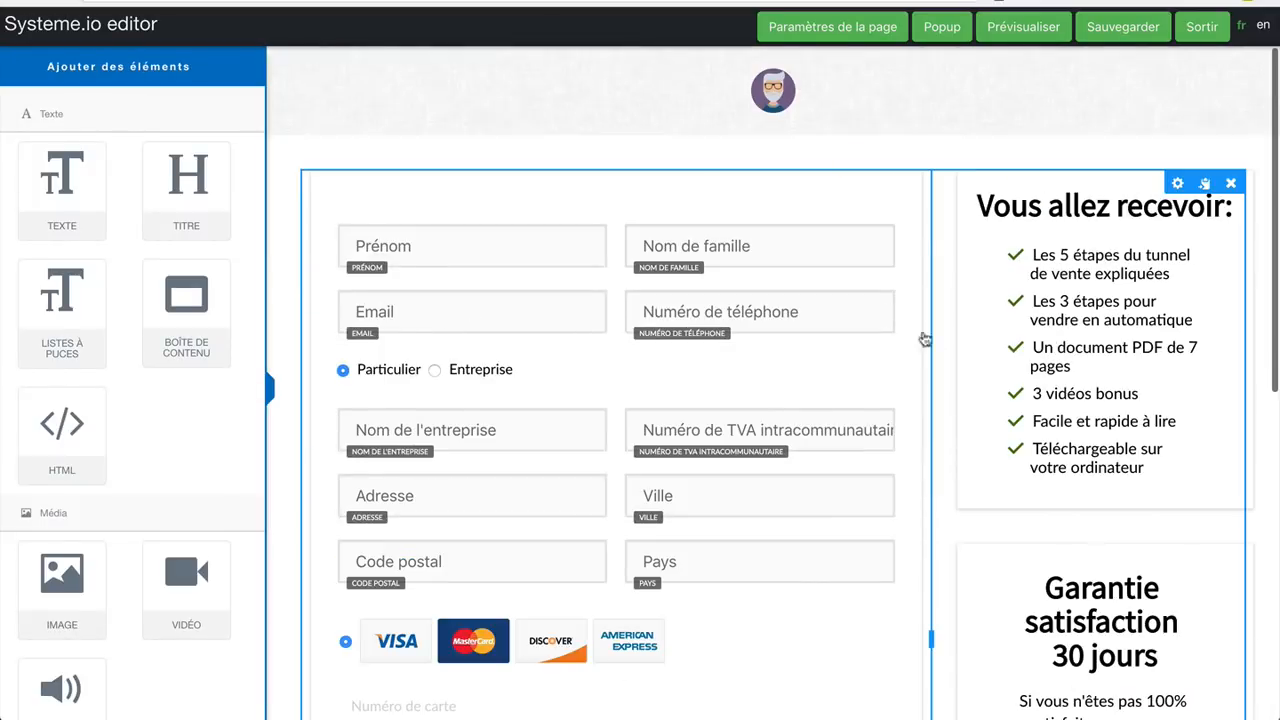
left_click(1120, 25)
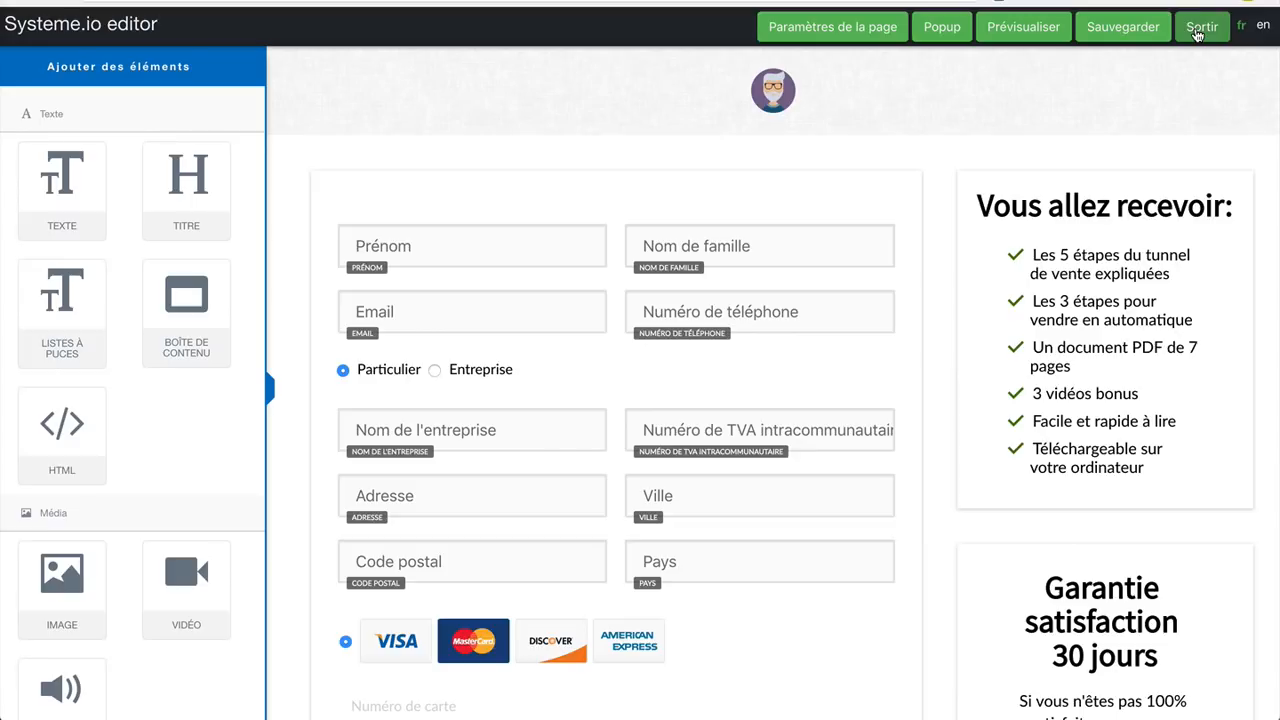
left_click(1198, 30)
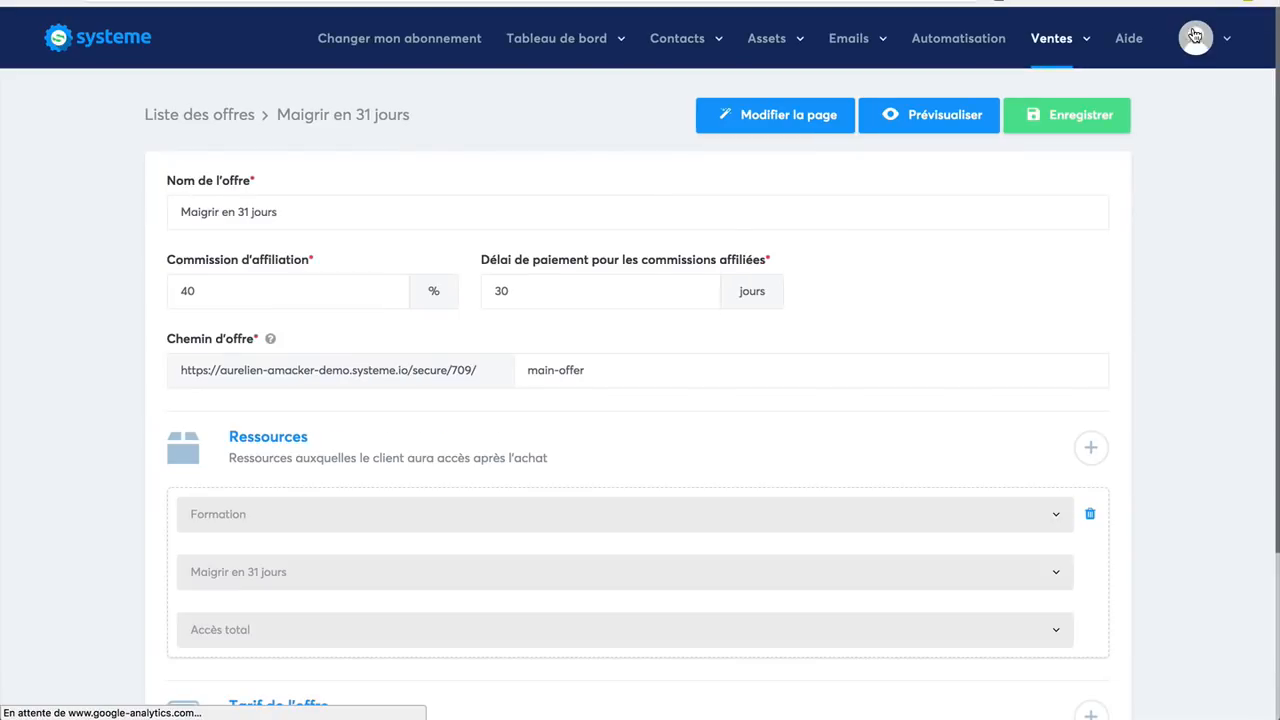
Step: Add an "Ajouter un tag" resource with the tag Maigrir-en-31-jours to the offer and save it
mouse_move(1064, 44)
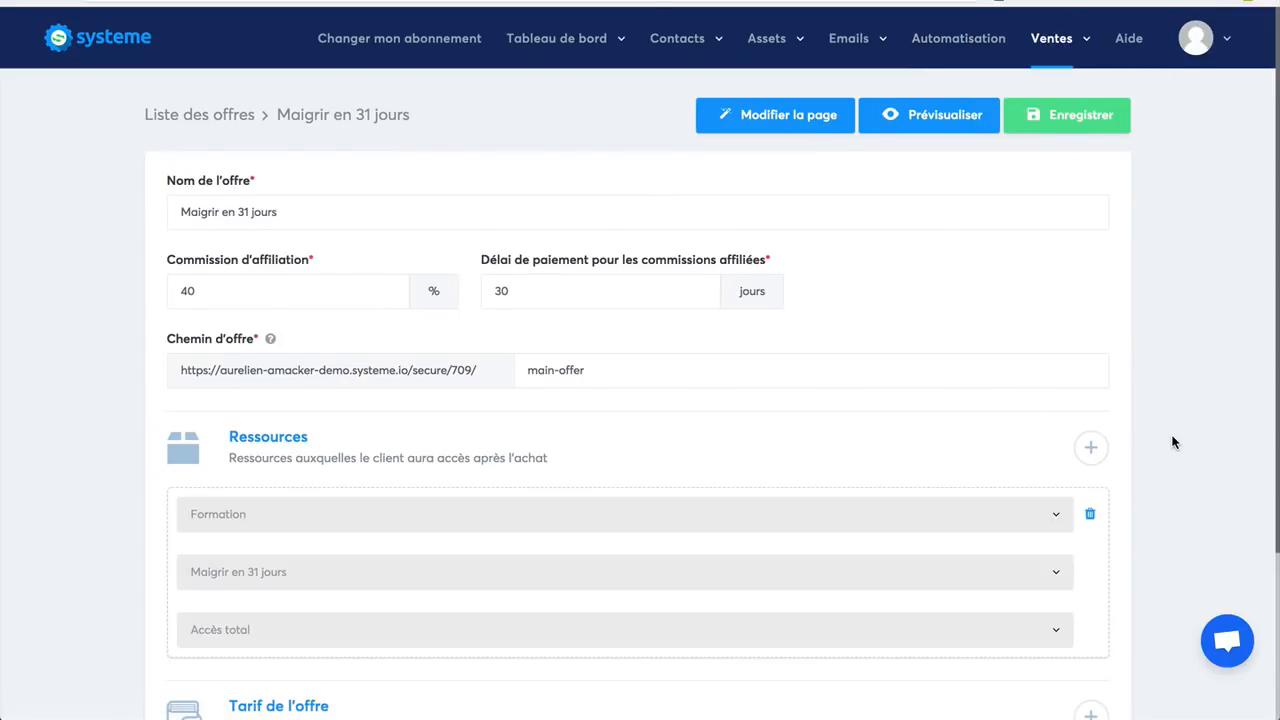
scroll(1176, 443, "down", 3)
left_click(1090, 228)
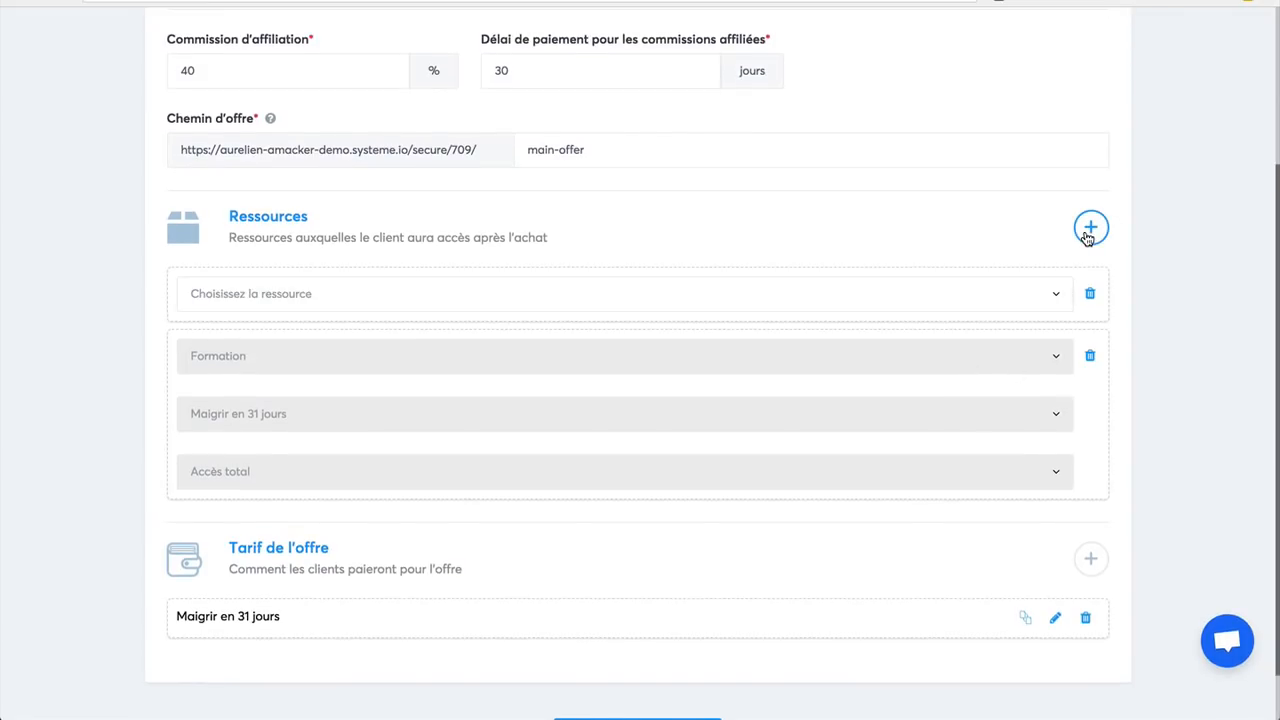
left_click(410, 303)
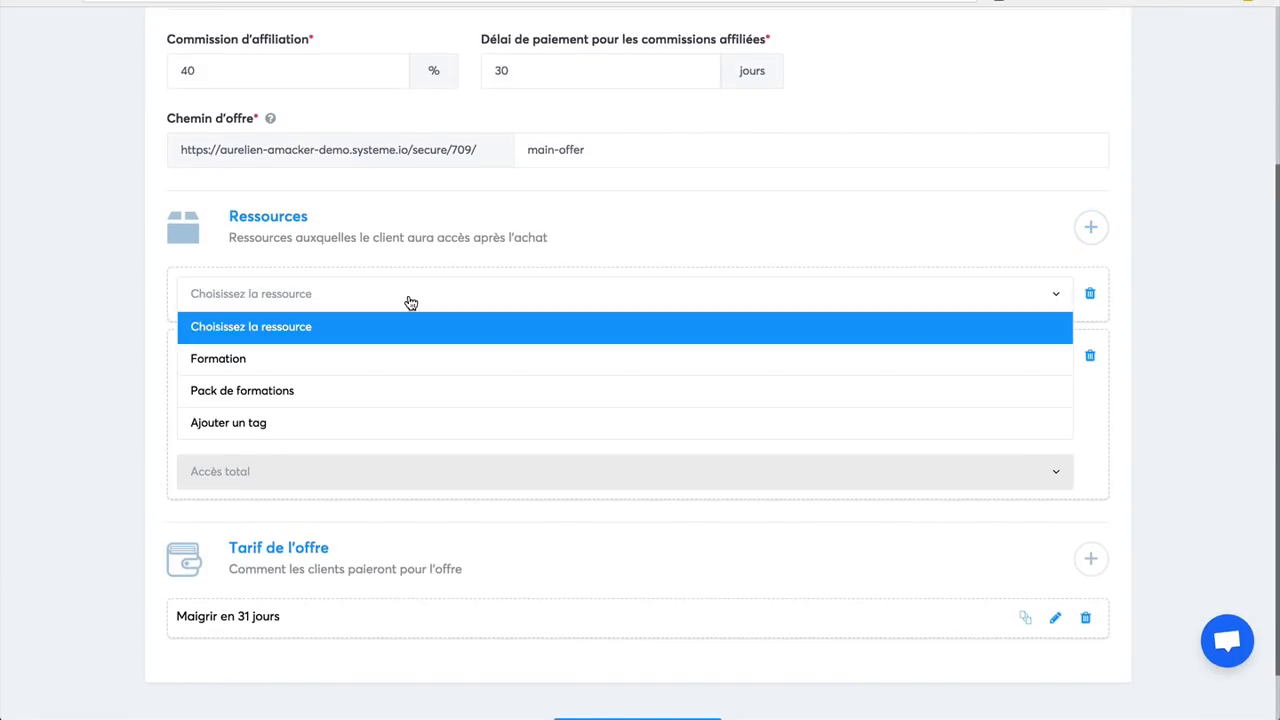
left_click(344, 428)
left_click(452, 360)
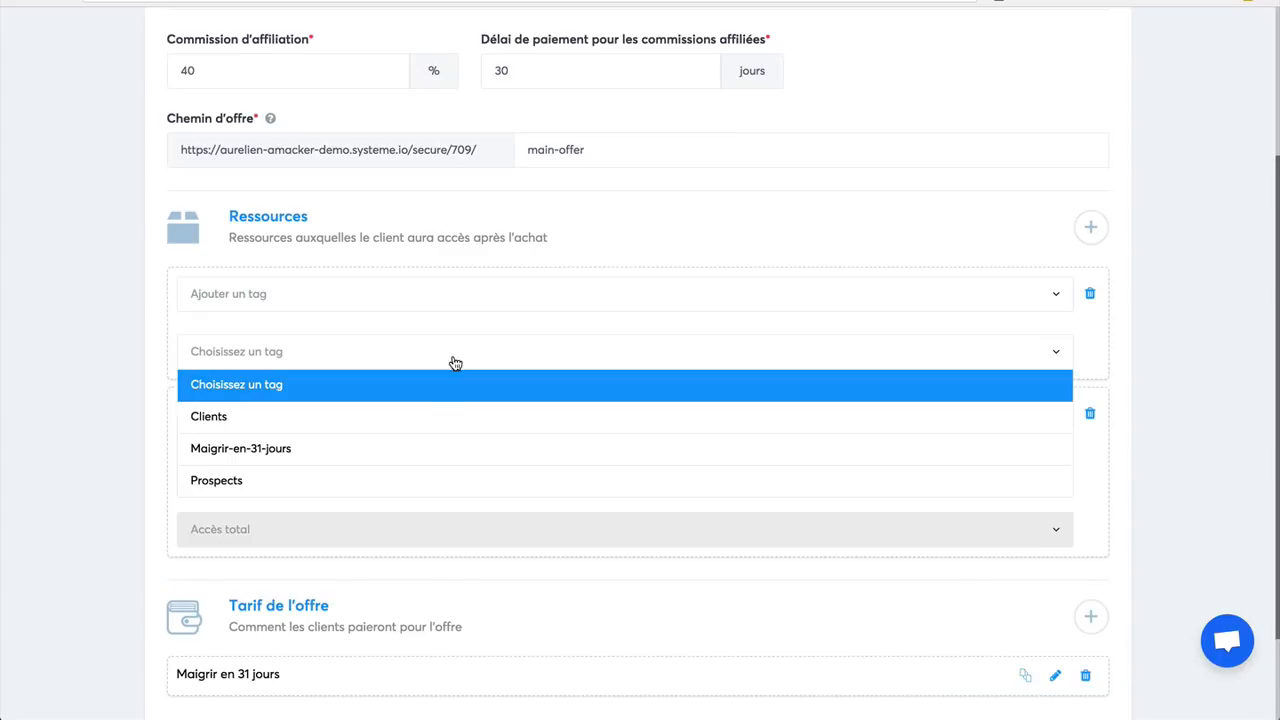
left_click(393, 460)
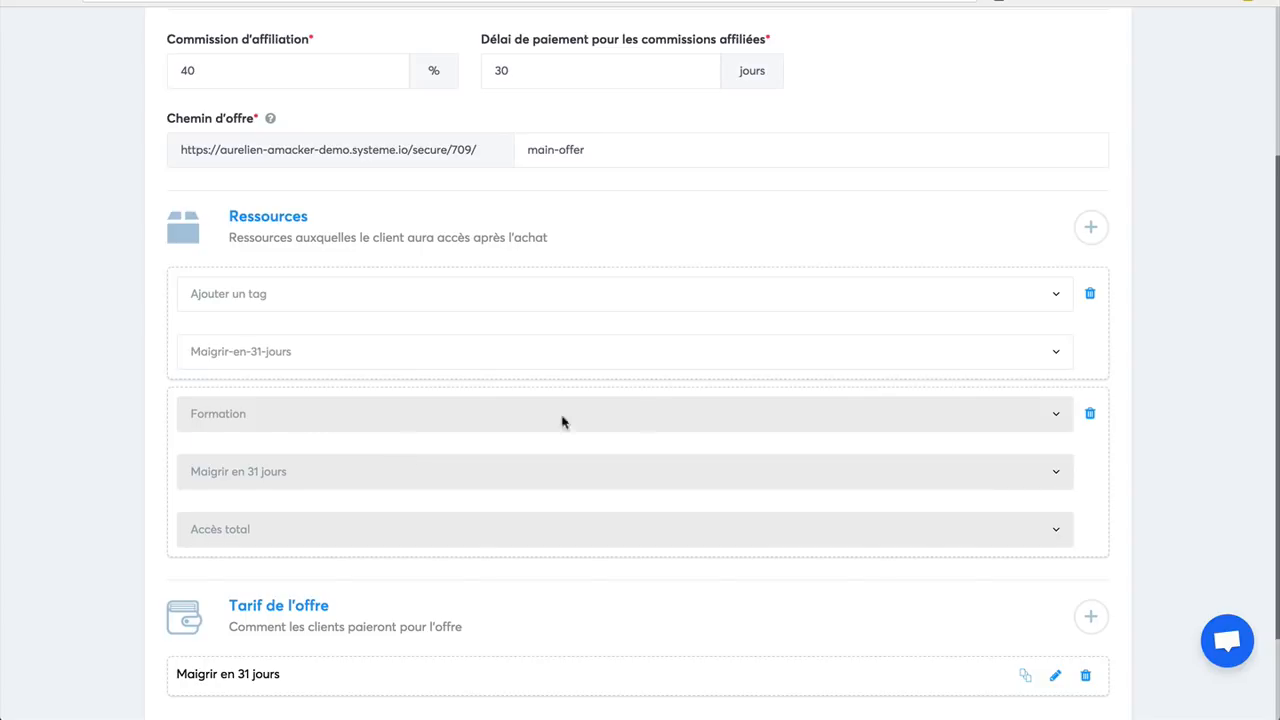
scroll(1163, 488, "down", 2)
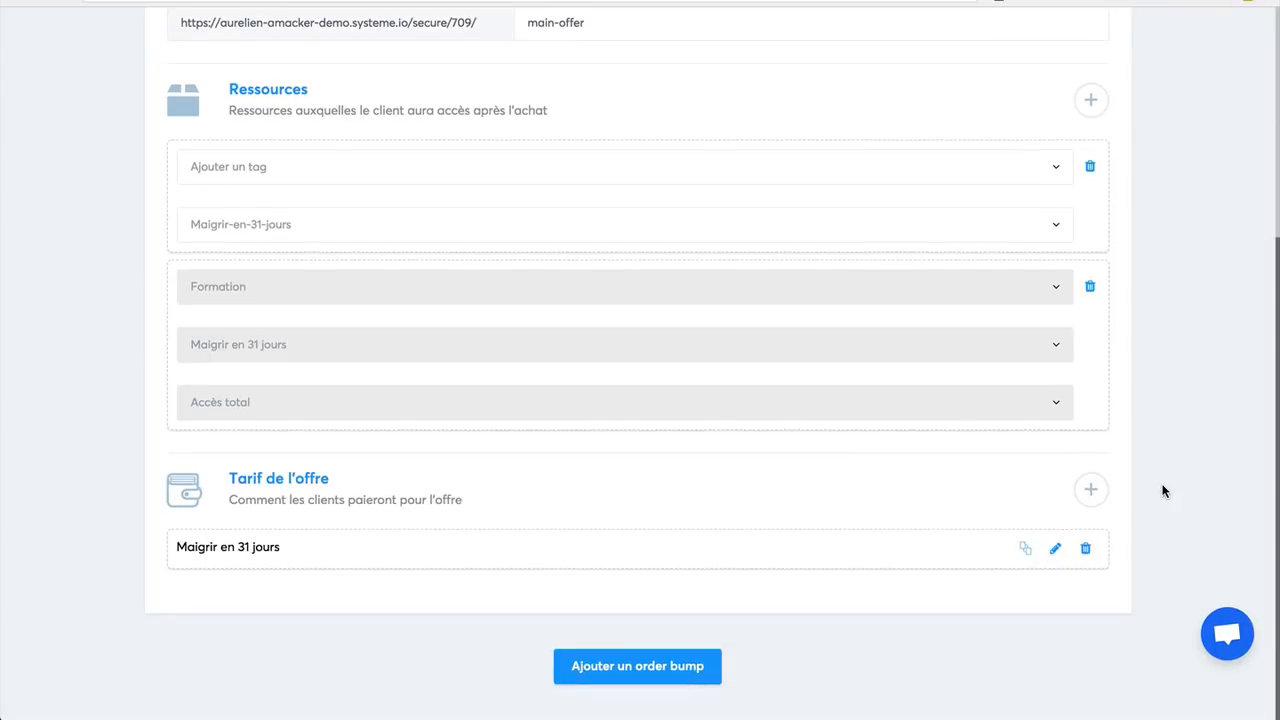
scroll(1090, 200, "up", 5)
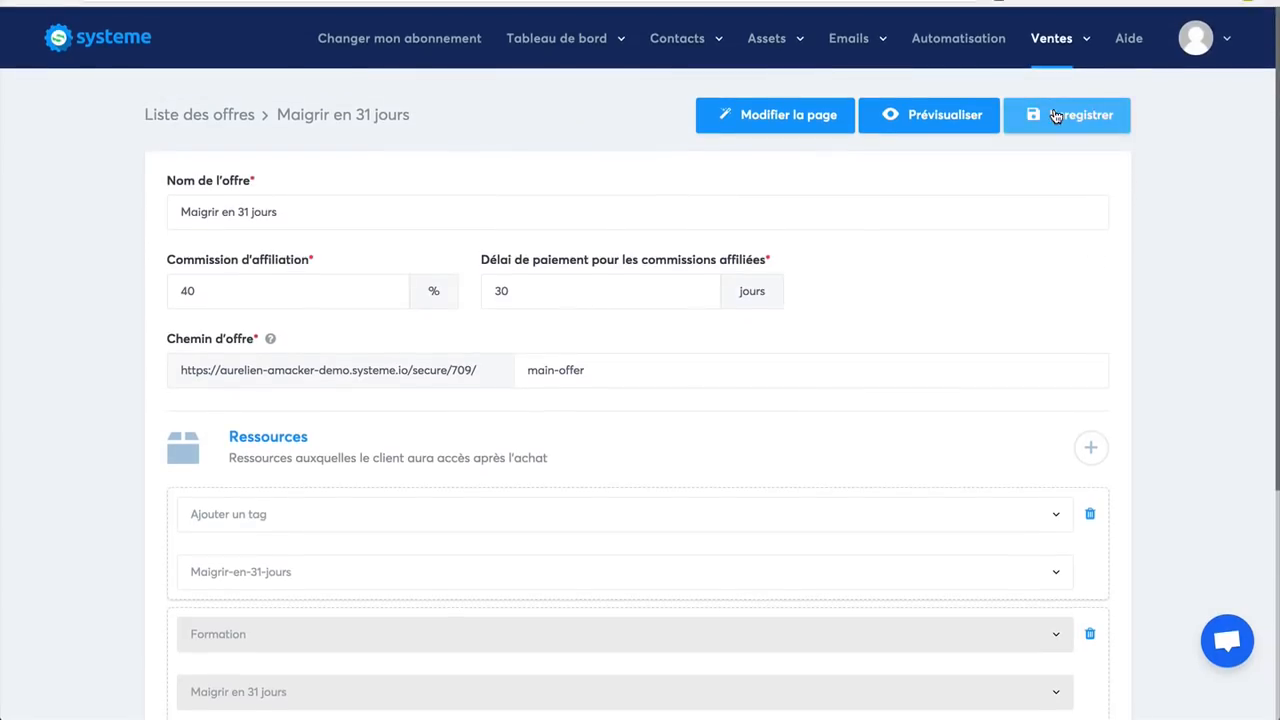
left_click(1057, 115)
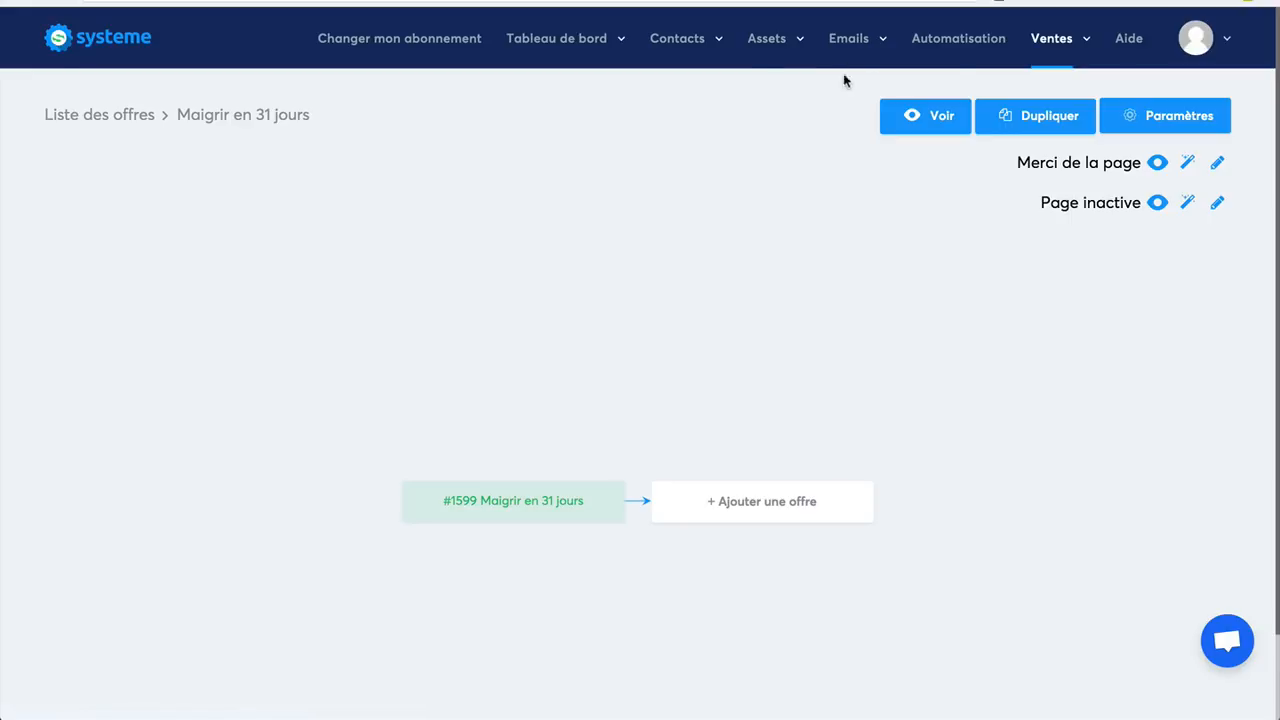
Step: Copy the link address of the "Maigrir en 31 jours" sales page
mouse_move(692, 64)
mouse_move(769, 50)
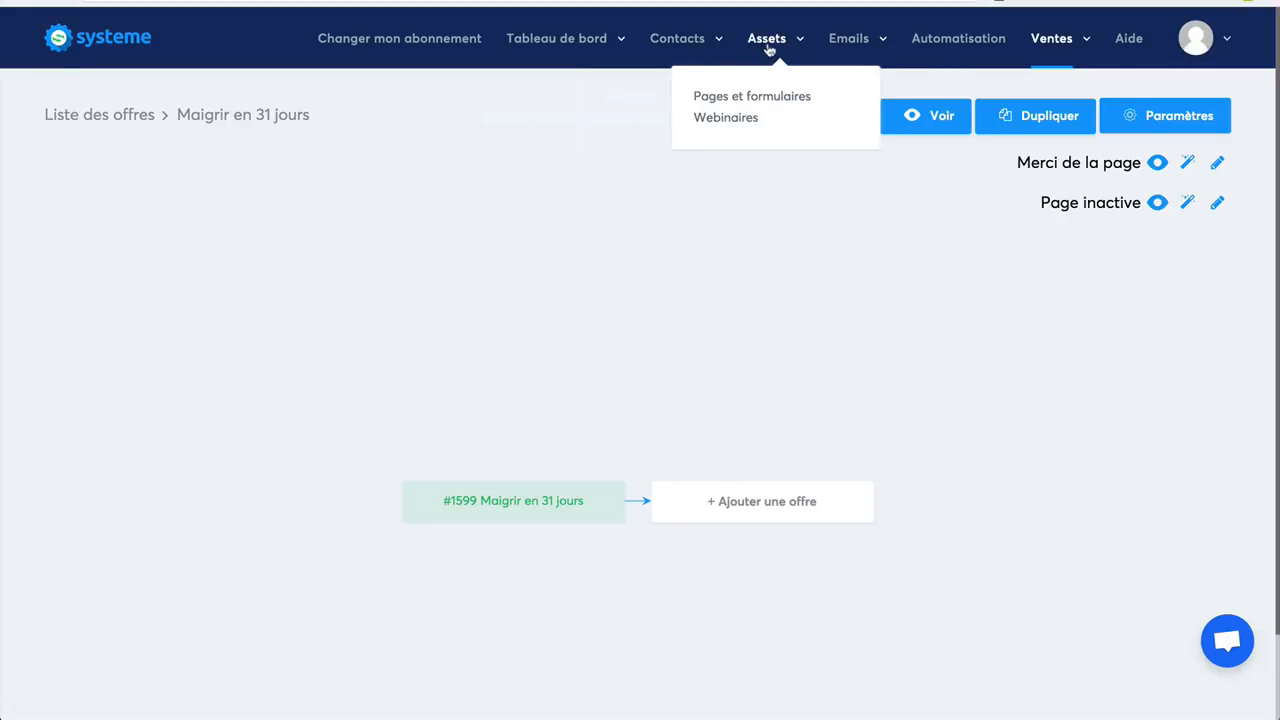
left_click(730, 98)
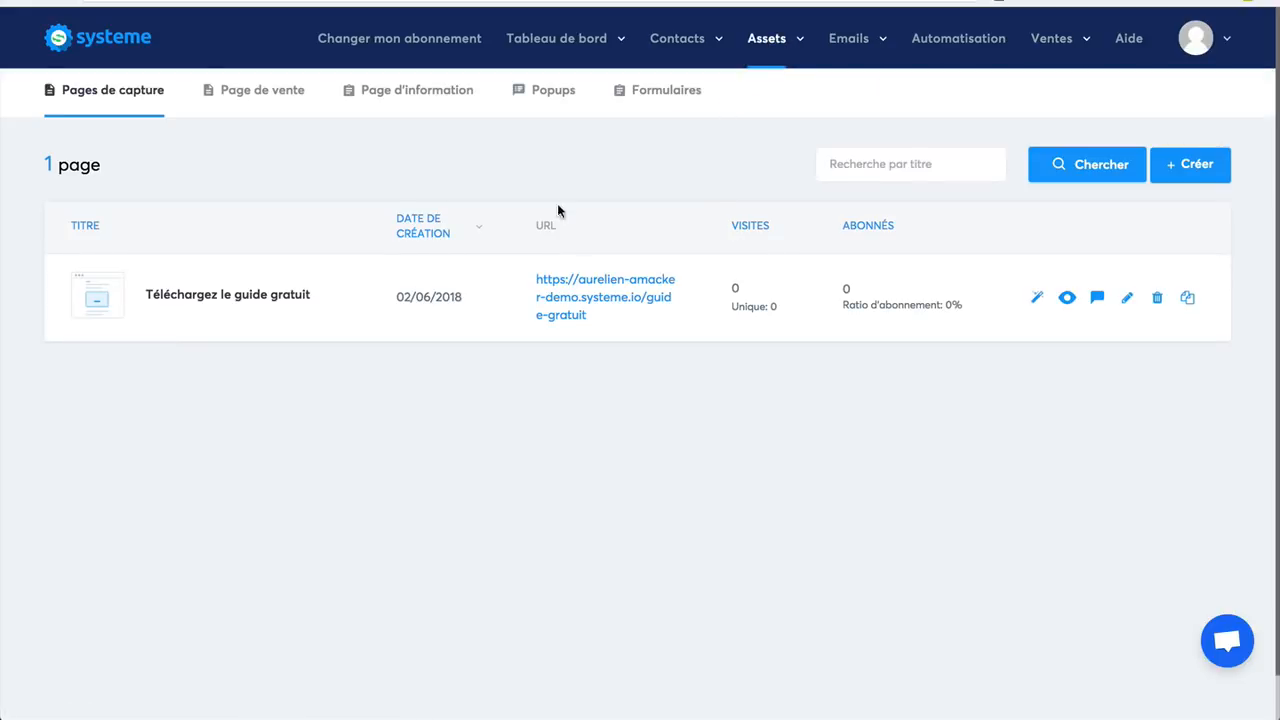
right_click(574, 282)
left_click(607, 217)
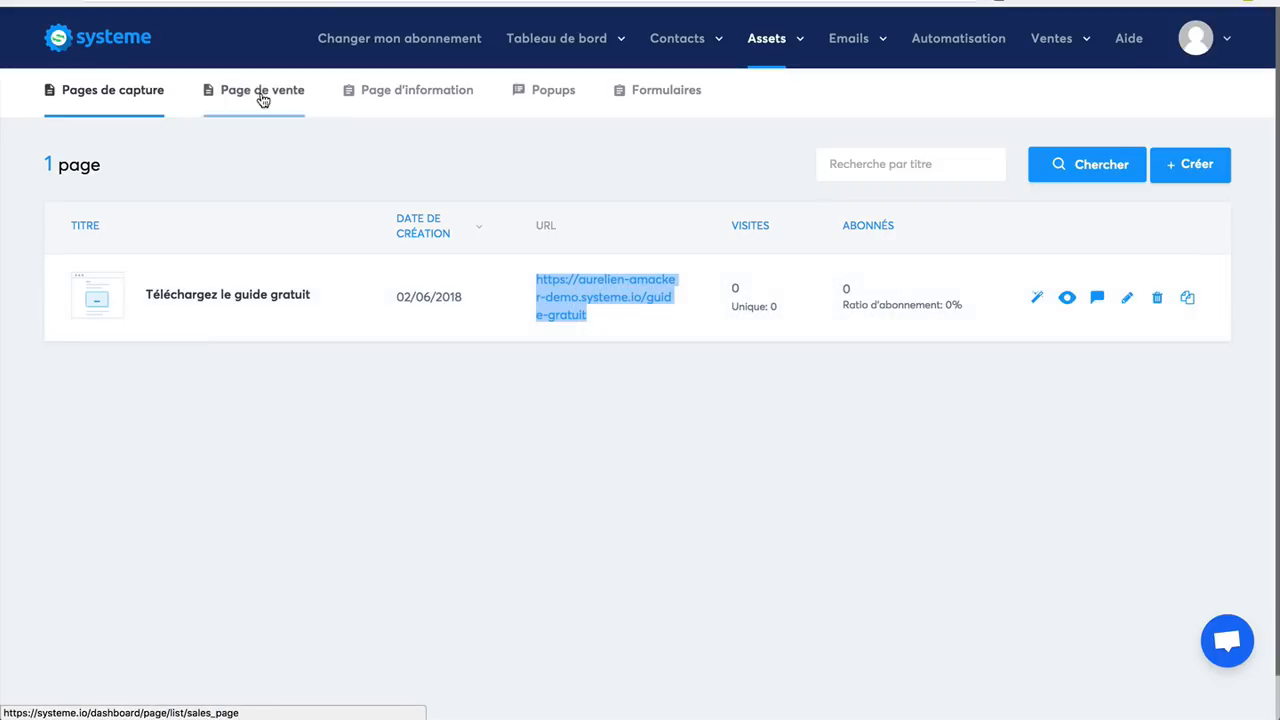
left_click(244, 96)
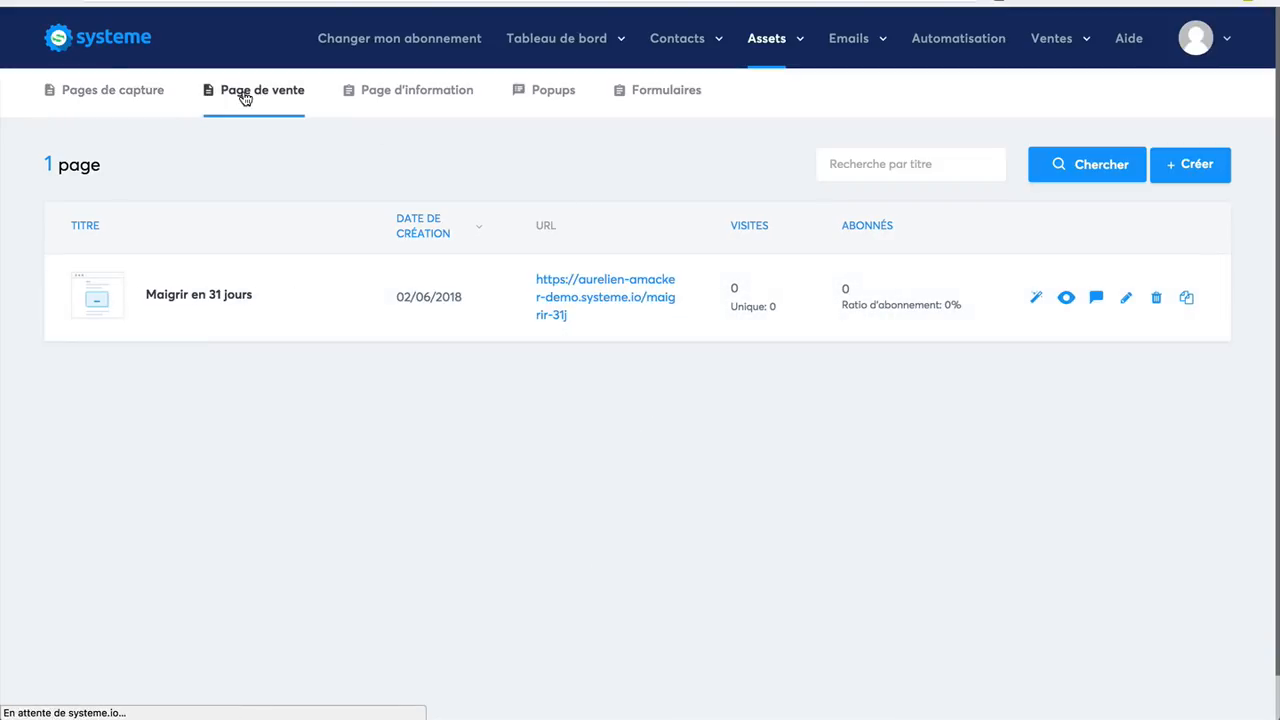
right_click(592, 276)
left_click(616, 363)
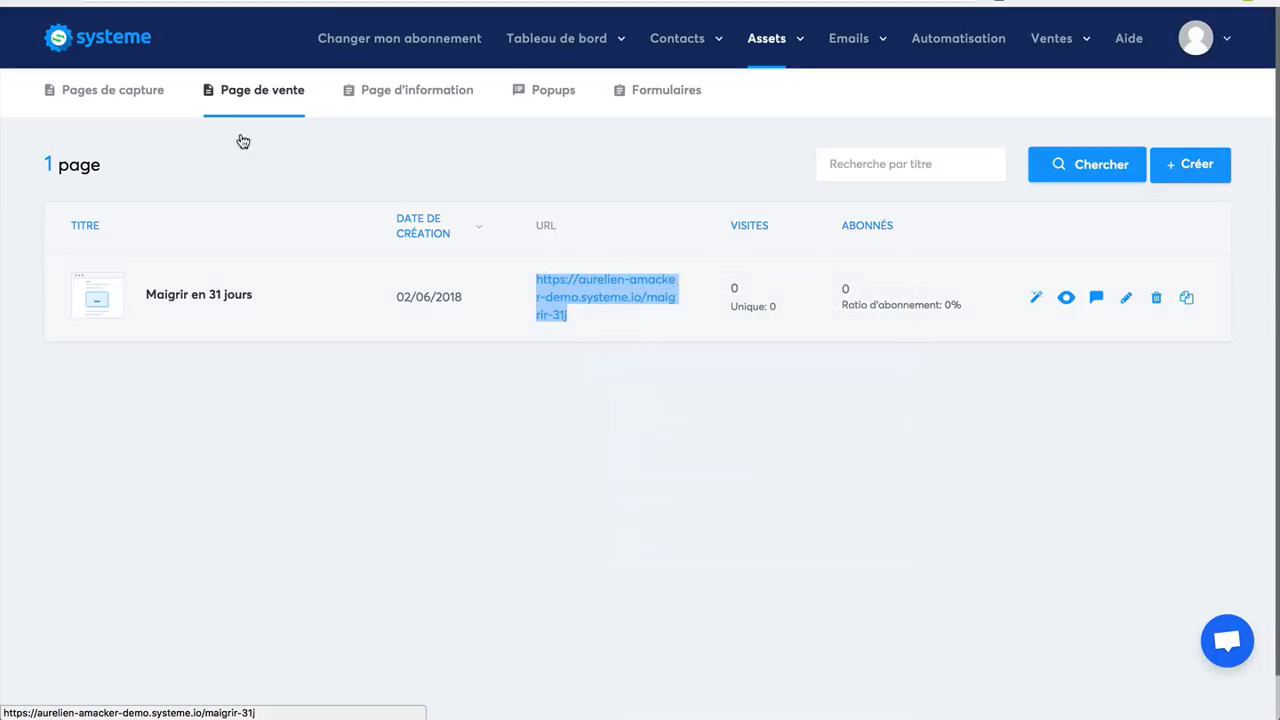
Step: Make the "Je veux voir la vidéo" button on the capture page redirect sign-ups to the copied maigrir-31j URL, then save and exit
left_click(110, 93)
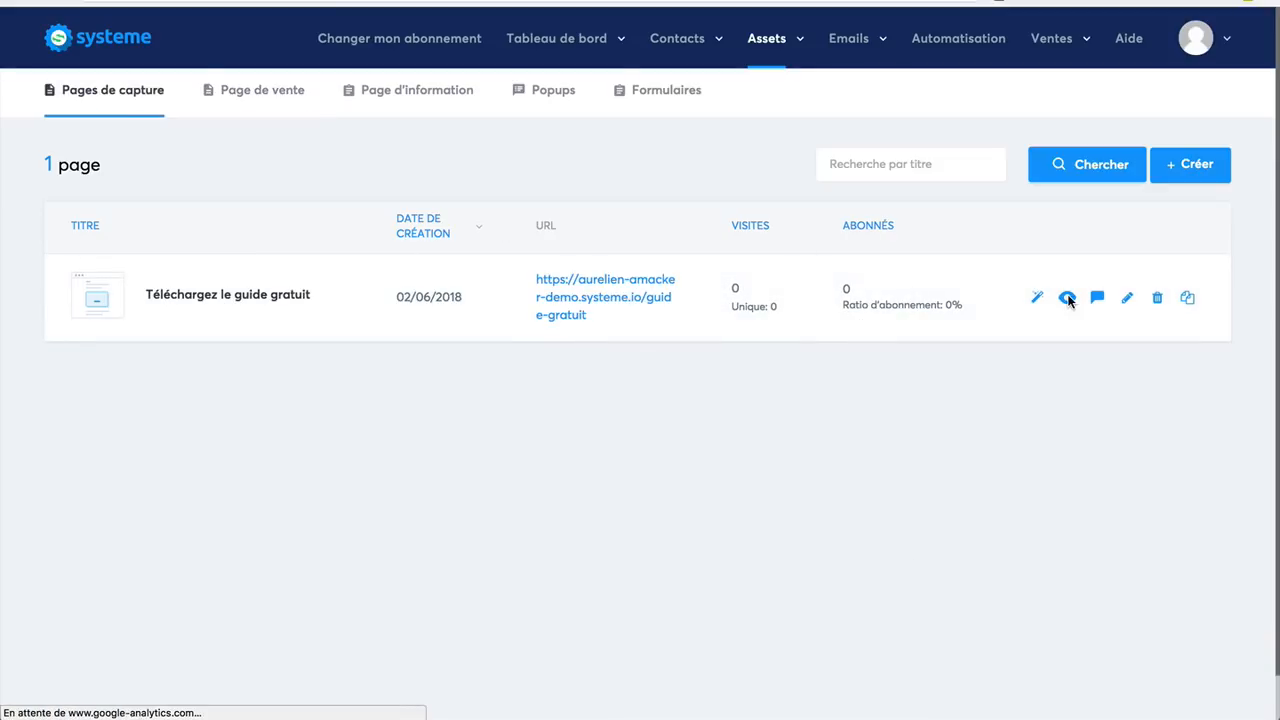
left_click(1033, 298)
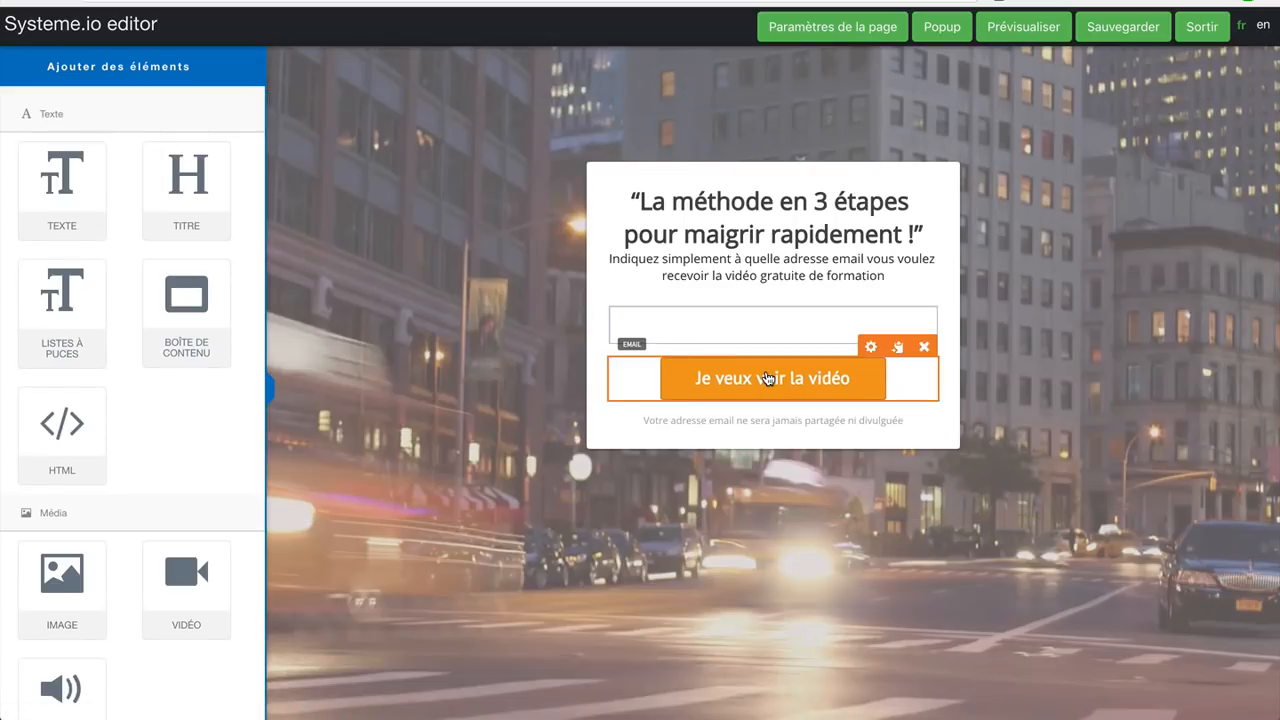
left_click(767, 378)
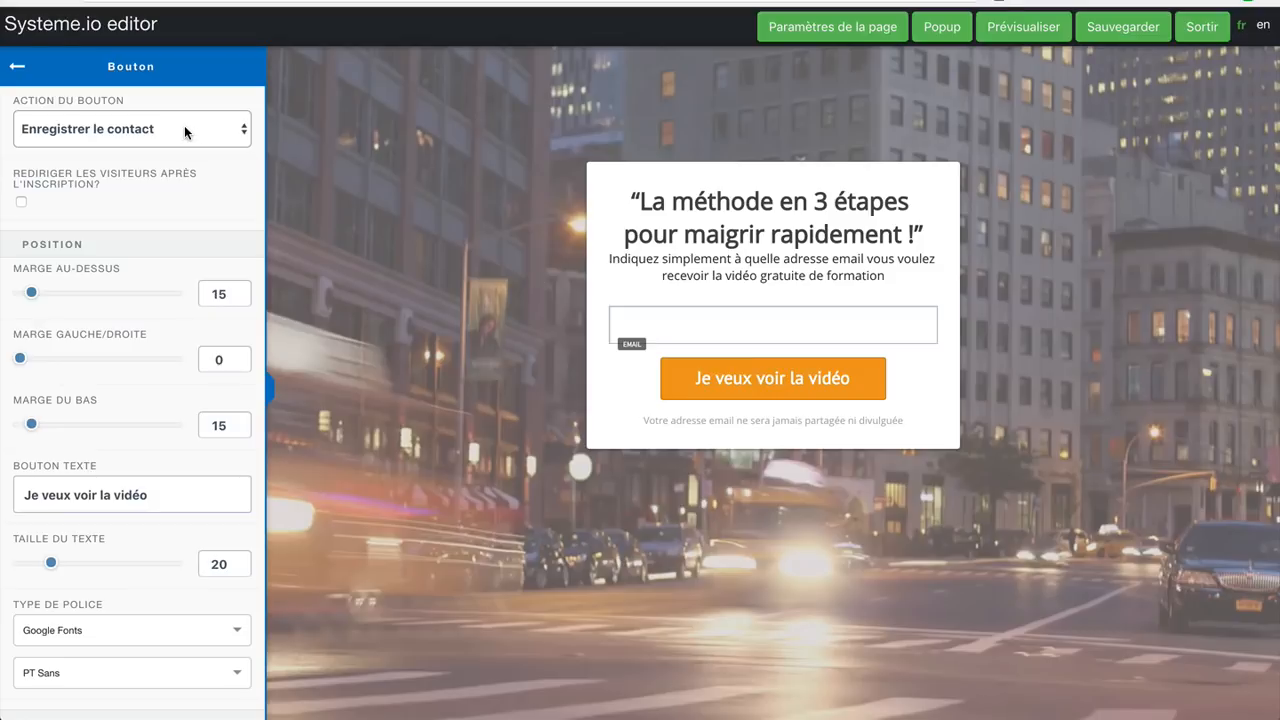
left_click(20, 202)
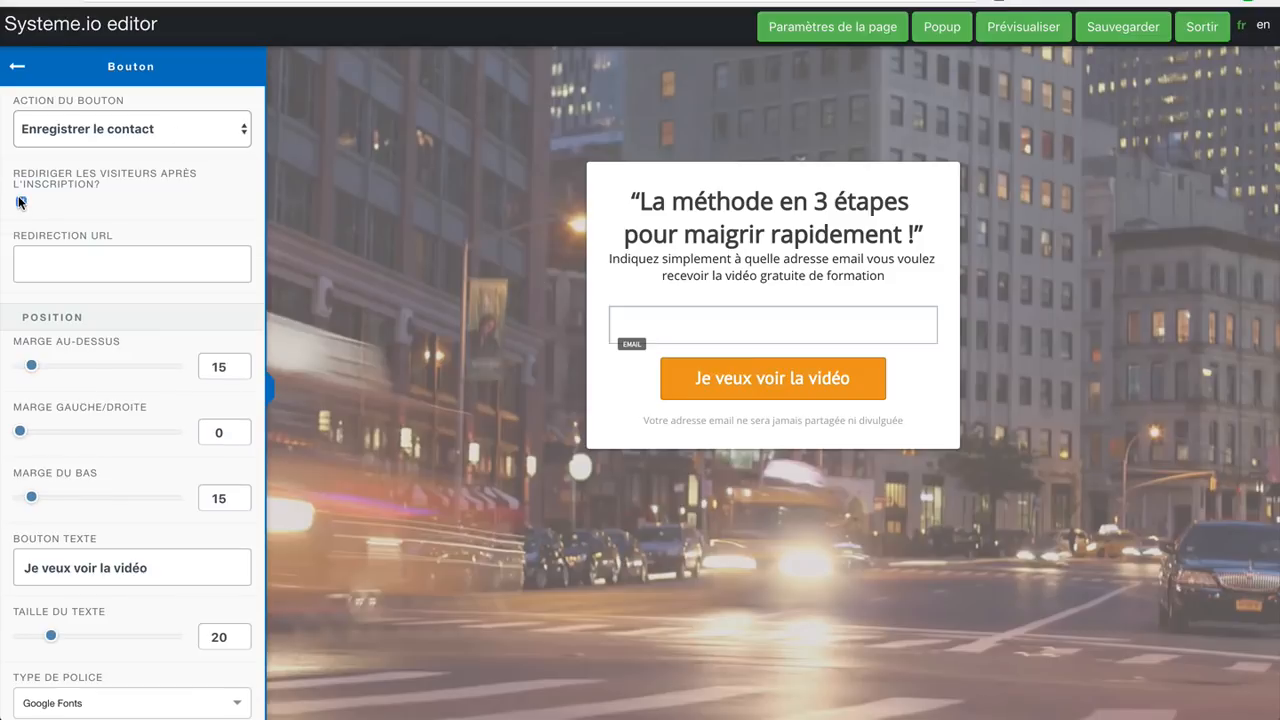
left_click(64, 262)
key("ctrl+v")
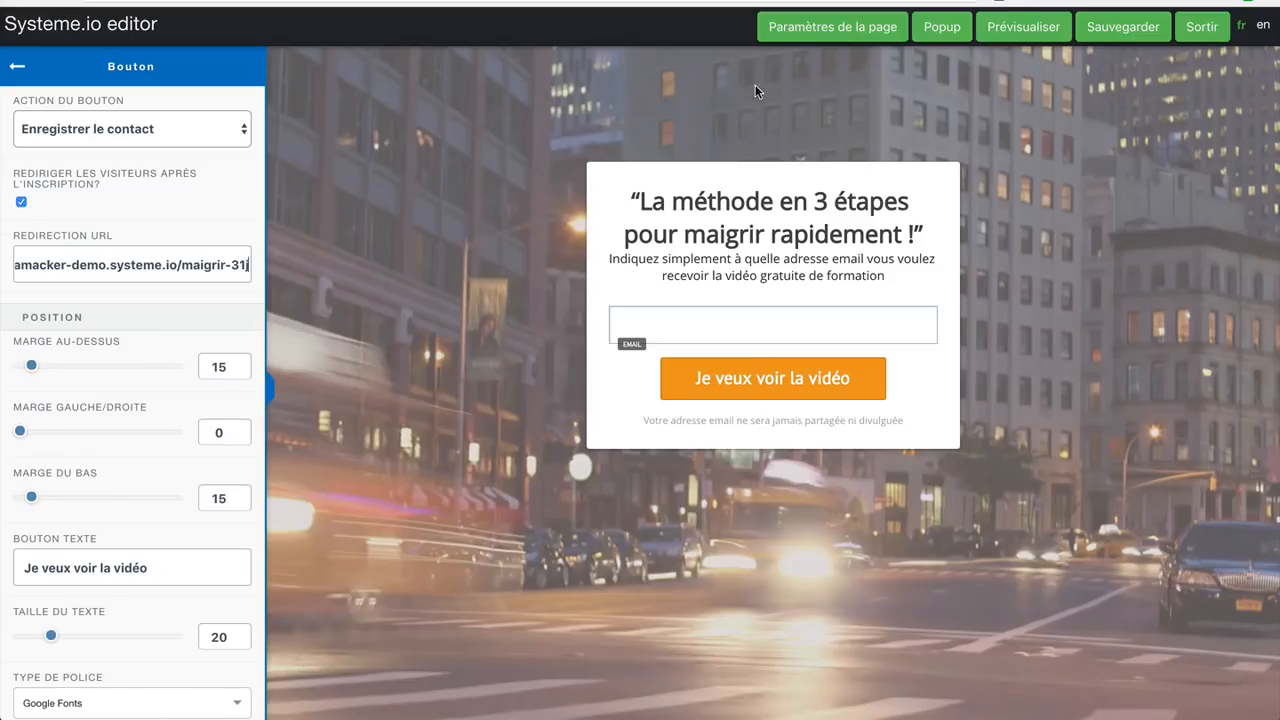
left_click(1123, 30)
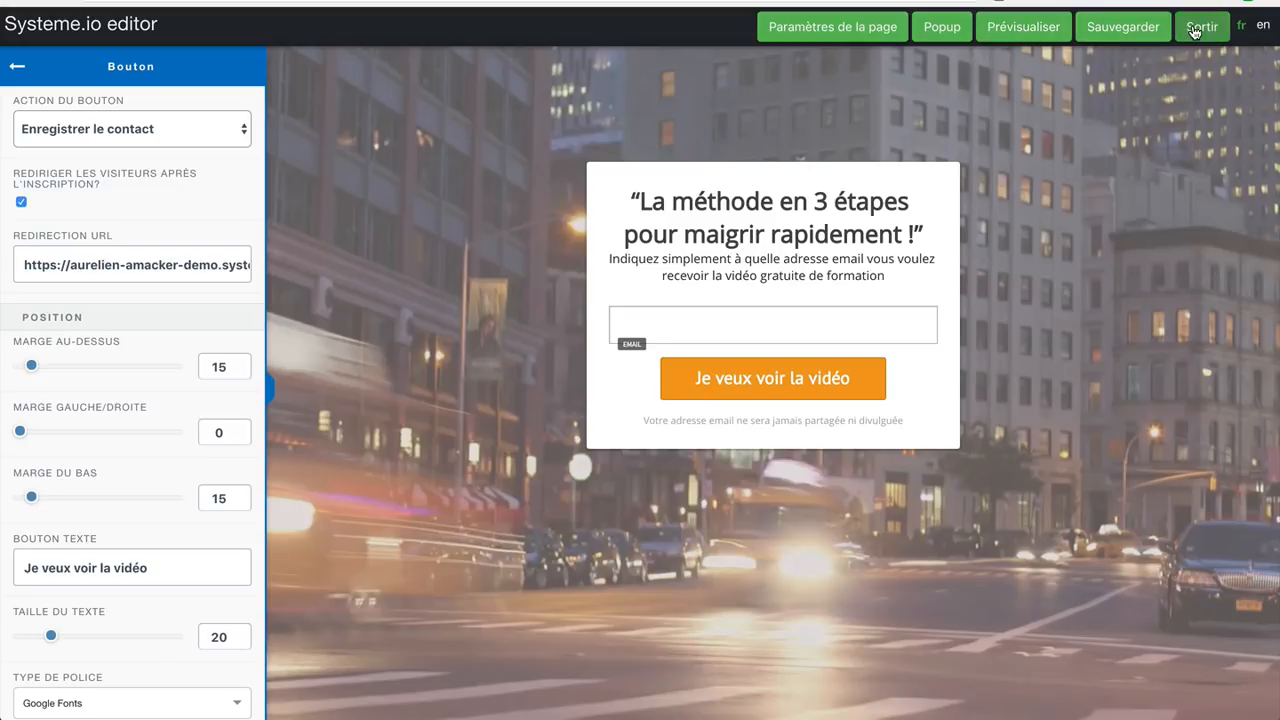
left_click(1200, 30)
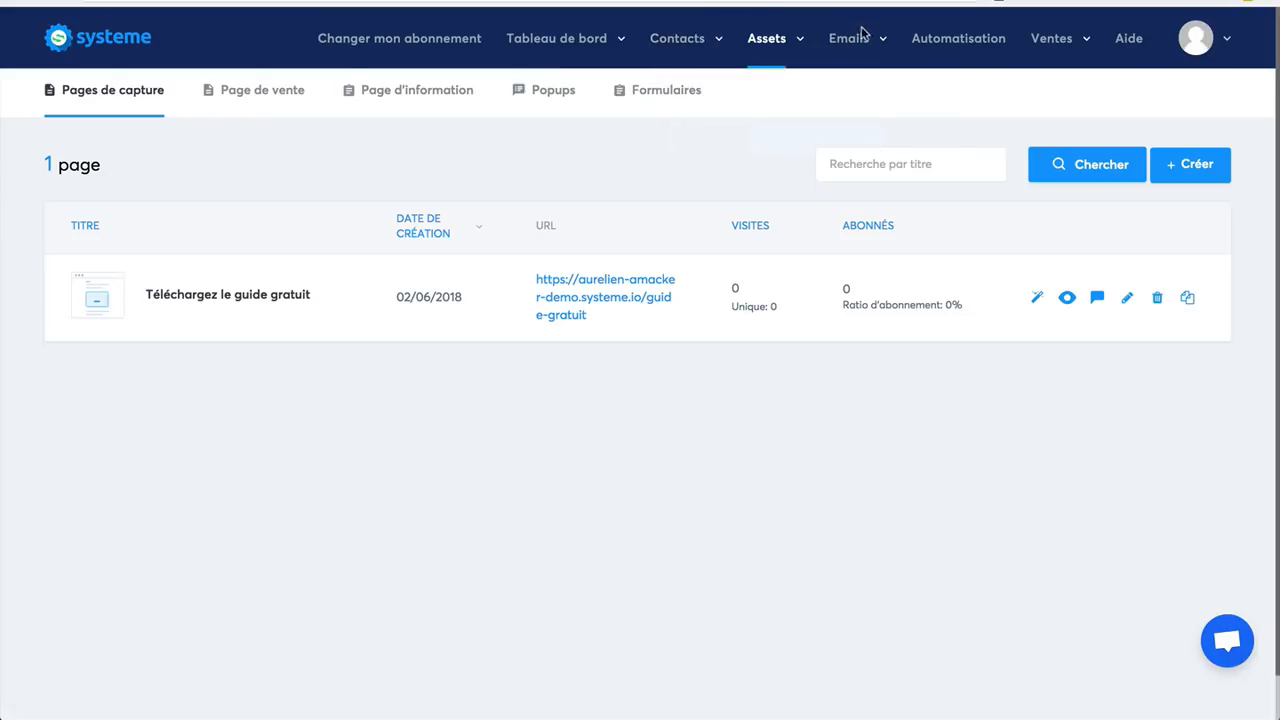
Step: Open the "Maigrir en 31 jours" offer and check its live order page, then close that page
mouse_move(1058, 48)
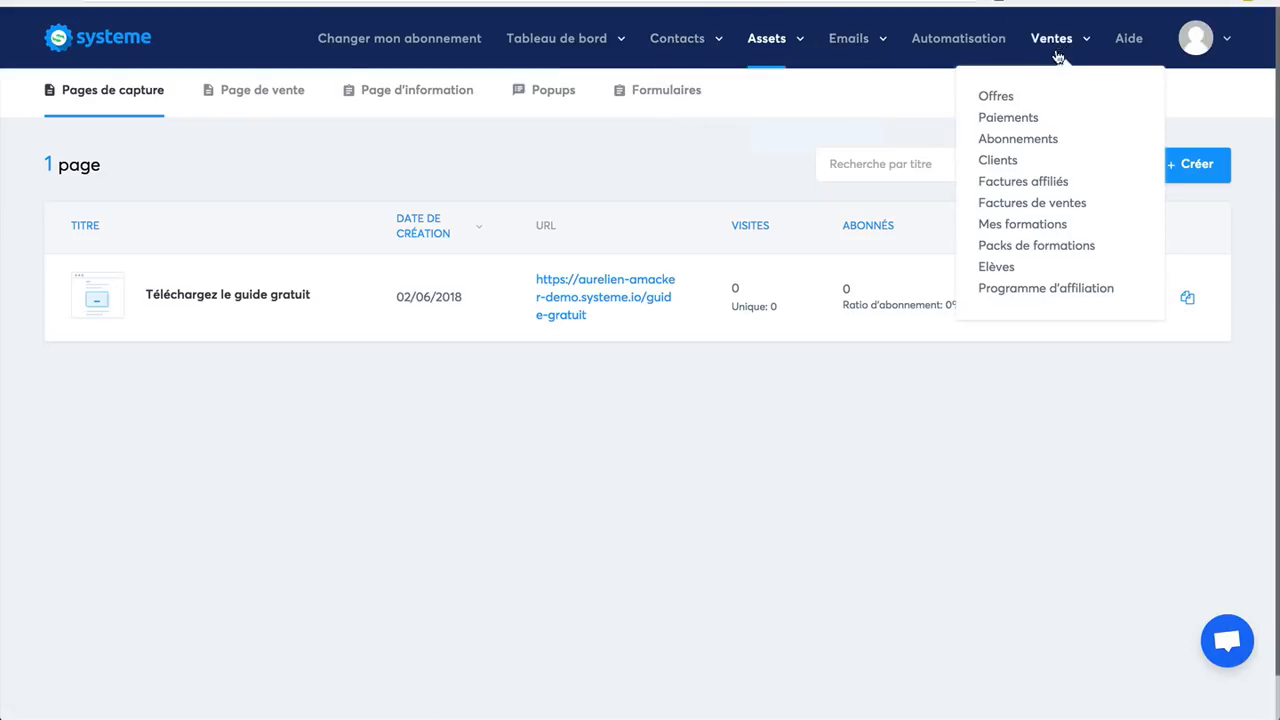
left_click(995, 100)
left_click(104, 217)
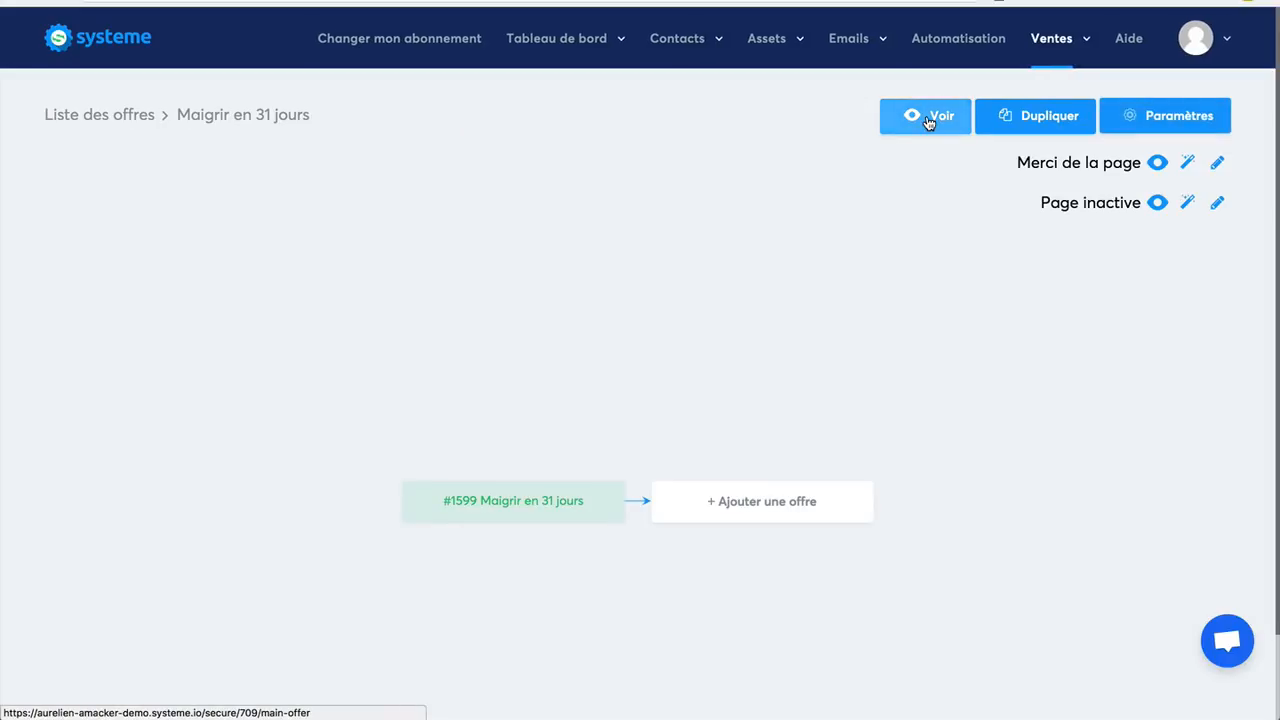
left_click(928, 121)
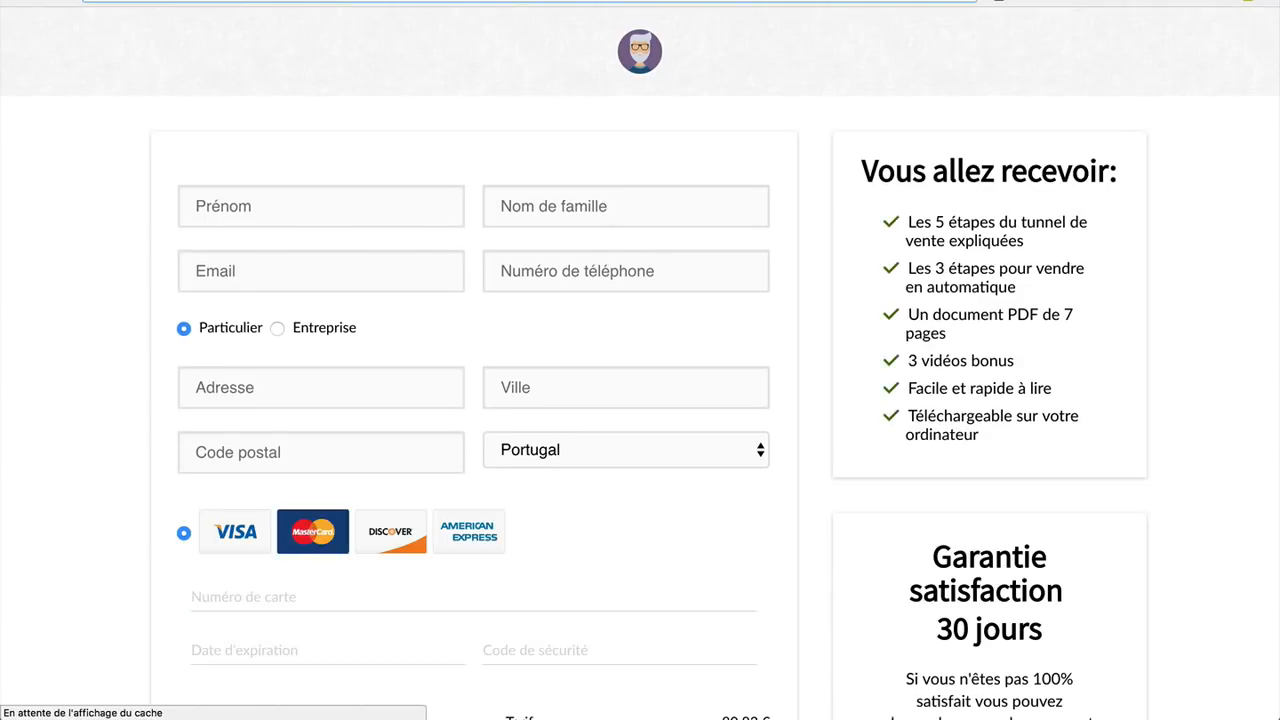
key("super+w")
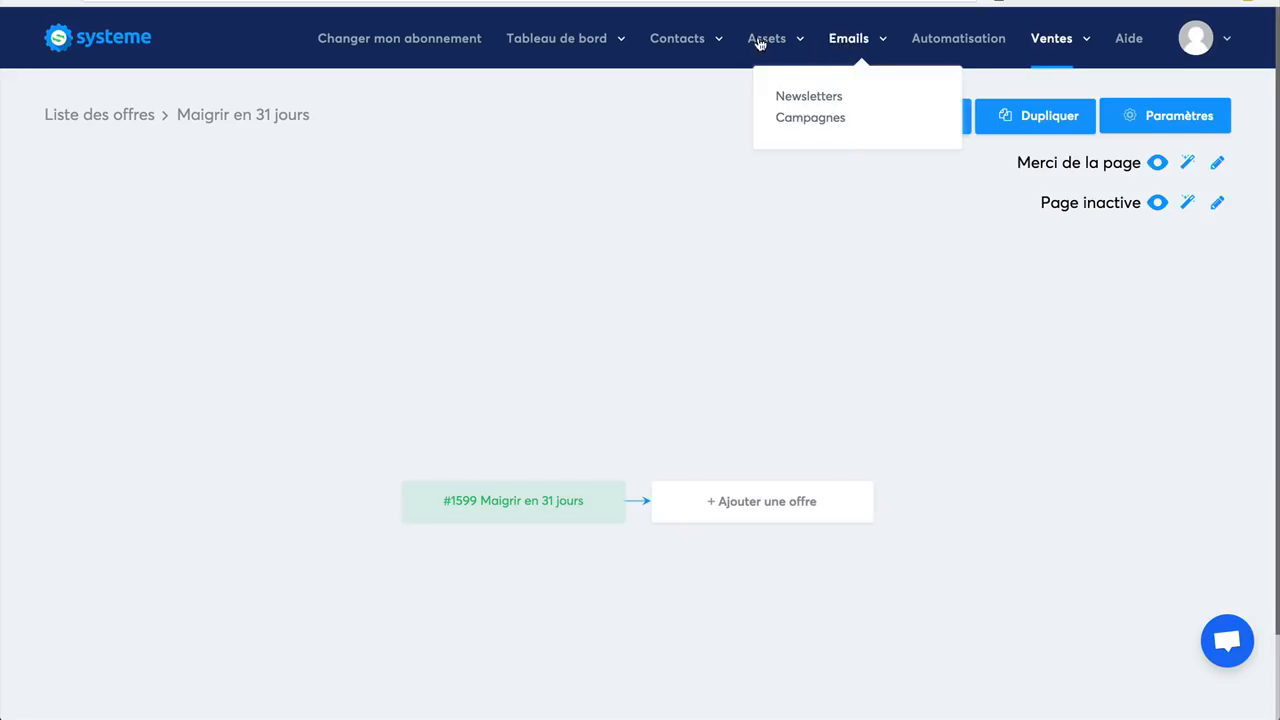
Step: Open the "Maigrir en 31 jours" sales page in the page editor
mouse_move(547, 42)
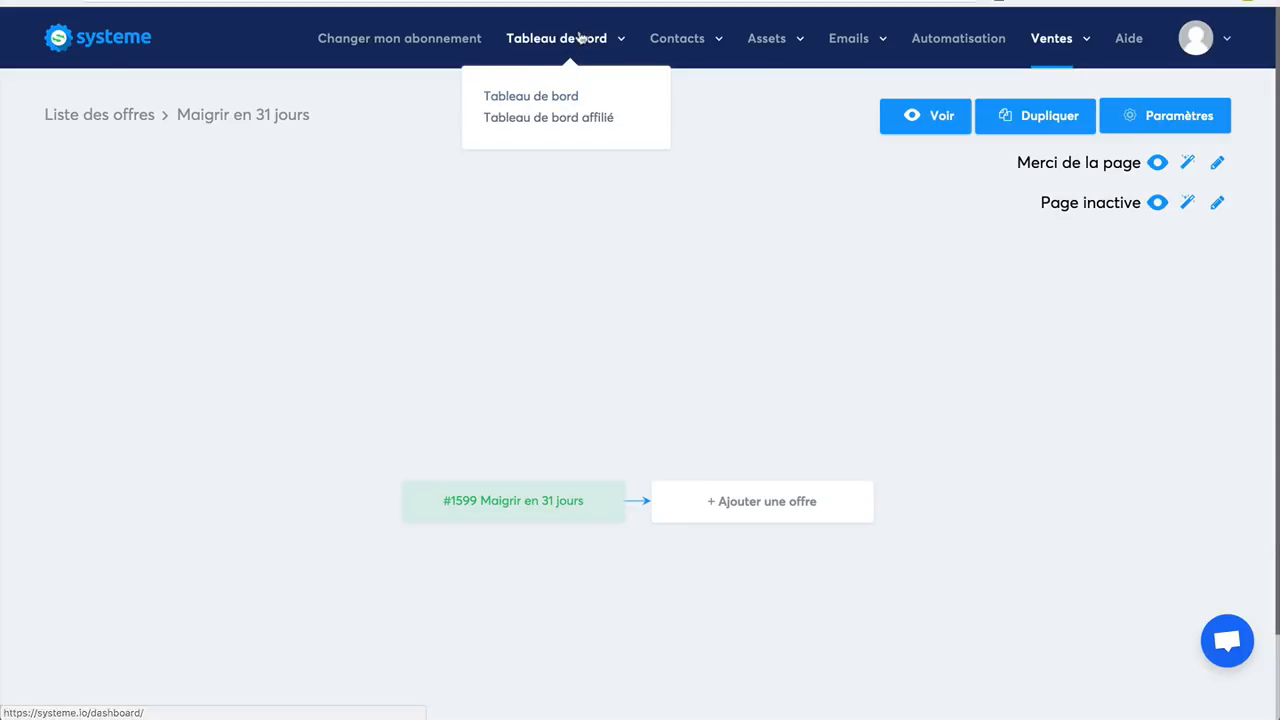
mouse_move(697, 42)
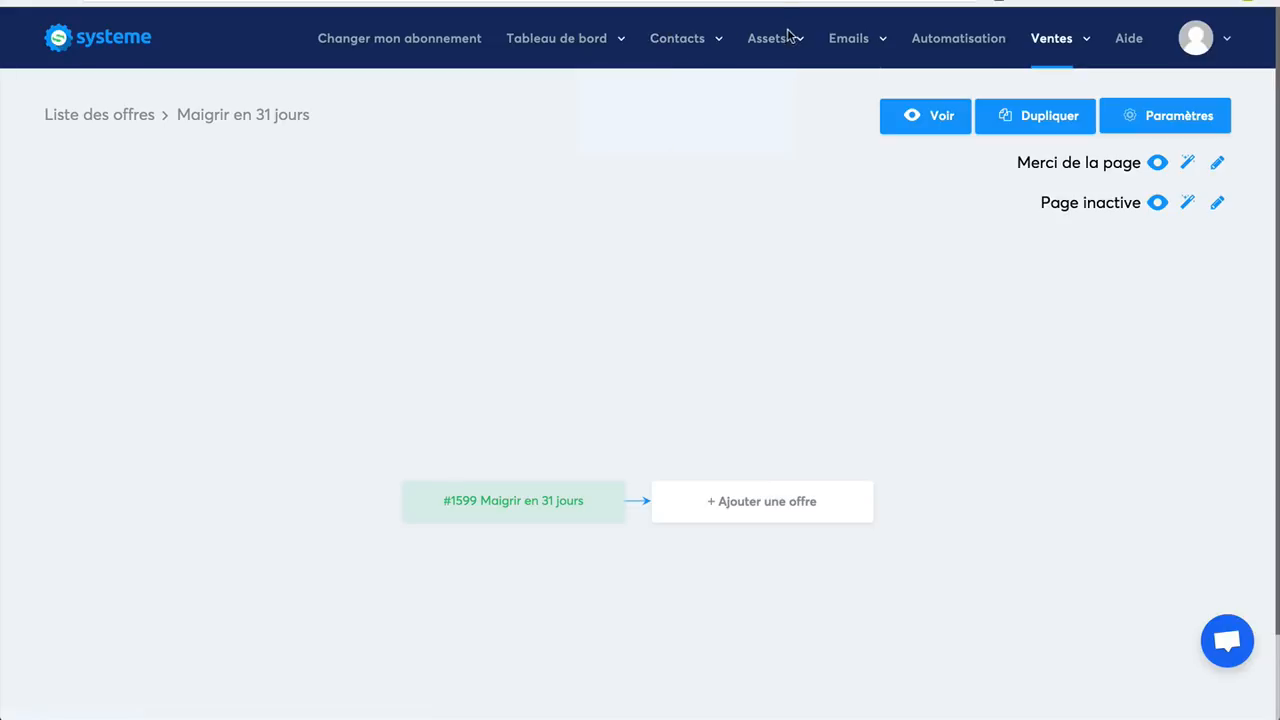
mouse_move(780, 40)
left_click(735, 103)
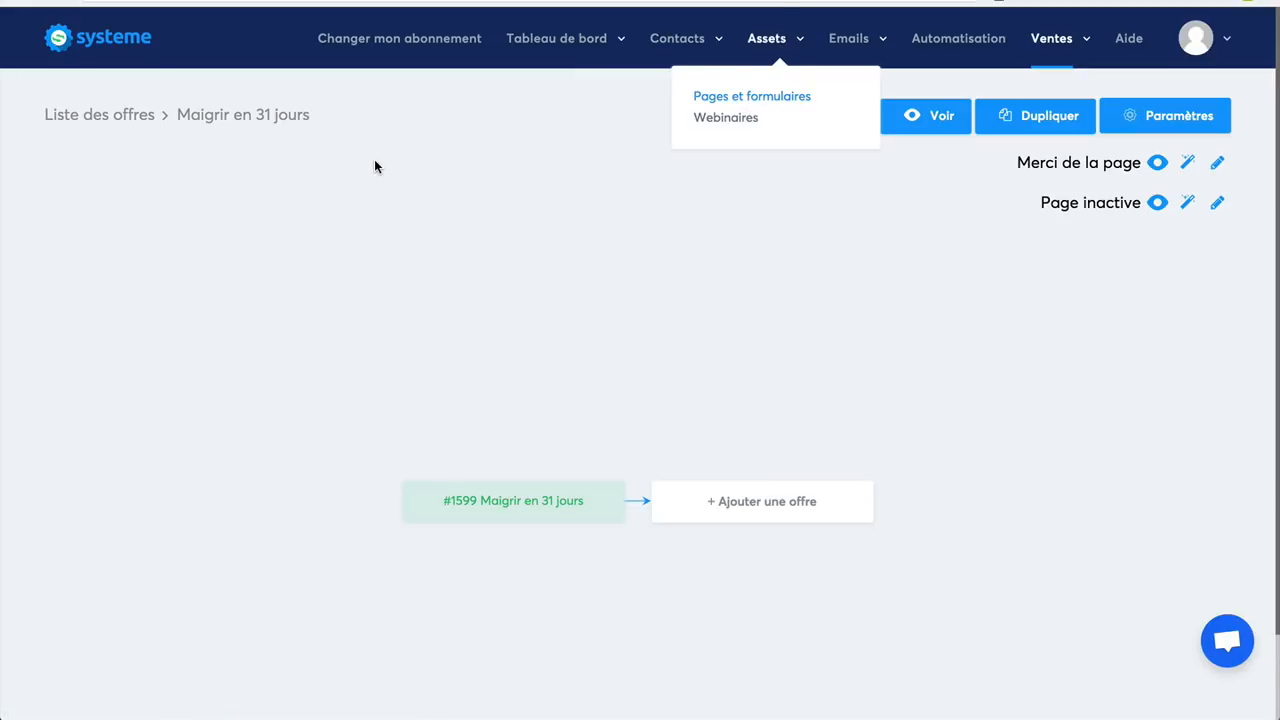
left_click(240, 98)
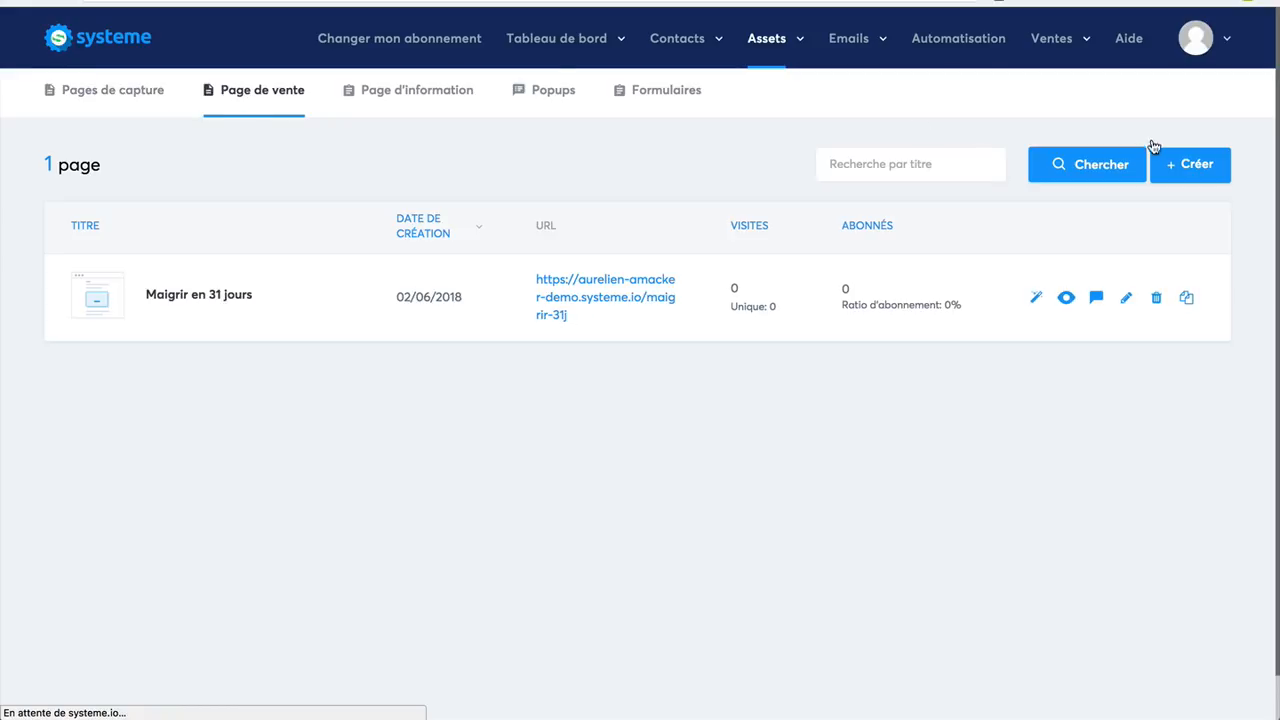
left_click(1037, 298)
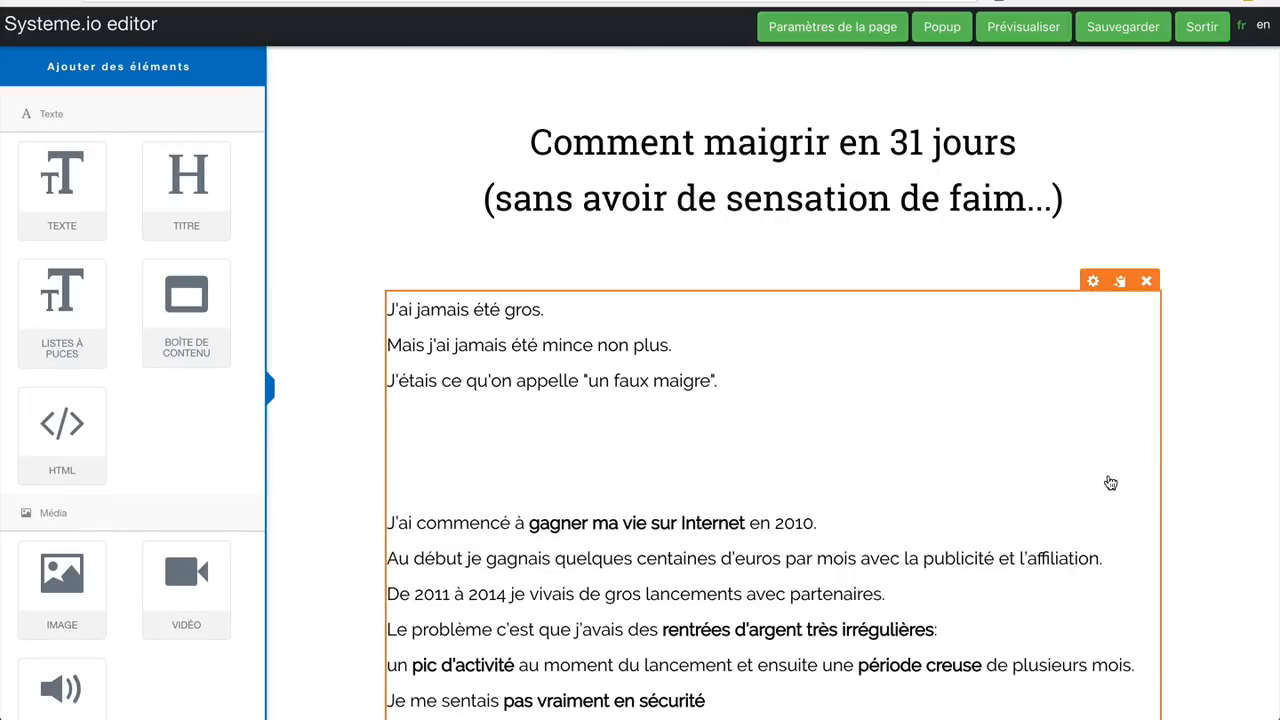
Step: Delete the first two-column pricing block with the "Formation seule" and "Pass Business" options from the sales page
scroll(1110, 484, "down", 15)
scroll(1110, 484, "down", 20)
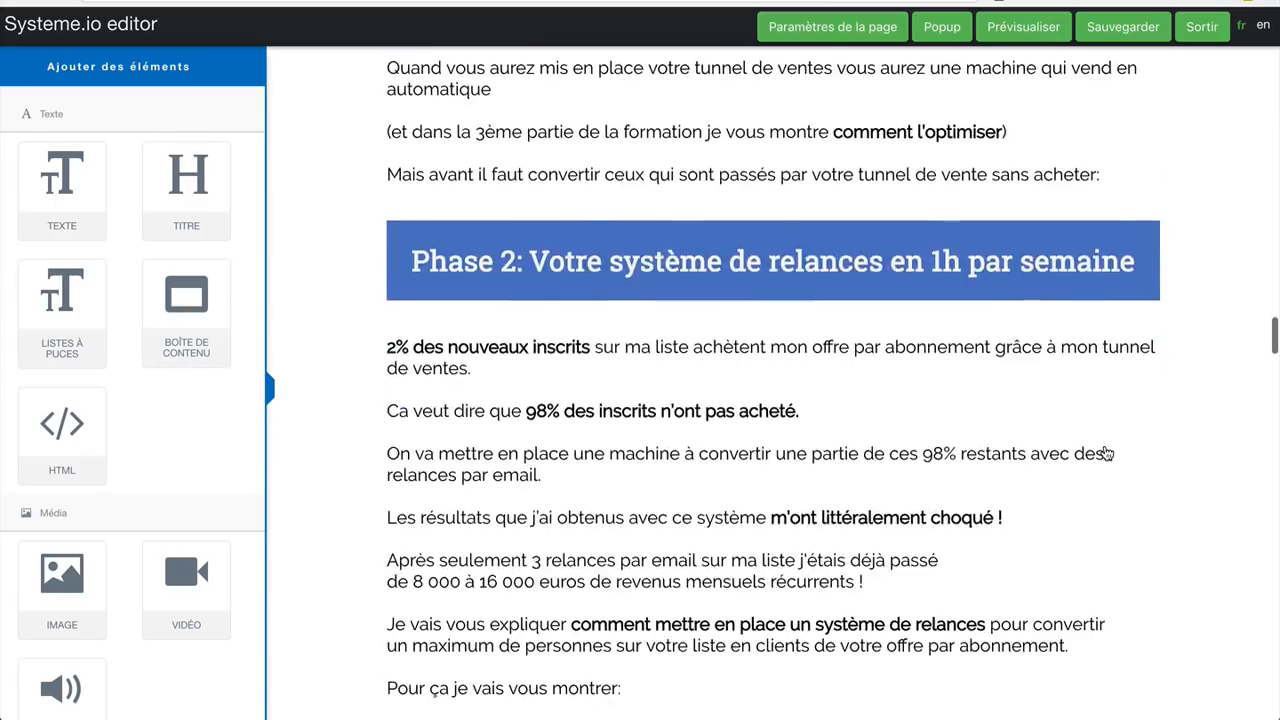
scroll(1107, 454, "down", 12)
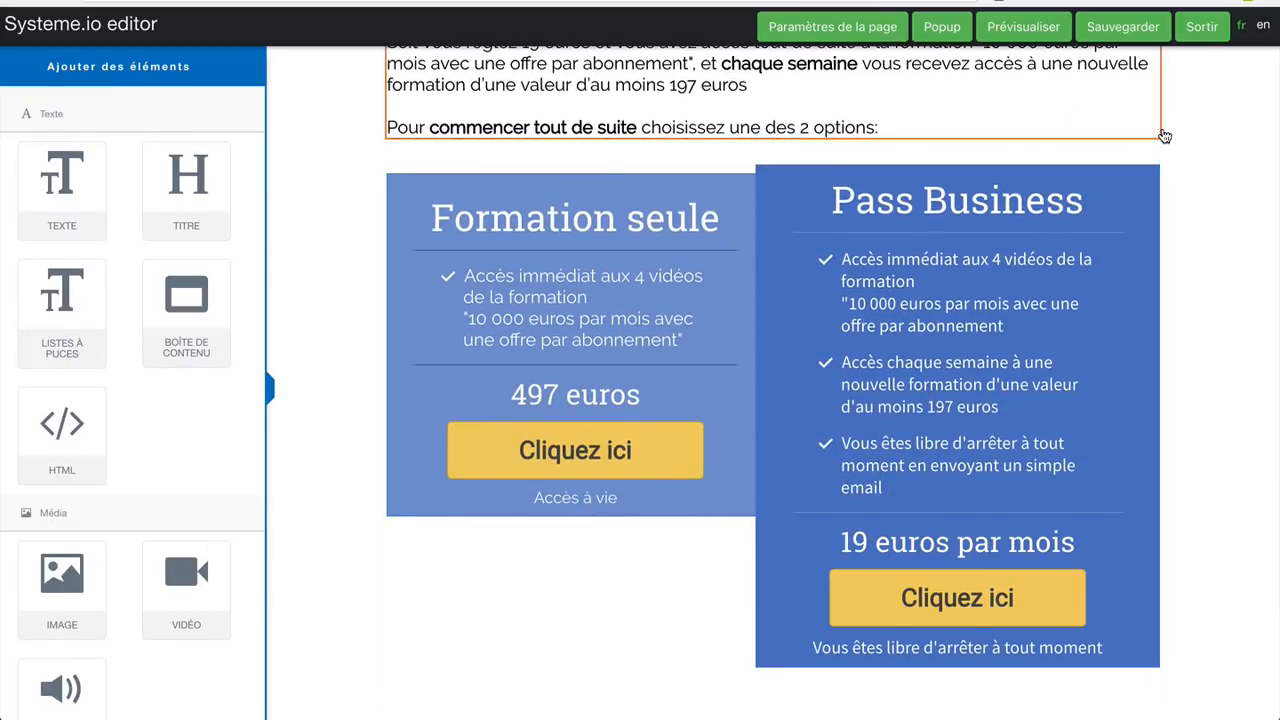
left_click(1147, 128)
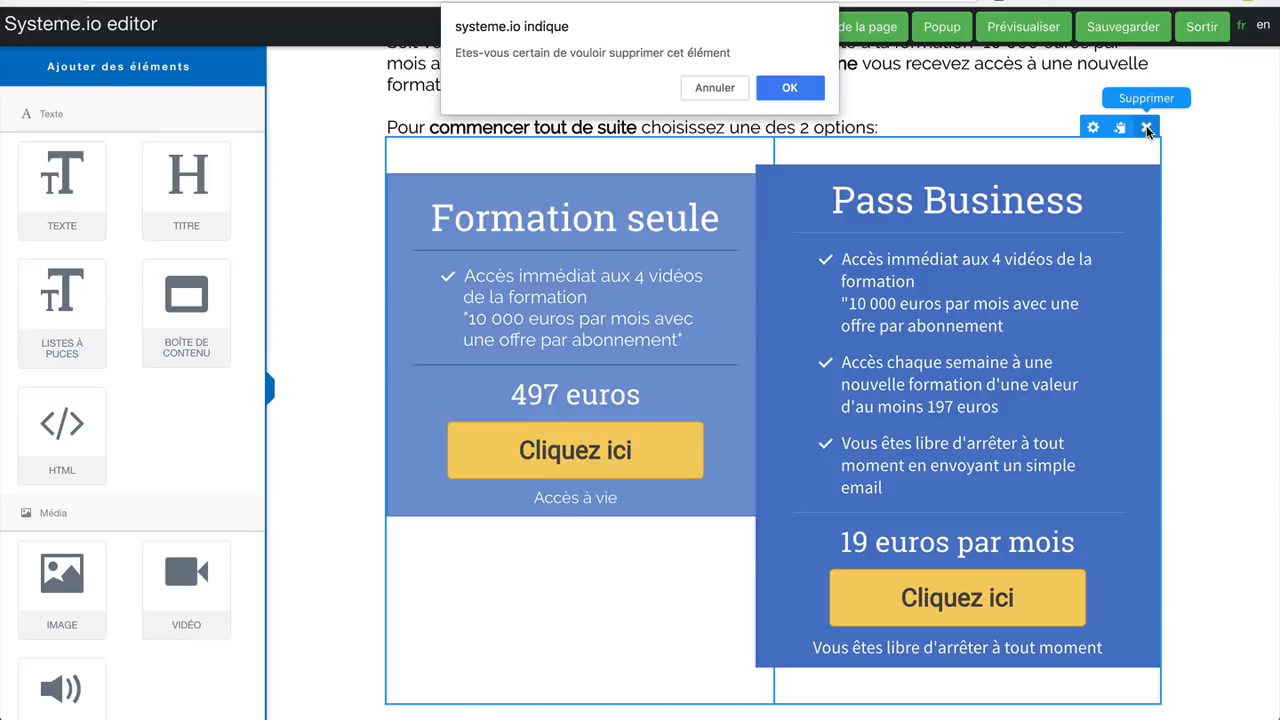
left_click(805, 91)
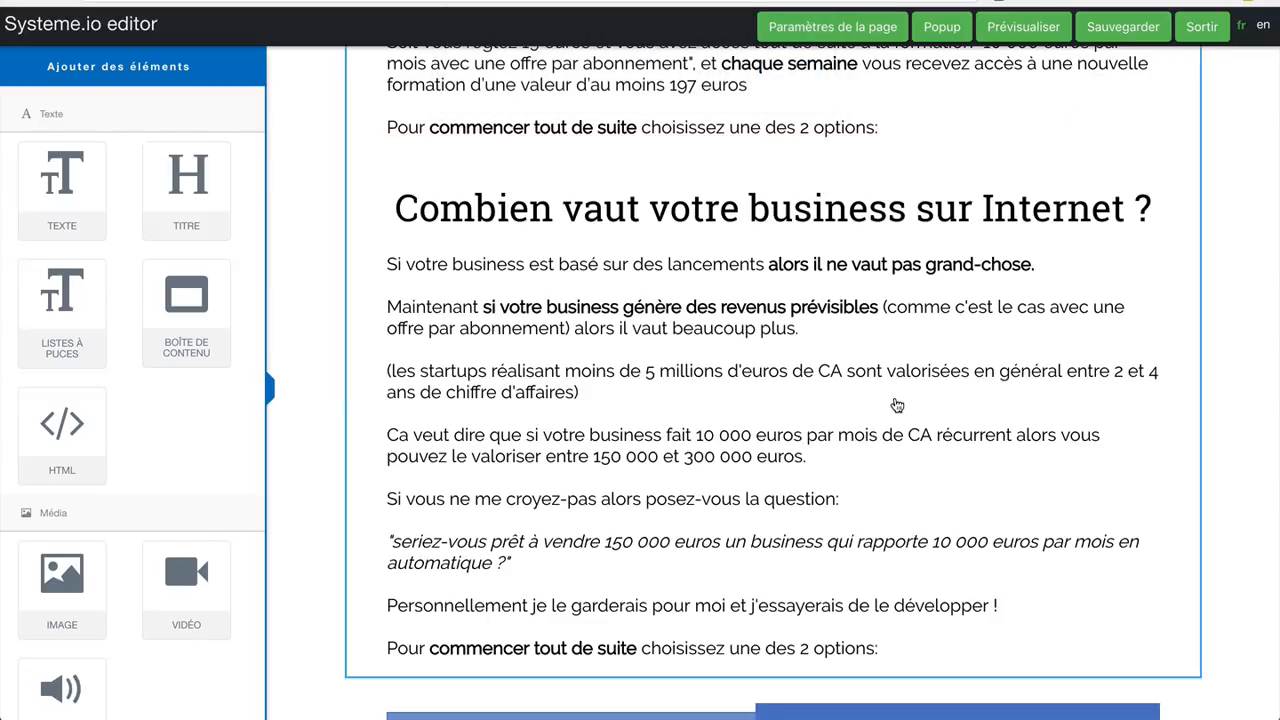
Step: Add a text element directly below the "Pour commencer tout de suite" paragraph, above the heading "Combien vaut votre business sur Internet ?"
scroll(894, 406, "down", 3)
scroll(898, 409, "up", 5)
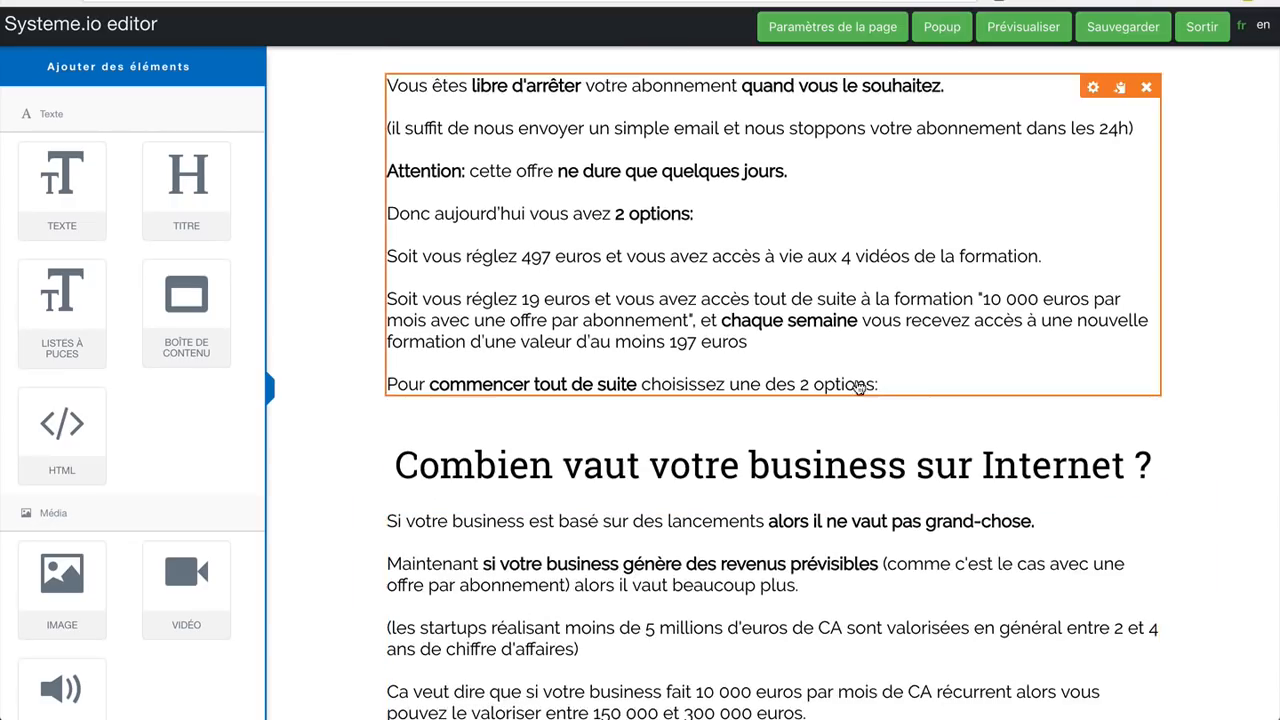
left_click(870, 388)
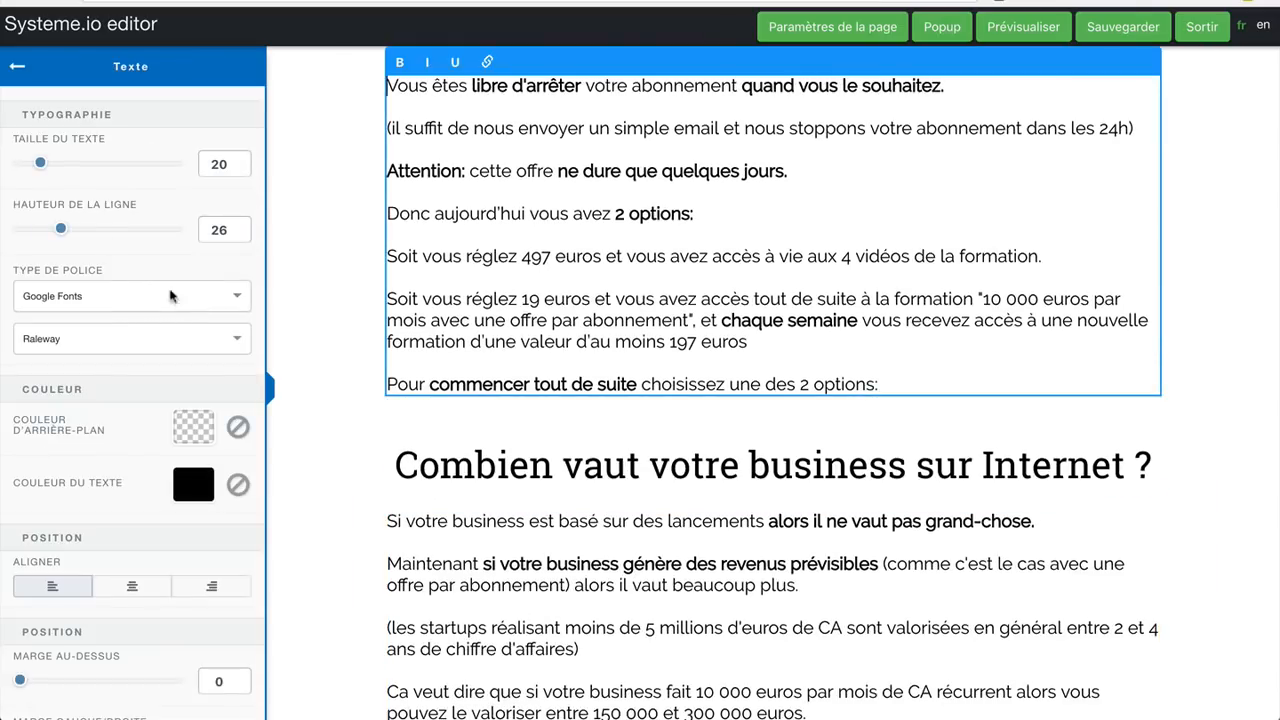
left_click(17, 72)
left_click_drag(57, 188, 491, 412)
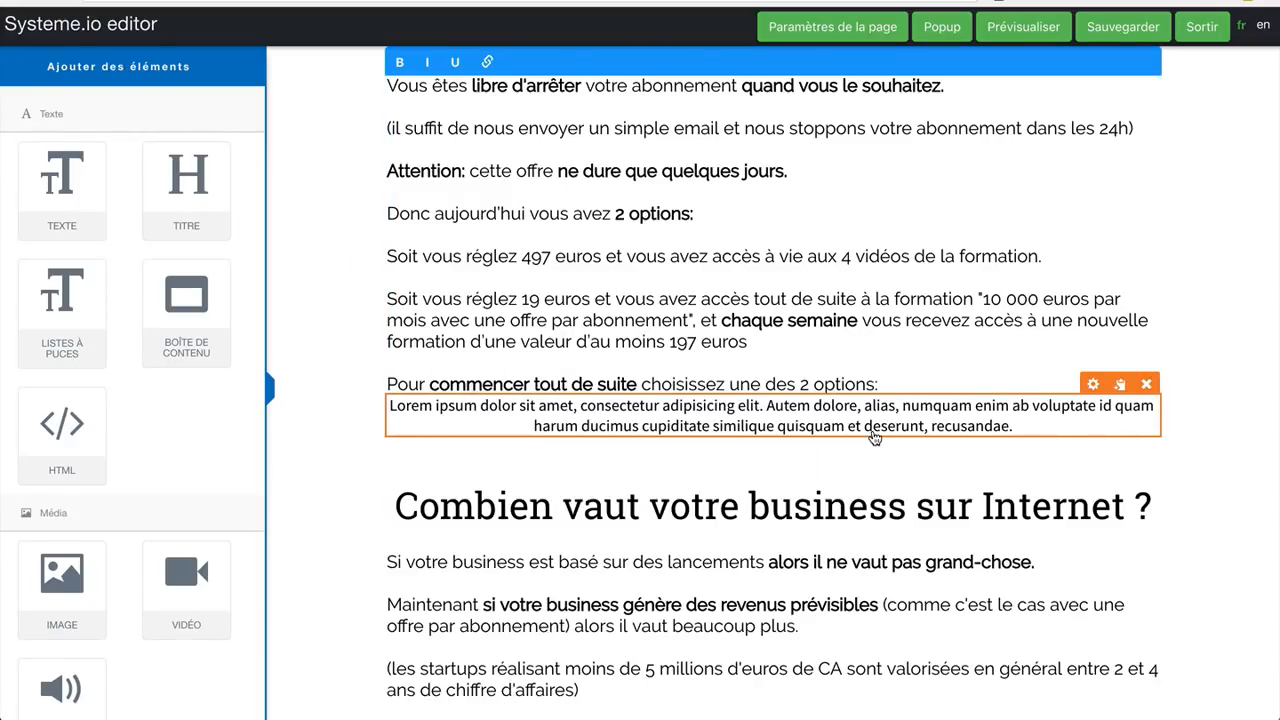
Step: Replace the placeholder text with "Cliquez sur le bouton pour recevoir la méthode pour maigrir en 31 jours:"
left_click(995, 425)
left_click_drag(1030, 426, 337, 384)
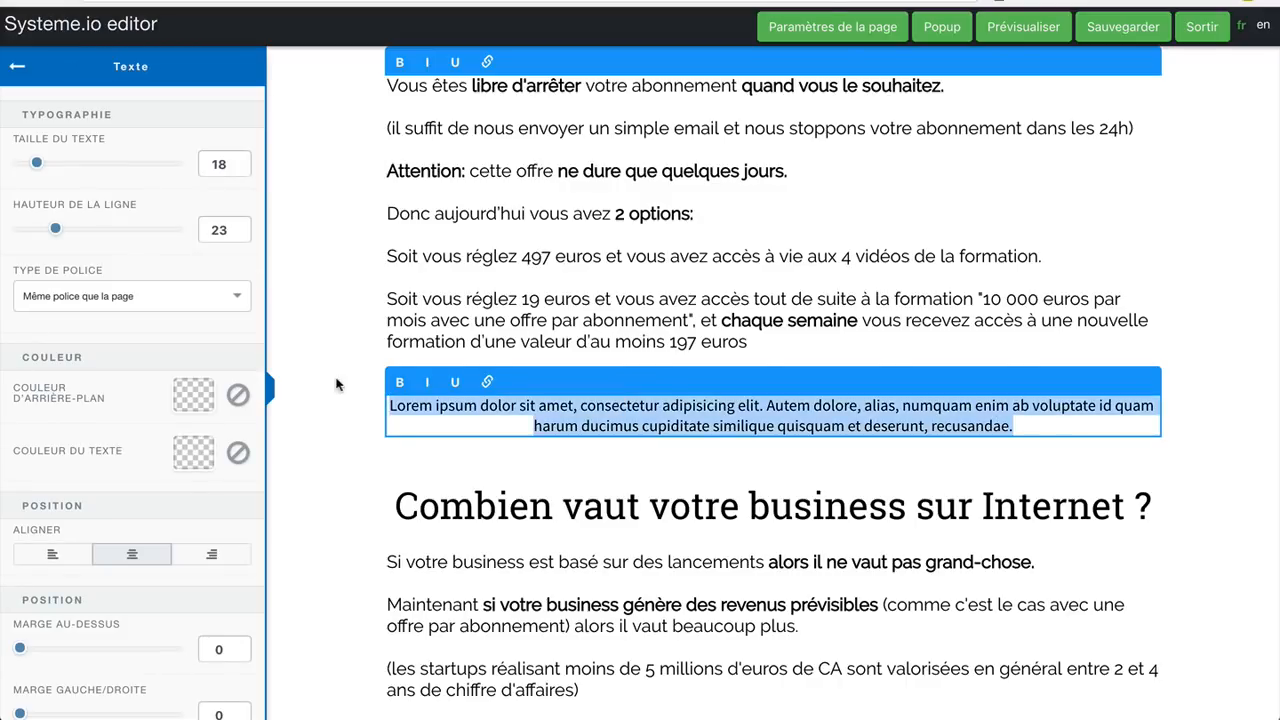
type("Cliquez siur")
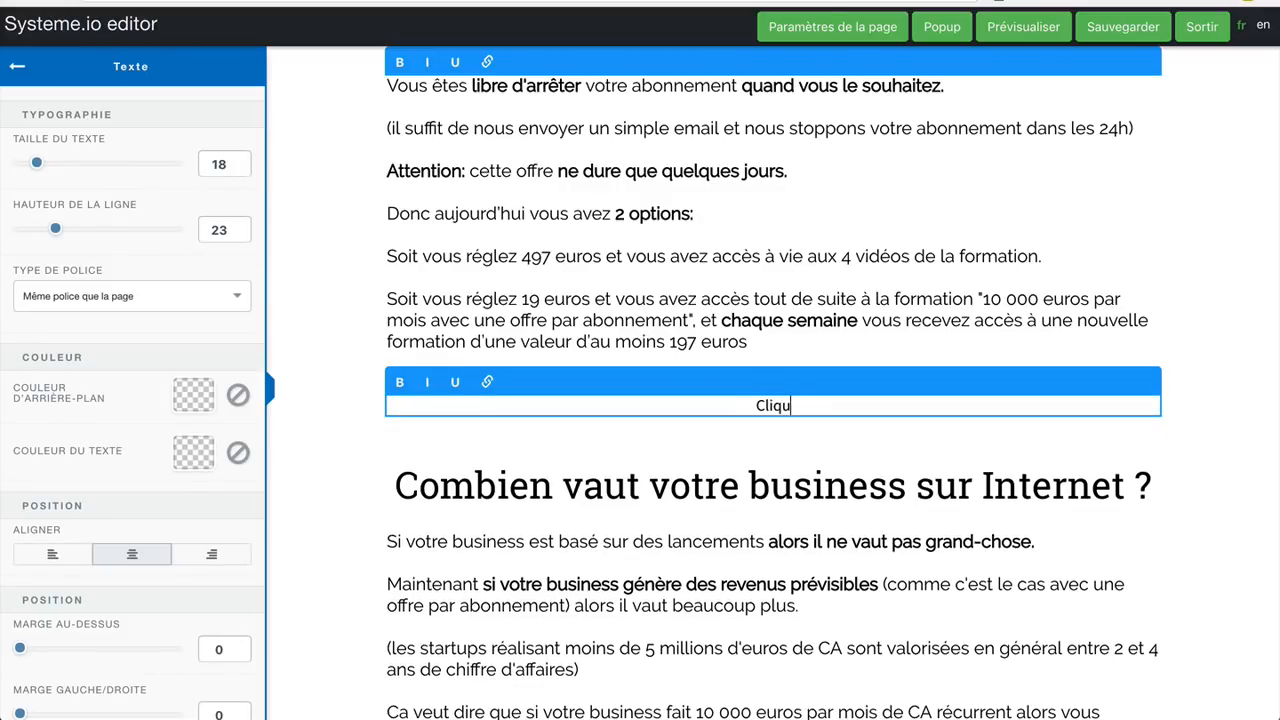
key("BackSpace")
key("BackSpace")
key("BackSpace")
type("ur le bouton pour ")
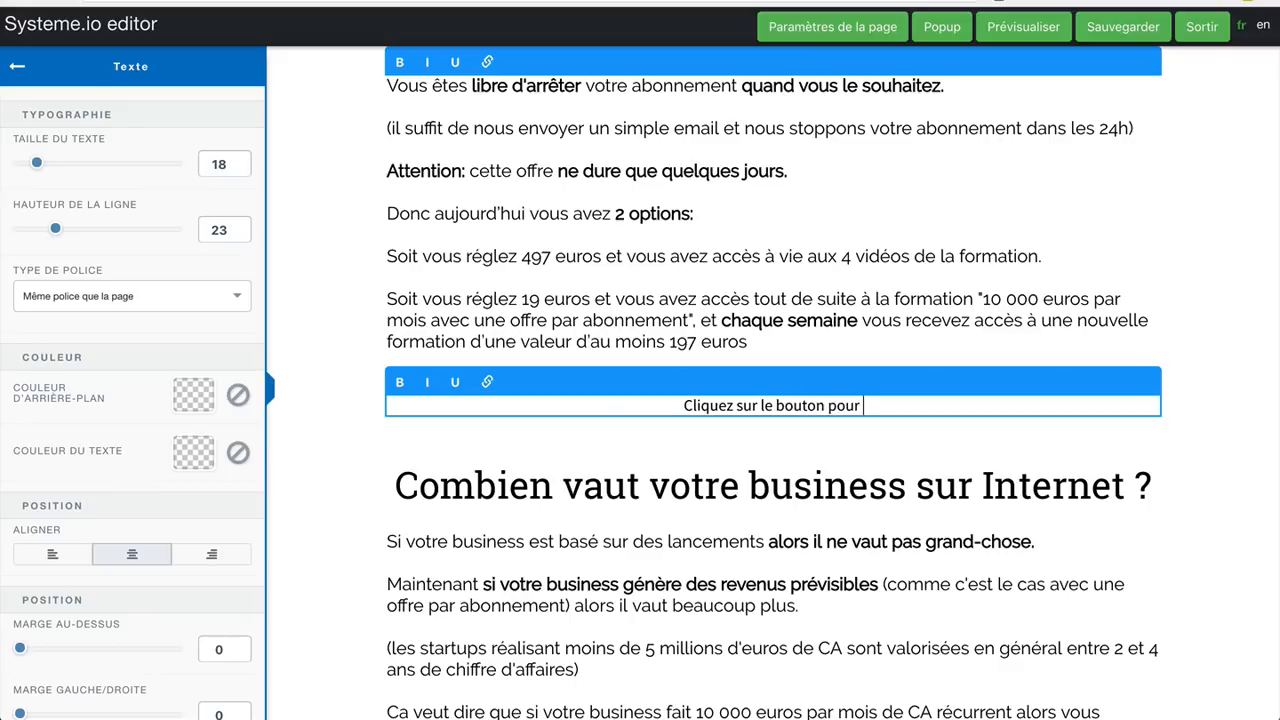
type("recevoir la méthode ôur")
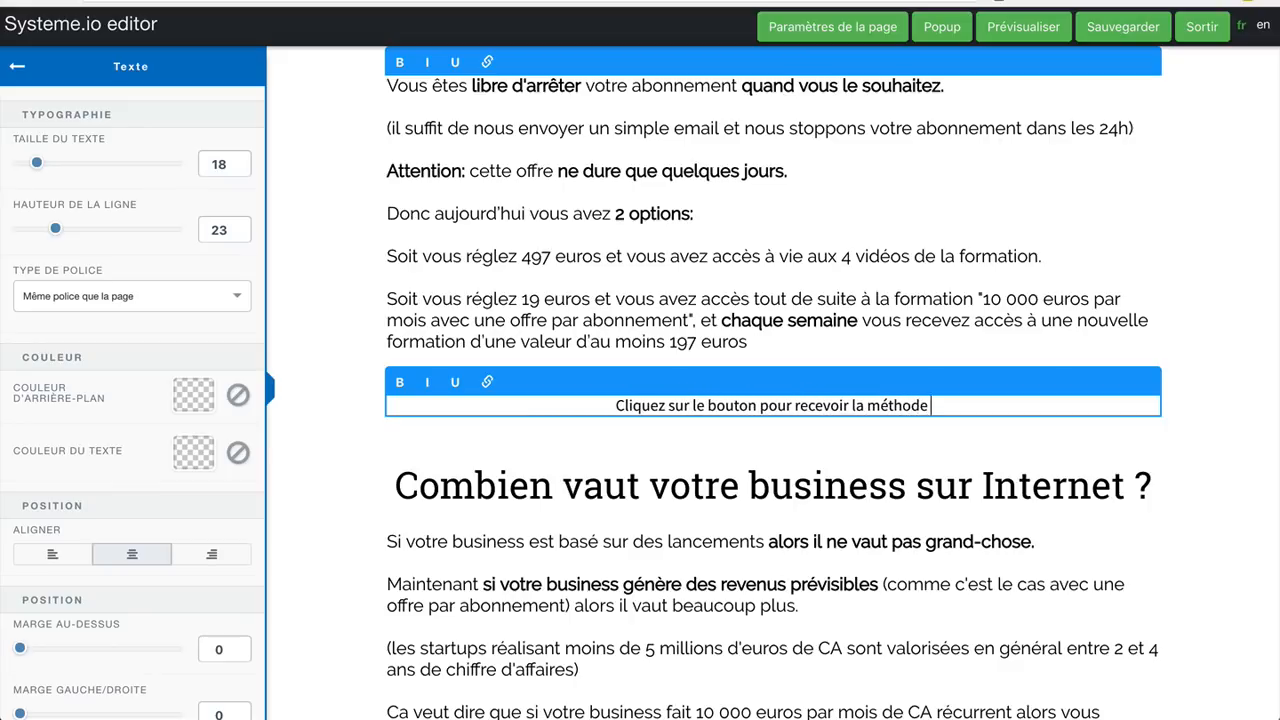
key("BackSpace")
key("BackSpace")
key("BackSpace")
type("p")
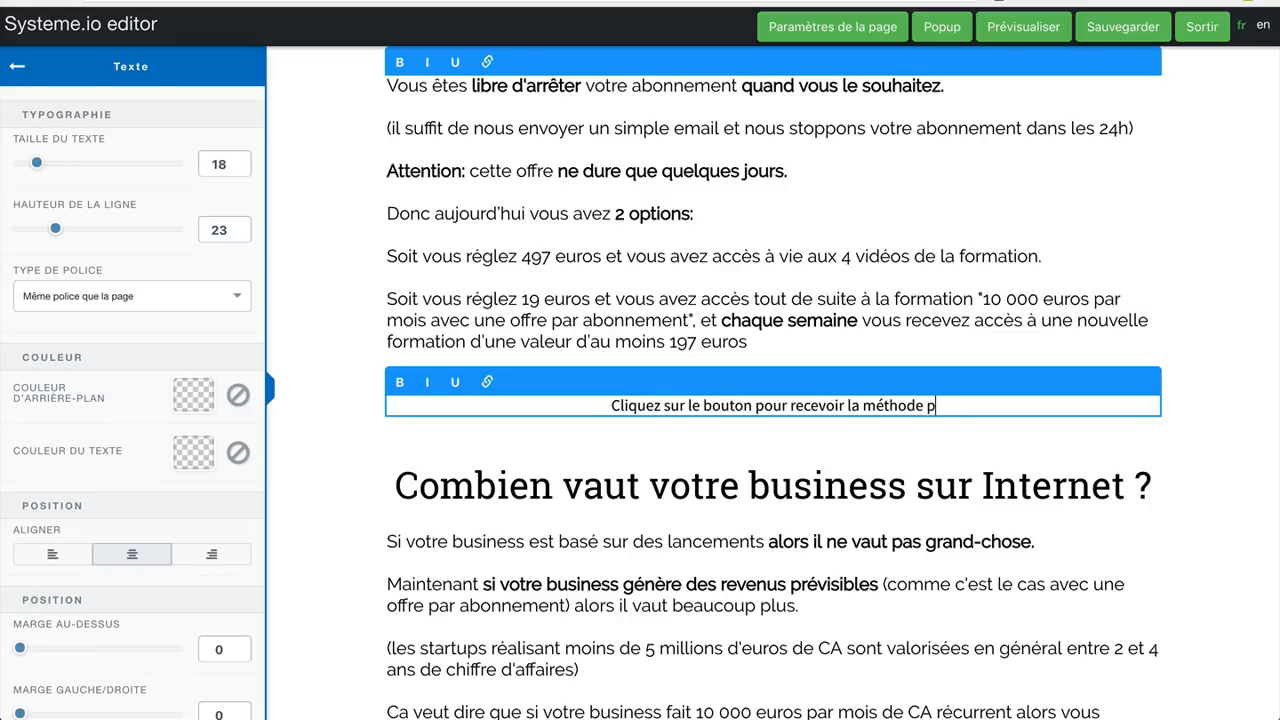
type("our maigrir en ")
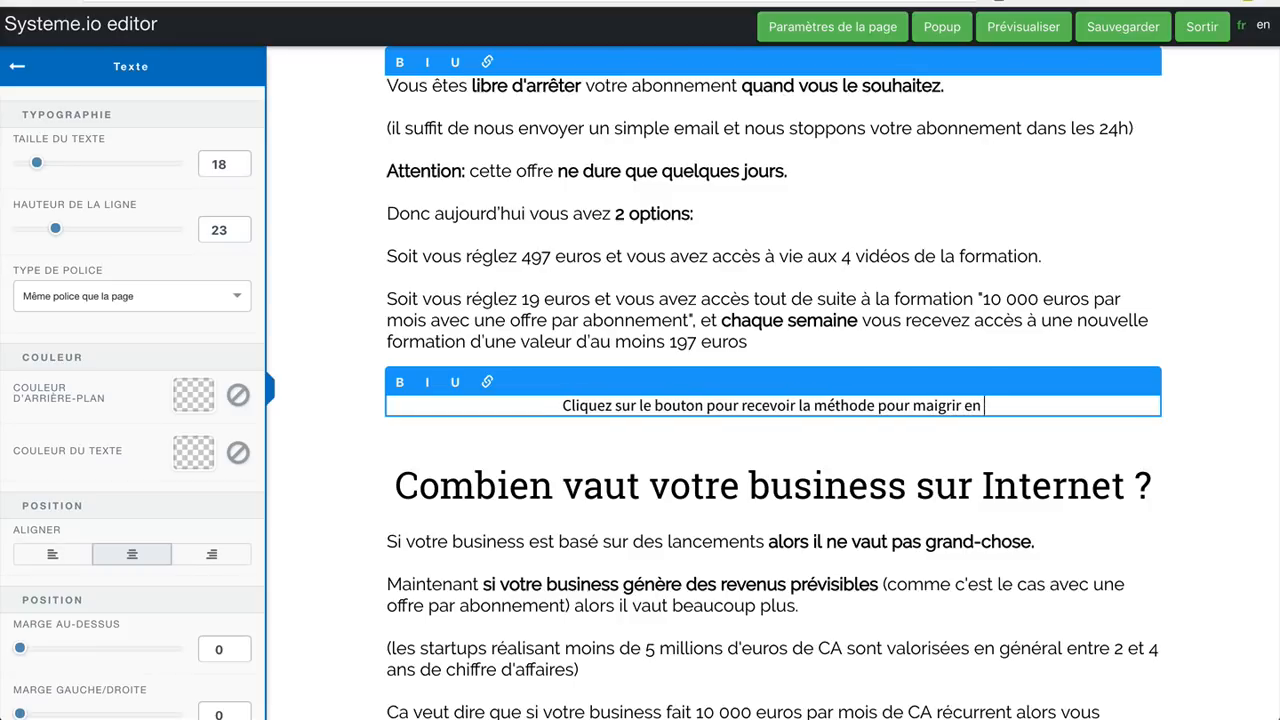
type("31 jours:")
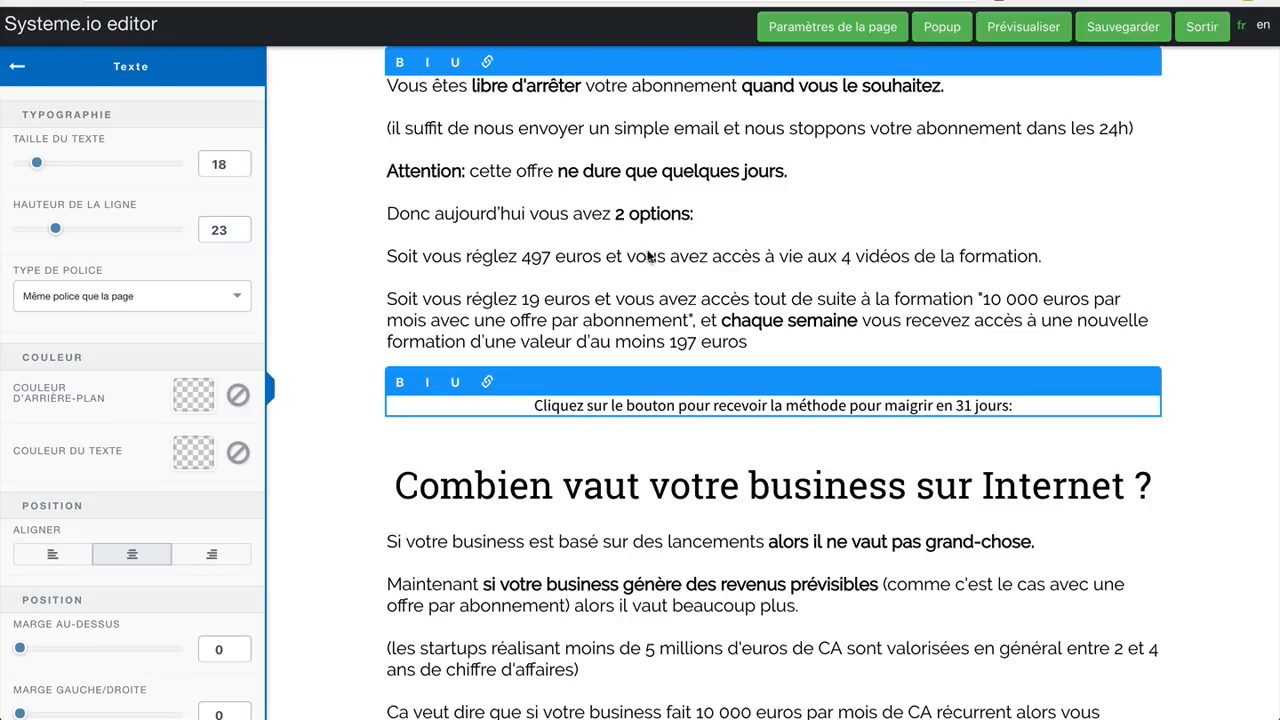
left_click(1222, 326)
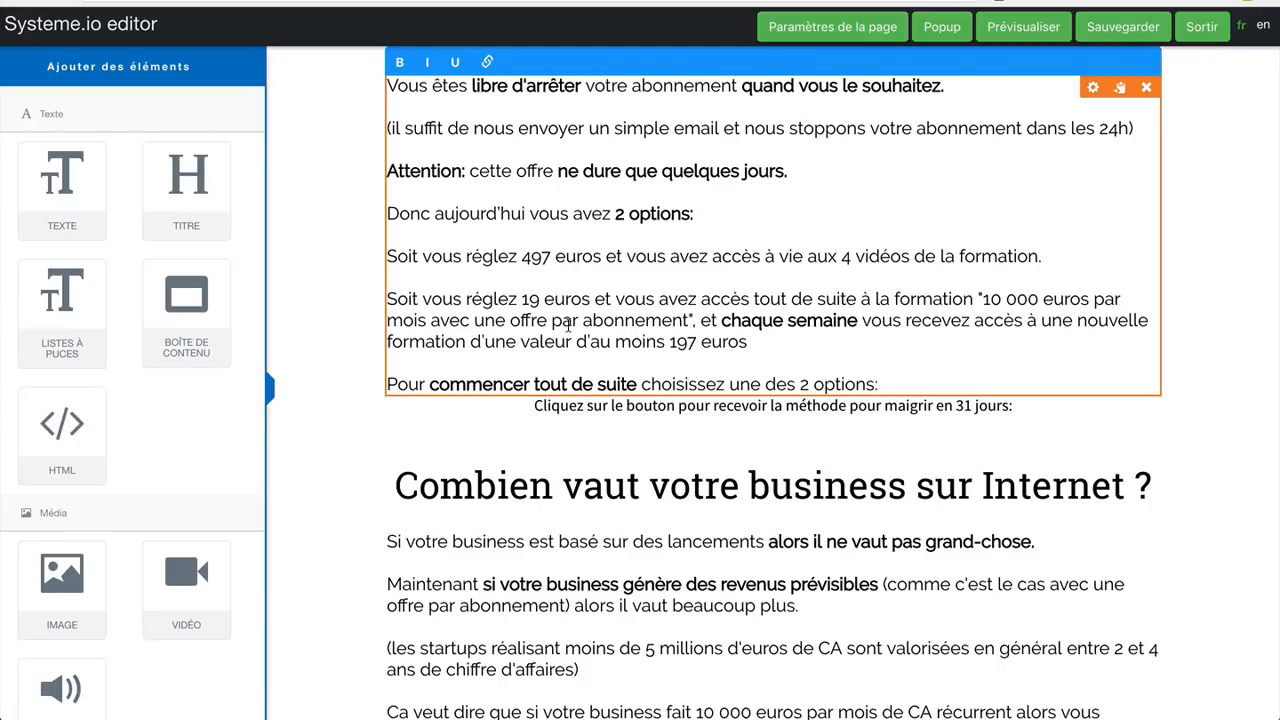
Step: Set the "Cliquez sur le bouton" text's top margin to 19 and its line height to 61
left_click(861, 404)
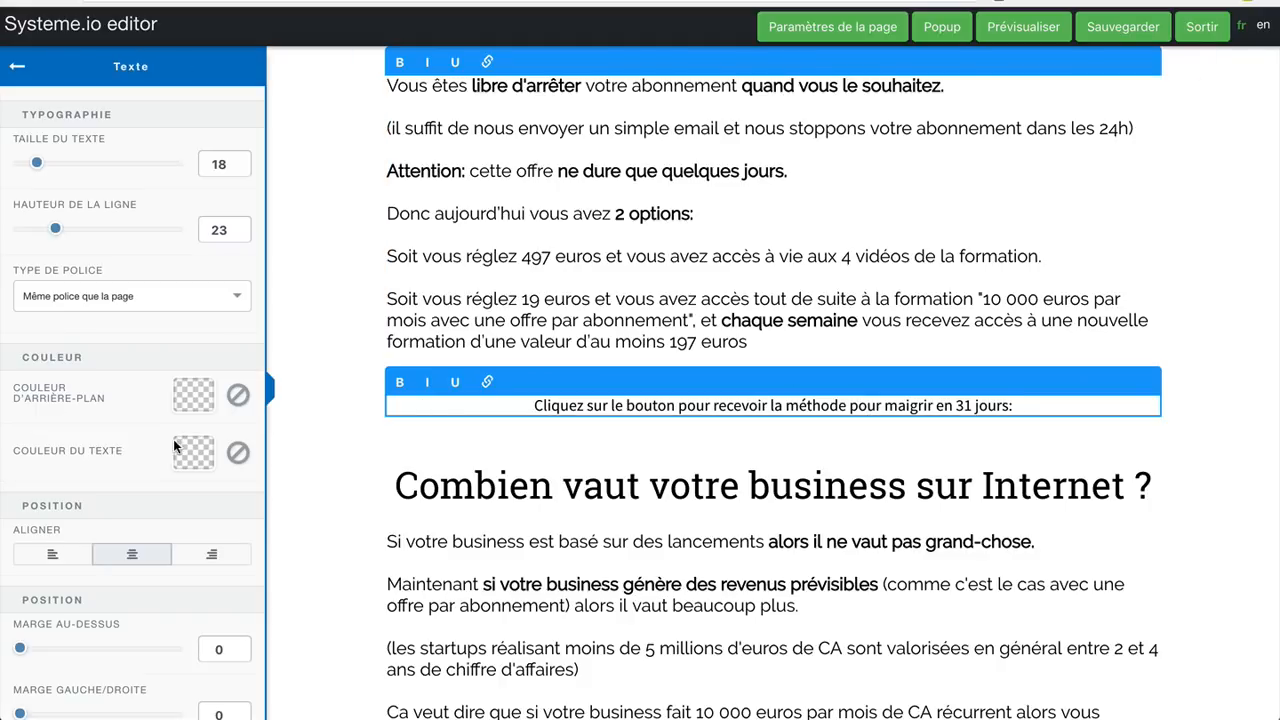
scroll(173, 446, "down", 3)
left_click(22, 516)
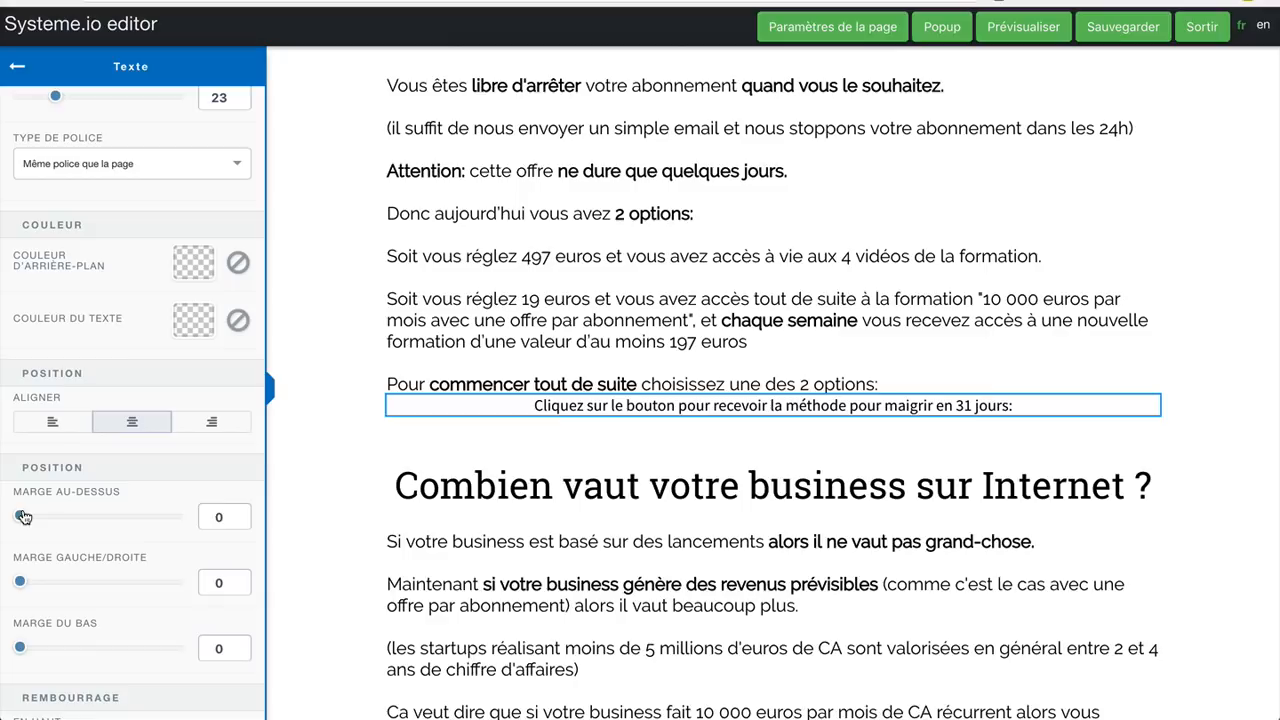
left_click_drag(22, 516, 34, 516)
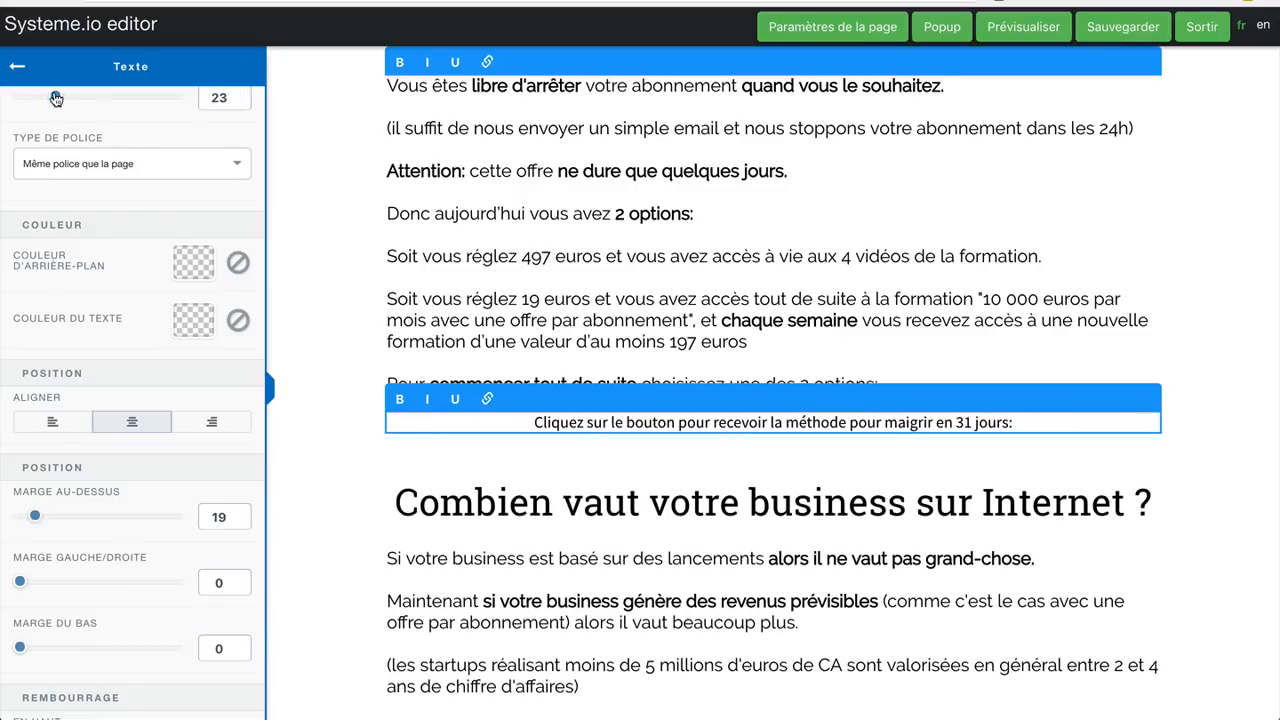
left_click_drag(57, 98, 116, 101)
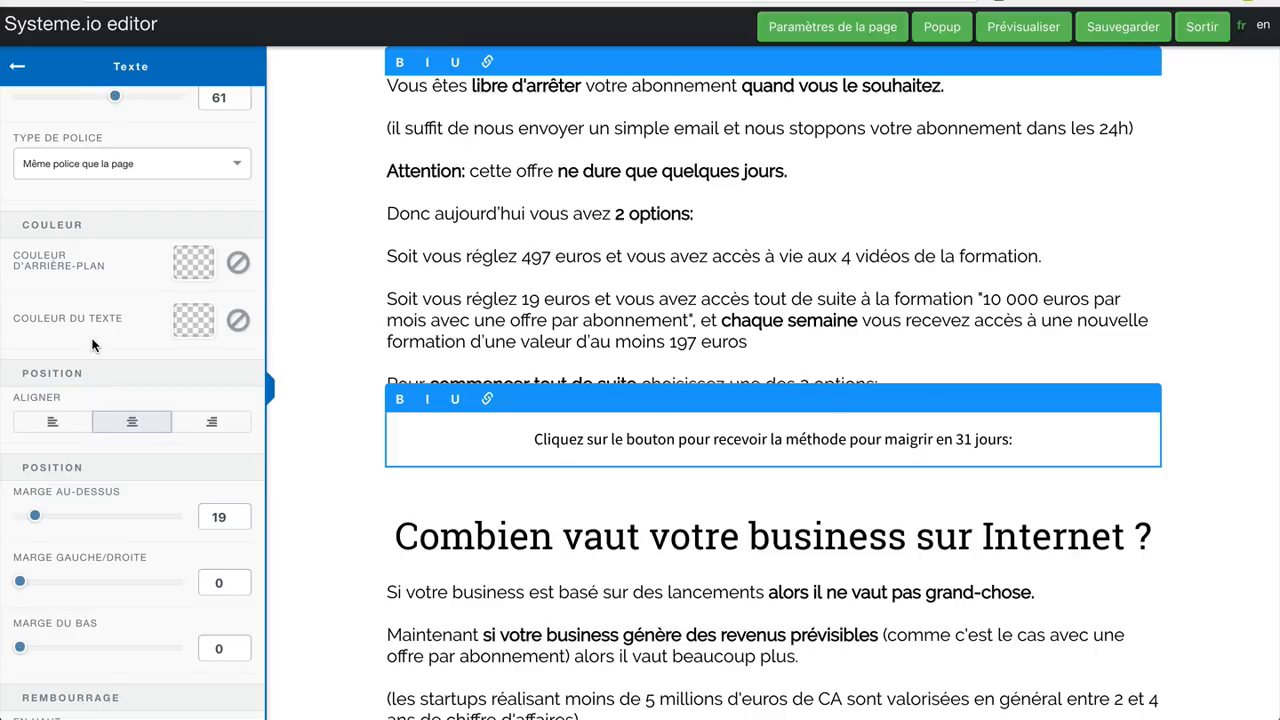
scroll(91, 337, "down", 1)
left_click(17, 66)
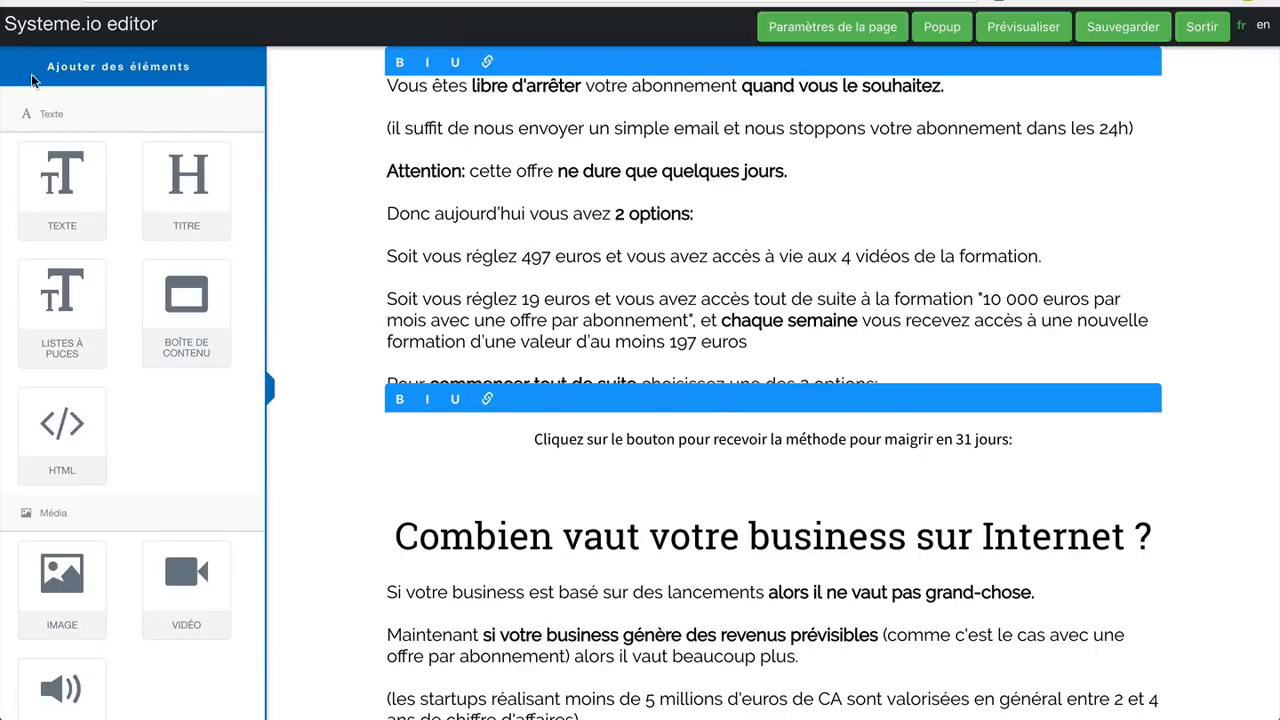
Step: Add a button below the "Cliquez sur le bouton" text and set its background colour to orange F5A623
scroll(64, 582, "down", 6)
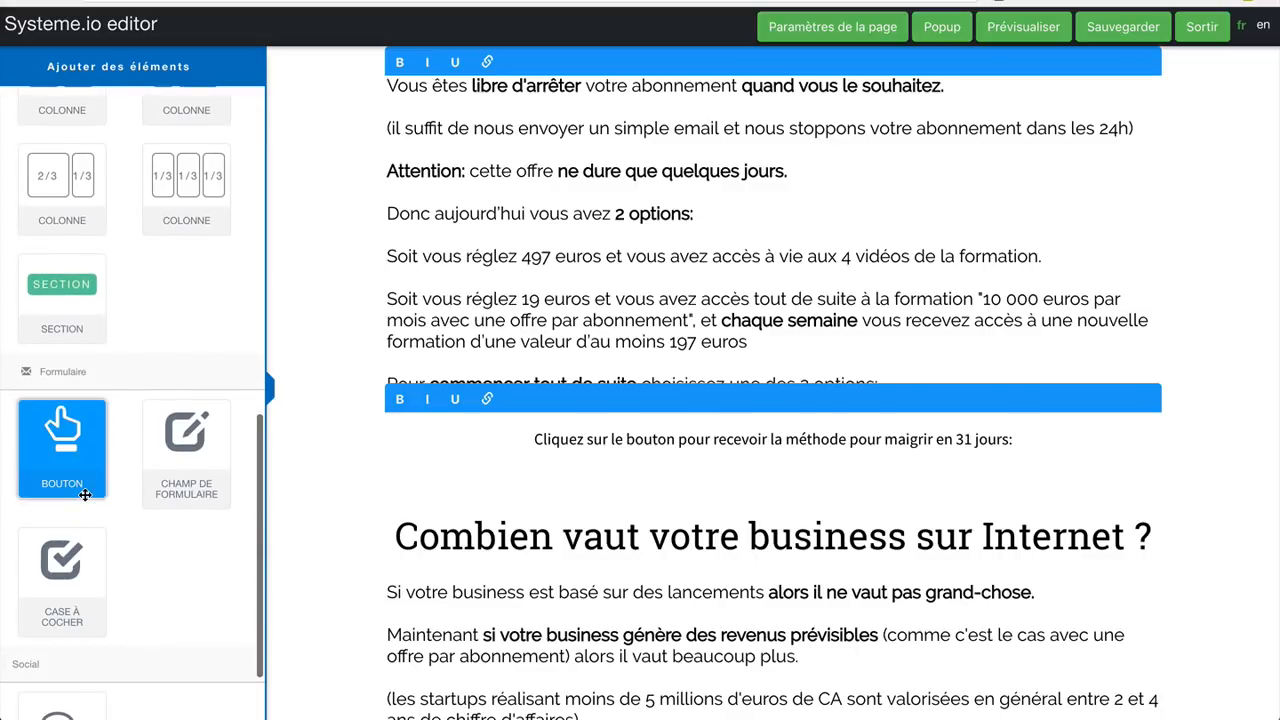
scroll(83, 488, "down", 1)
left_click_drag(62, 340, 668, 469)
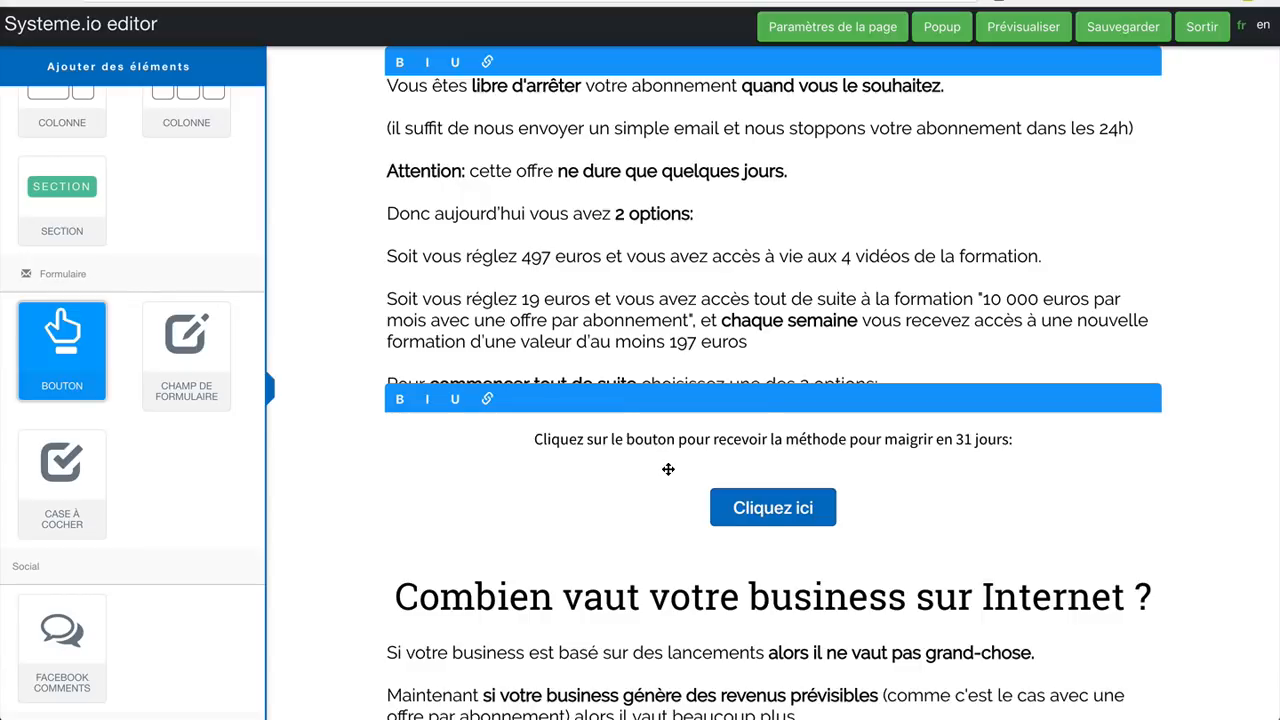
left_click(780, 512)
scroll(215, 495, "down", 3)
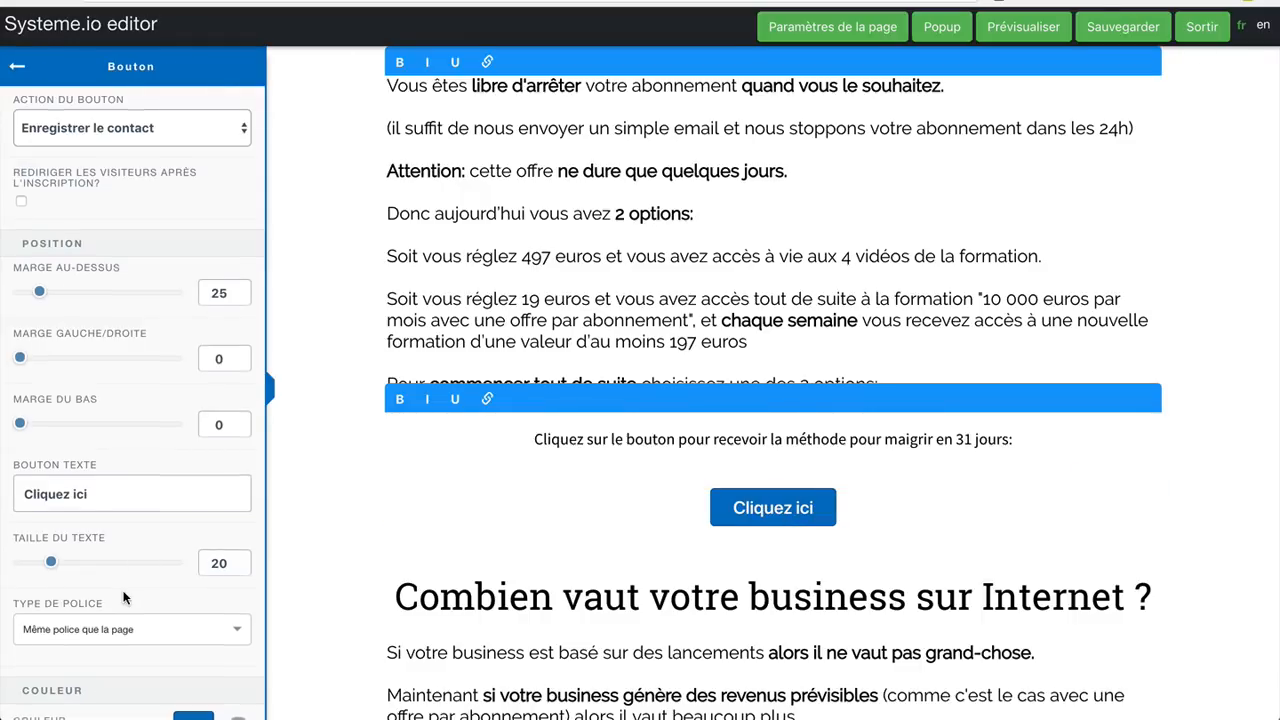
left_click(193, 544)
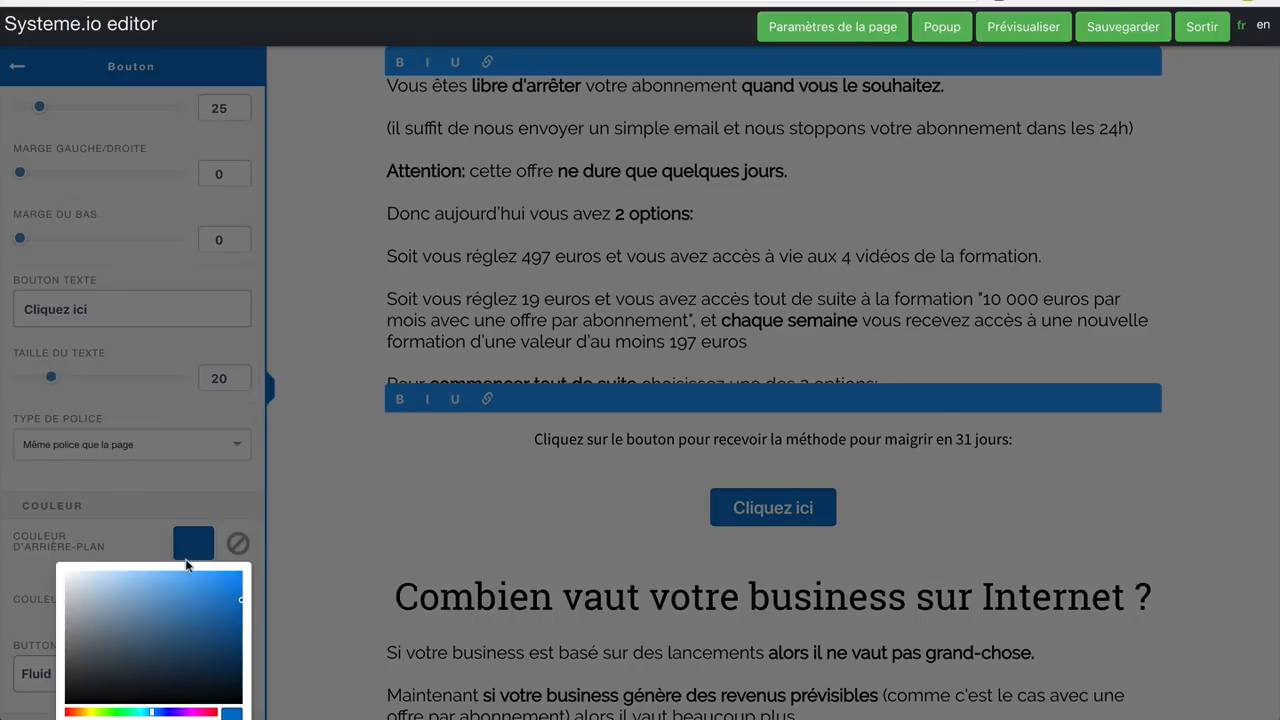
scroll(222, 650, "down", 3)
left_click(95, 600)
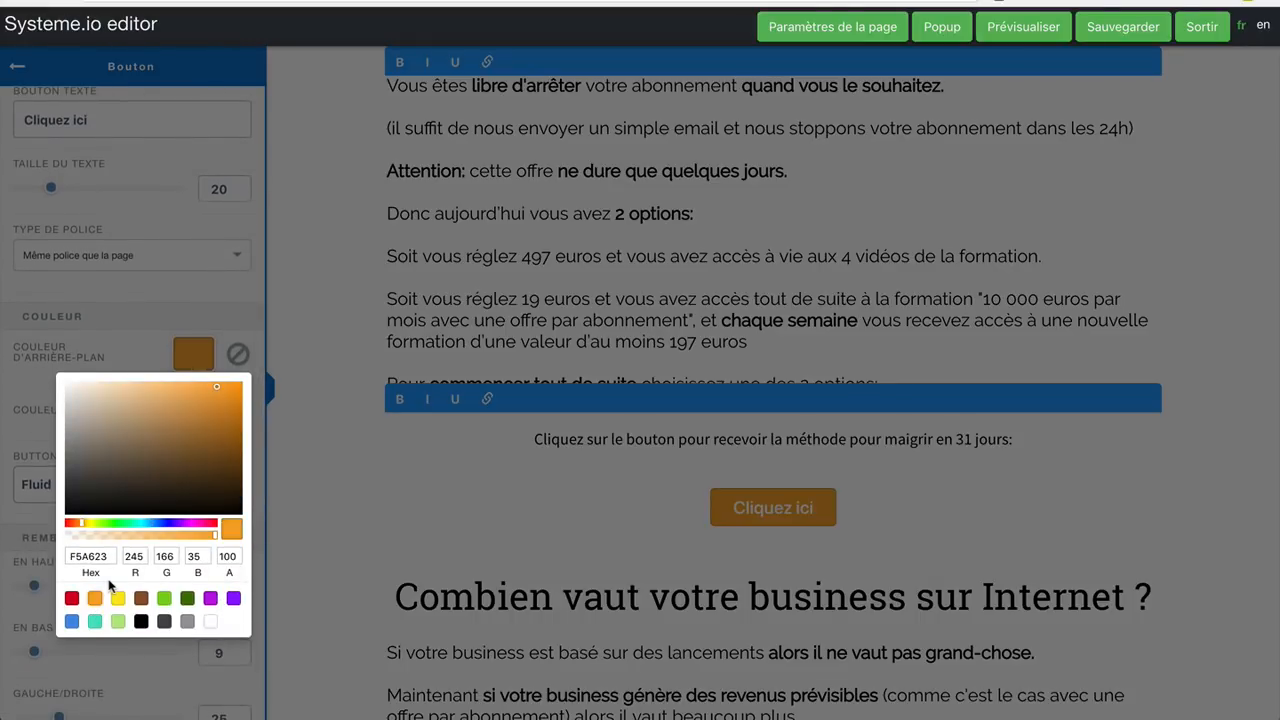
Step: Extend the orange button's text to "Cliquez ici pour télécharger la méthode"
left_click(123, 115)
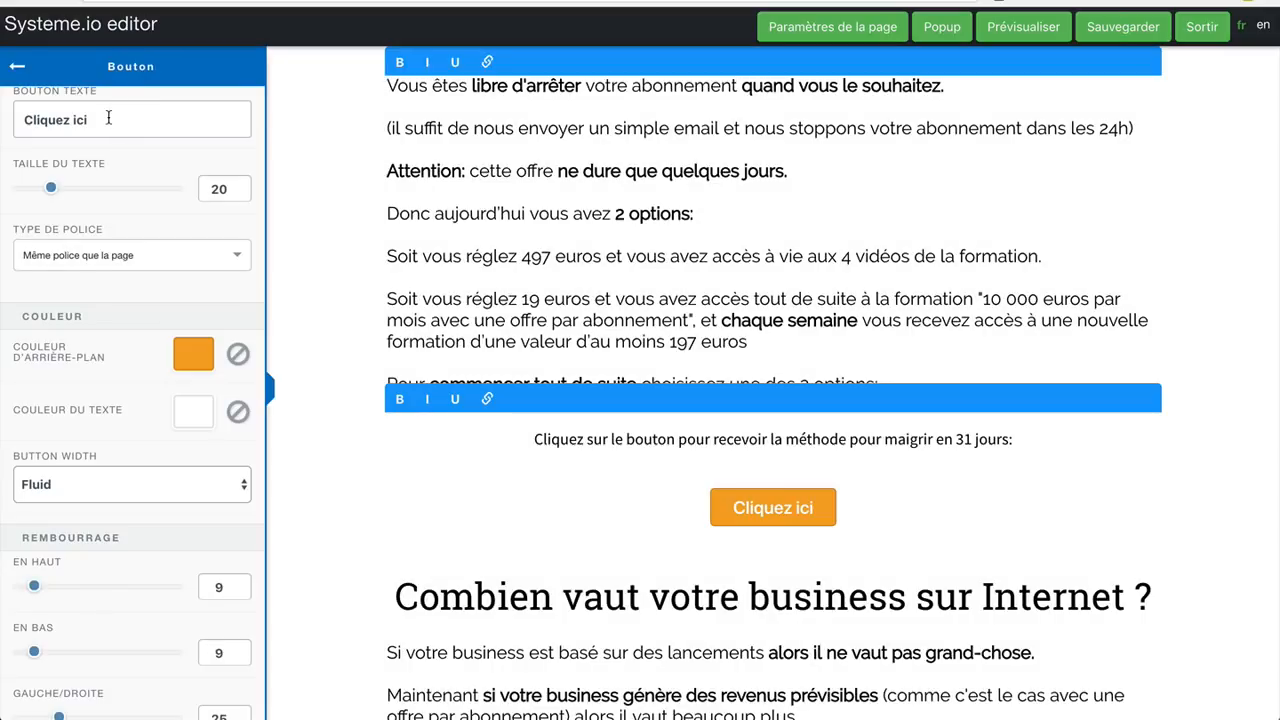
type("pour ")
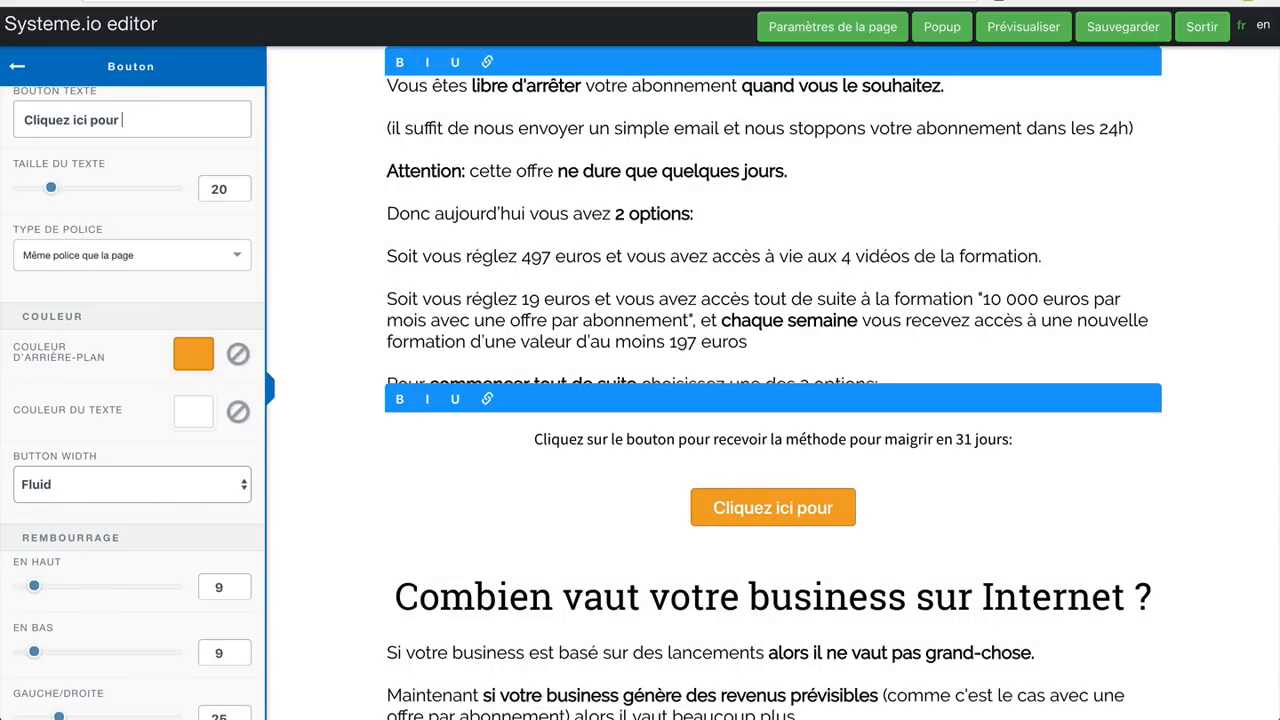
type("télécharger ")
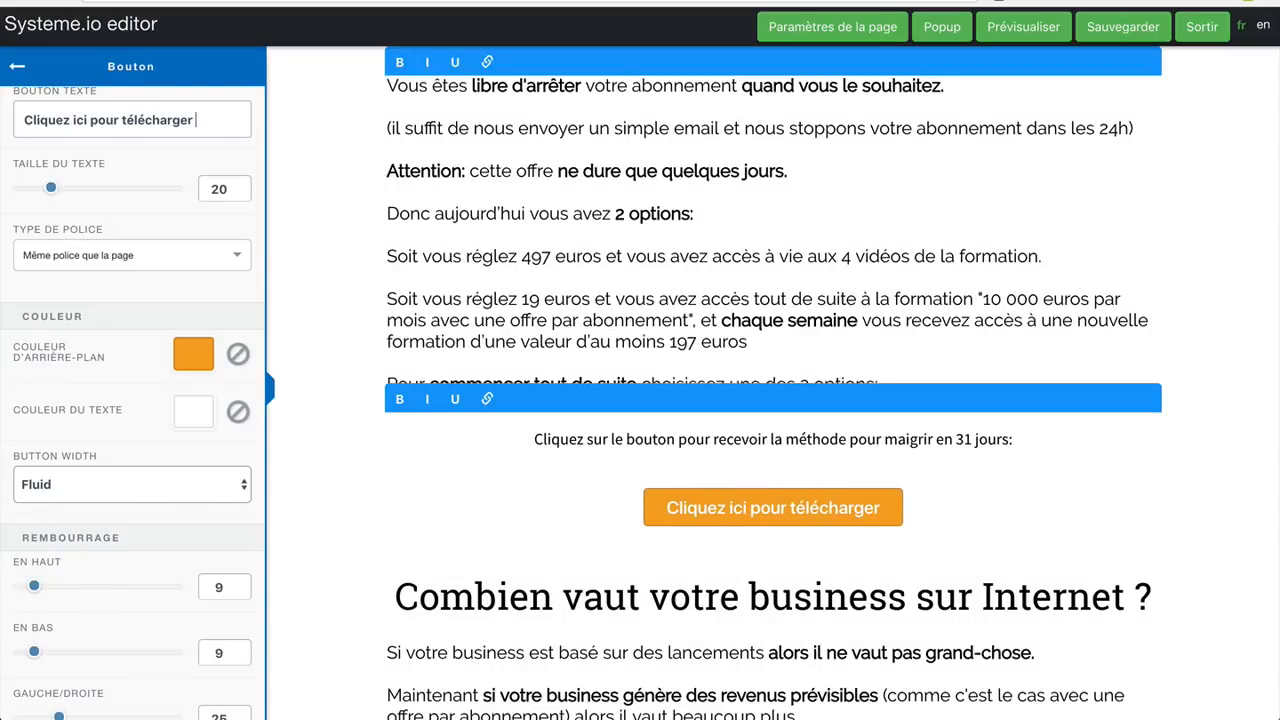
type("la méthode")
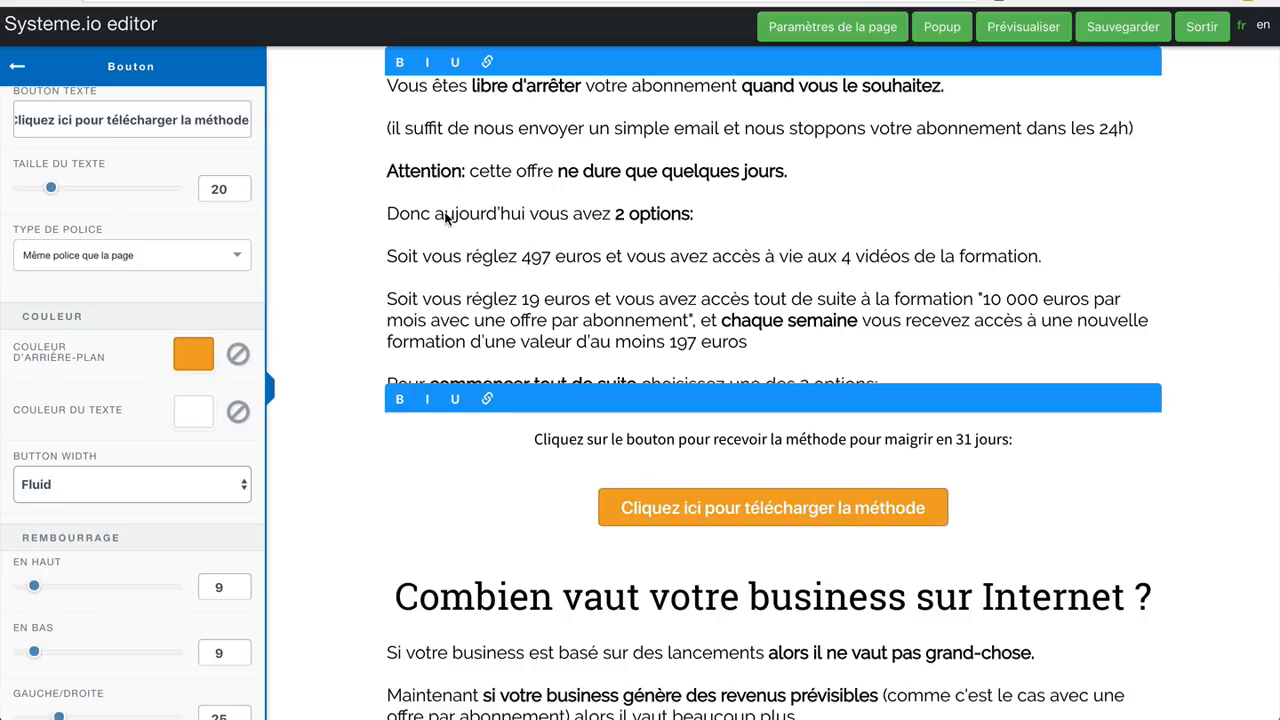
Step: Set the orange button's text size to 43 and make it redirect to the copied secure/709/main-offer URL
left_click(58, 191)
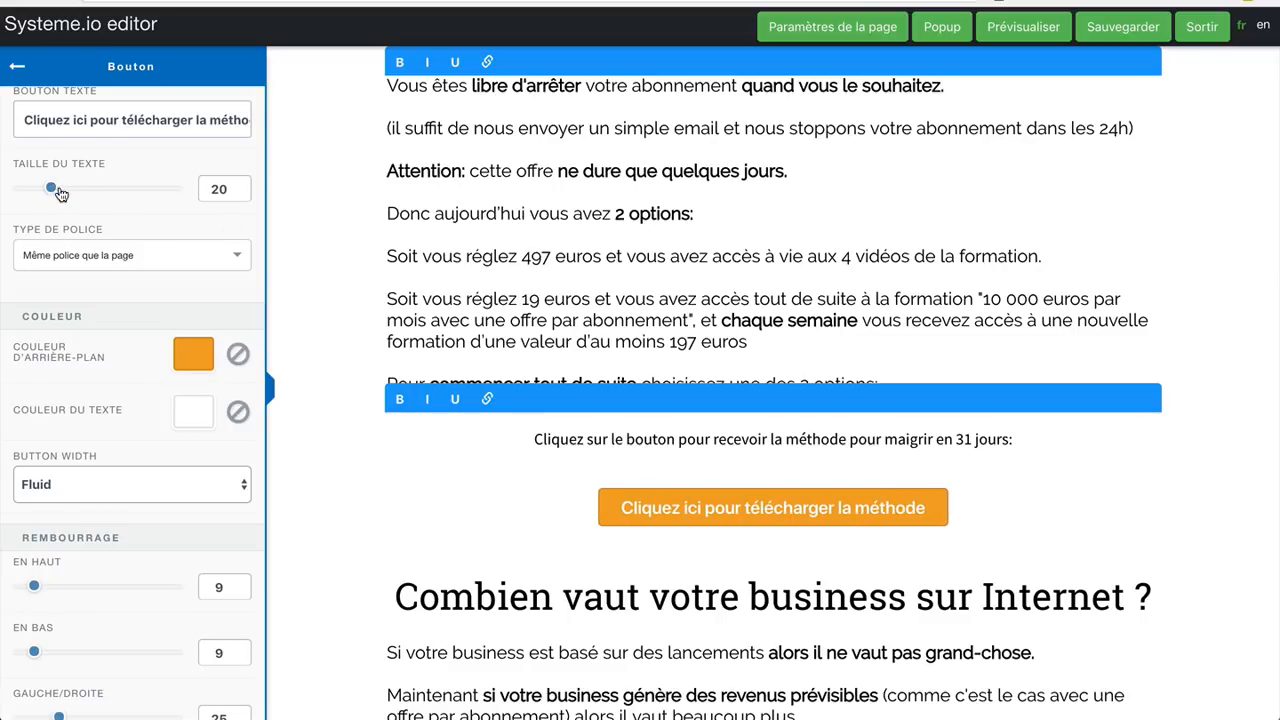
left_click_drag(59, 193, 88, 193)
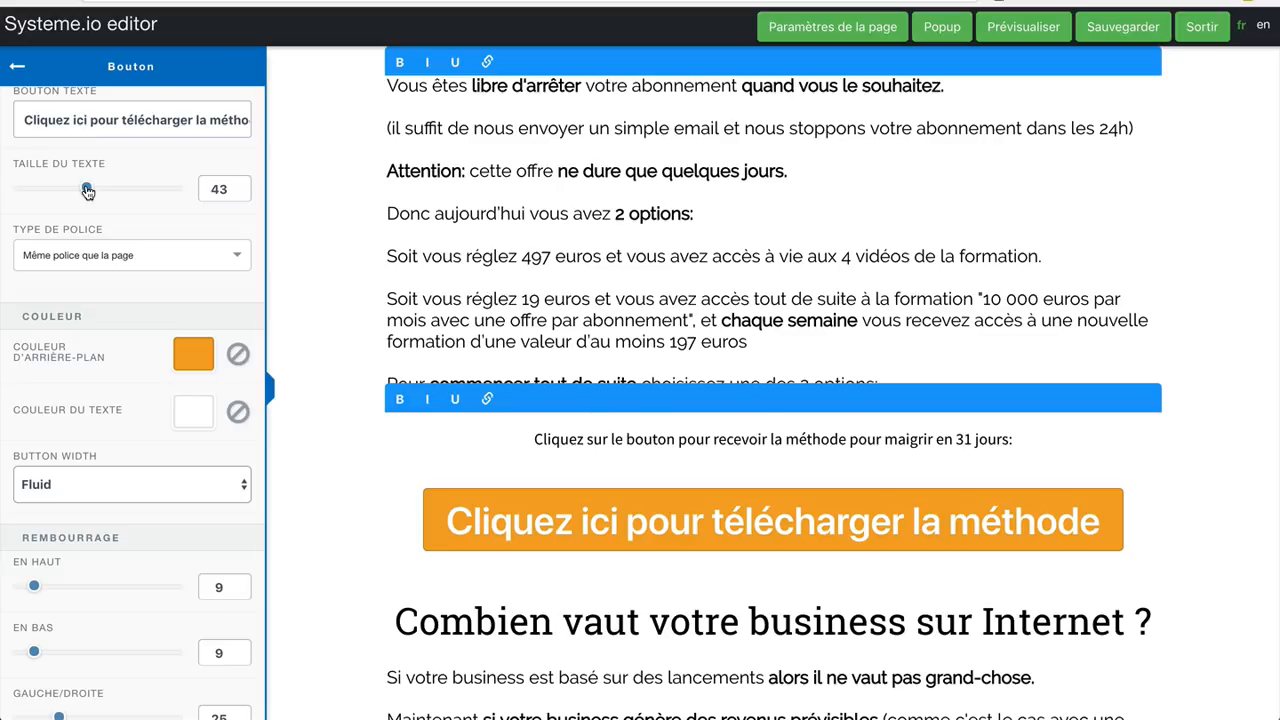
scroll(154, 236, "up", 4)
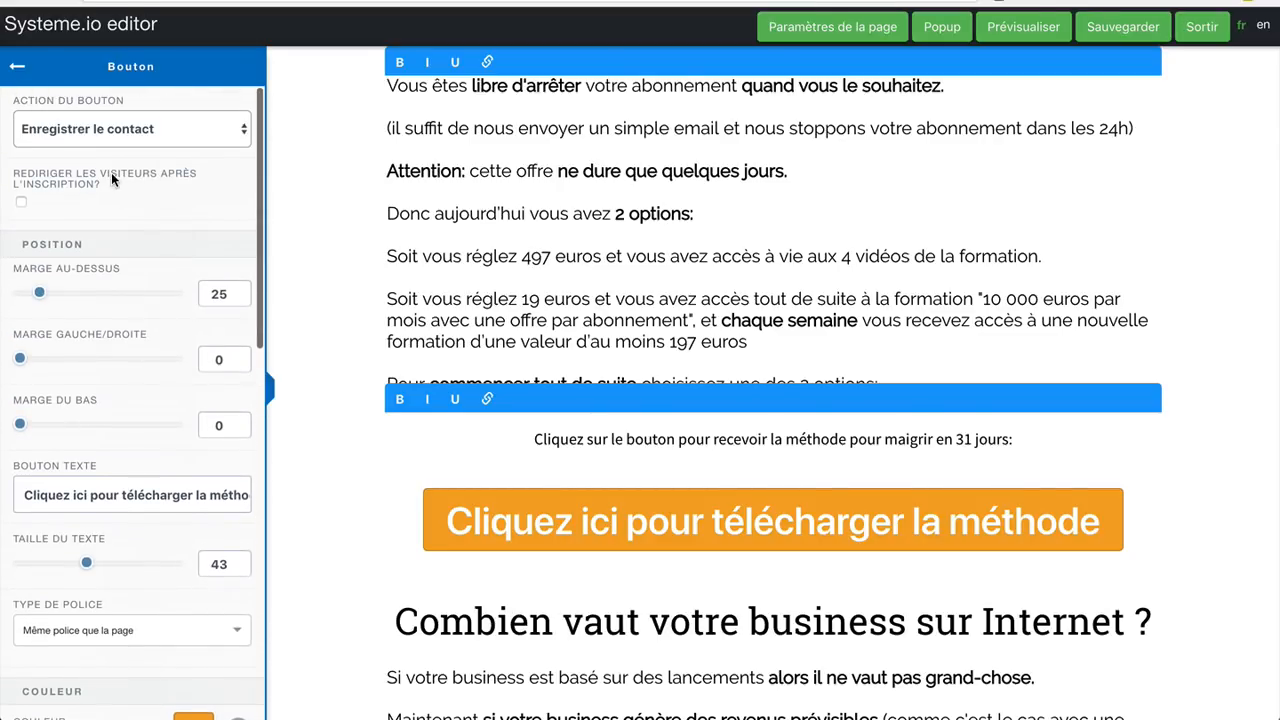
left_click(180, 132)
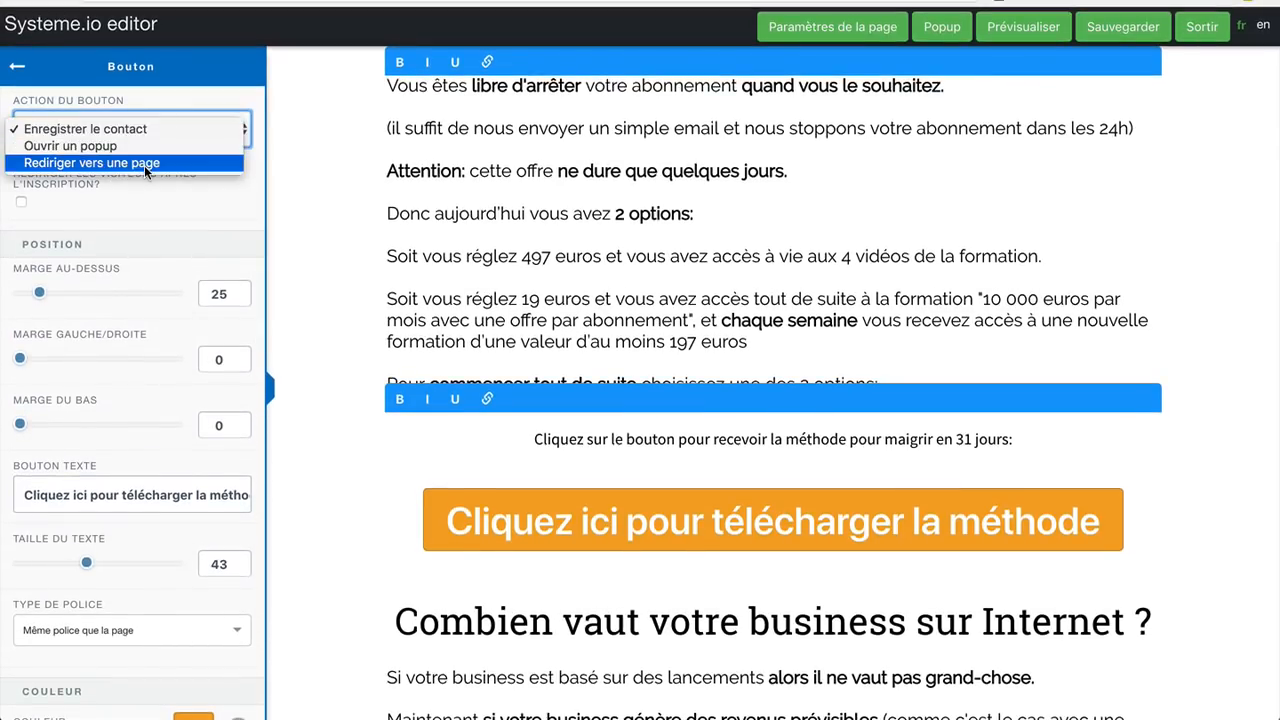
left_click(144, 163)
left_click(105, 202)
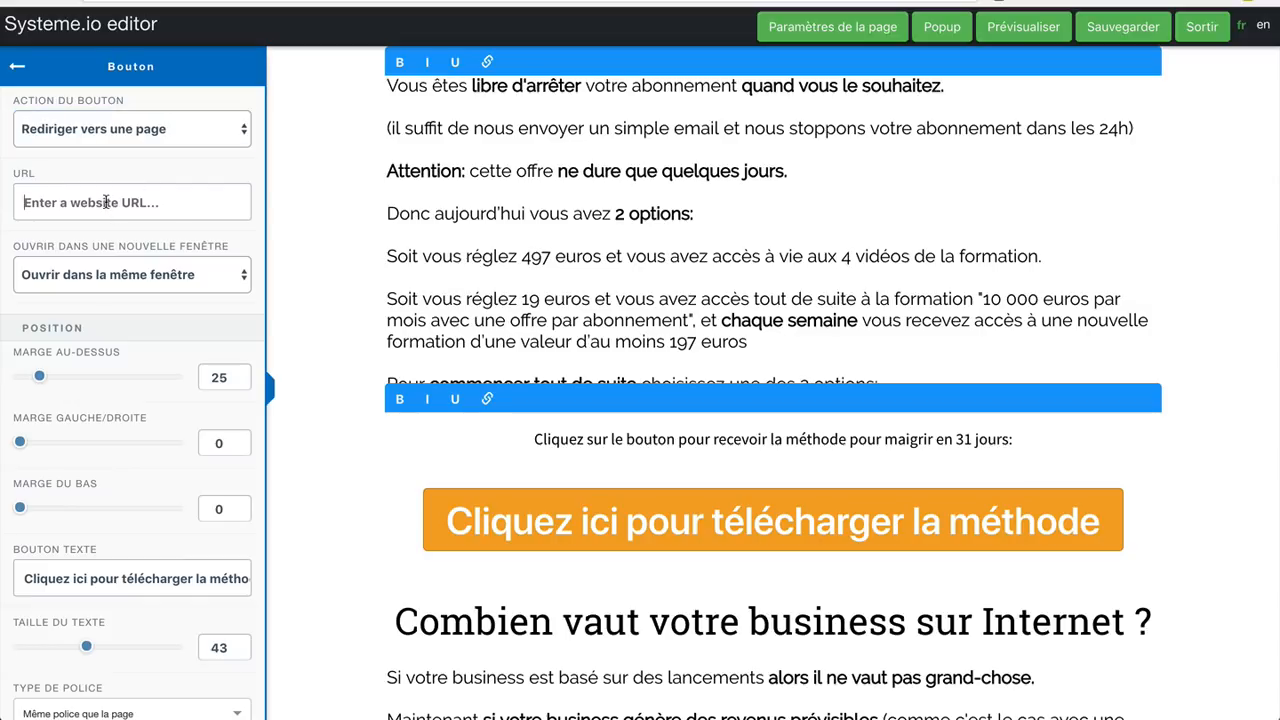
key("ctrl+v")
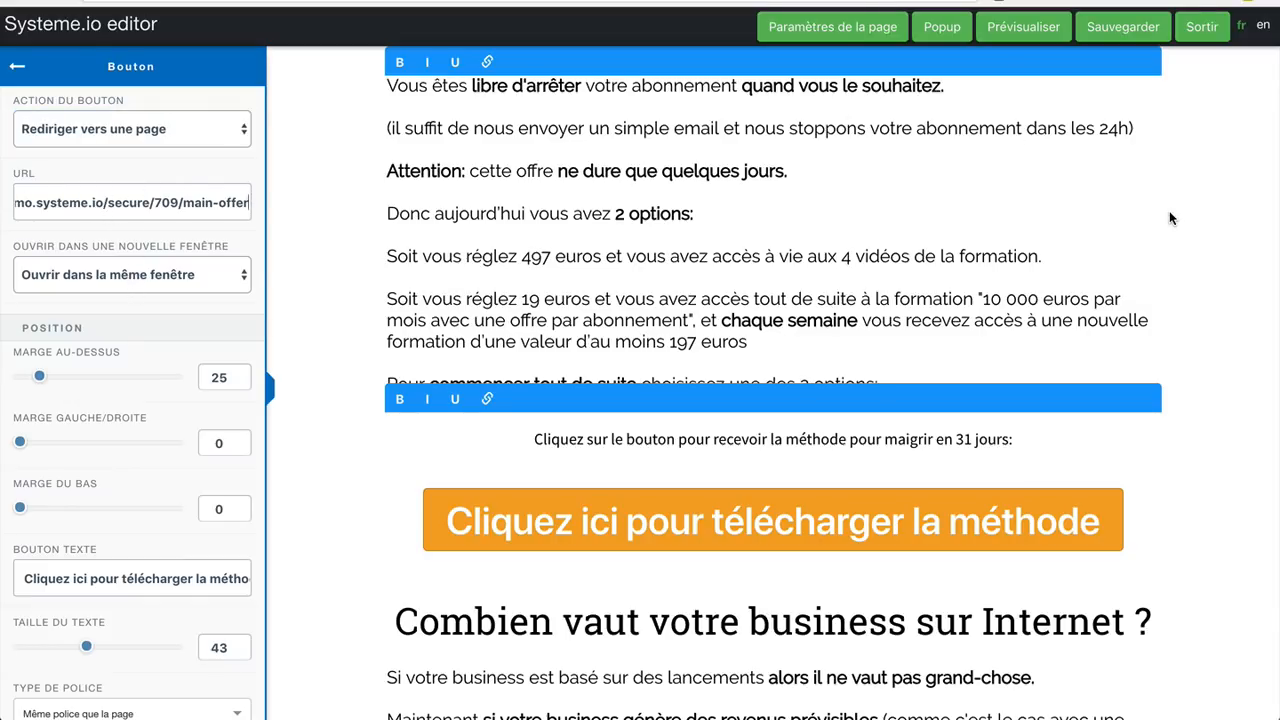
Step: Save the sales page and exit the page editor
left_click(1108, 130)
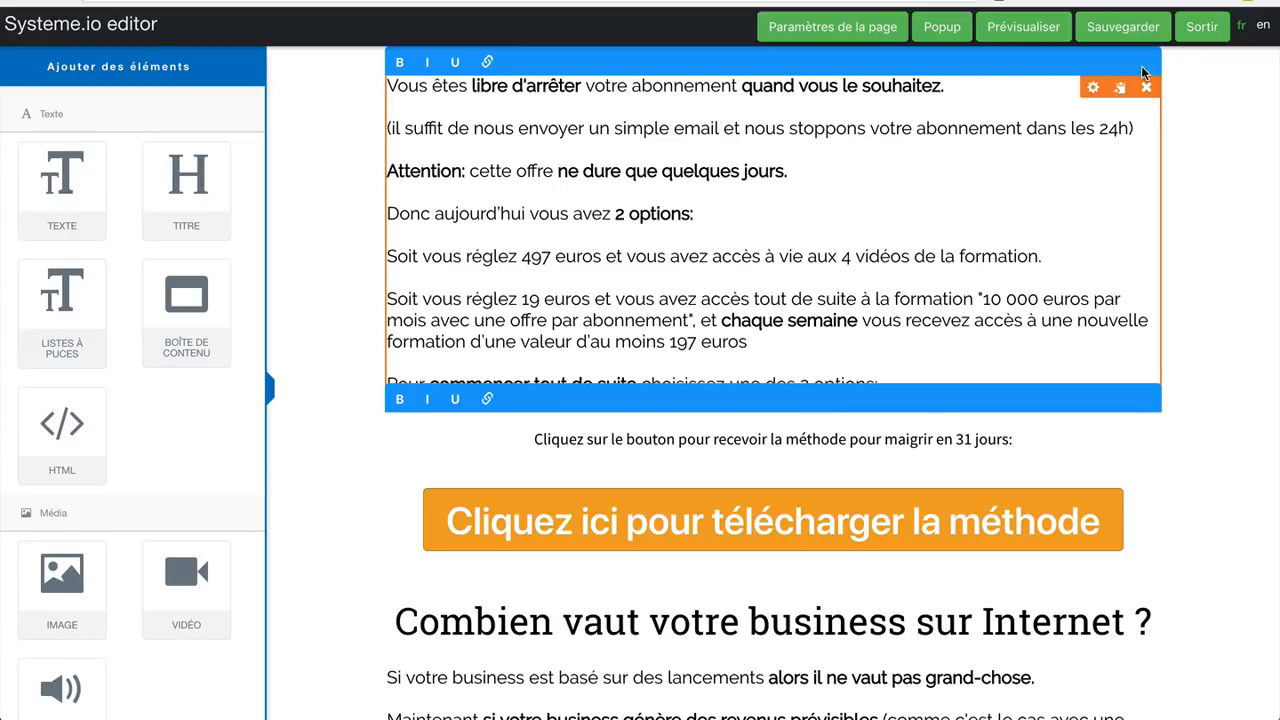
left_click(1119, 28)
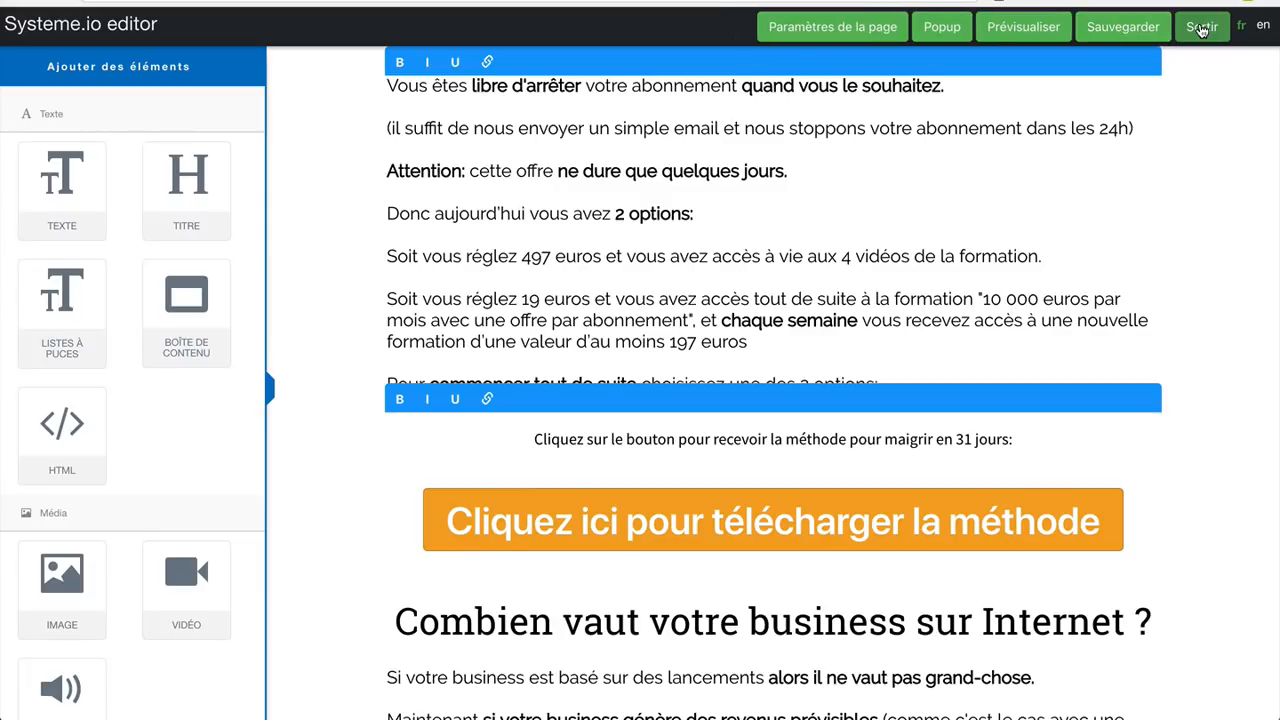
left_click(1202, 28)
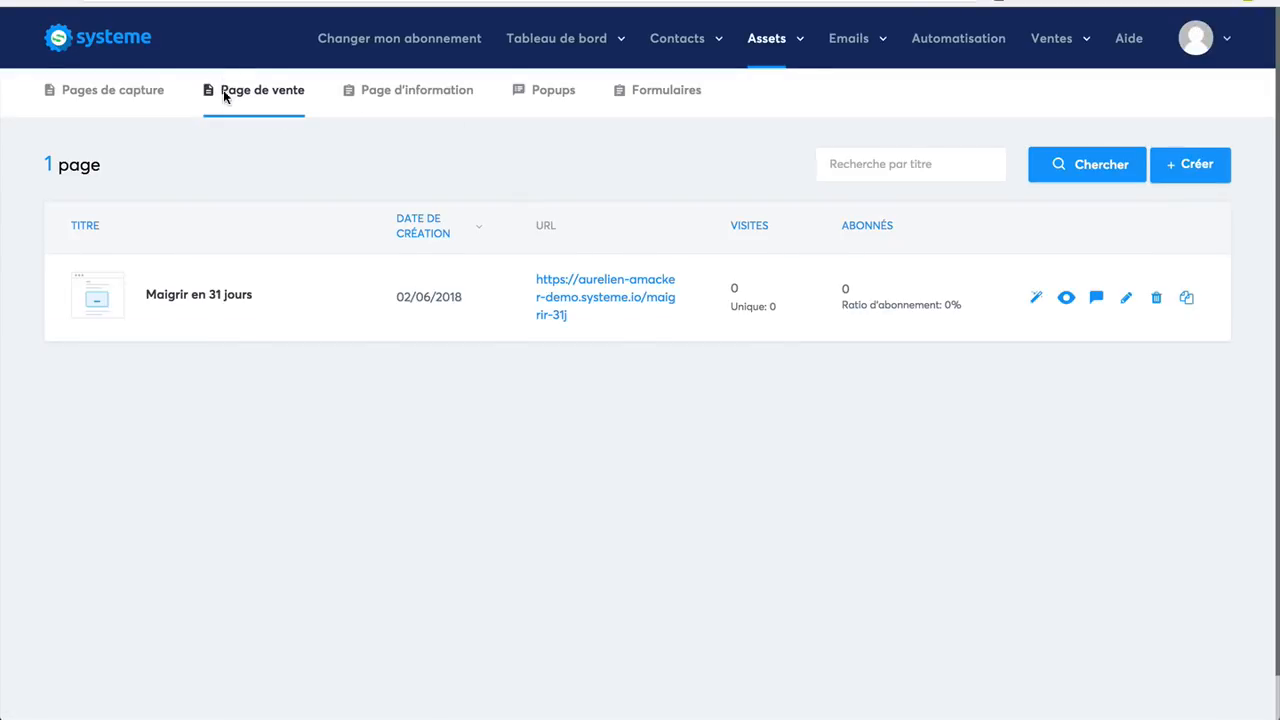
Step: Copy the link of the "Téléchargez le guide gratuit" capture page and open it in a private browsing window
left_click(103, 97)
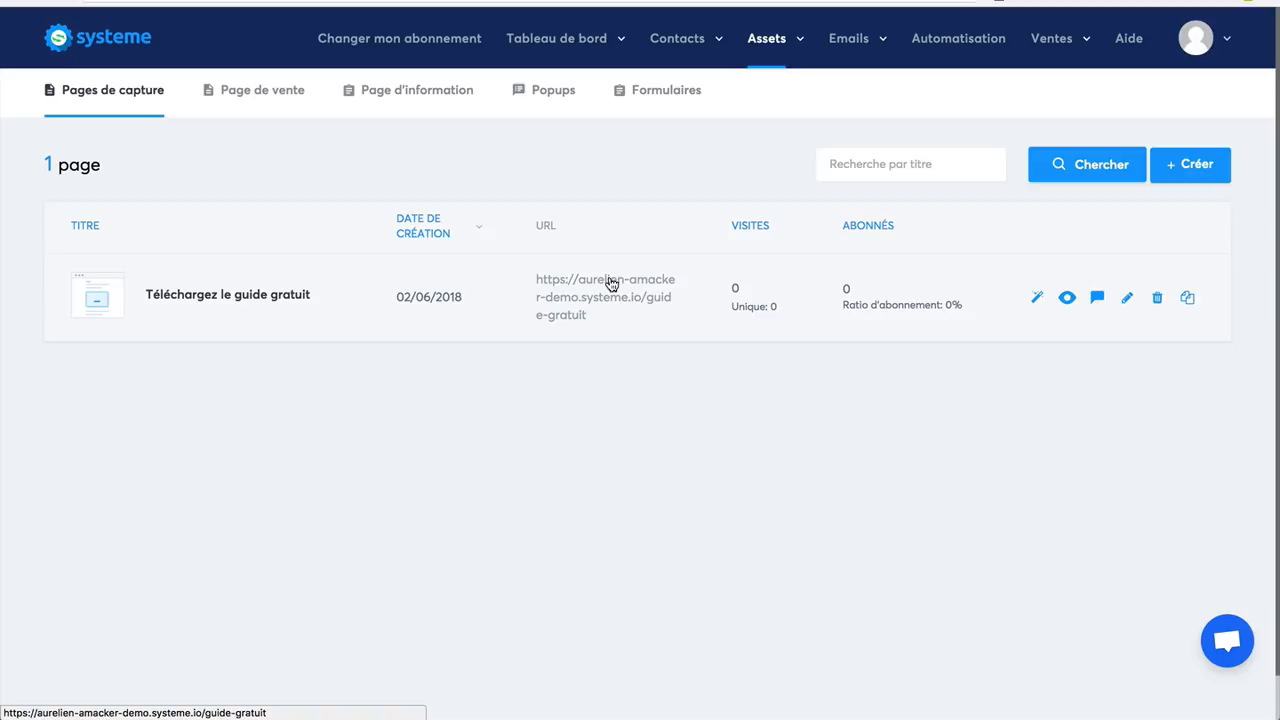
right_click(609, 275)
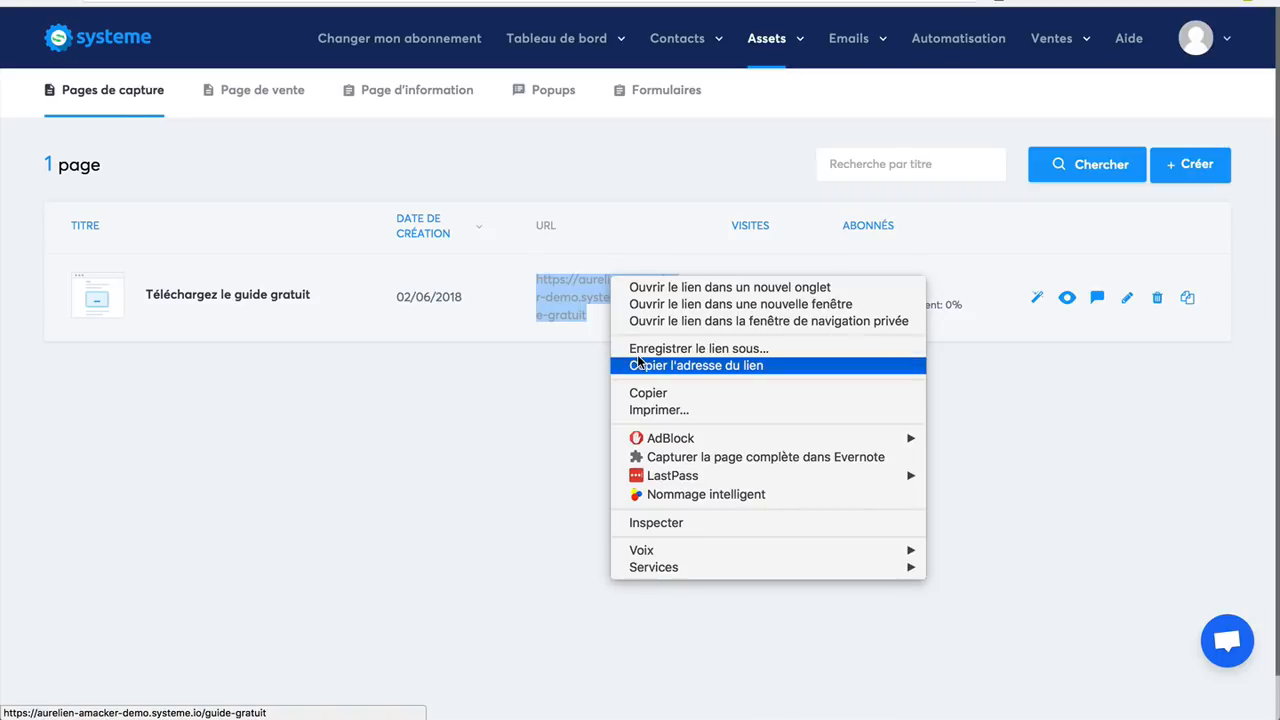
left_click(660, 363)
left_click(388, 168)
left_click(130, 0)
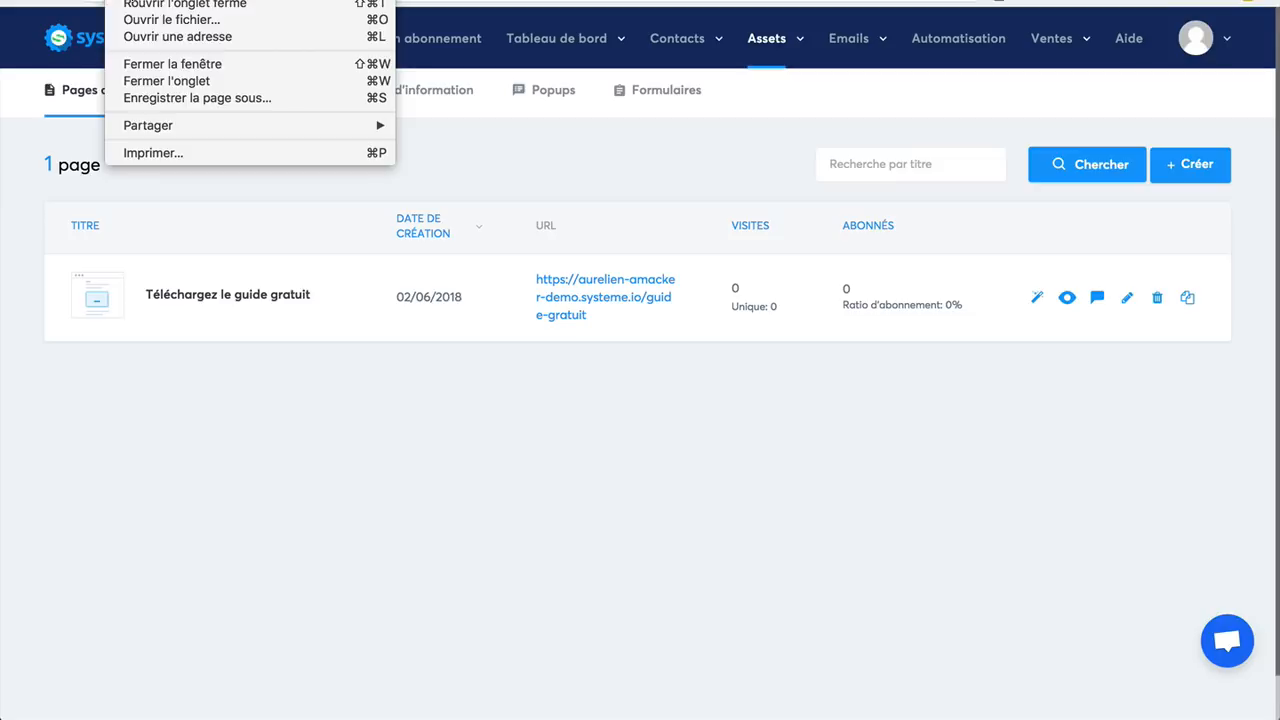
left_click(188, 0)
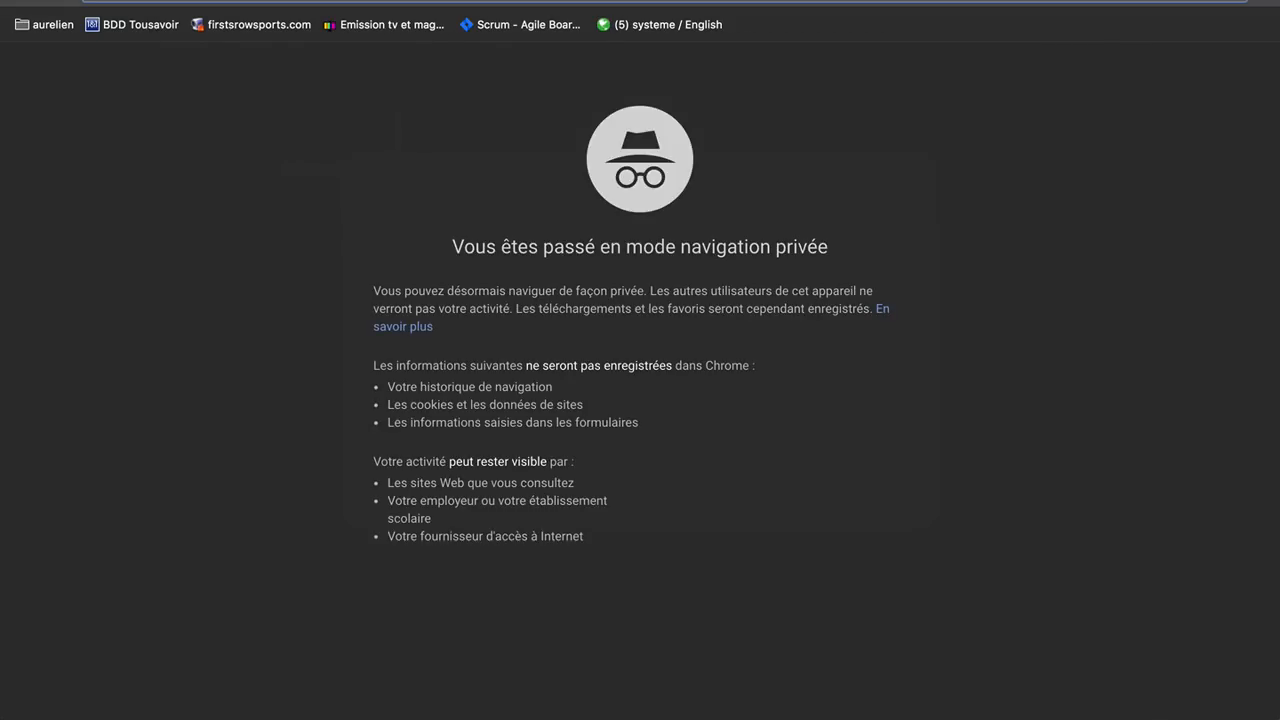
key("Return")
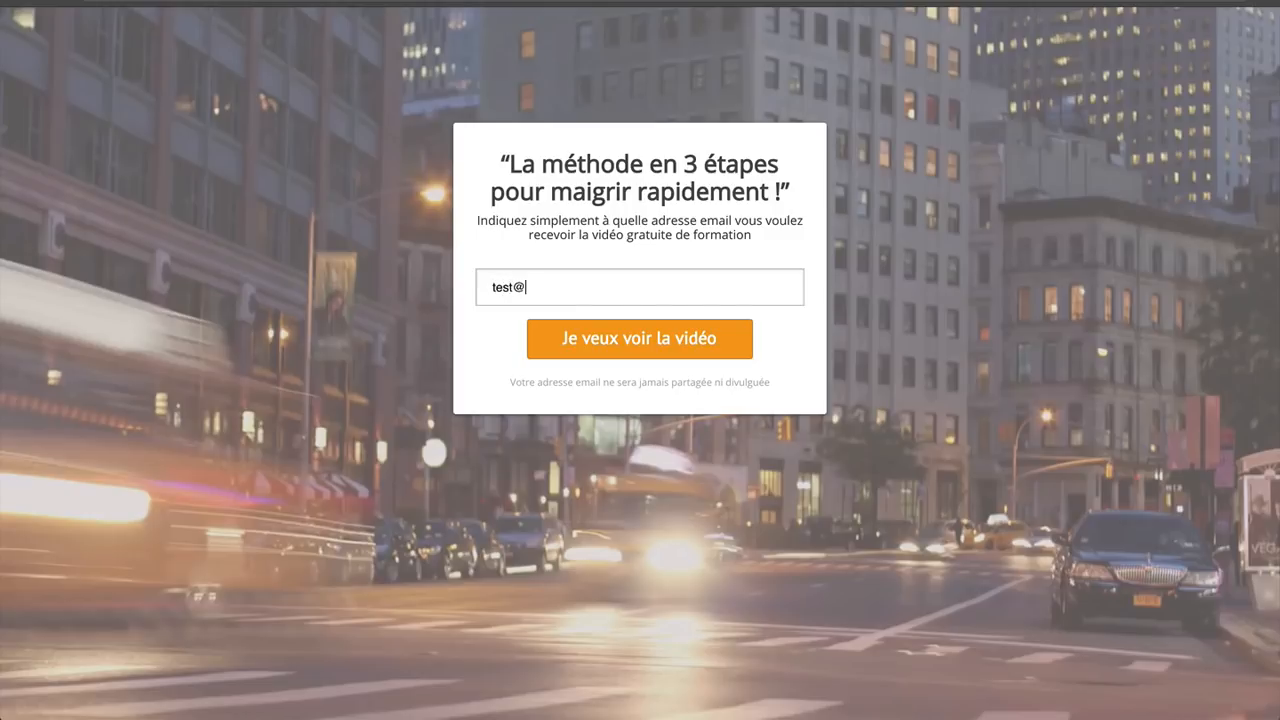
Step: Sign up on the capture page with a test e-mail address and follow the sales page's orange button to the order form
left_click(632, 345)
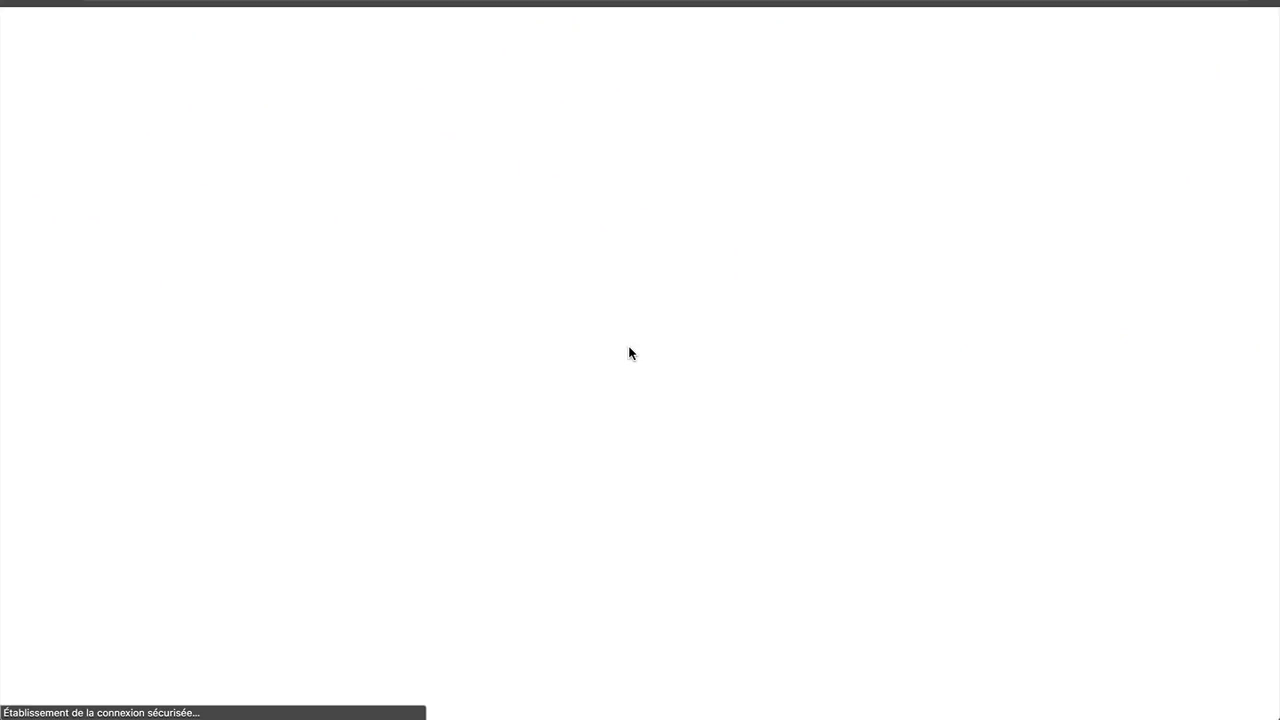
scroll(940, 378, "down", 5)
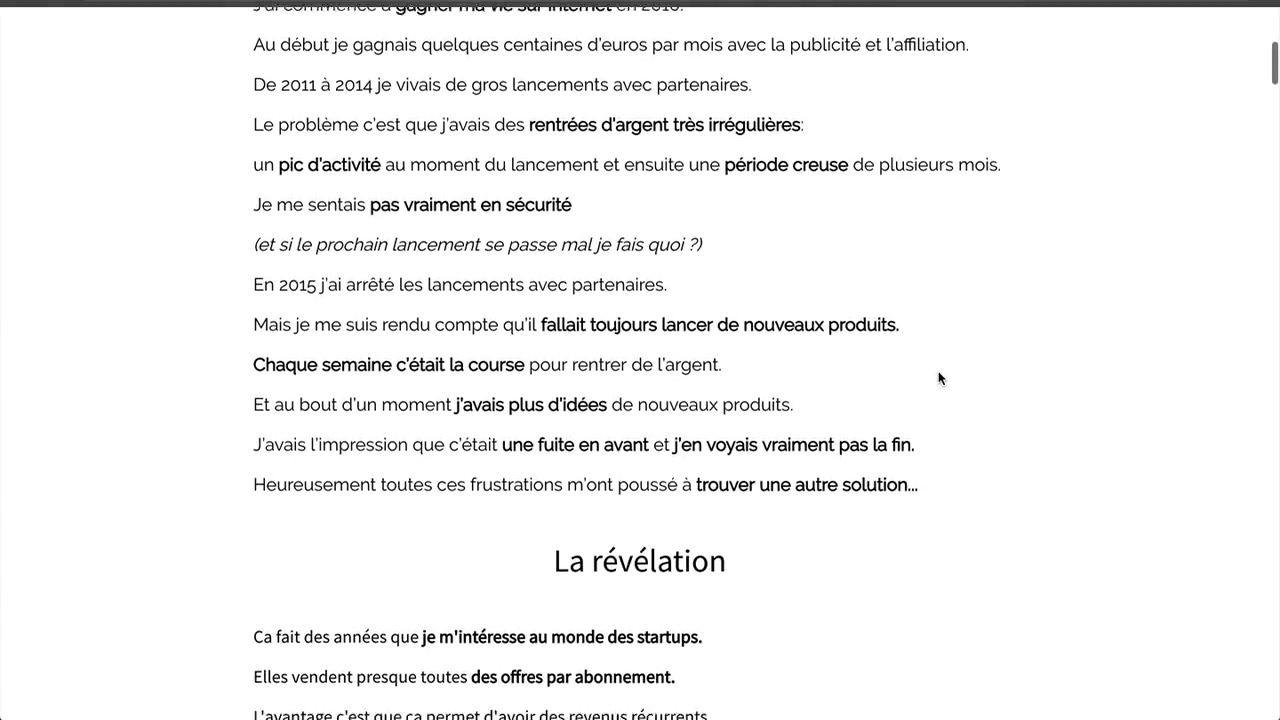
scroll(938, 378, "down", 20)
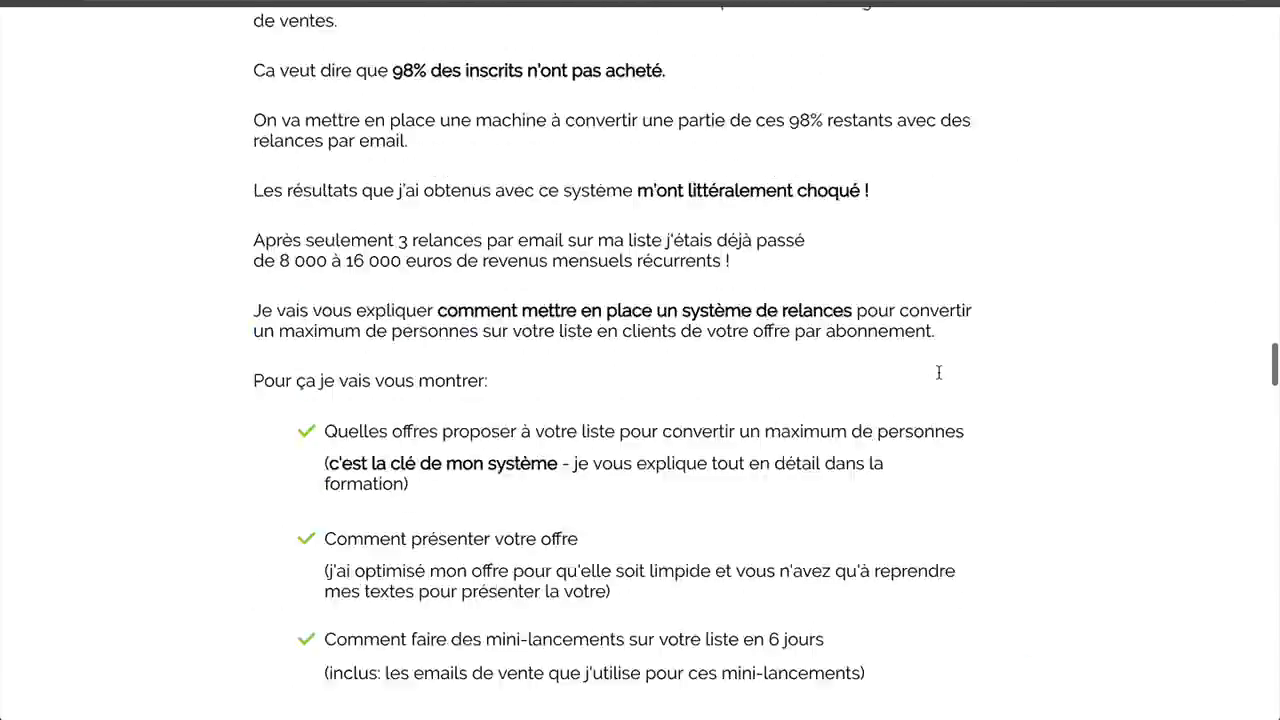
scroll(938, 375, "down", 20)
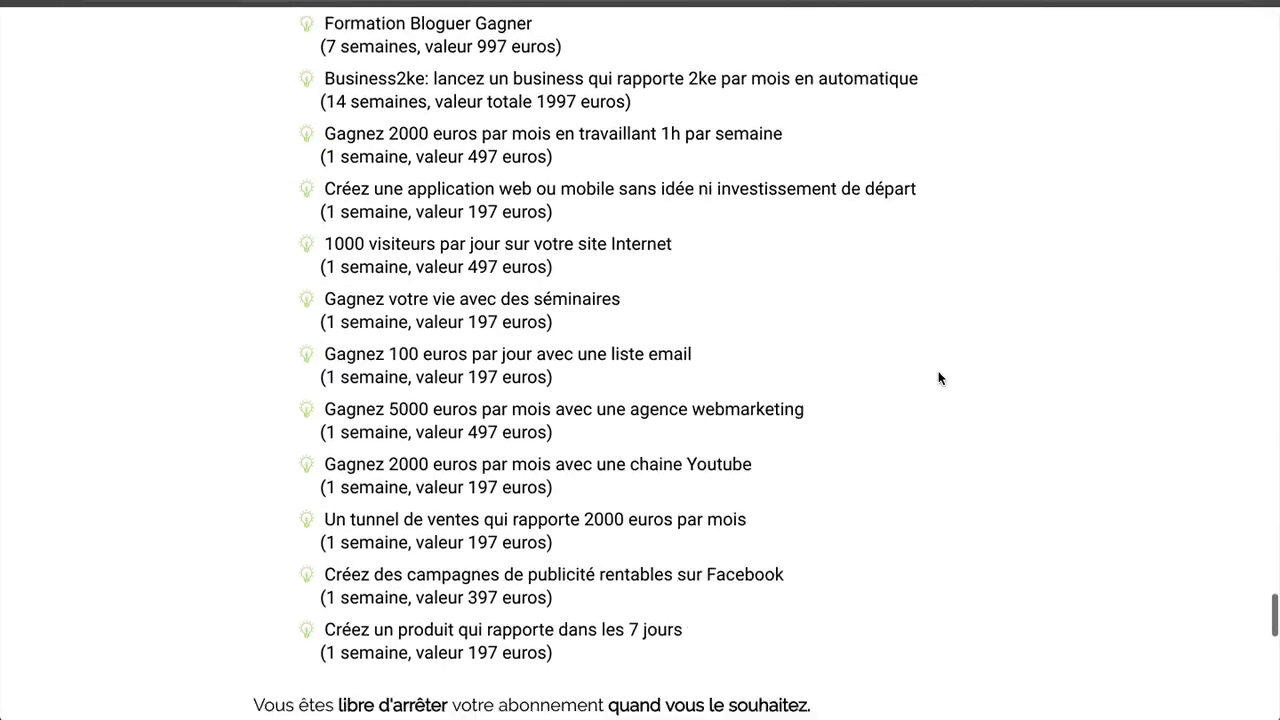
scroll(938, 378, "down", 9)
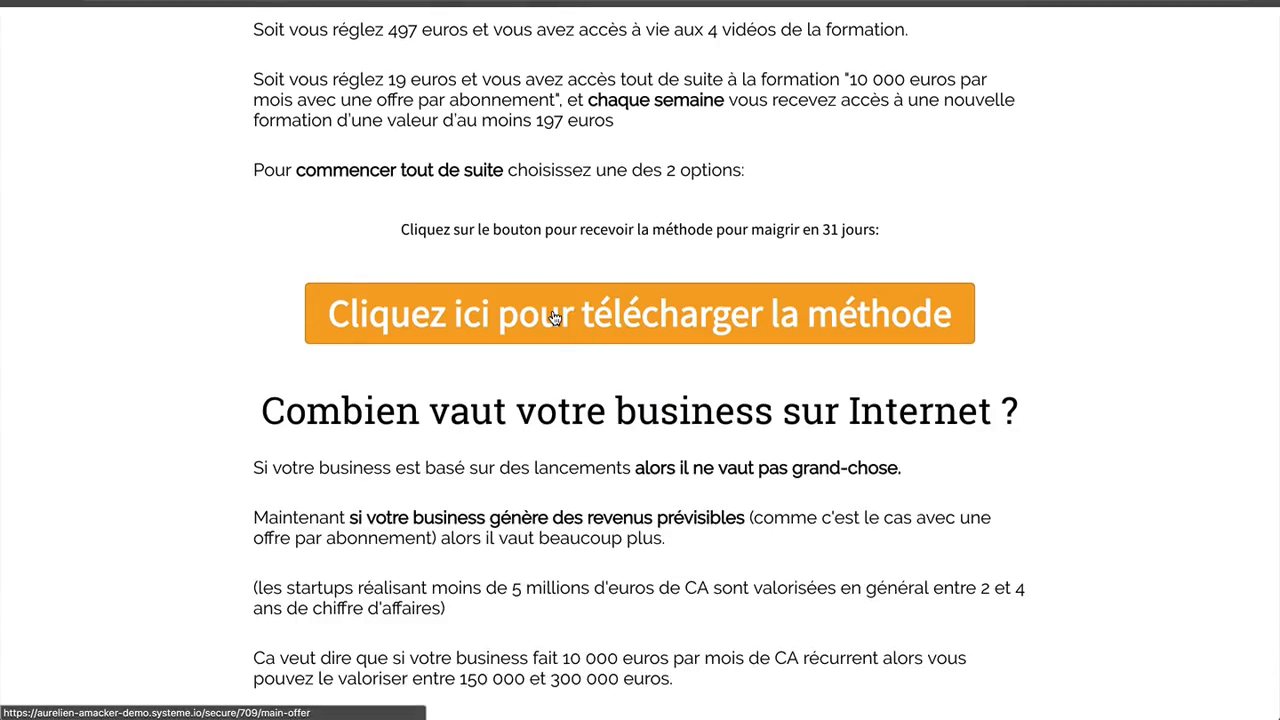
left_click(556, 317)
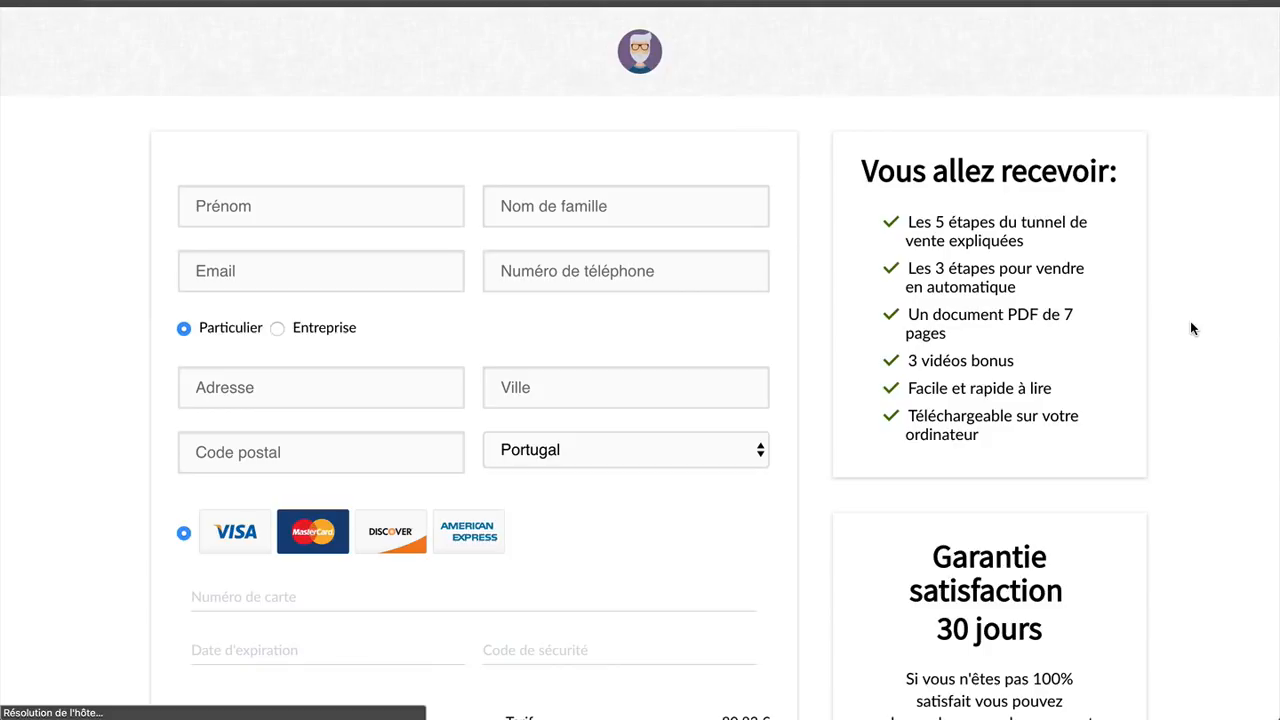
Step: Review the order form's customer and payment fields, price summary and guarantee block
scroll(1191, 329, "down", 5)
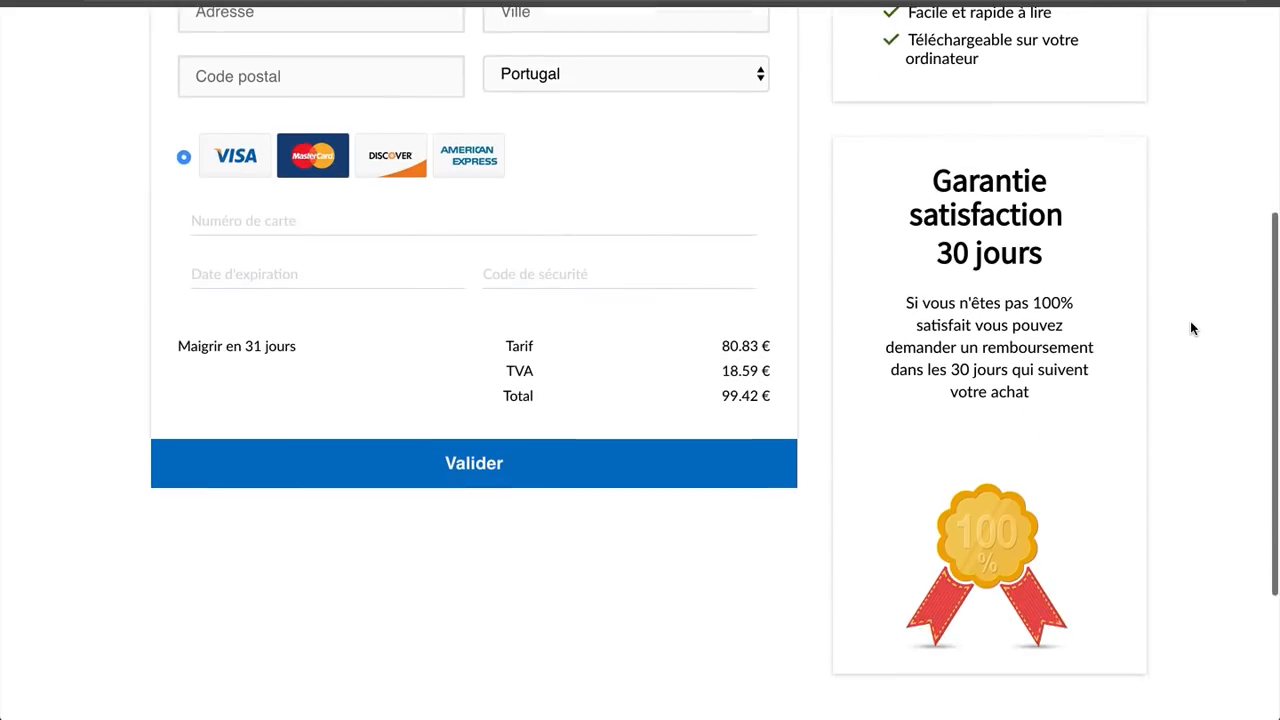
scroll(623, 452, "up", 2)
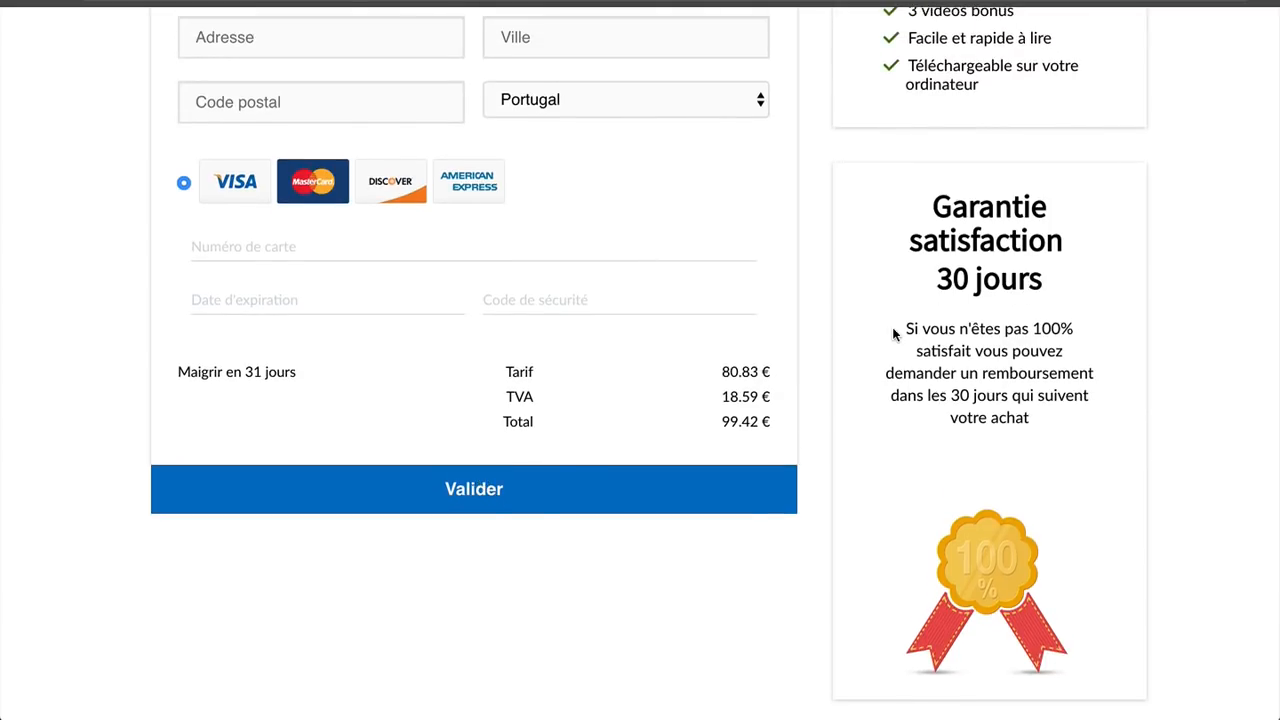
scroll(894, 330, "up", 4)
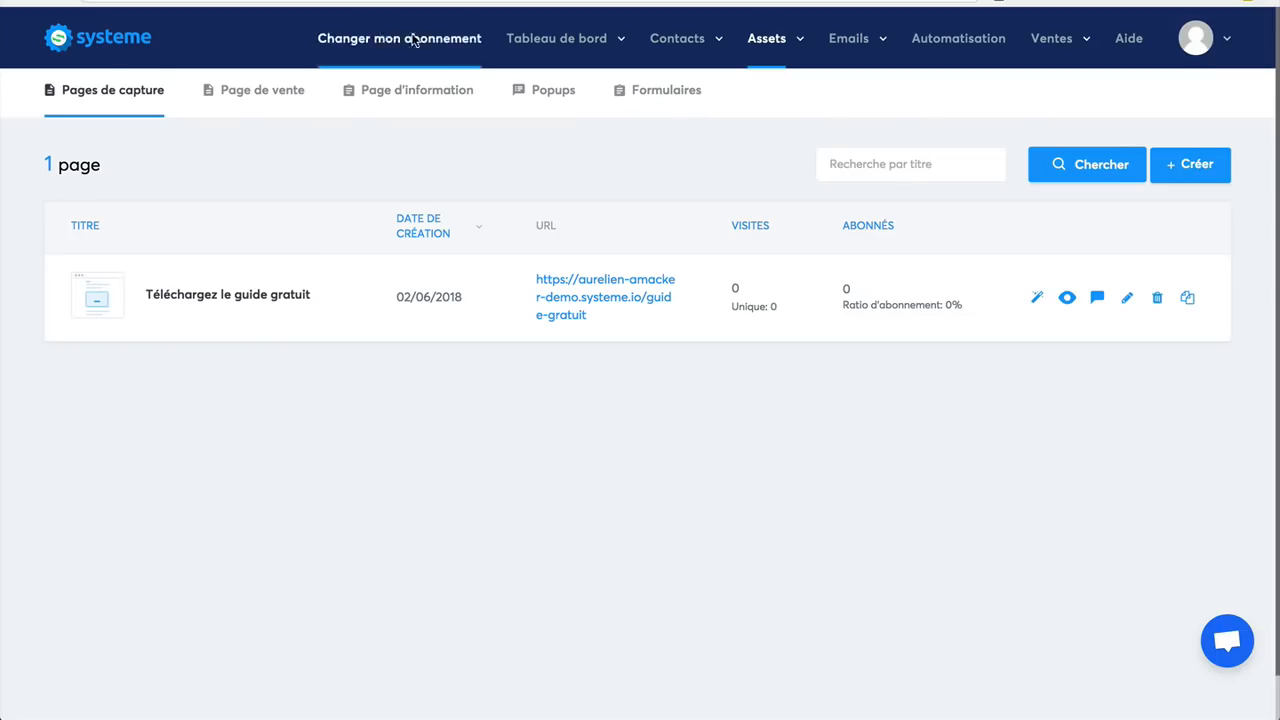
Step: Check the Systeme.io dashboard for the test sign-up and open the contacts list
left_click(82, 37)
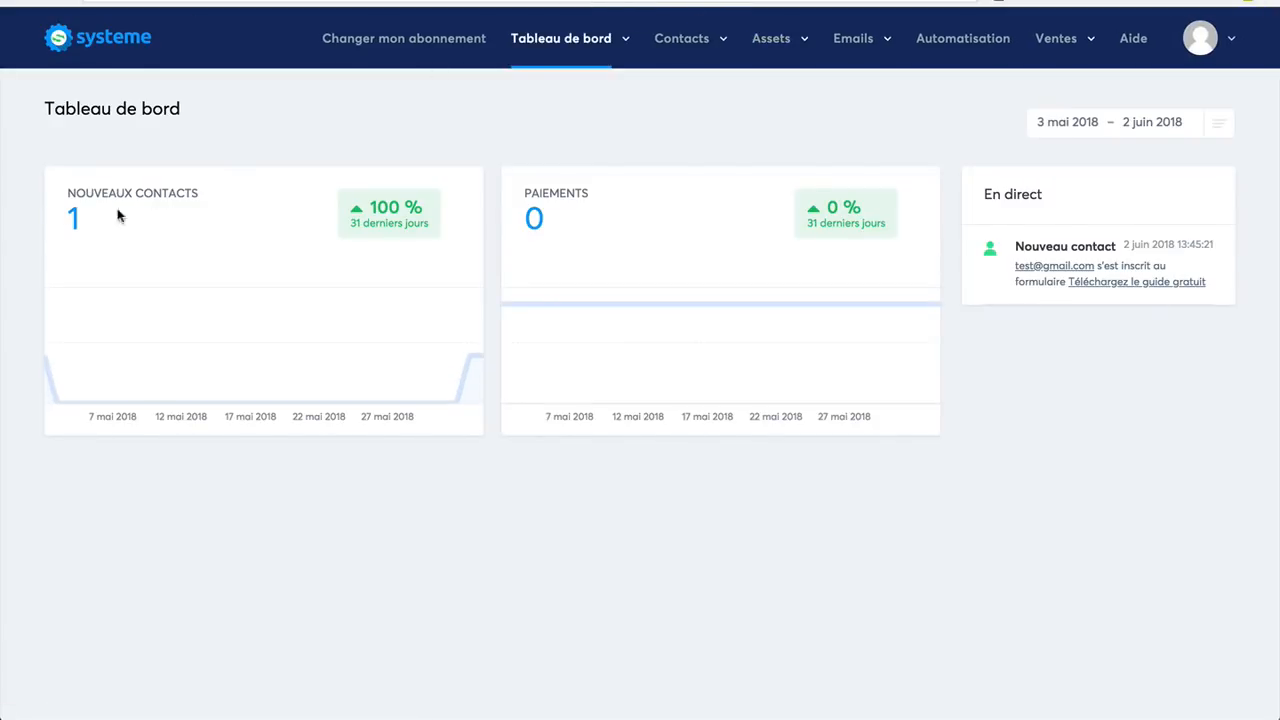
left_click(696, 42)
left_click(639, 101)
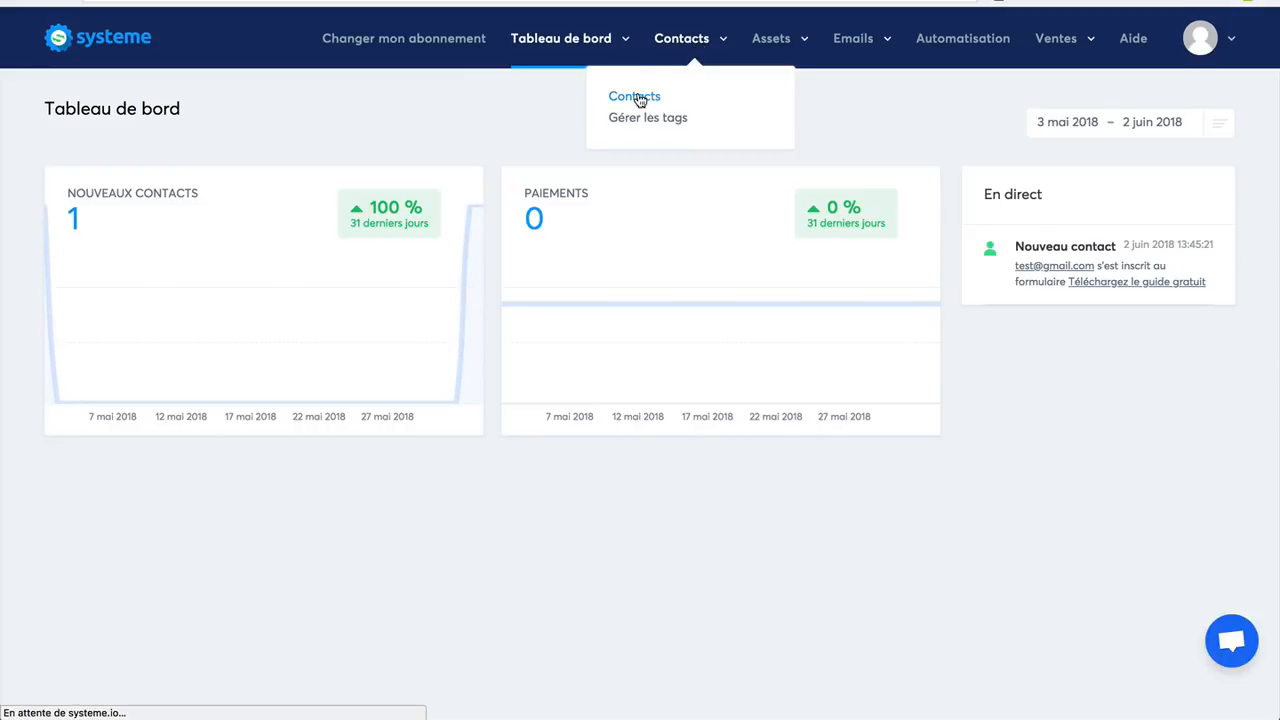